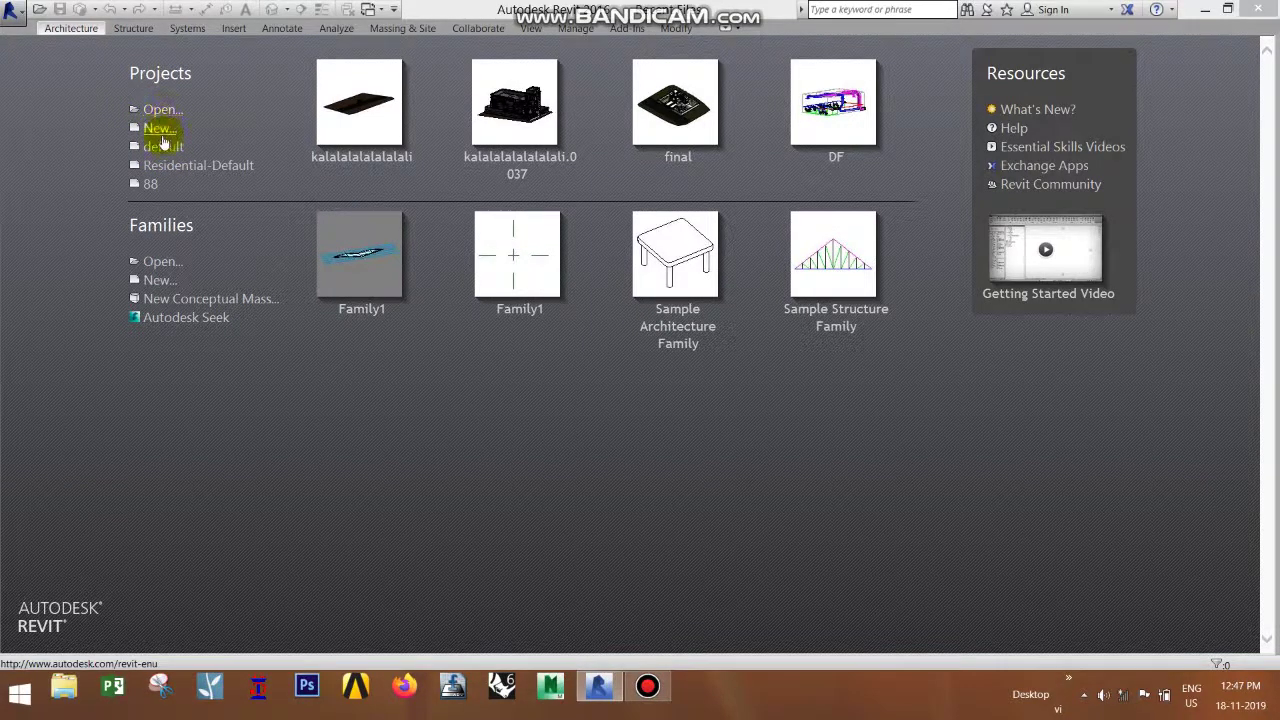
Step: Start a new project and browse to the RVT 2016 > Templates > US Imperial folder
click(158, 128)
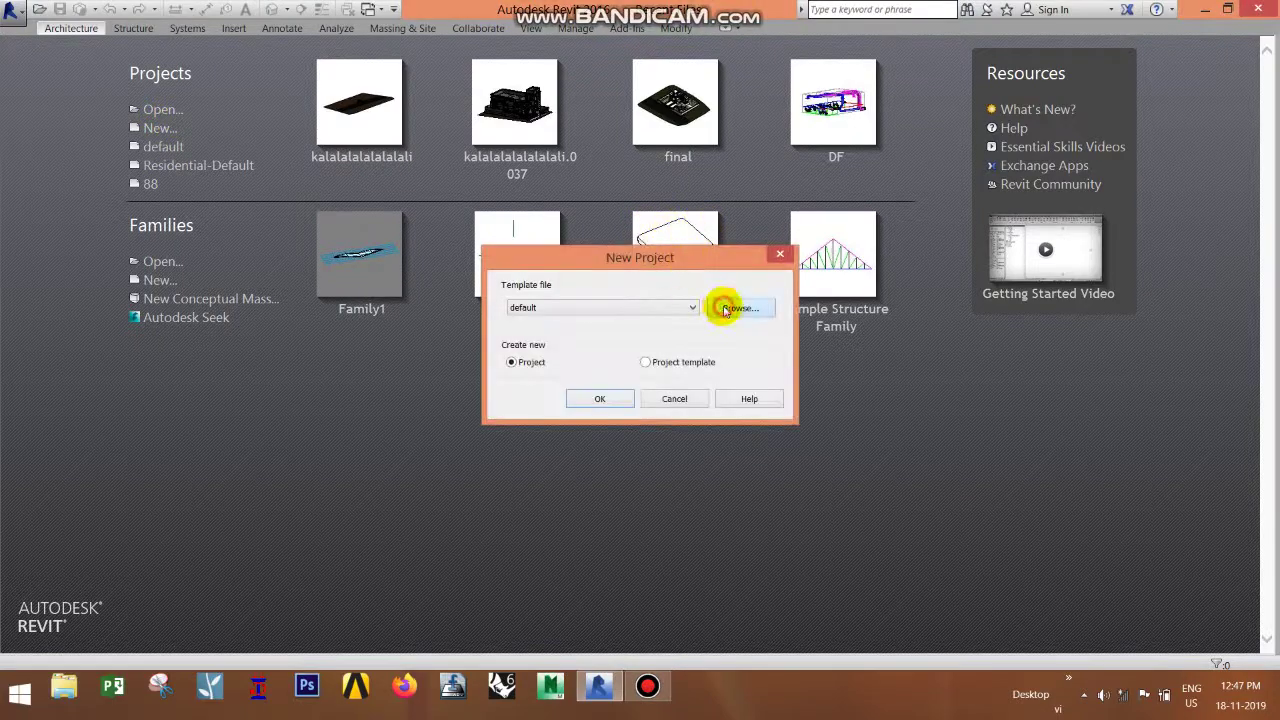
click(724, 307)
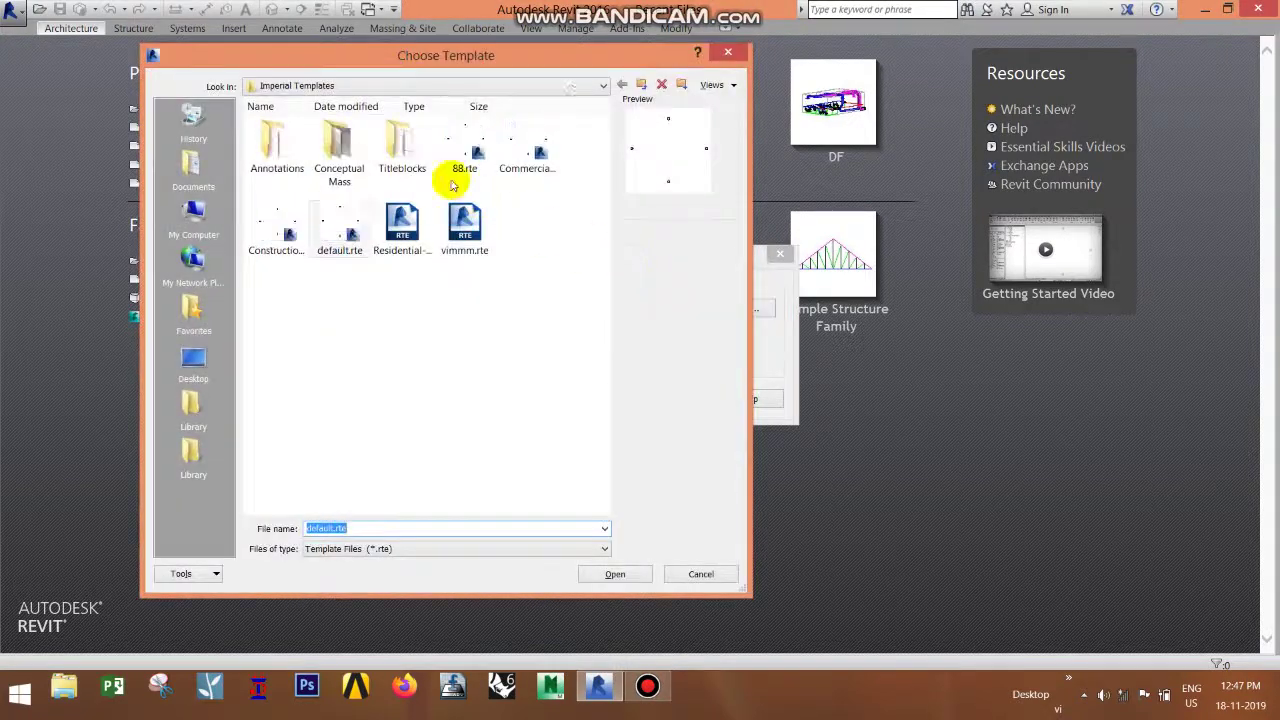
click(443, 85)
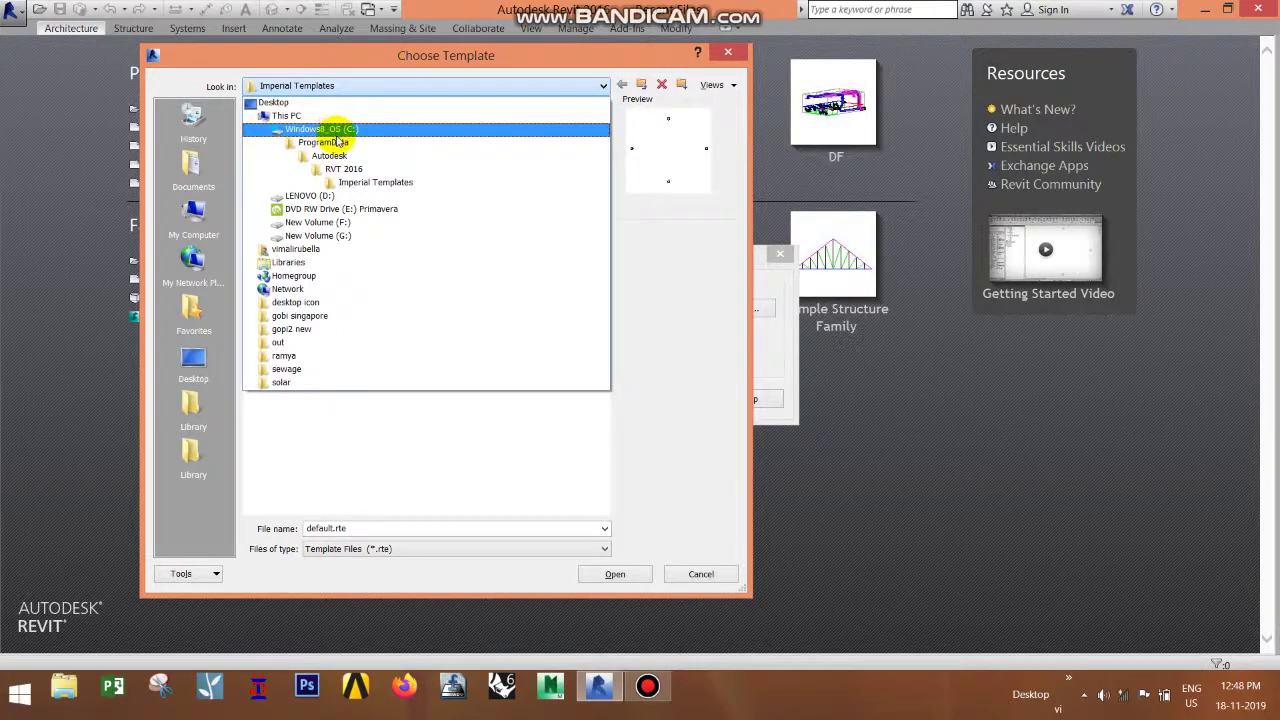
click(345, 169)
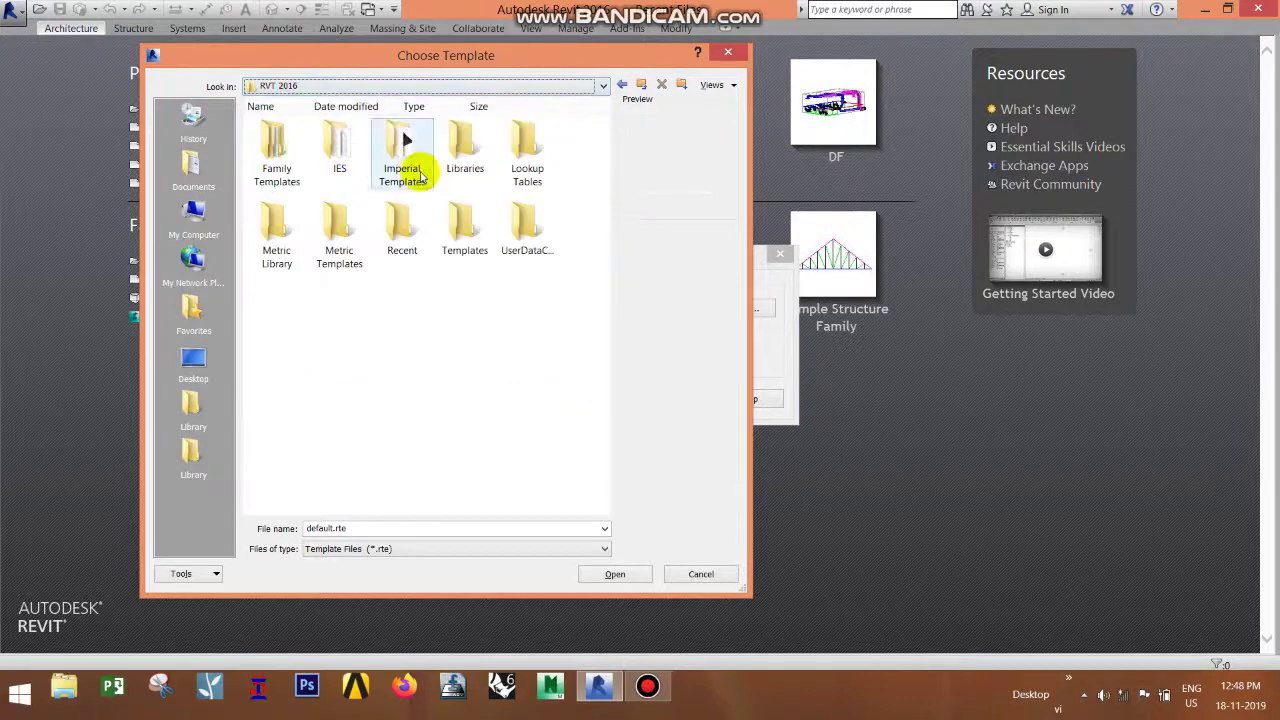
double_click(466, 245)
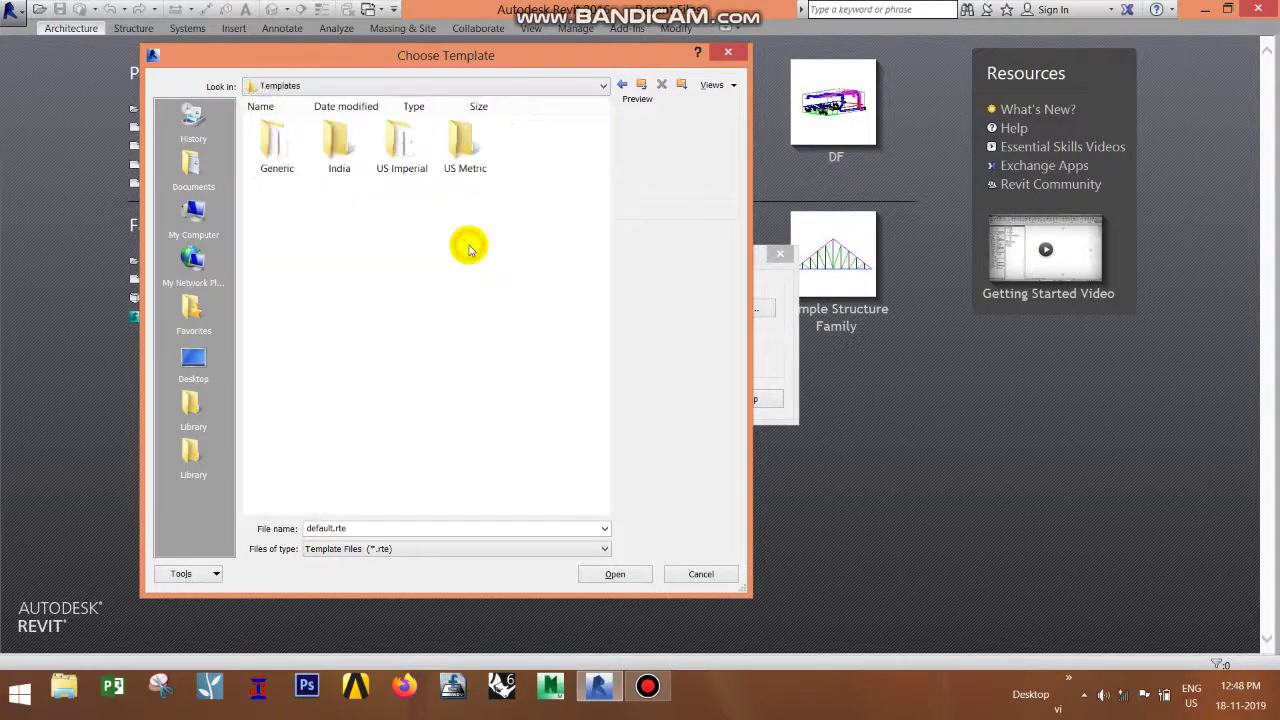
double_click(404, 160)
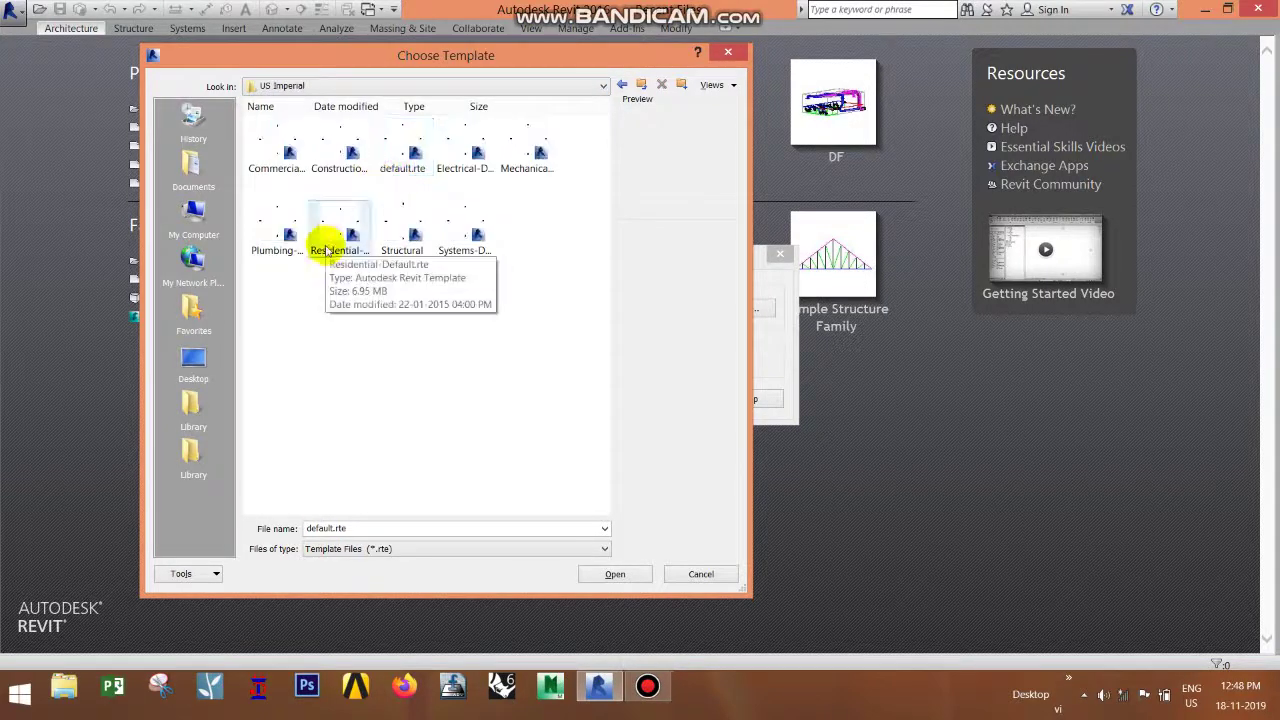
Step: Preview the Residential, Systems, Structural, Mechanical and Electrical templates, then cancel and keep default
click(262, 240)
click(338, 234)
click(398, 236)
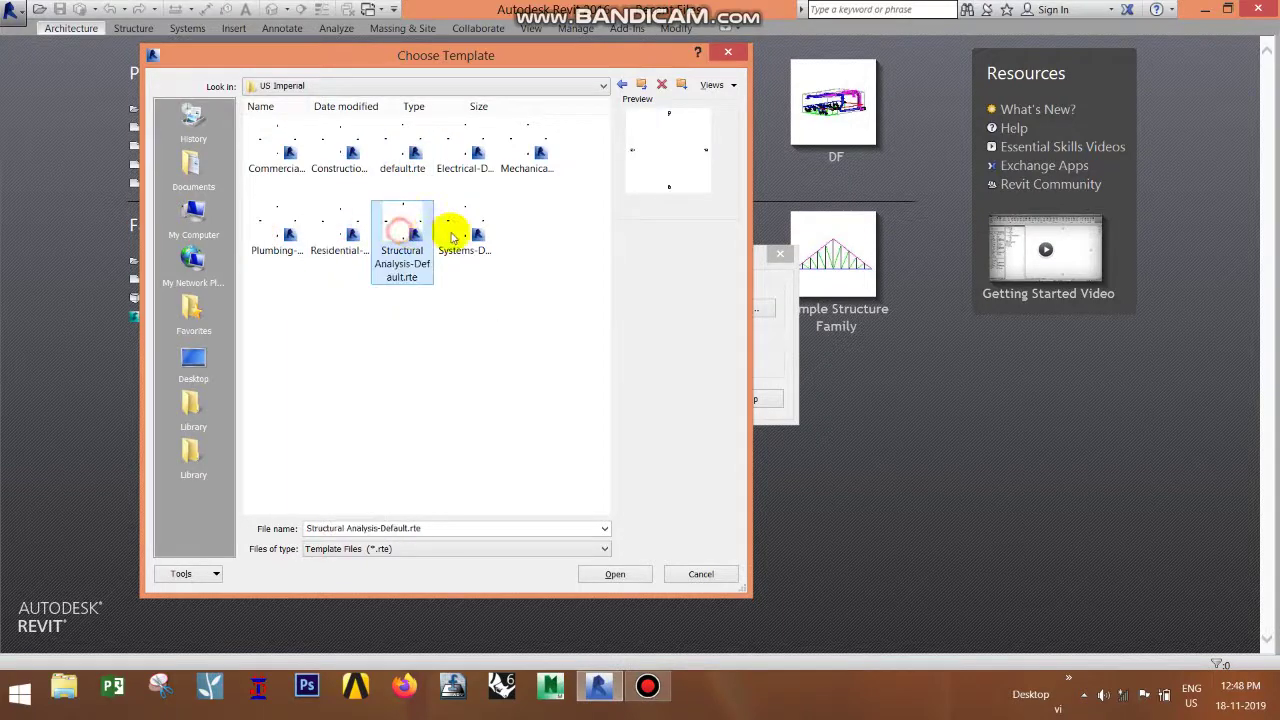
click(457, 238)
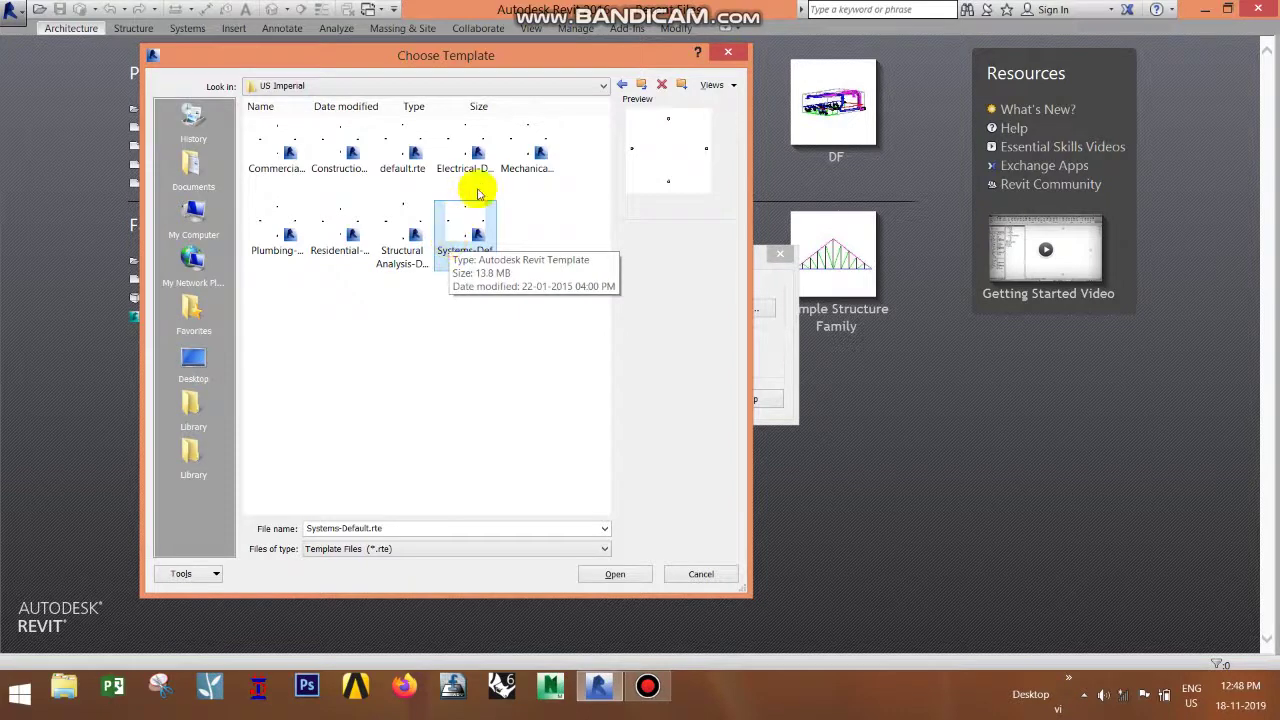
click(403, 258)
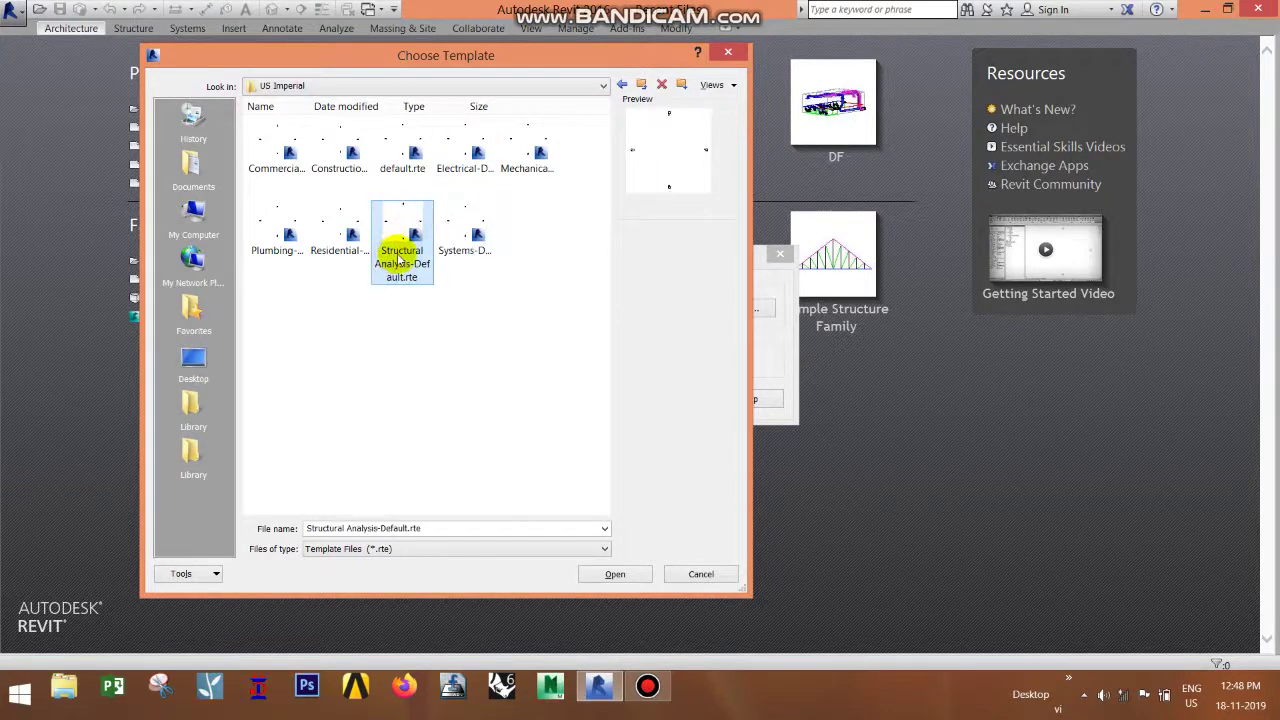
click(533, 142)
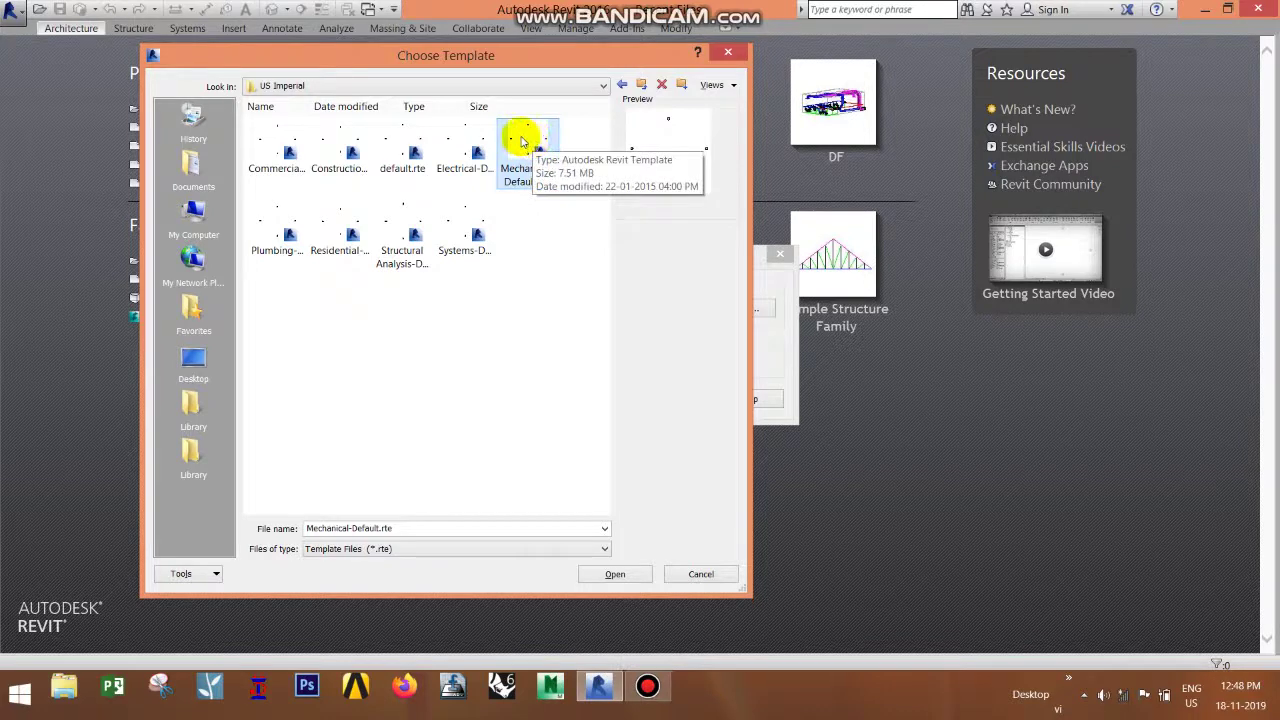
click(445, 160)
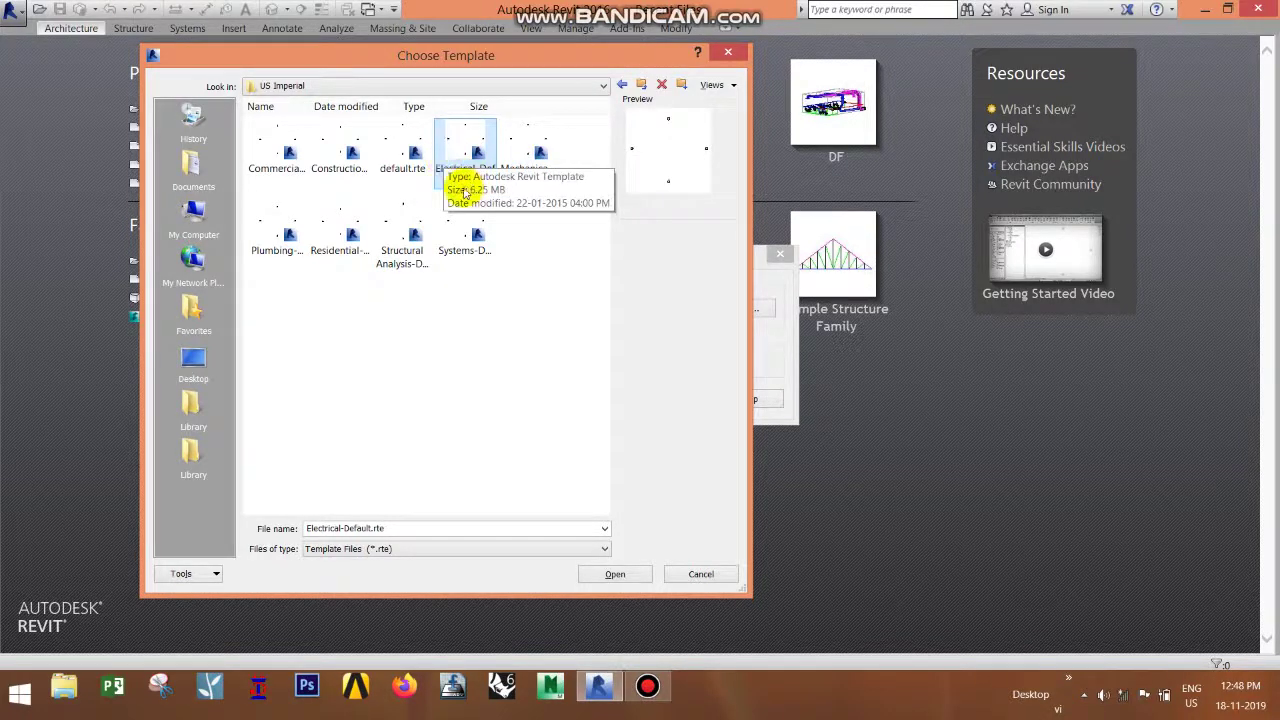
click(396, 156)
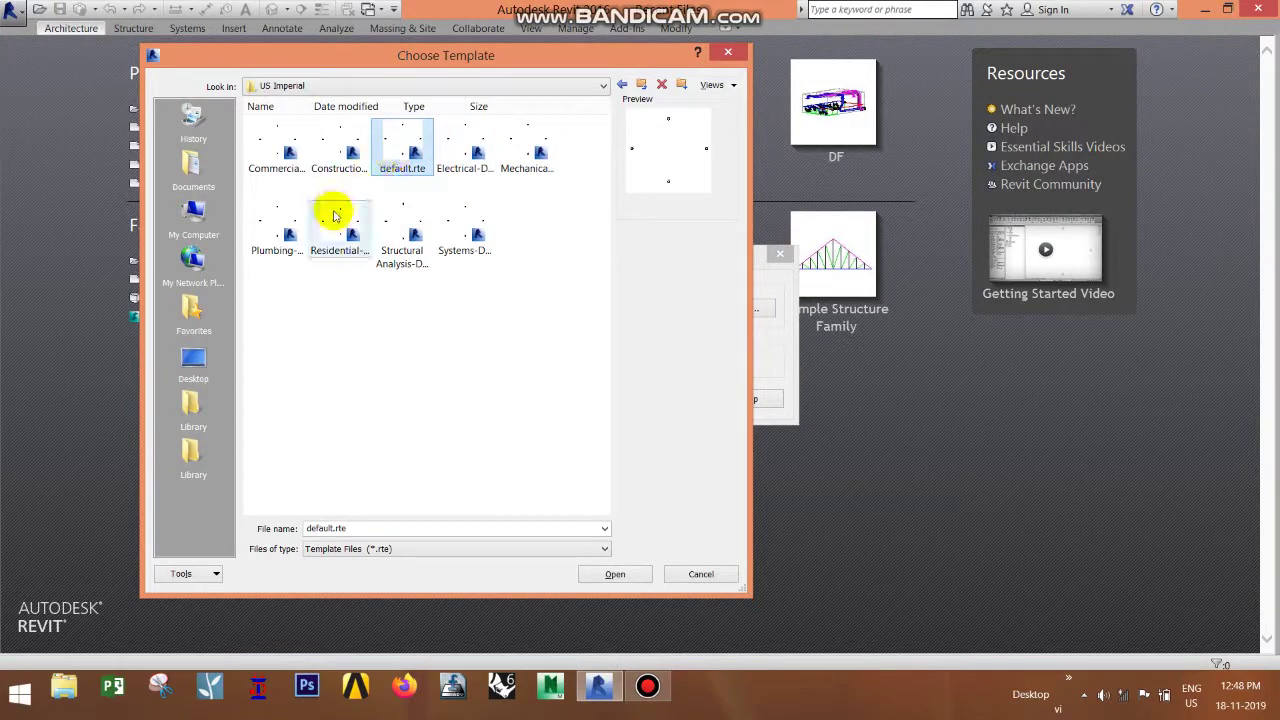
click(335, 215)
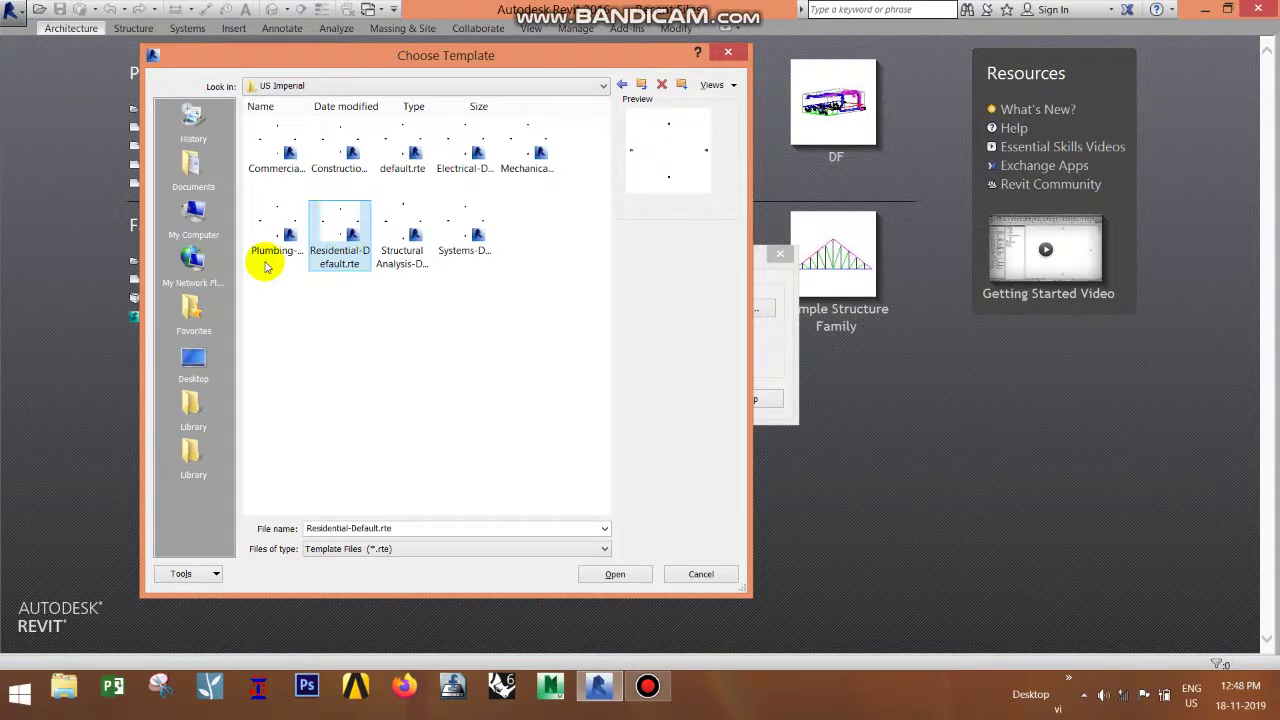
click(393, 165)
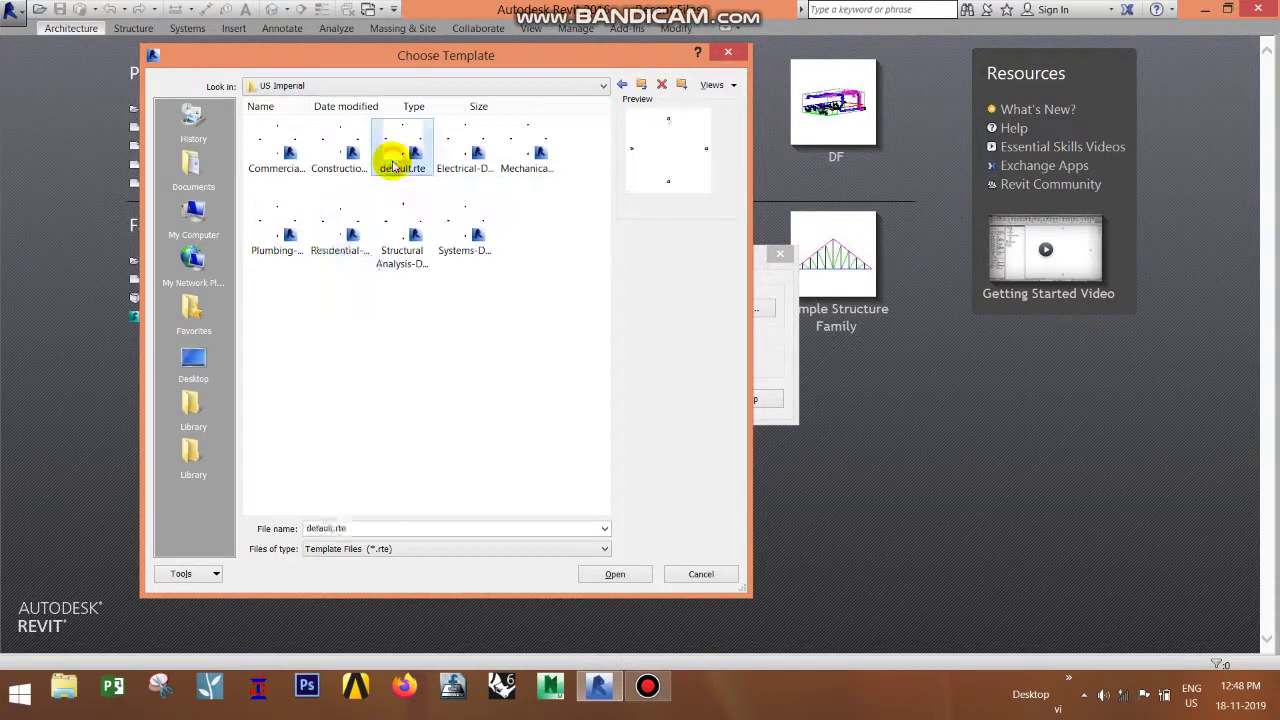
click(700, 574)
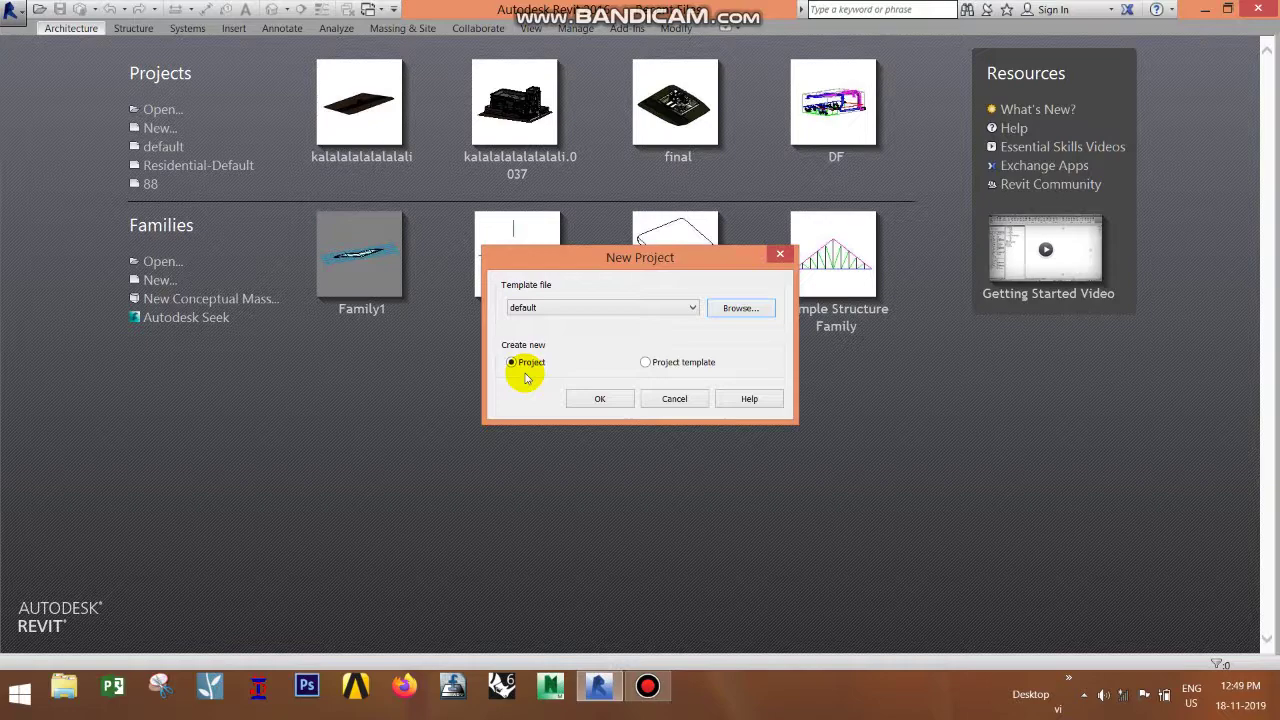
Step: Confirm template 'default' with Project selected to create Project1
click(592, 400)
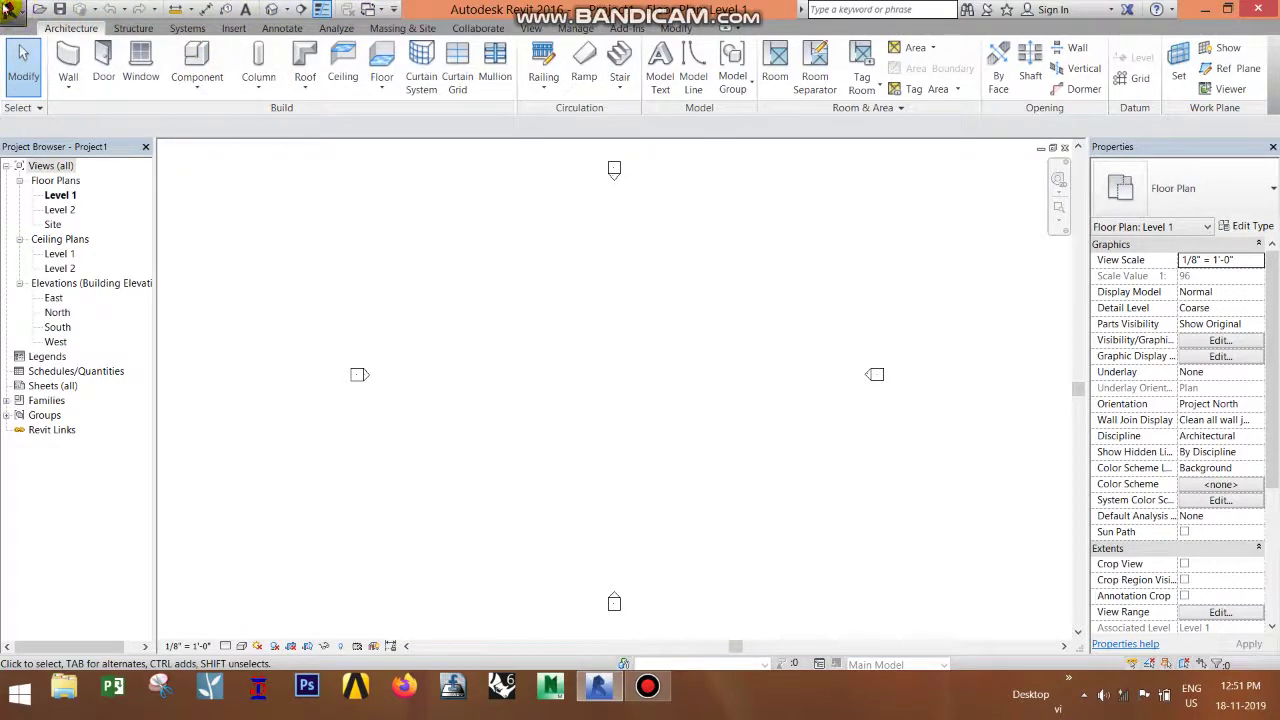
Step: Undock the Project Browser and Properties palette, try stacking them, then close both
click(10, 9)
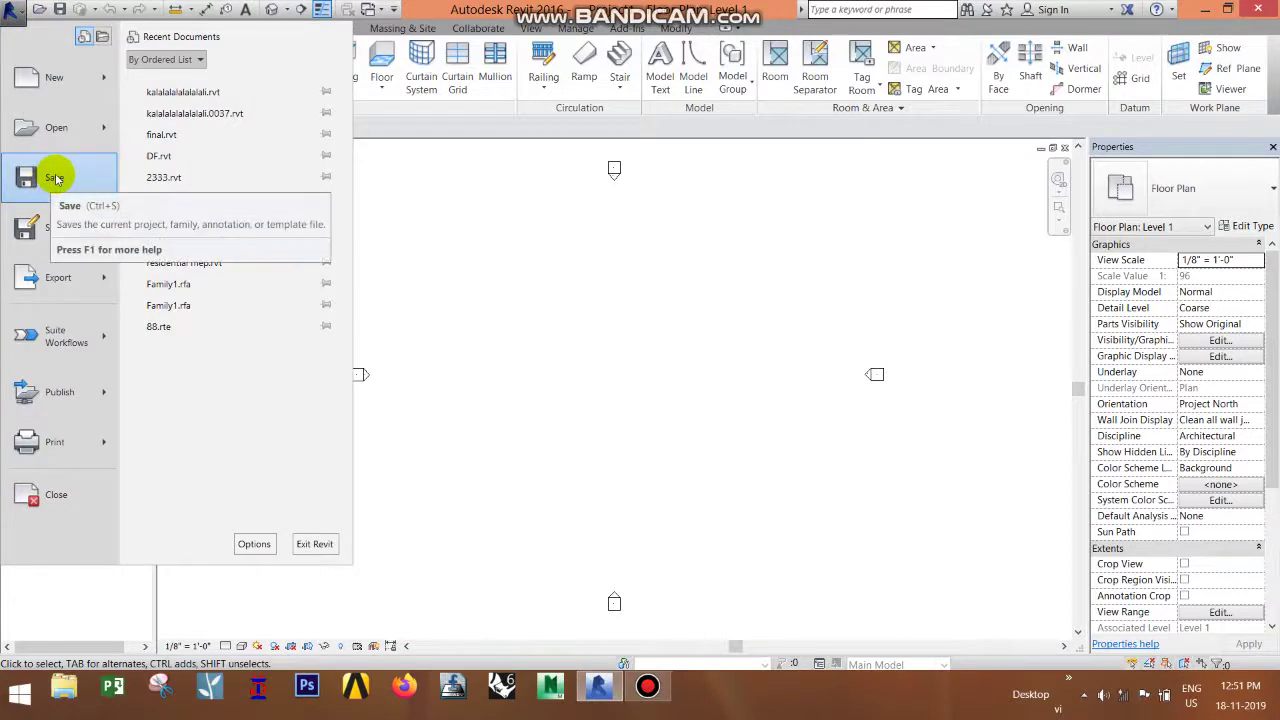
click(527, 292)
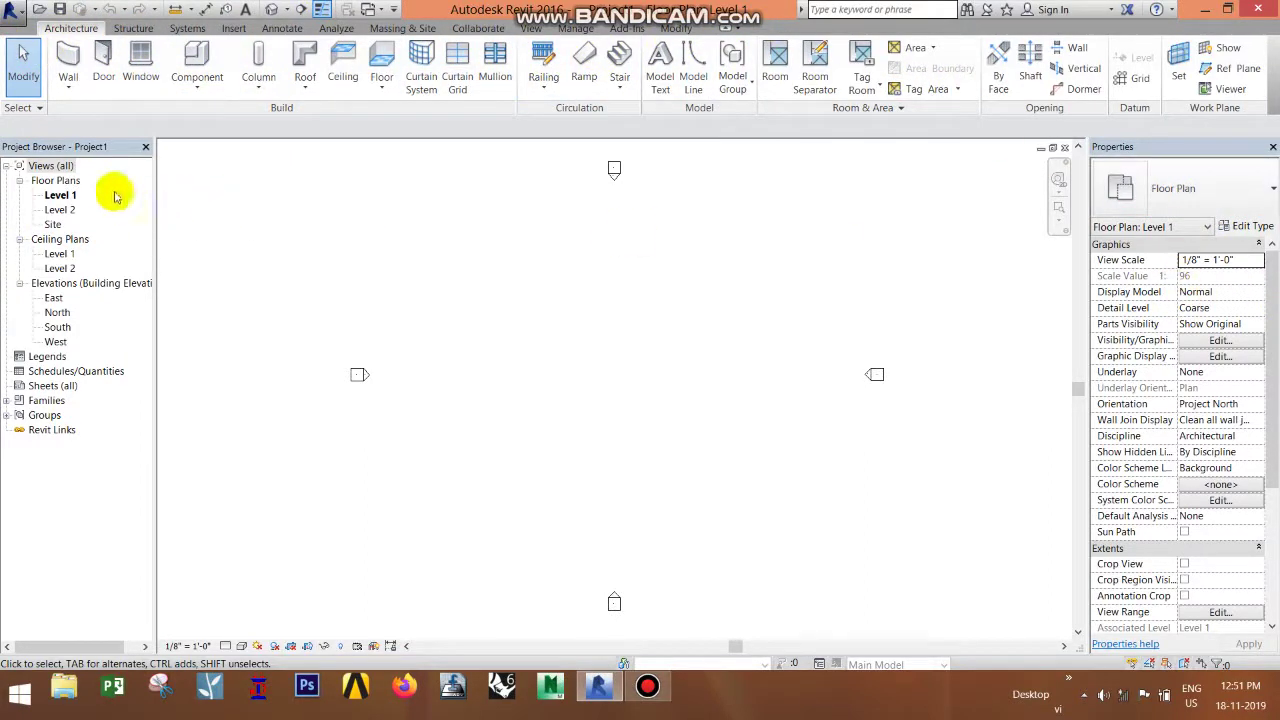
drag(94, 146, 610, 238)
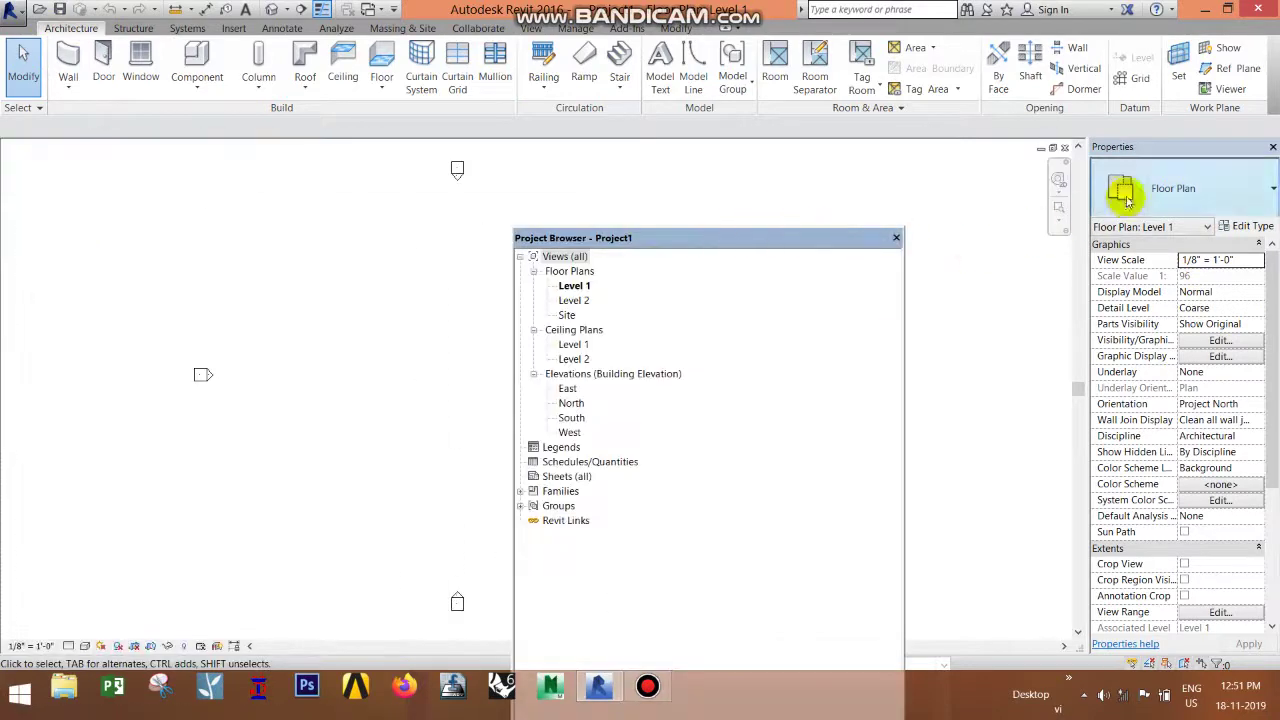
drag(1123, 148, 895, 240)
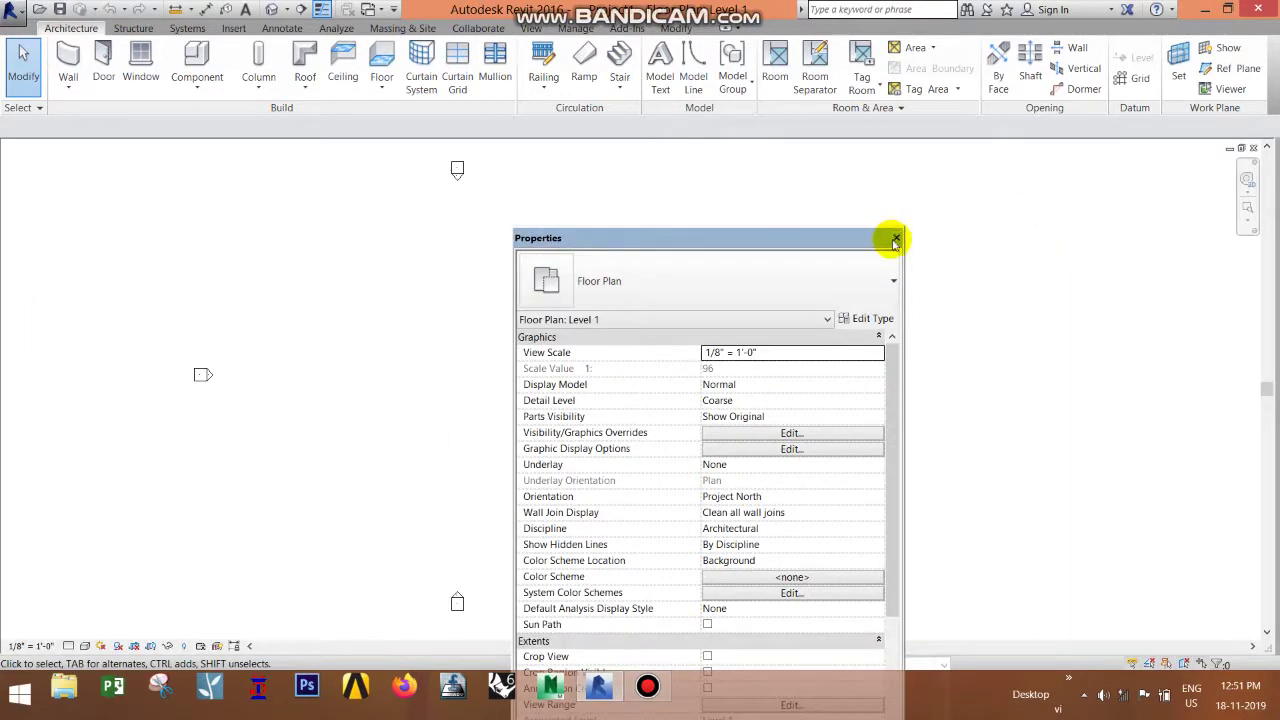
drag(794, 237, 580, 96)
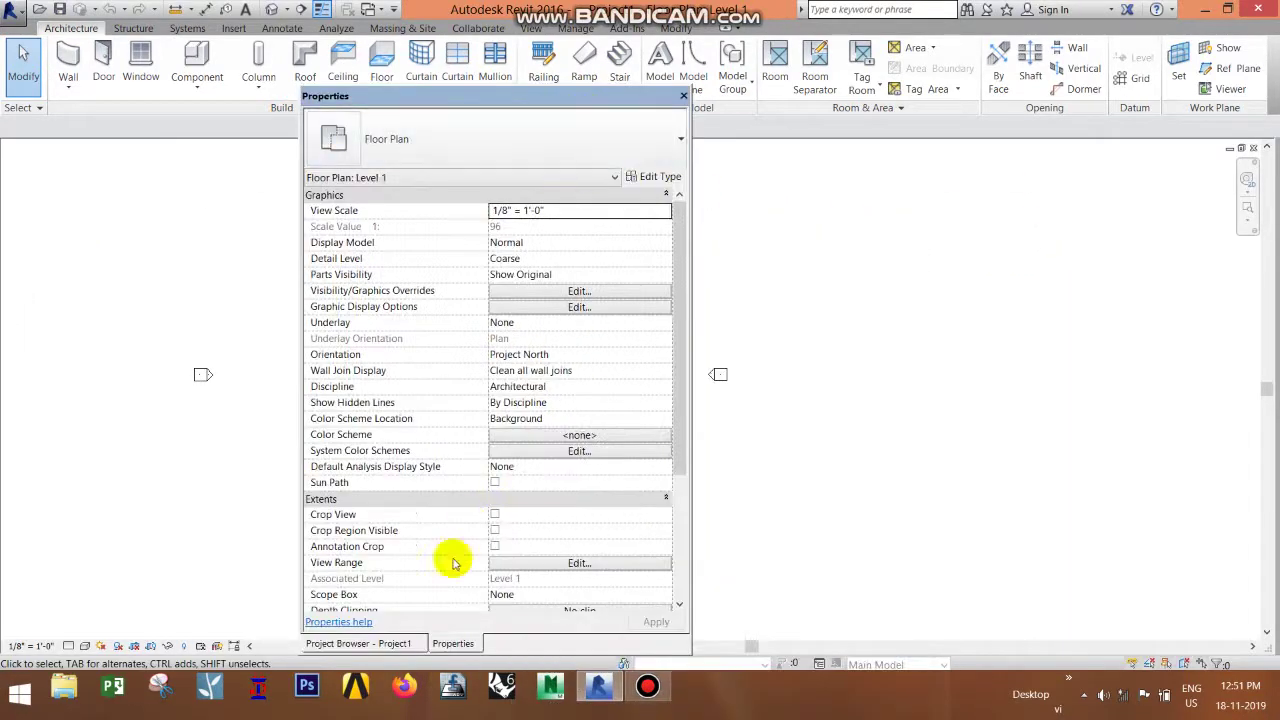
click(395, 644)
drag(395, 644, 766, 240)
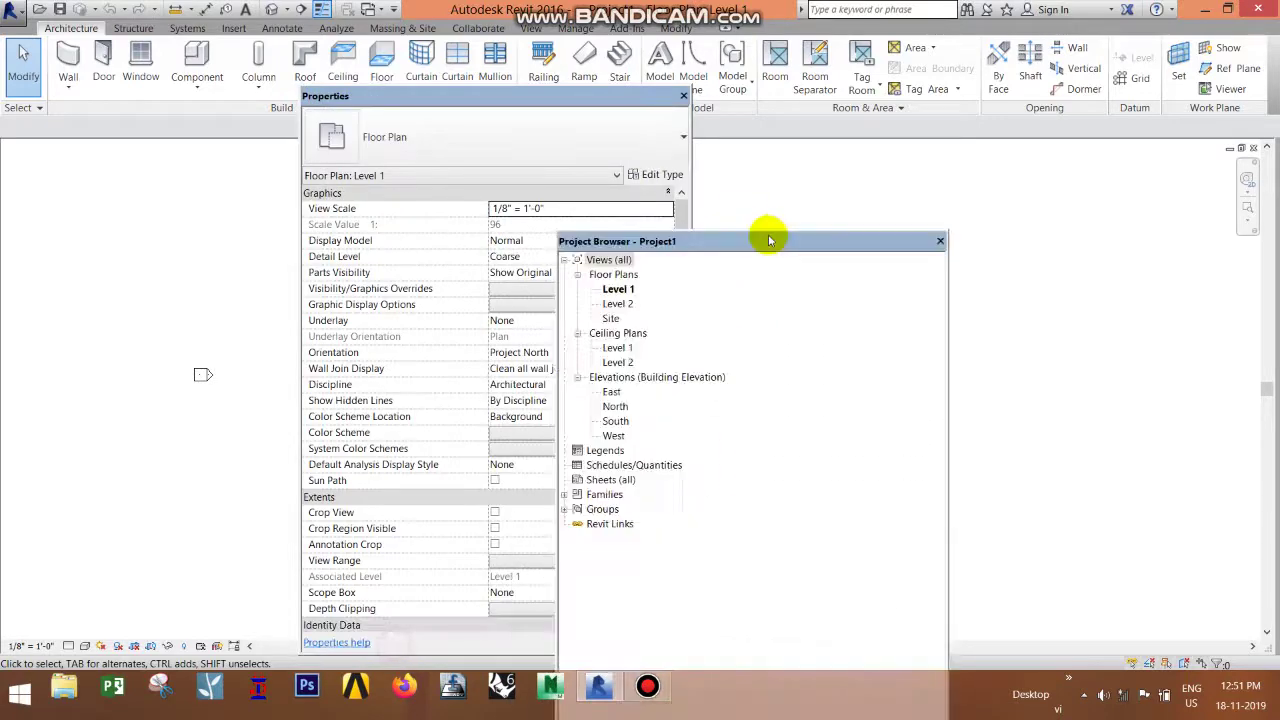
click(941, 242)
click(683, 96)
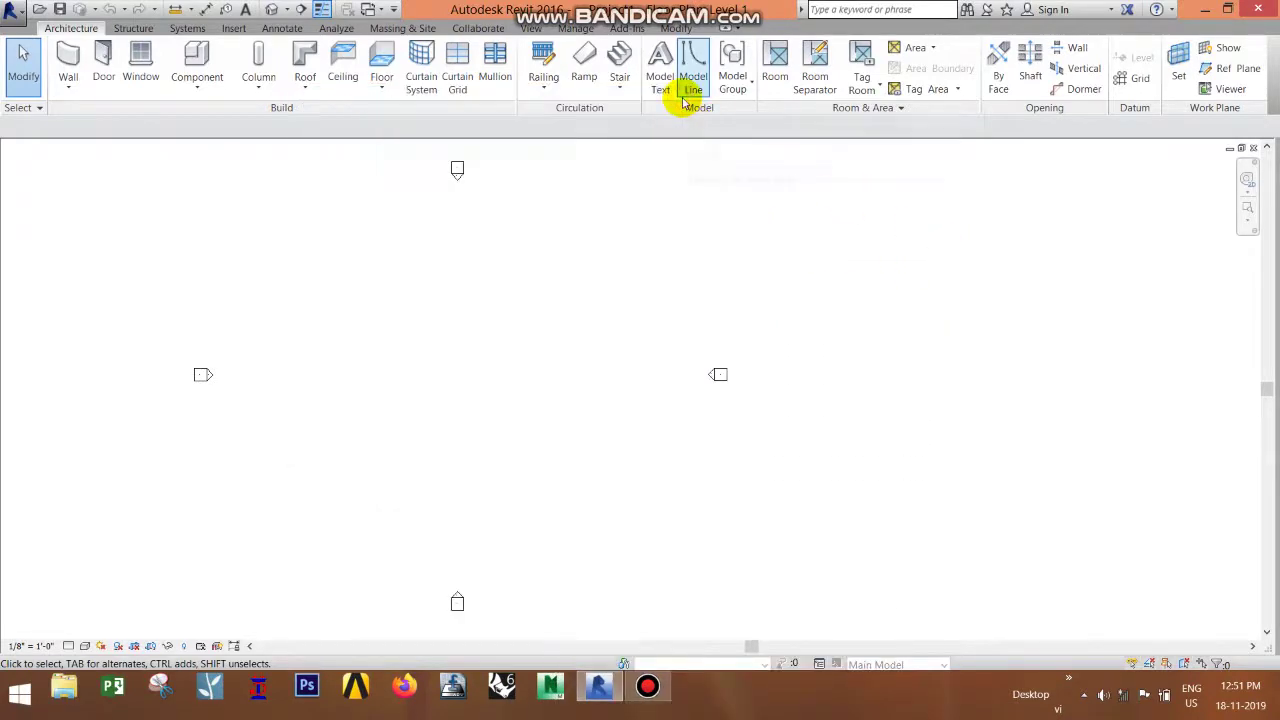
Step: Restore the Project Browser, Properties palette and navigation bar from the User Interface list
click(1255, 163)
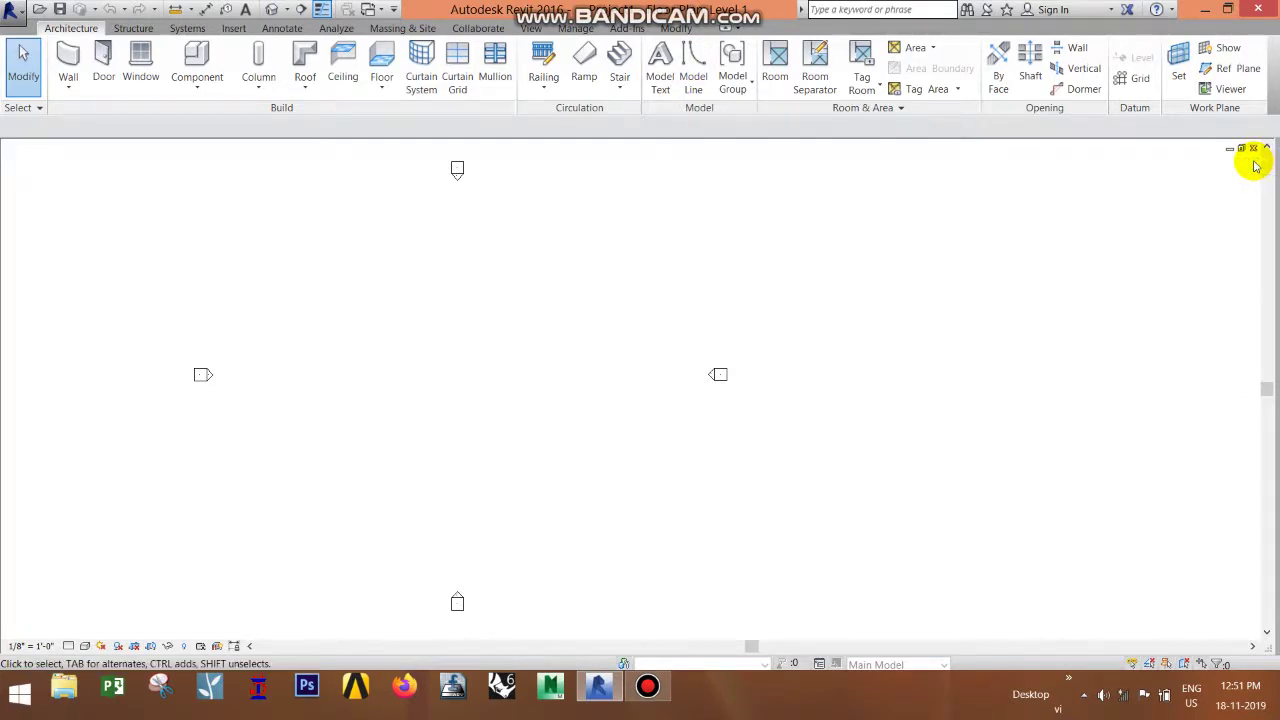
click(537, 29)
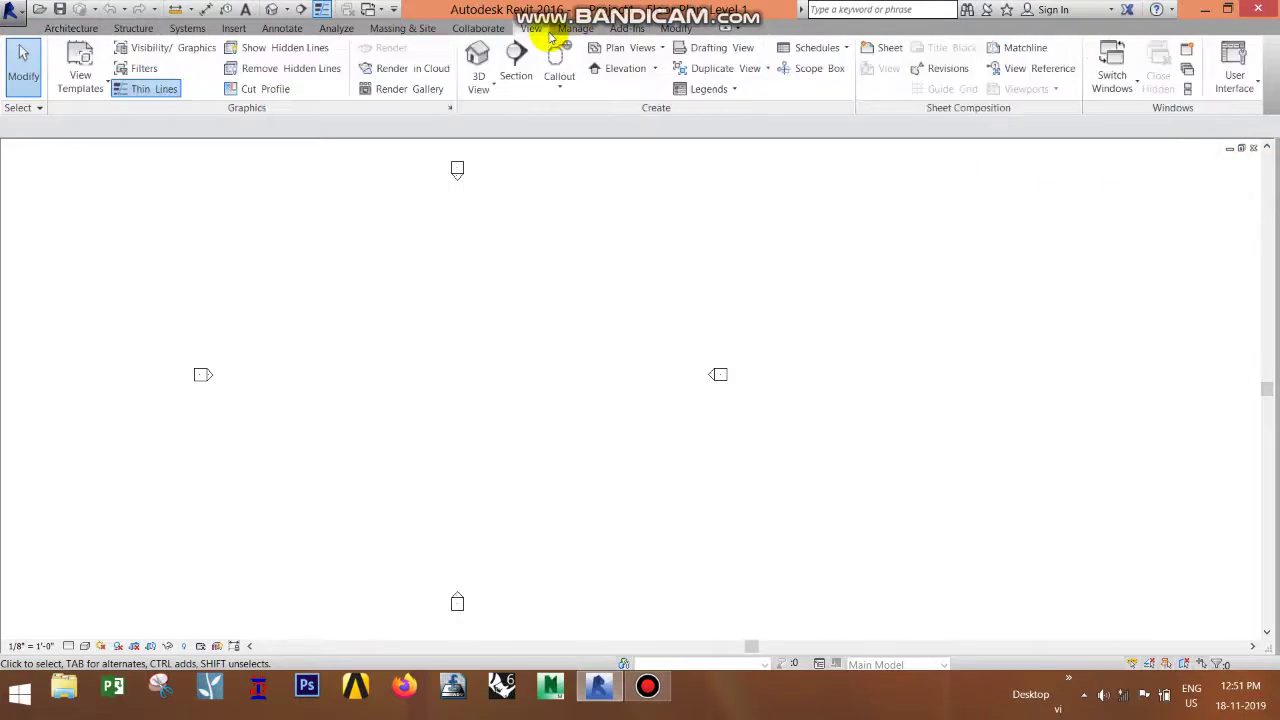
click(1230, 86)
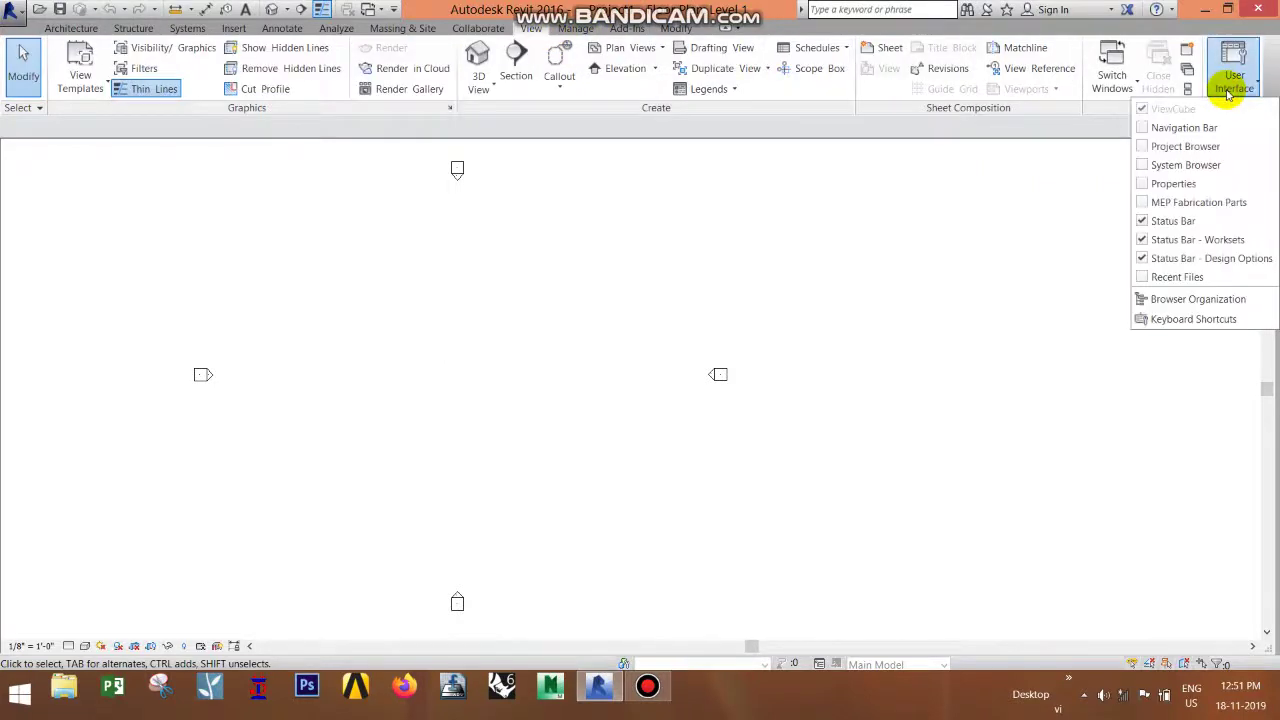
click(1180, 146)
click(1230, 86)
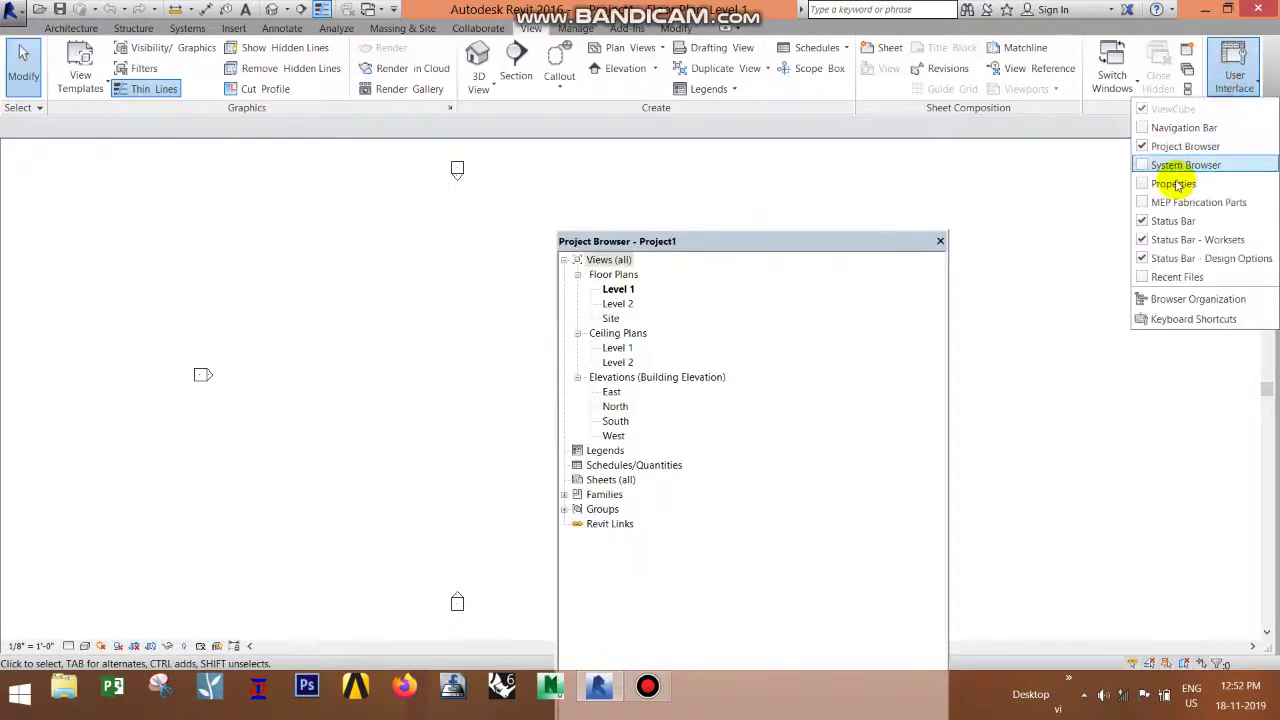
click(1173, 183)
click(1230, 86)
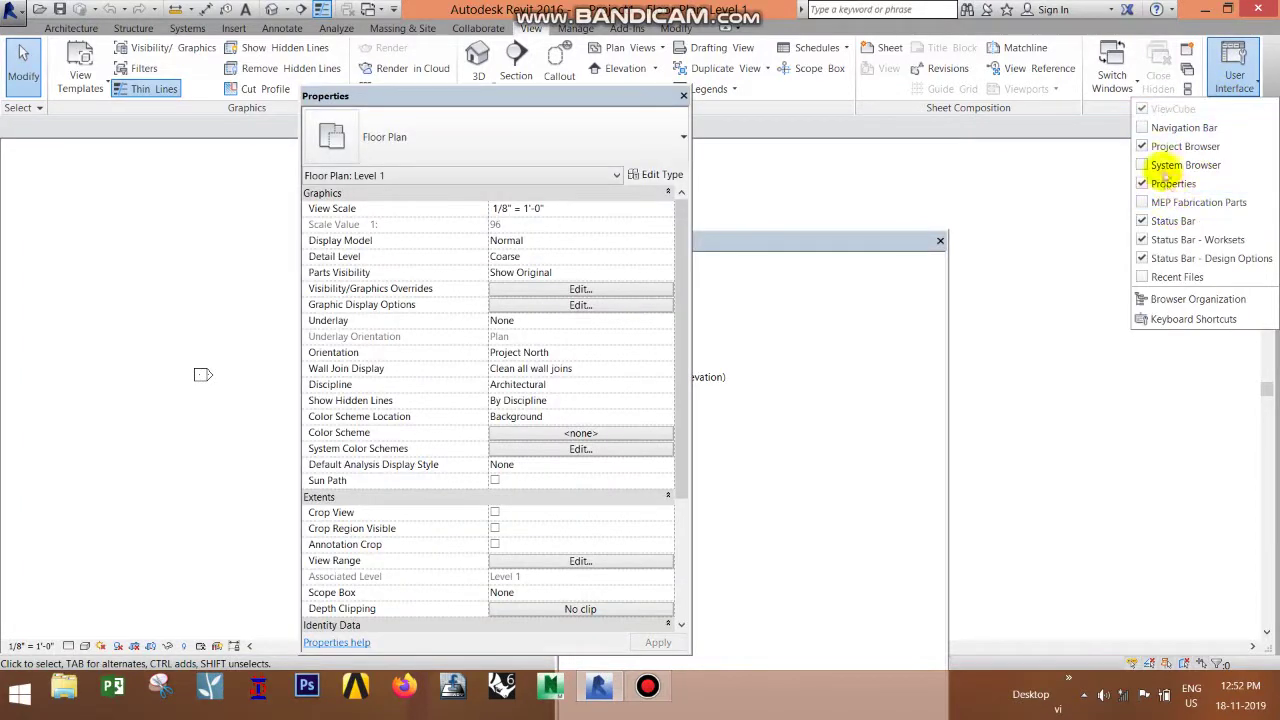
click(1168, 128)
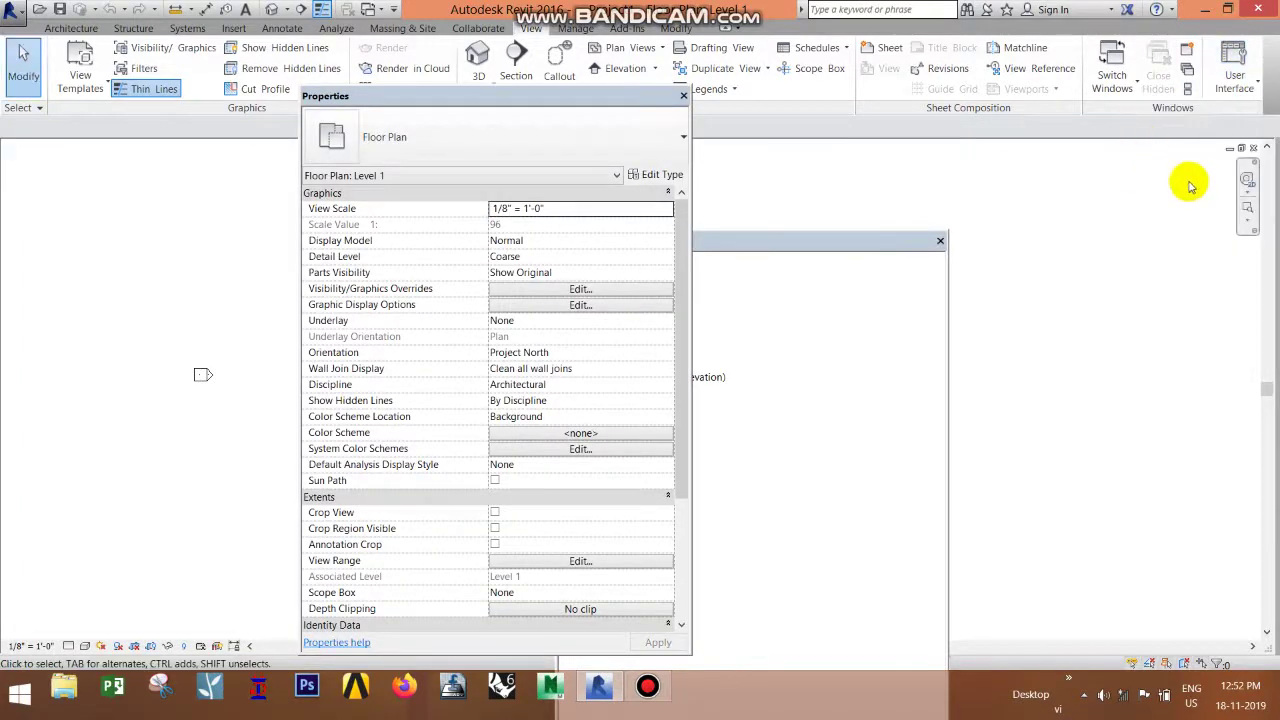
Step: Dock the Project Browser on the left and narrow both side panels to widen the drawing
mouse_move(563, 97)
mouse_down()
mouse_move(1241, 155)
mouse_move(1262, 205)
mouse_up()
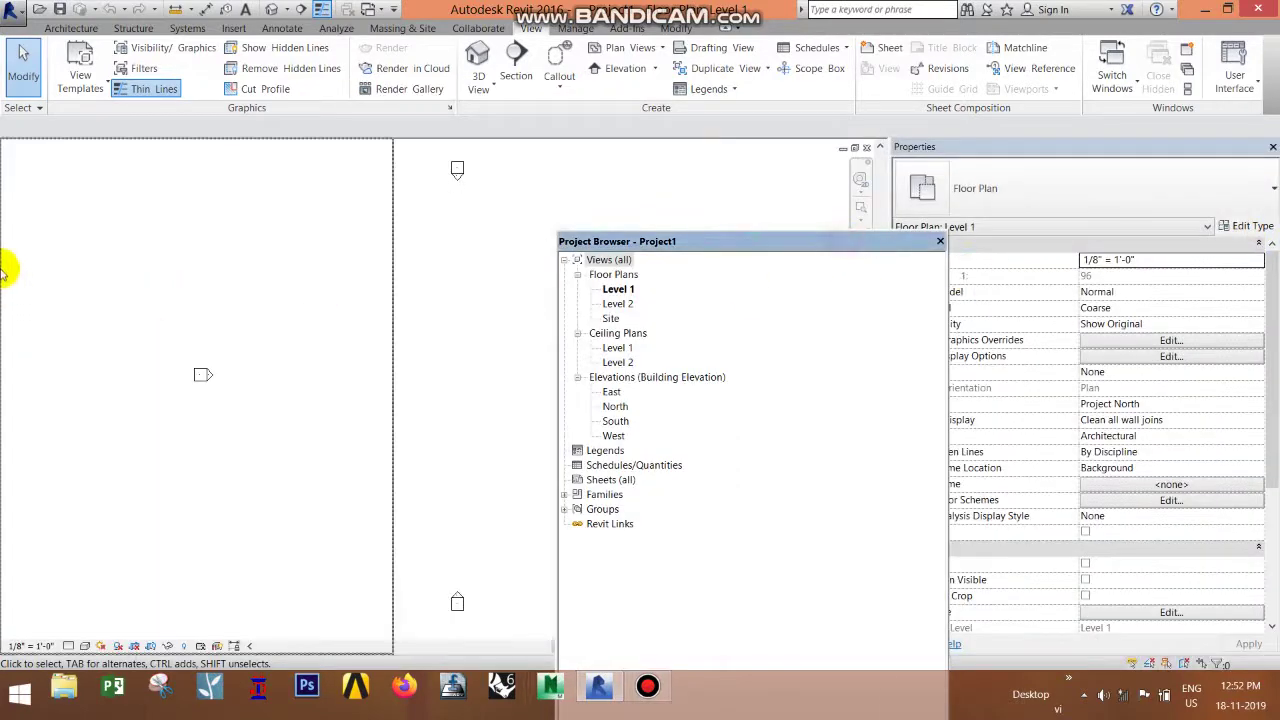
drag(843, 243, 6, 280)
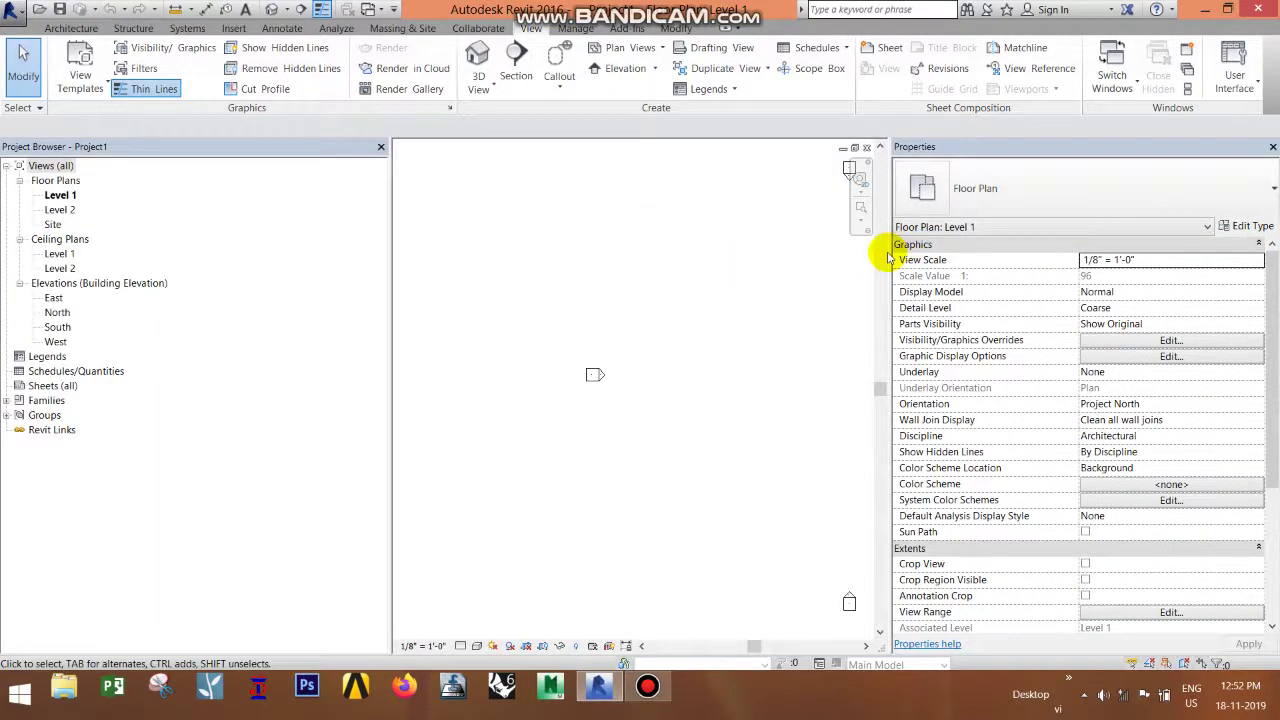
drag(889, 253, 1062, 253)
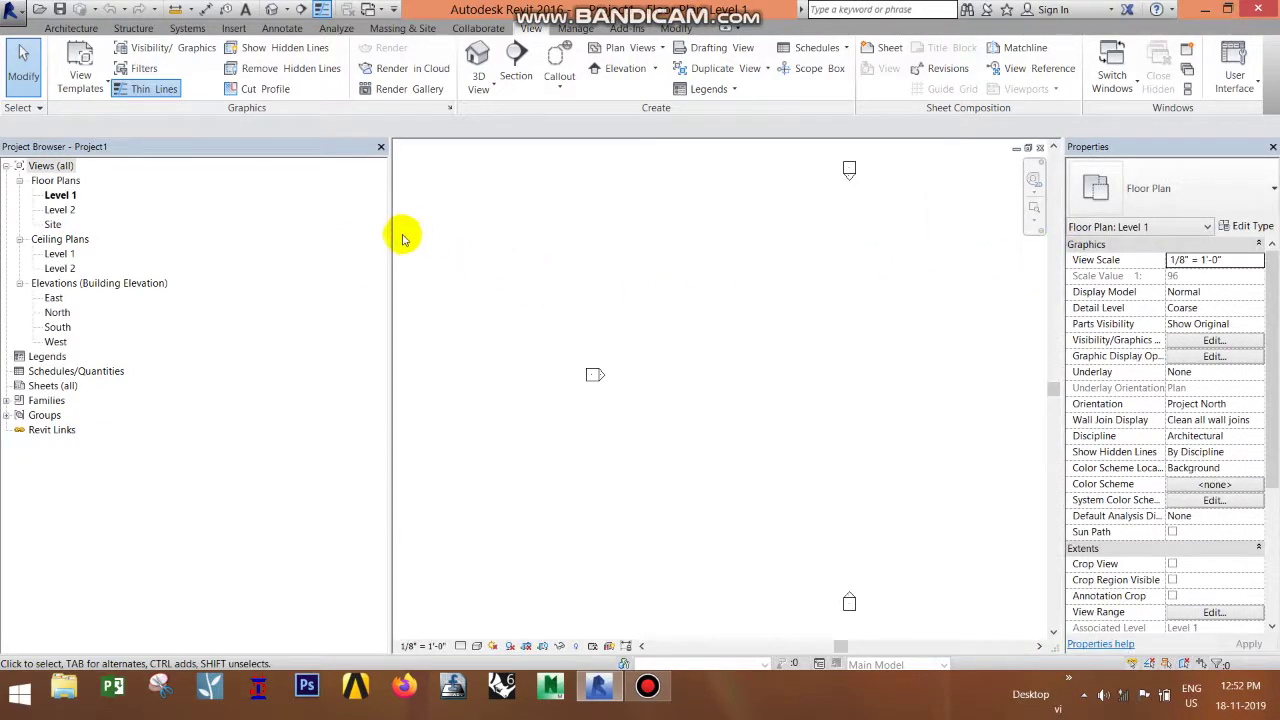
drag(393, 238, 148, 270)
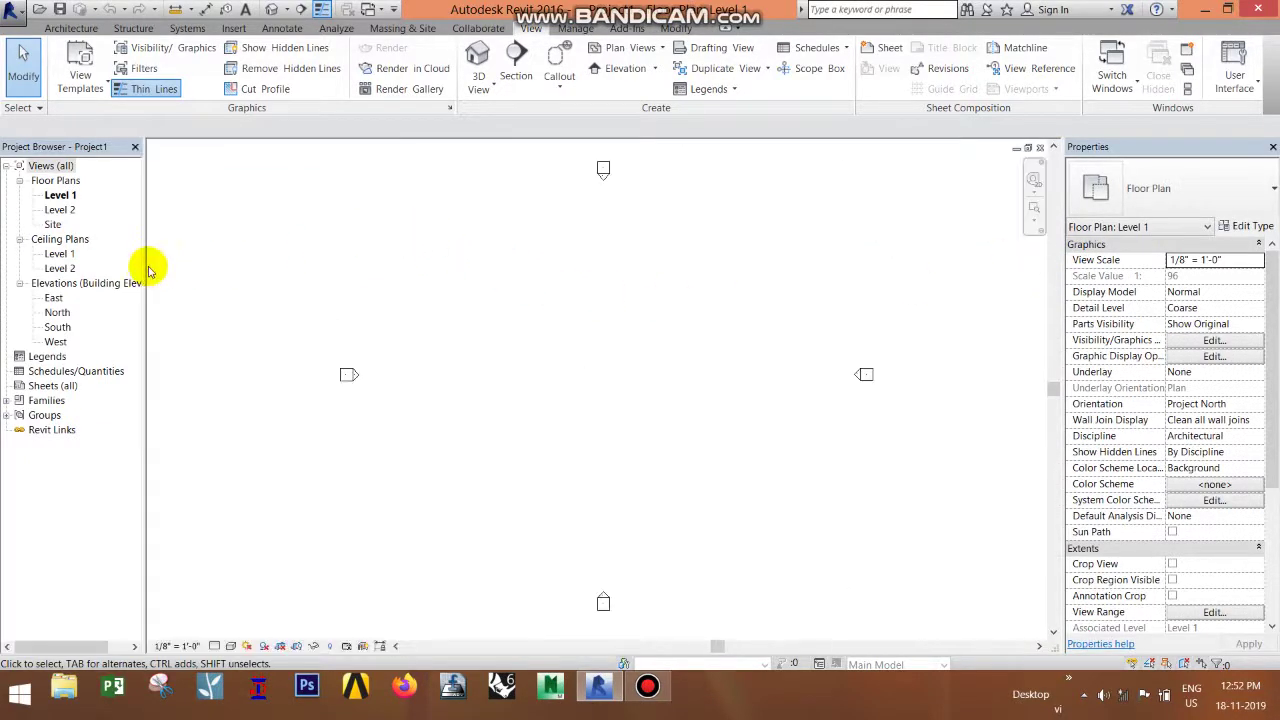
scroll(640, 320, down, 2)
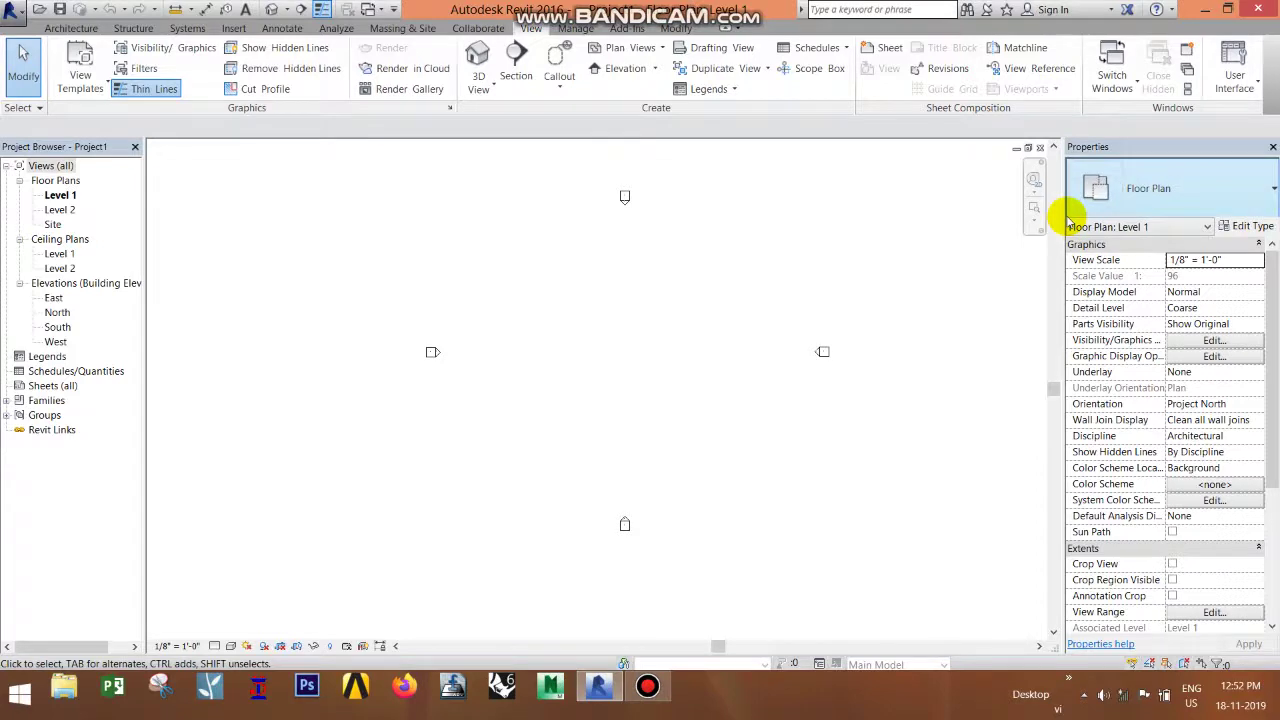
Step: In Project Units, keep Length as feet and fractional inches
click(586, 31)
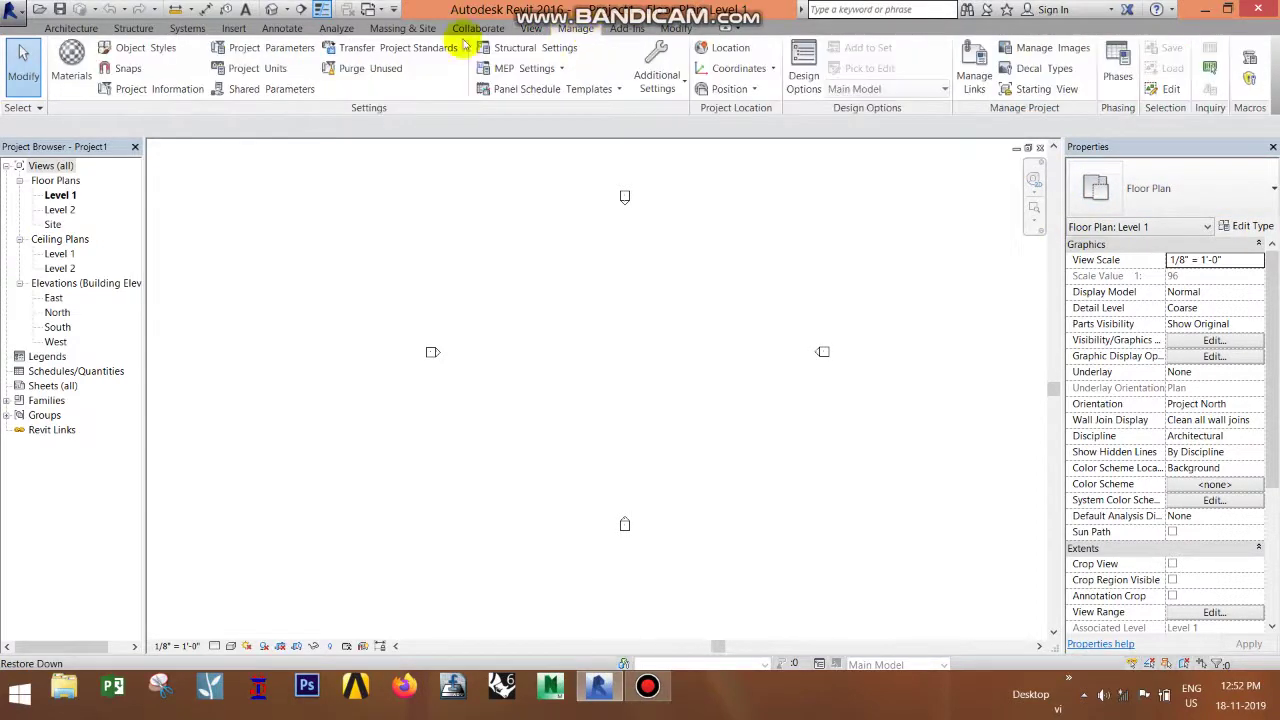
click(279, 74)
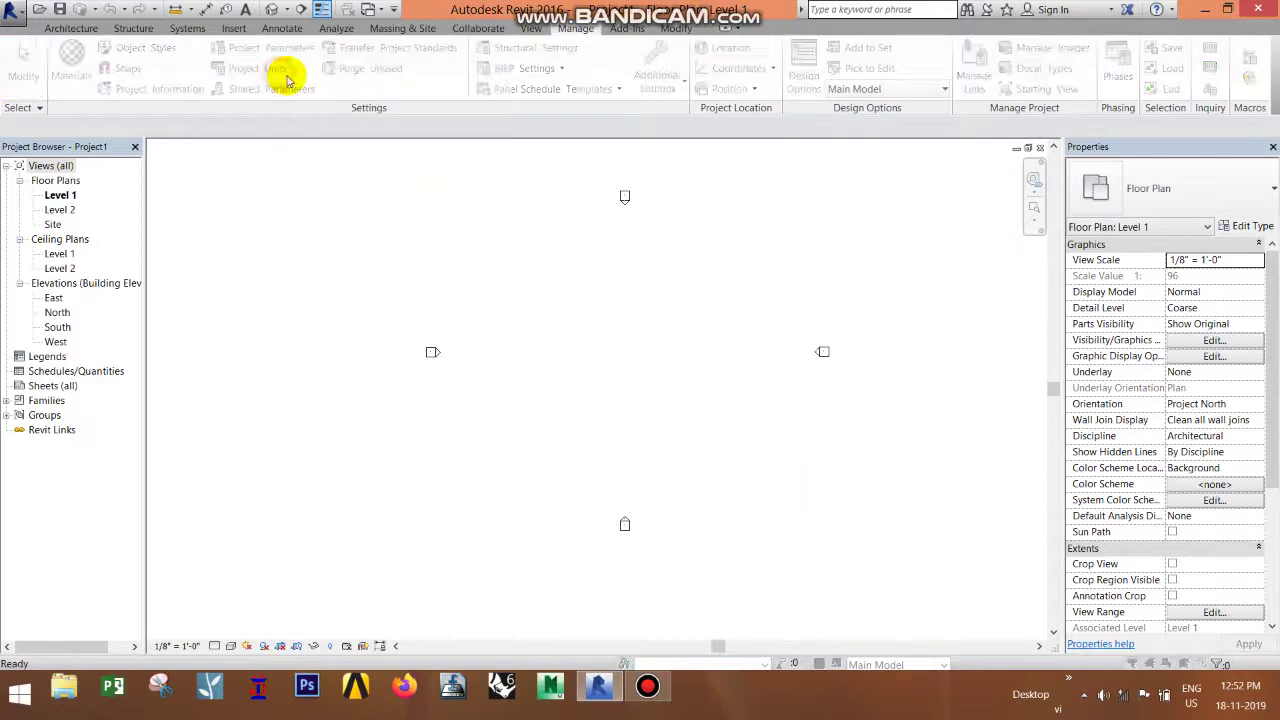
click(680, 224)
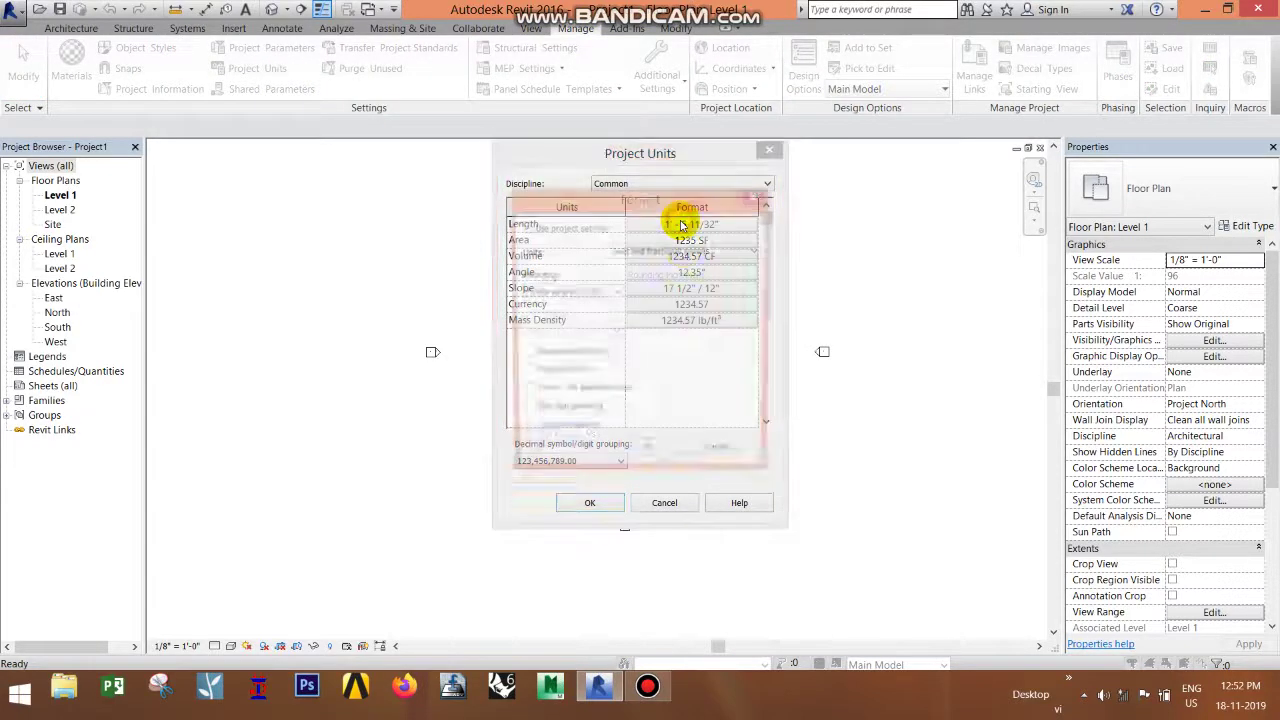
click(682, 251)
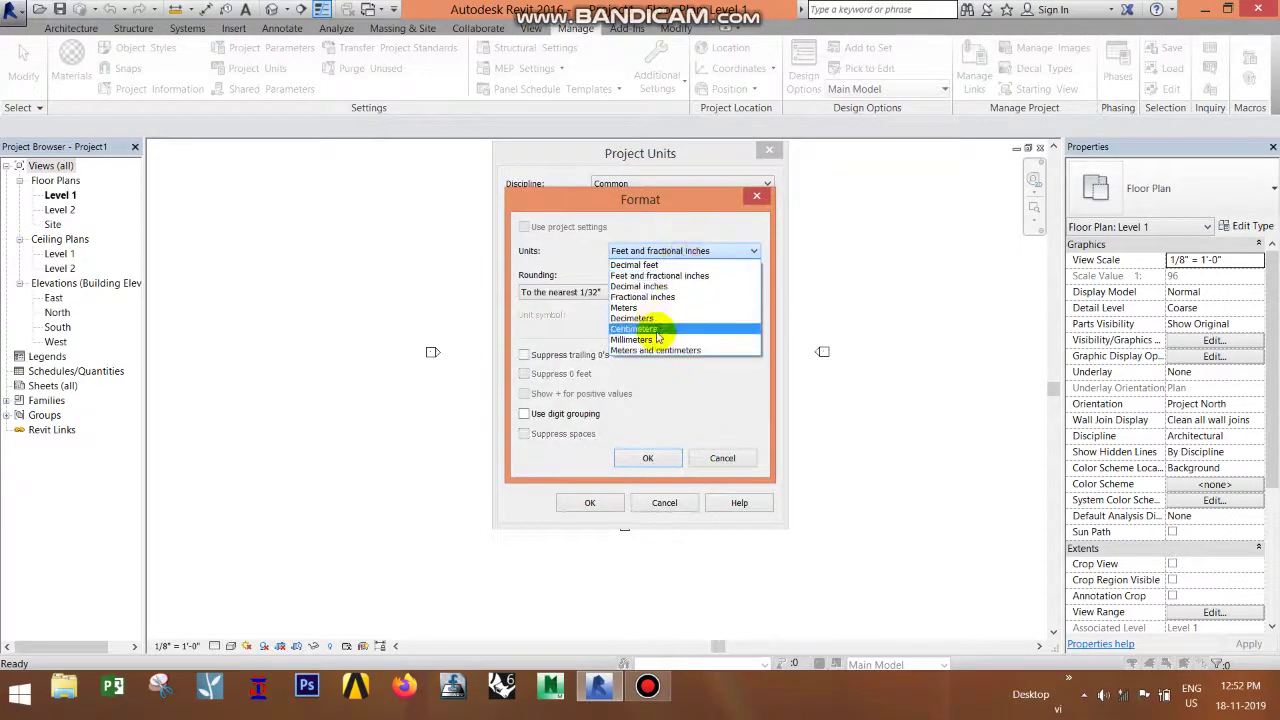
click(682, 276)
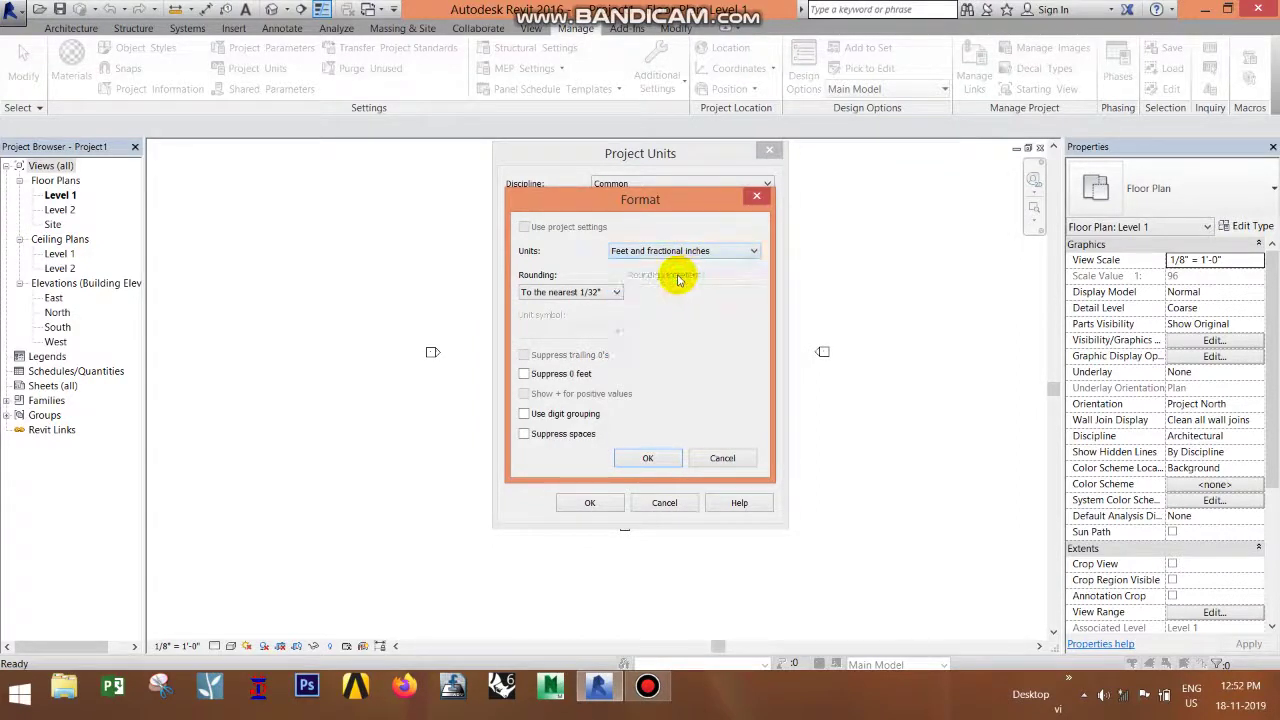
click(647, 458)
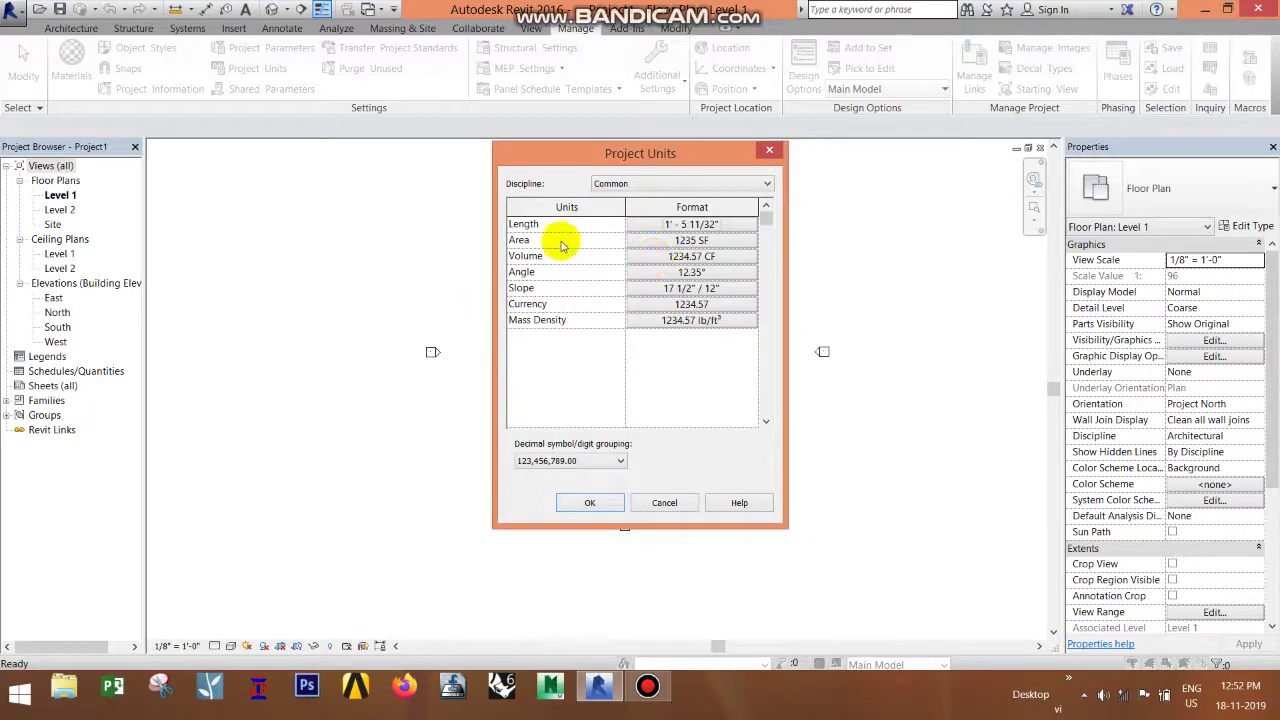
Step: Keep Area in square feet and Volume in cubic feet, then apply the units
click(661, 240)
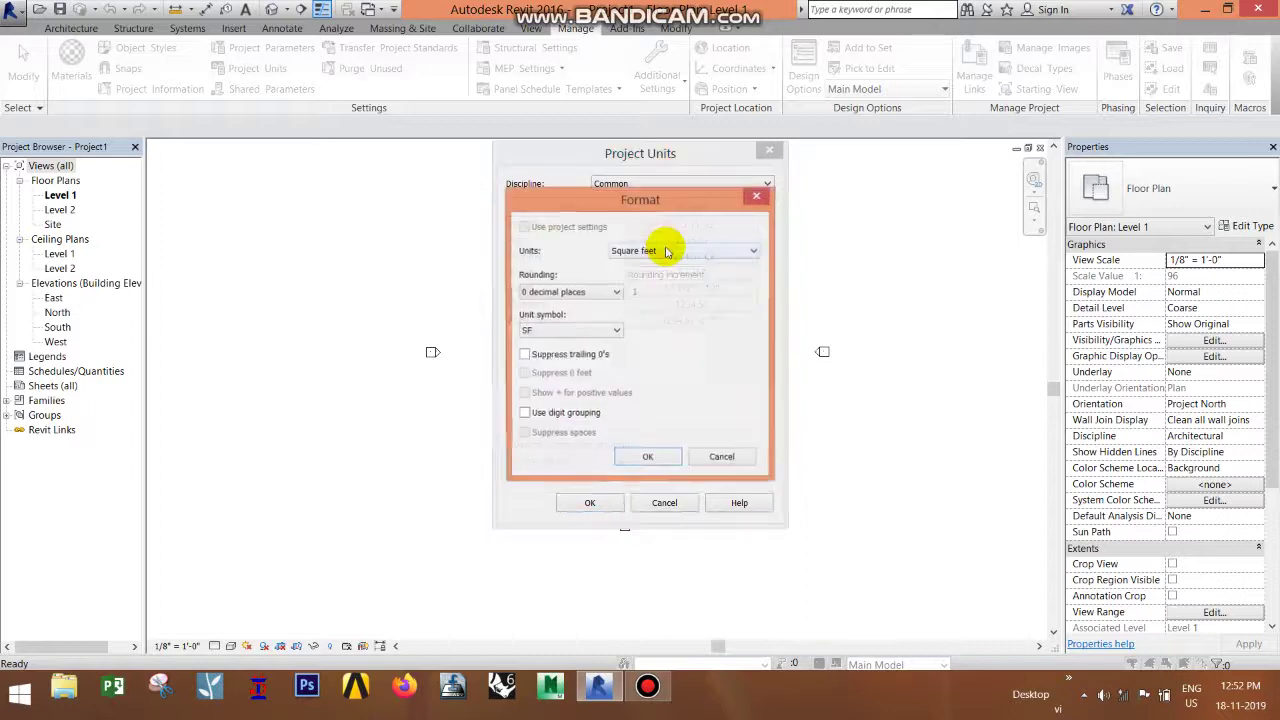
click(640, 251)
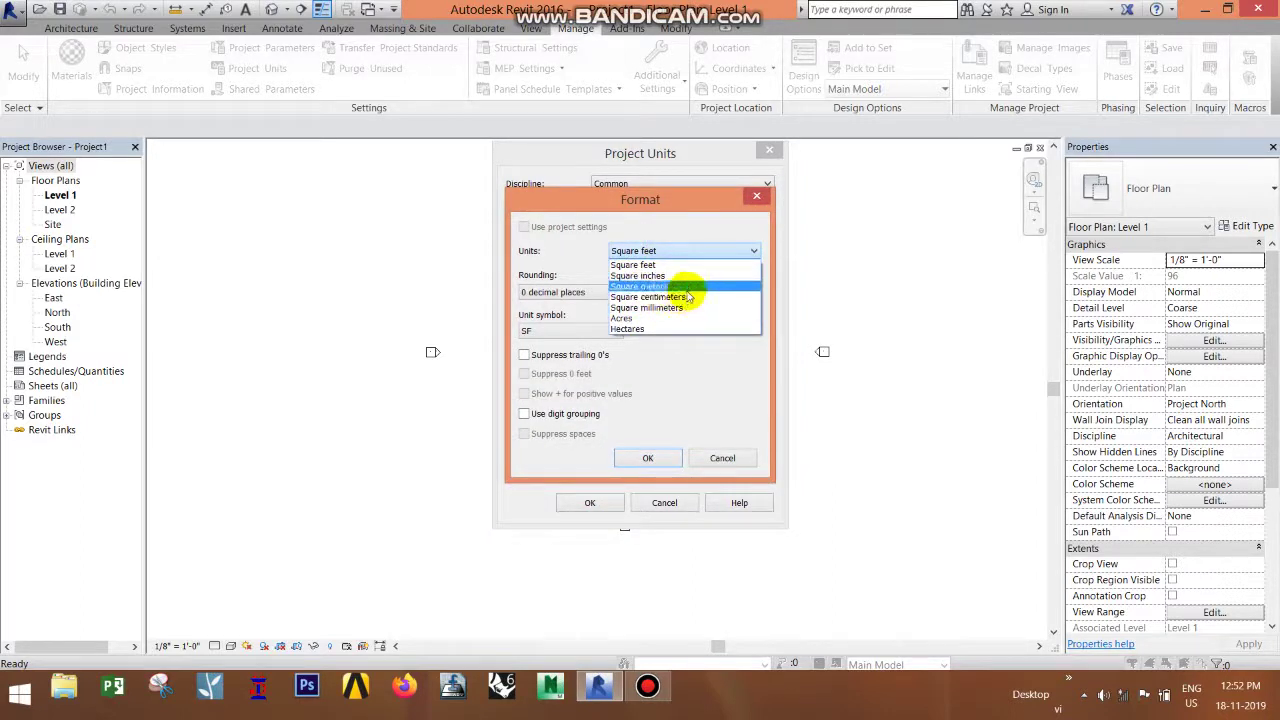
click(655, 457)
click(655, 457)
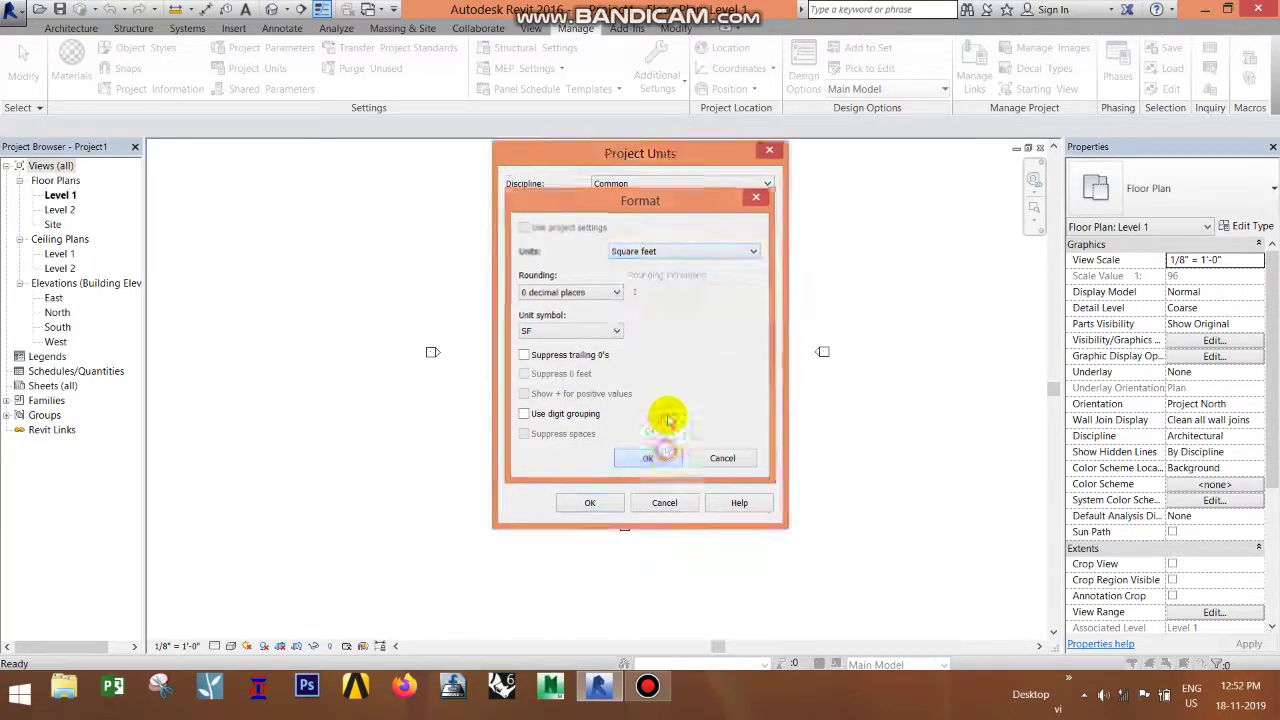
click(678, 256)
click(676, 251)
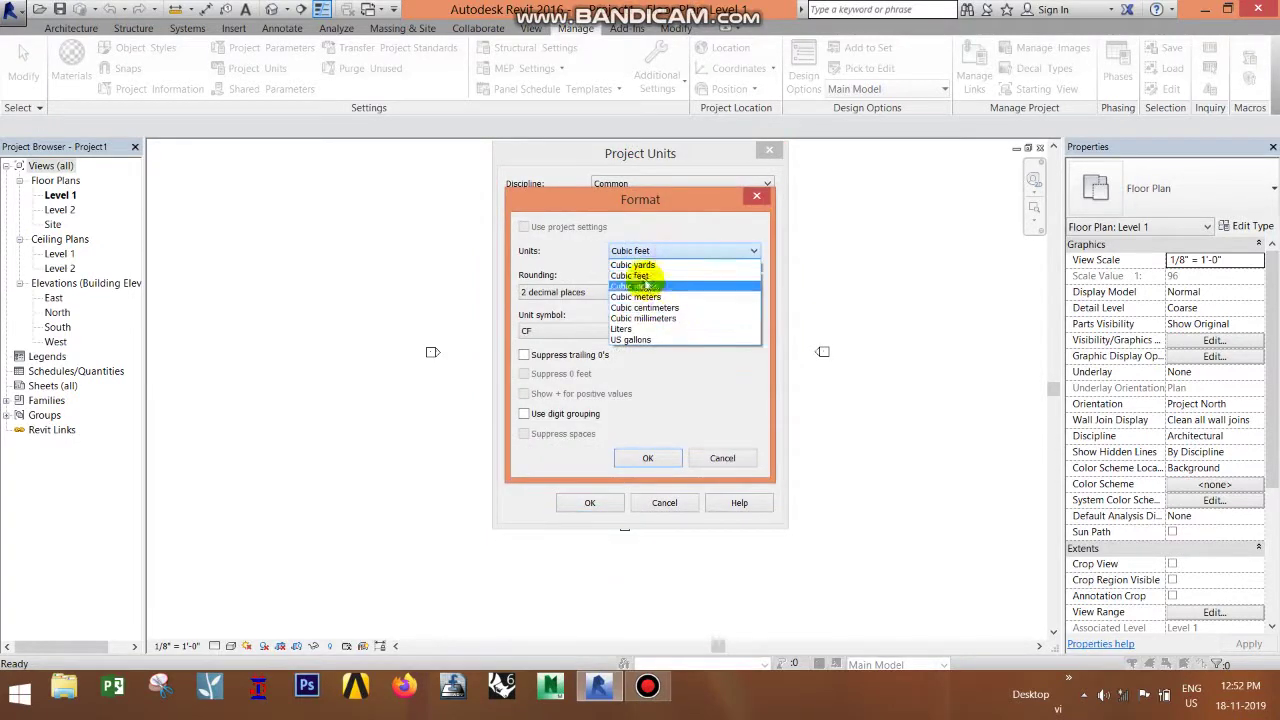
click(650, 277)
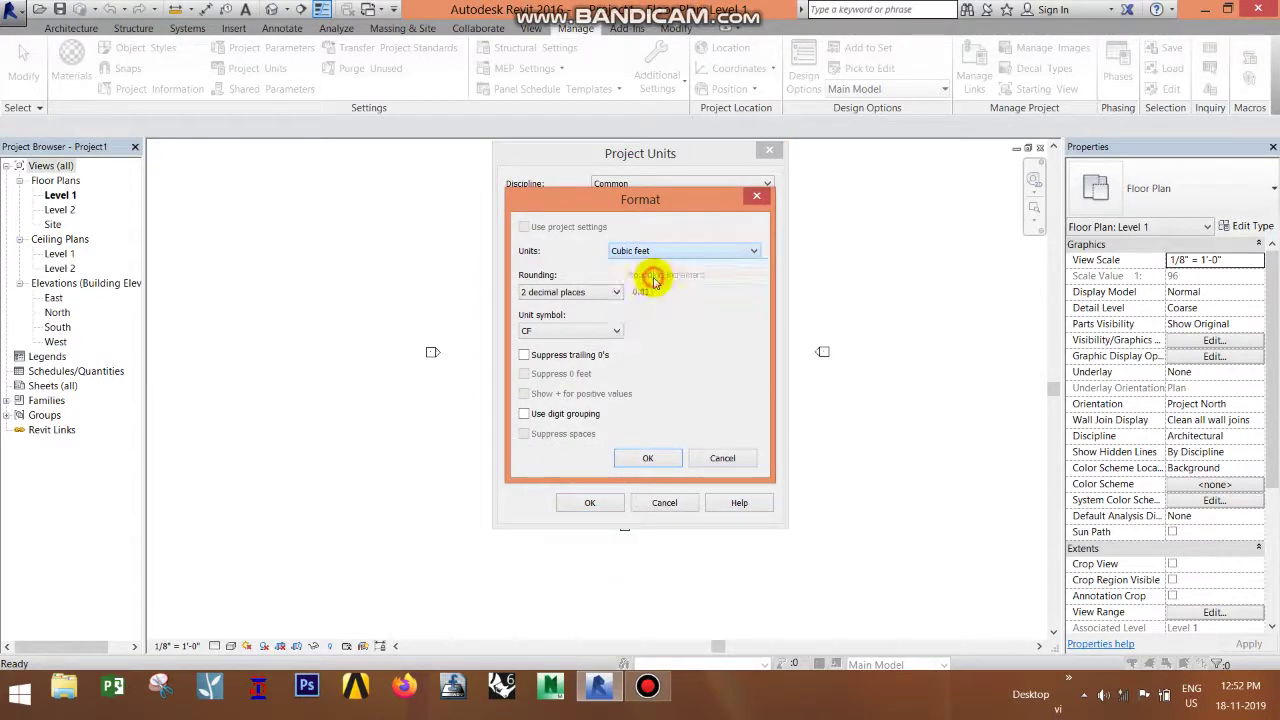
click(658, 458)
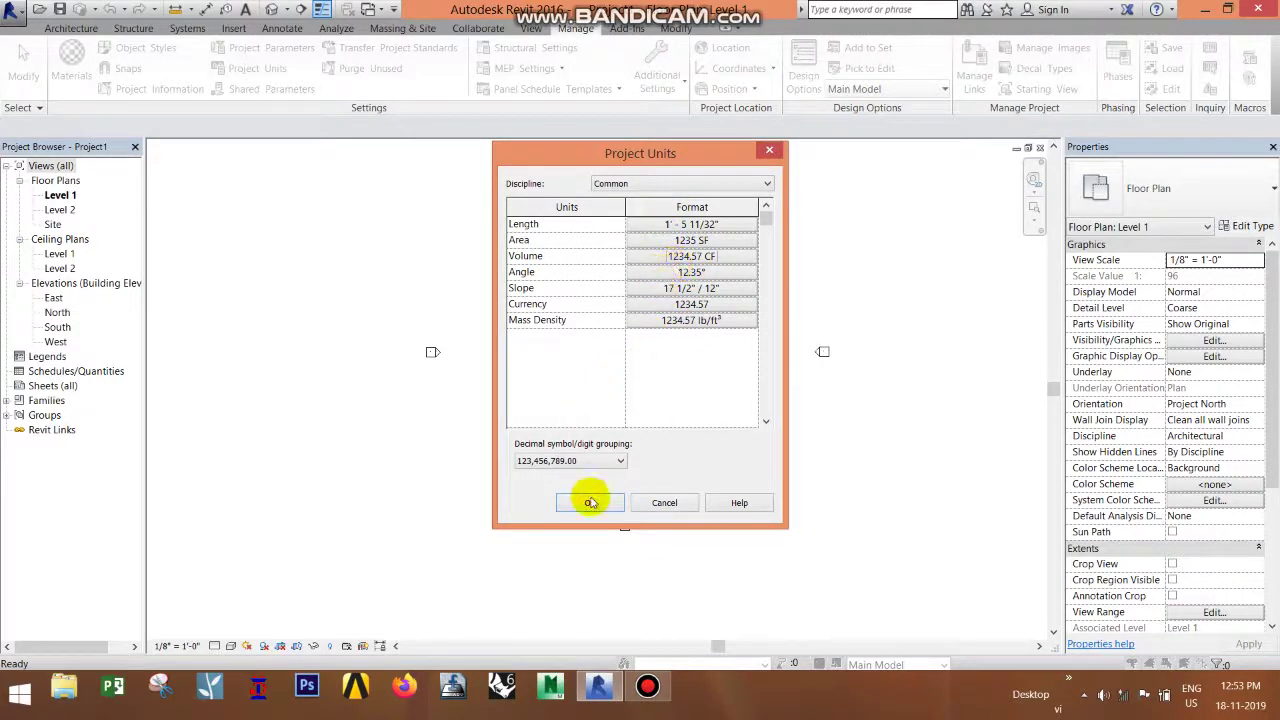
click(588, 502)
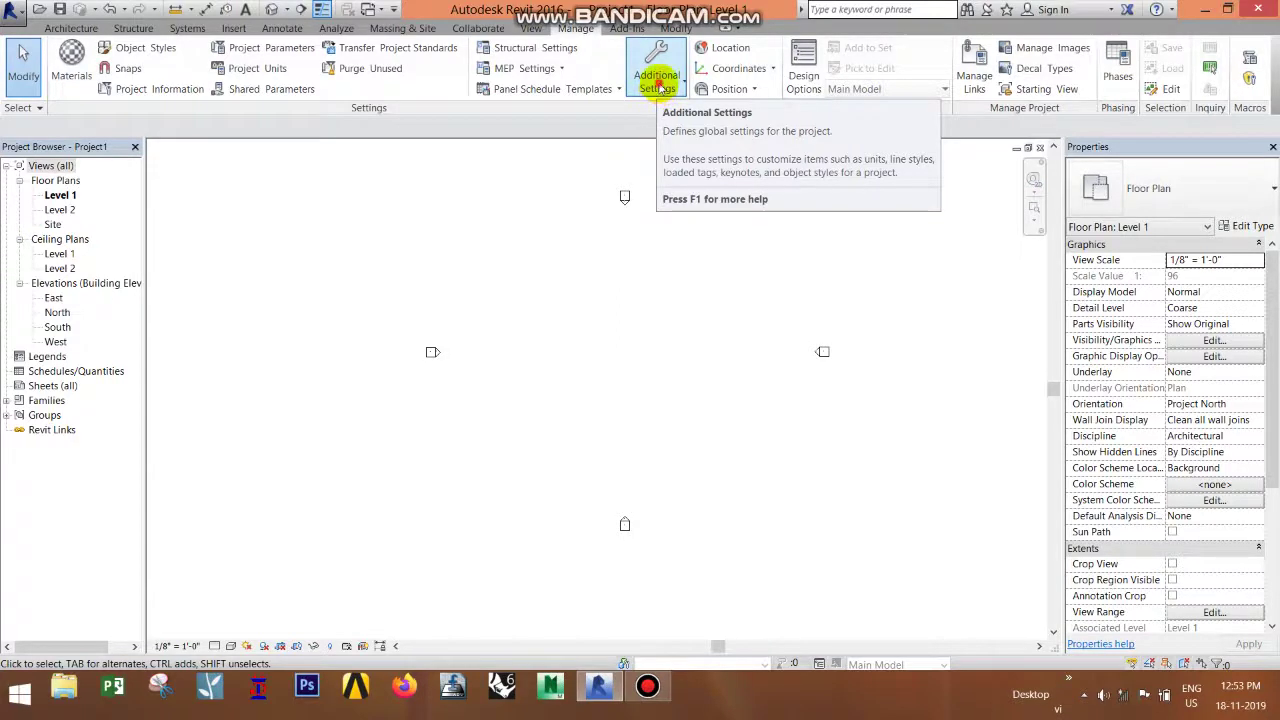
Step: Show the Additional Settings list on the Manage tab
click(659, 87)
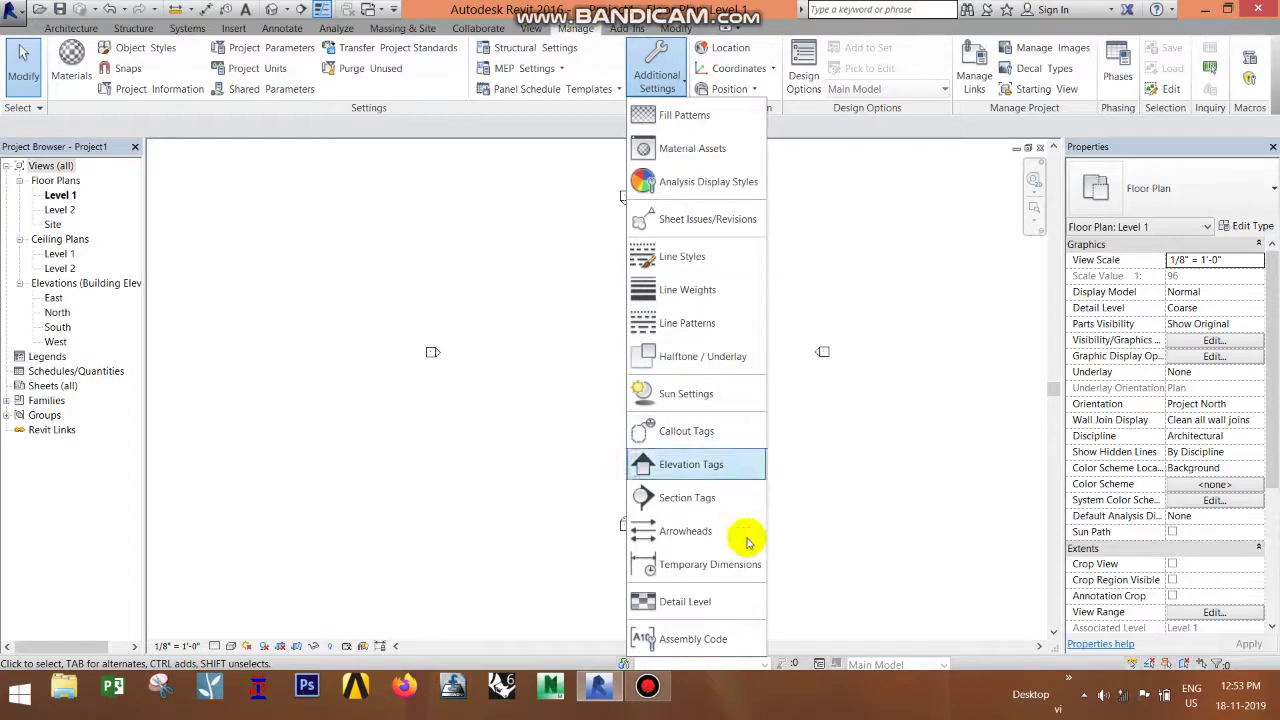
Step: Set temporary dimensions to measure walls from Faces and doors and windows from Openings
click(742, 577)
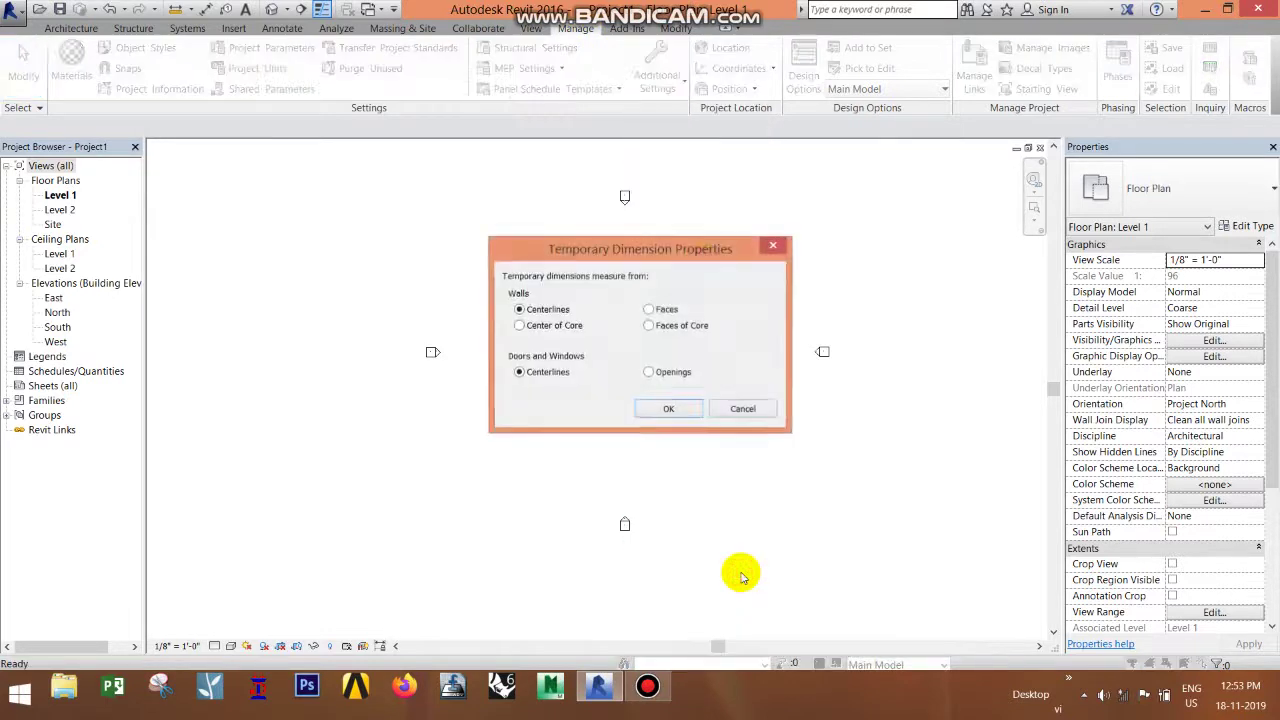
click(664, 311)
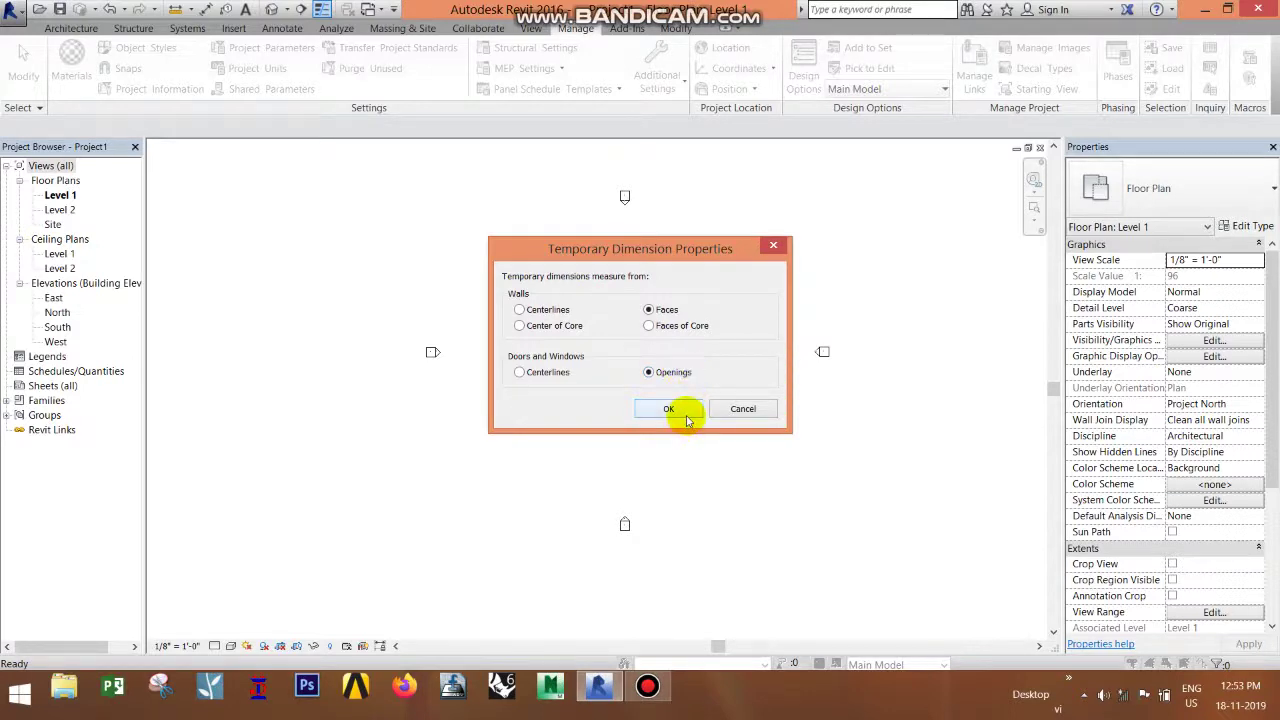
click(686, 420)
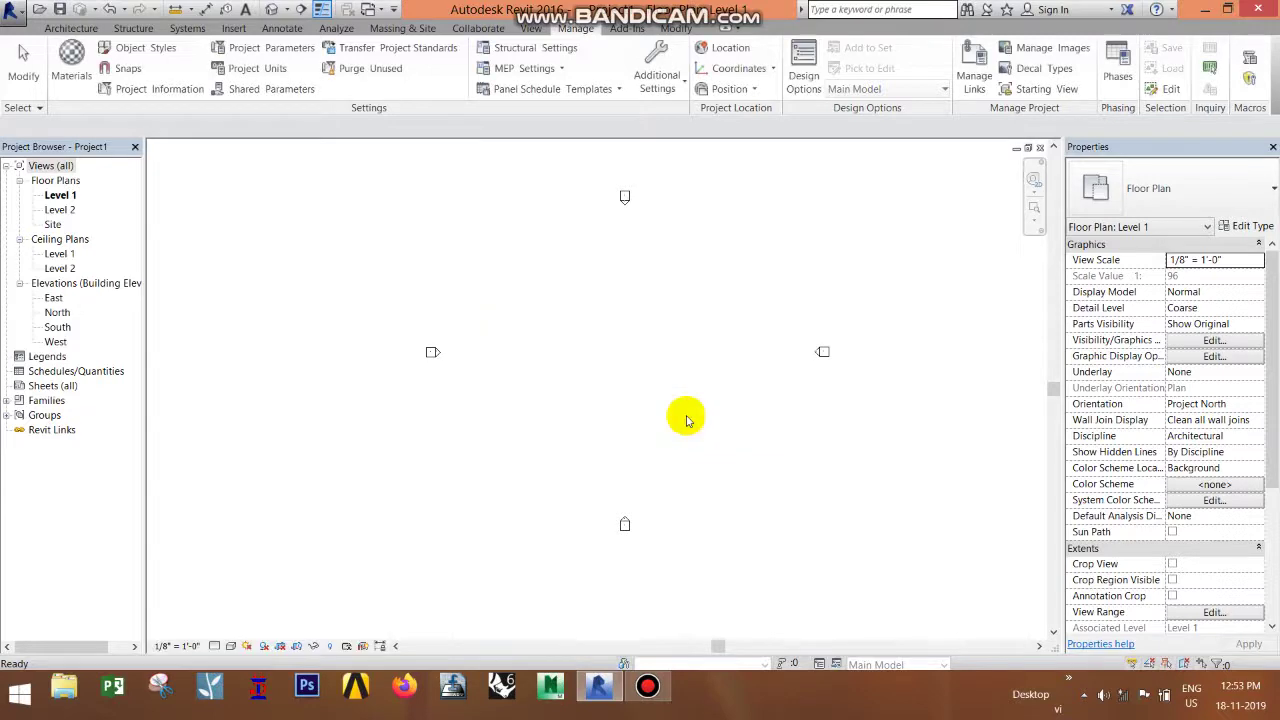
Step: Open the North elevation and zoom in on the Level 1 and Level 2 heads
click(70, 28)
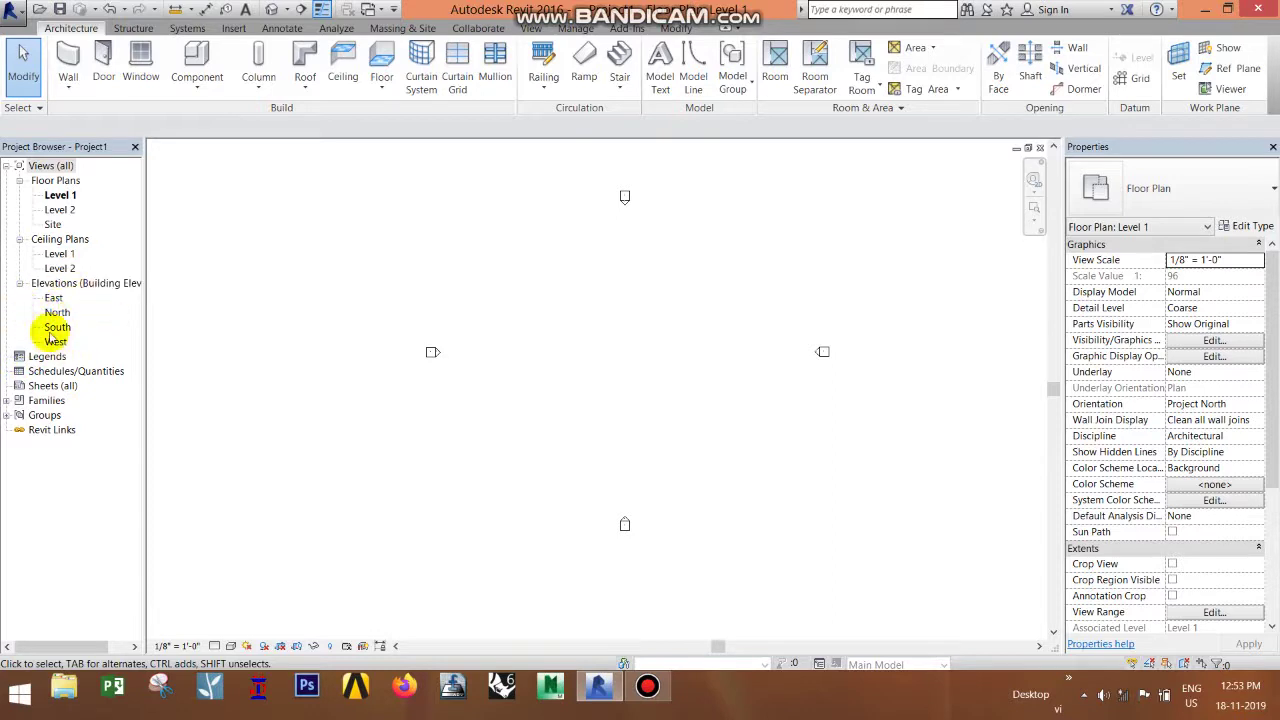
click(55, 328)
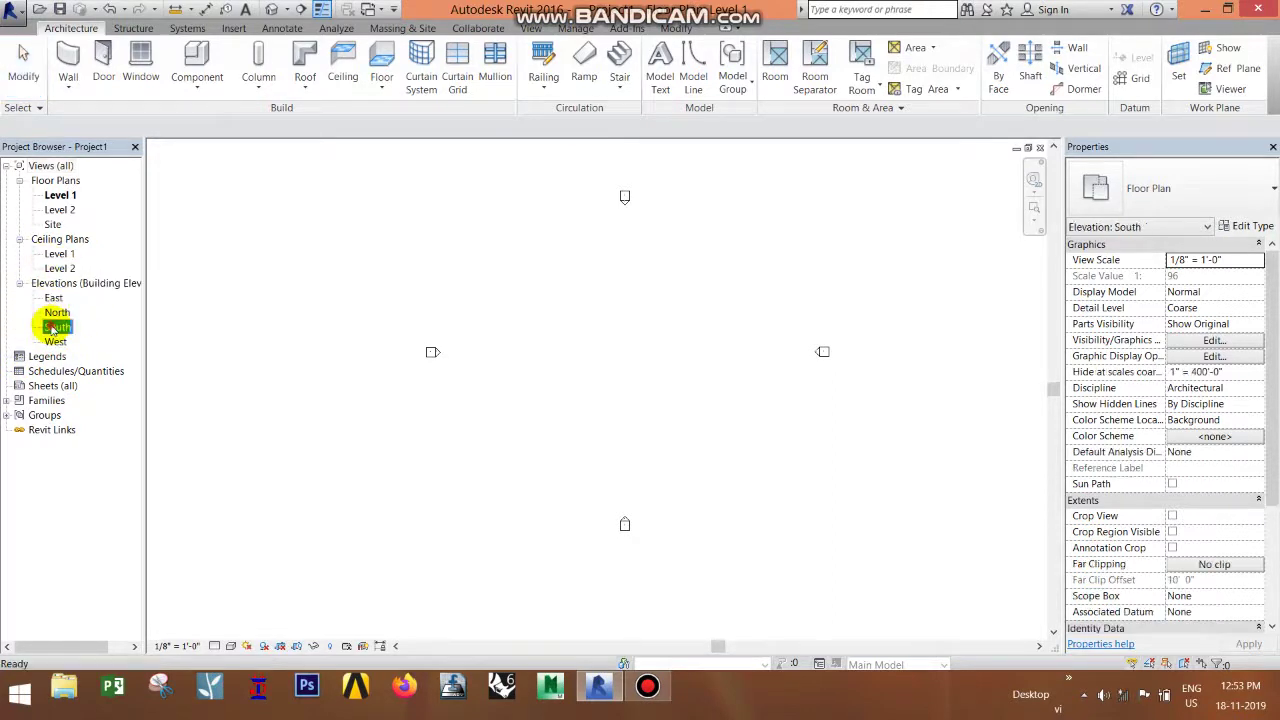
double_click(55, 328)
click(60, 312)
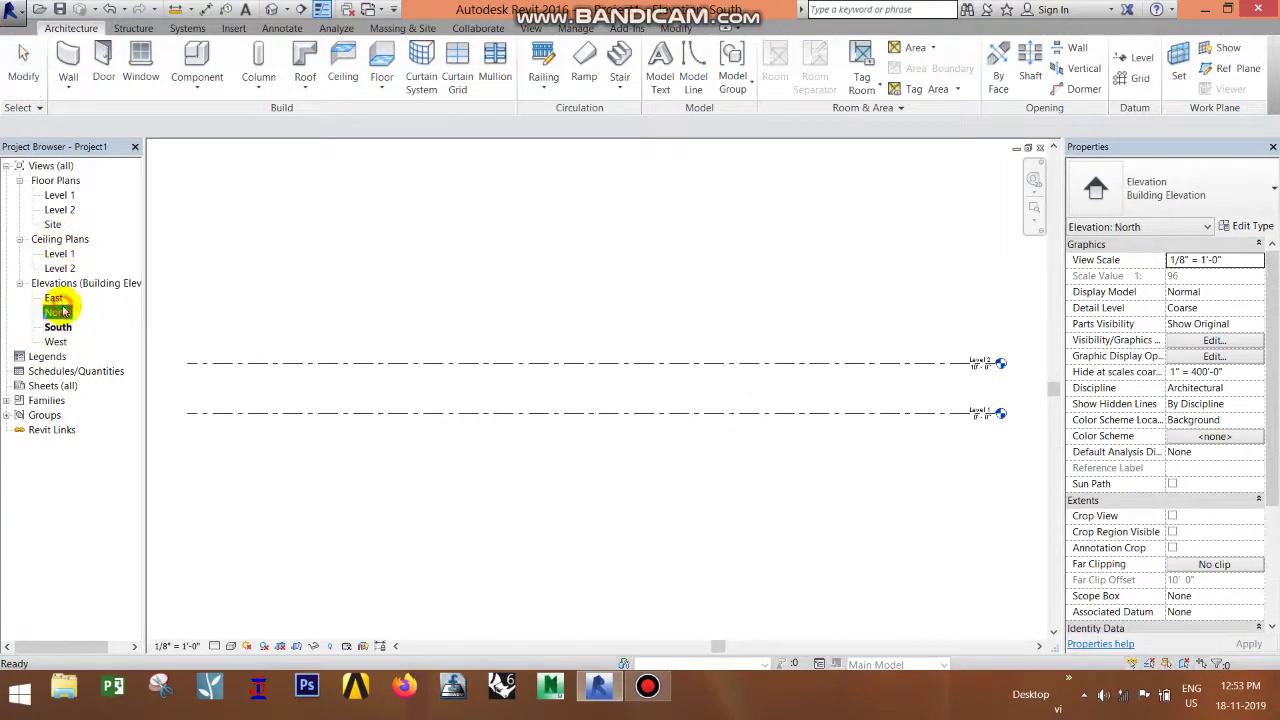
double_click(60, 312)
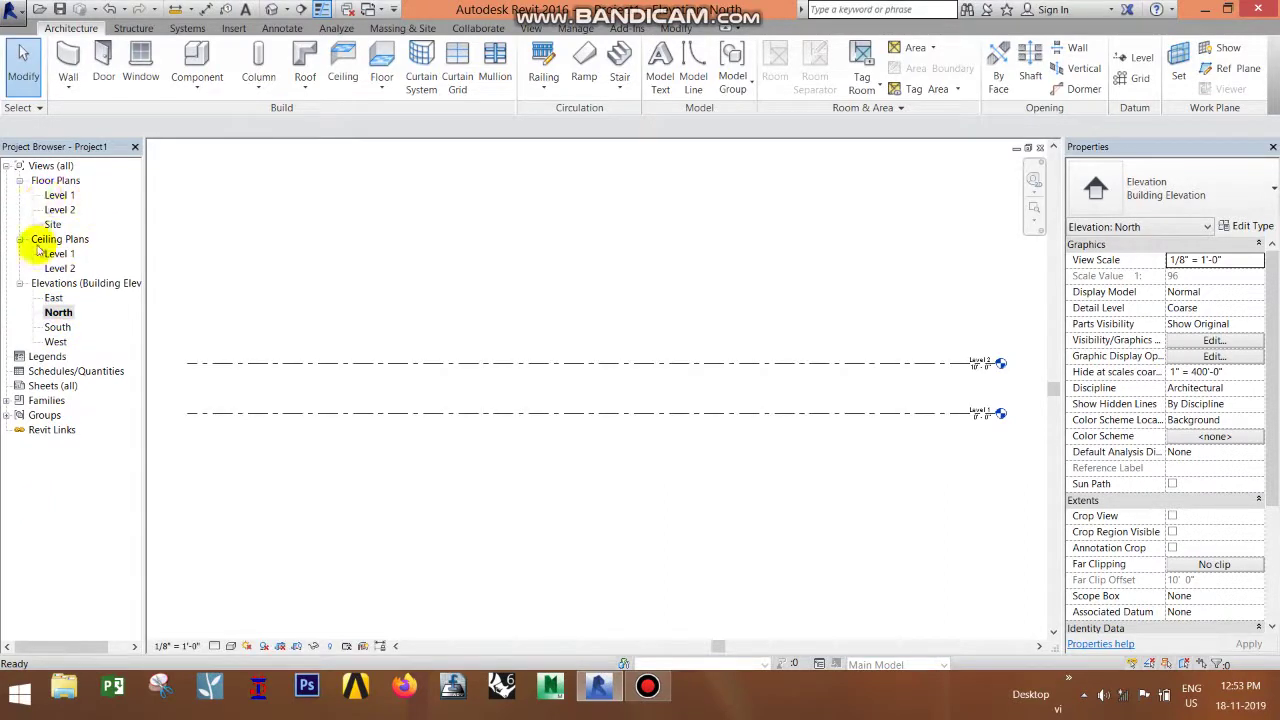
click(58, 315)
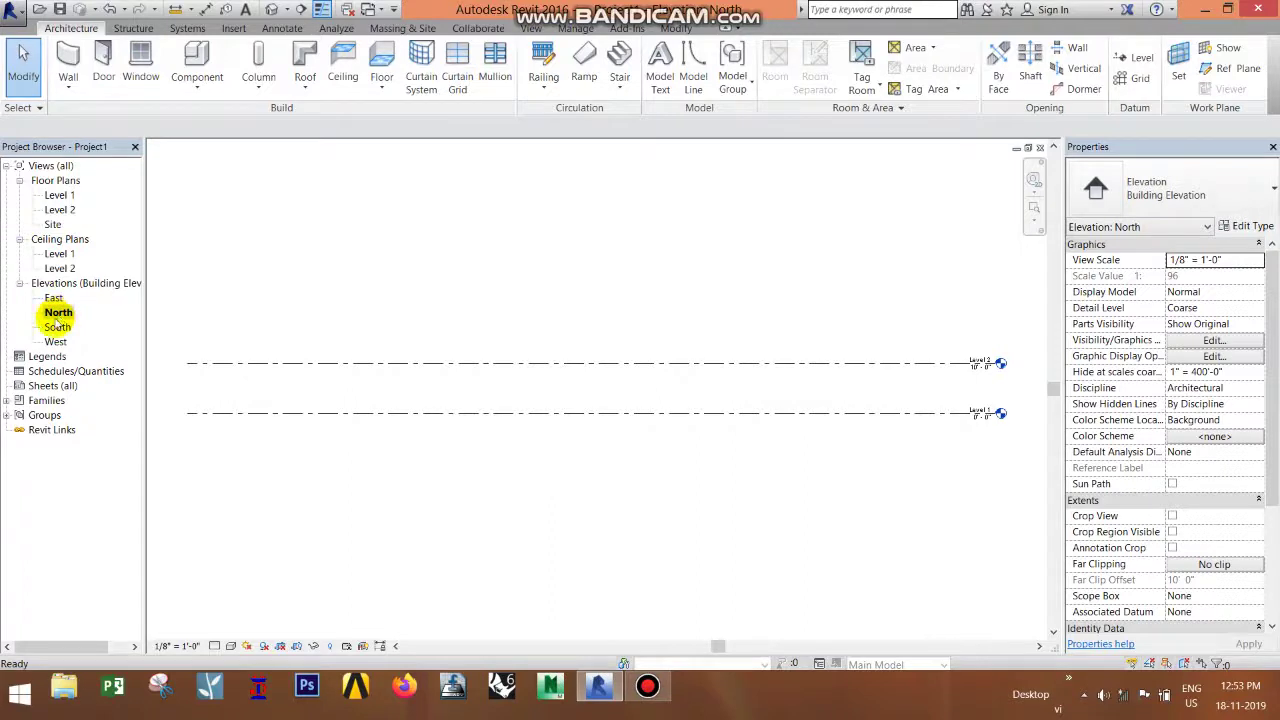
scroll(760, 403, up, 2)
scroll(815, 420, up, 2)
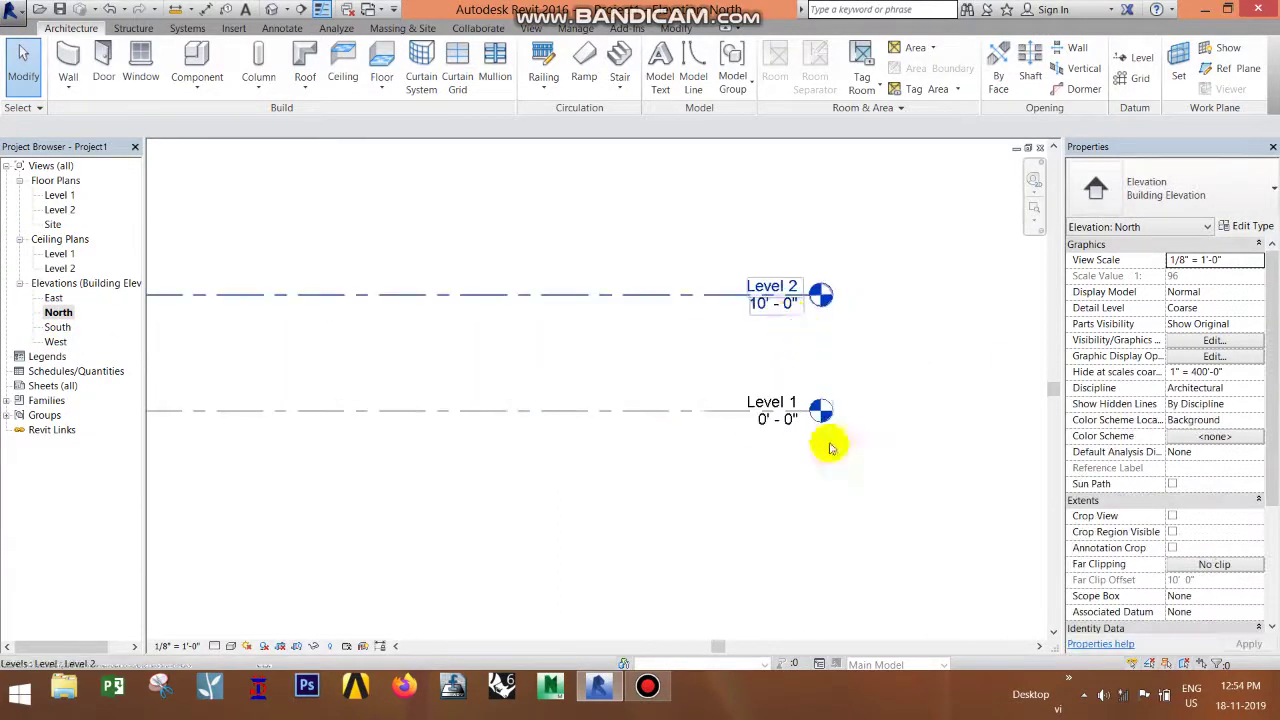
scroll(780, 352, up, 2)
scroll(805, 380, up, 1)
mouse_move(820, 409)
middle_down()
mouse_move(836, 442)
mouse_move(794, 286)
middle_up()
scroll(803, 372, up, 1)
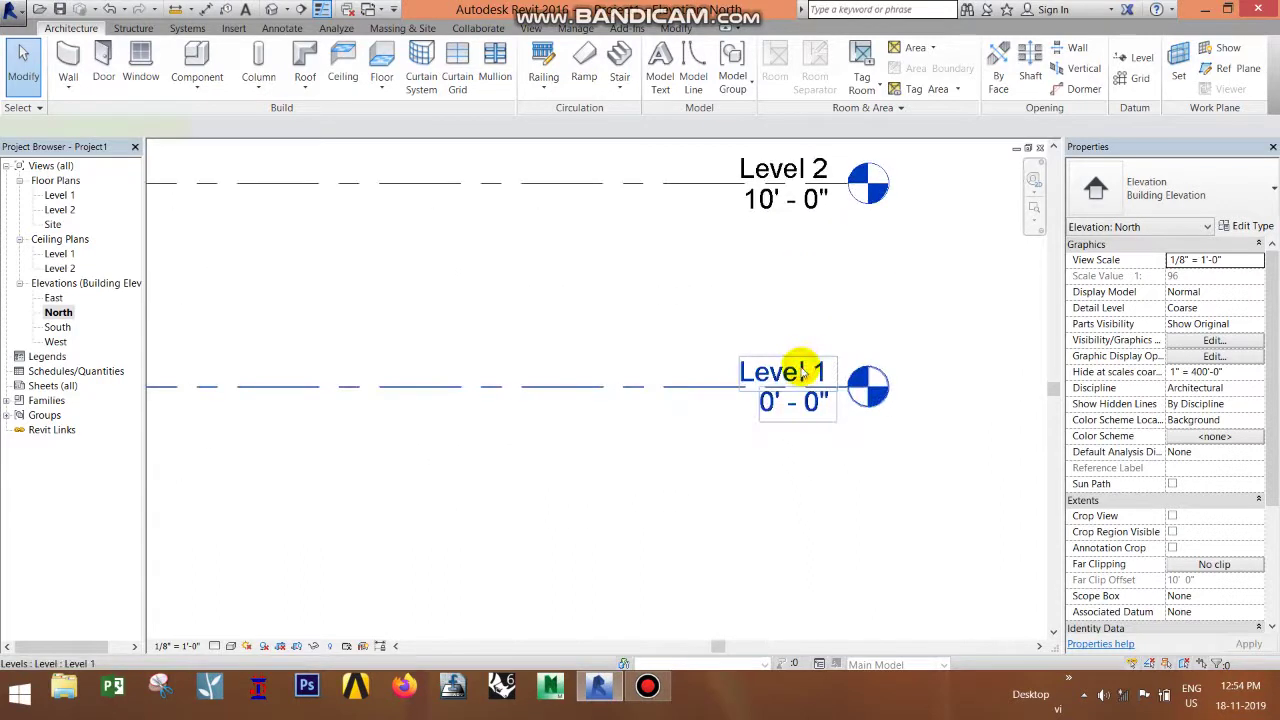
Step: Select the level lines and leave Level 2's elevation unchanged at 10' - 0"
click(803, 372)
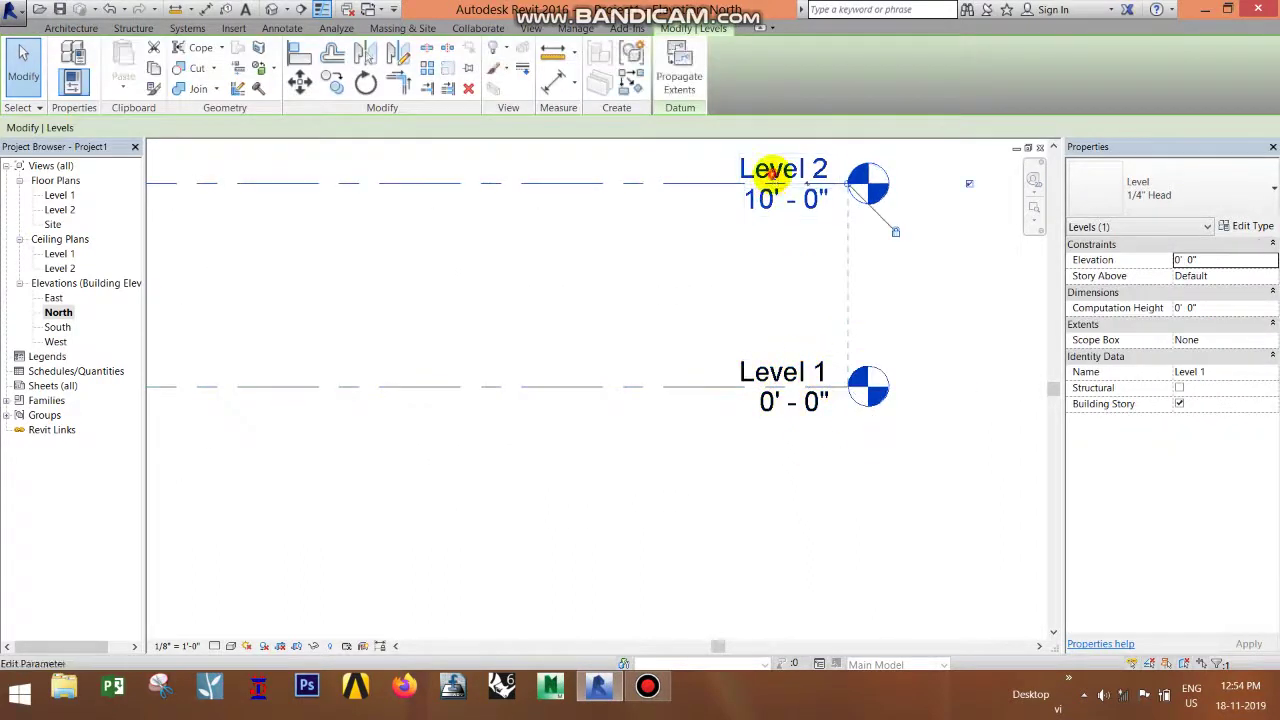
click(773, 173)
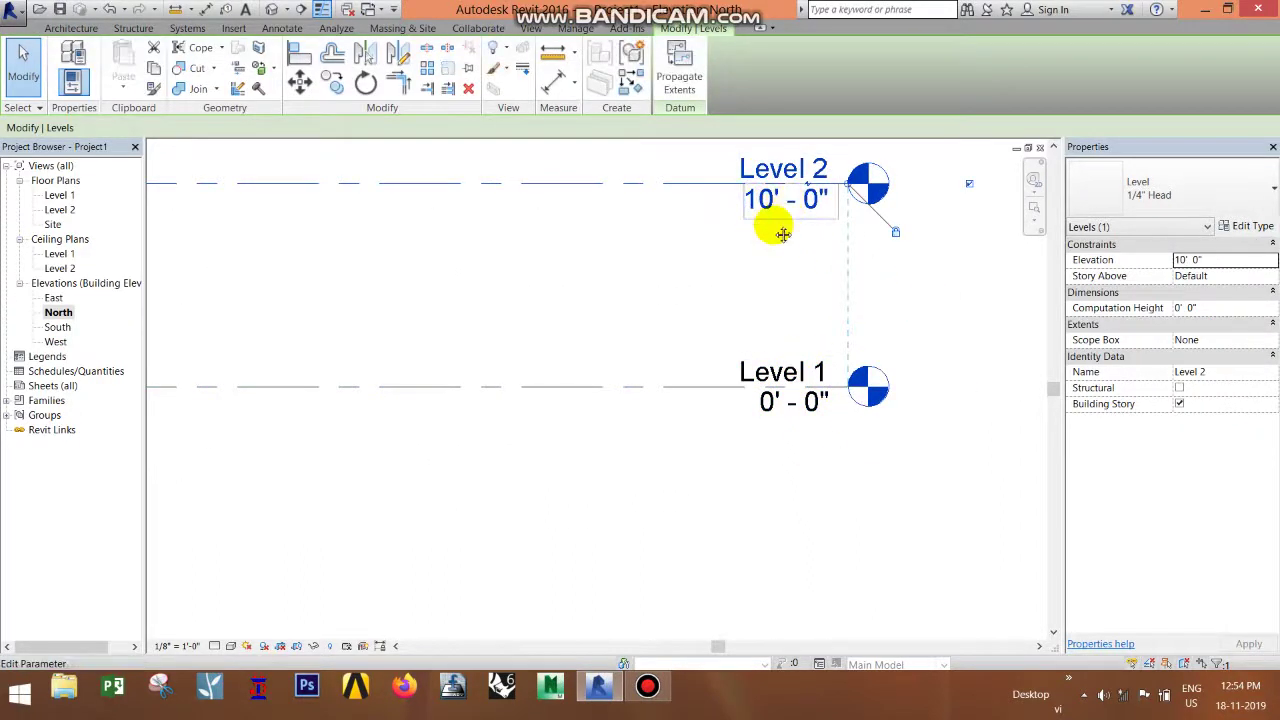
scroll(783, 234, up, 1)
click(790, 289)
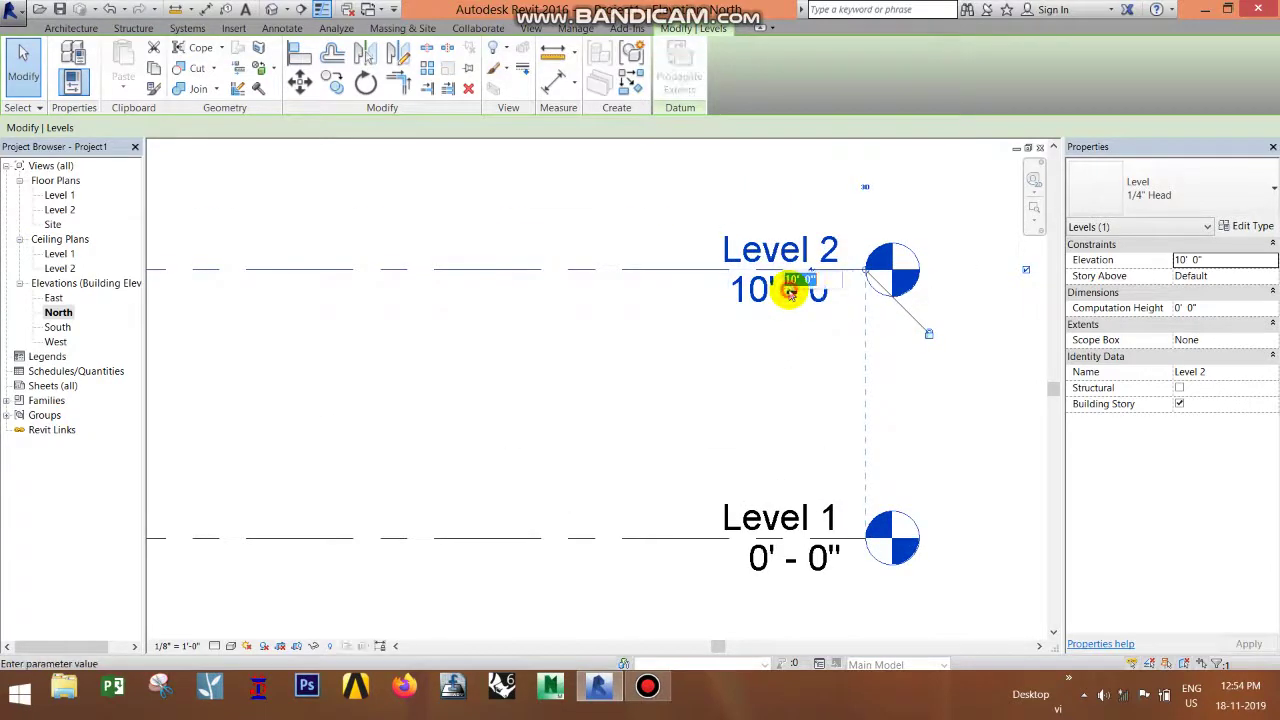
key(Escape)
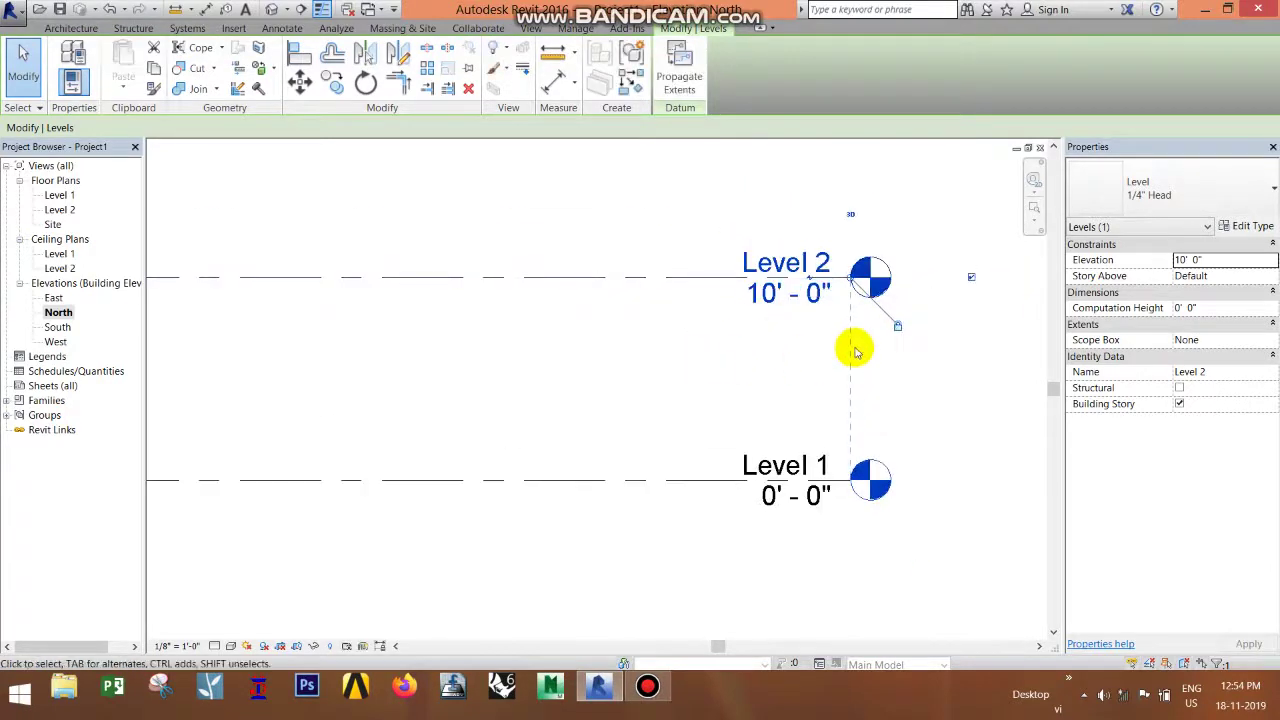
scroll(851, 349, down, 2)
scroll(838, 417, up, 1)
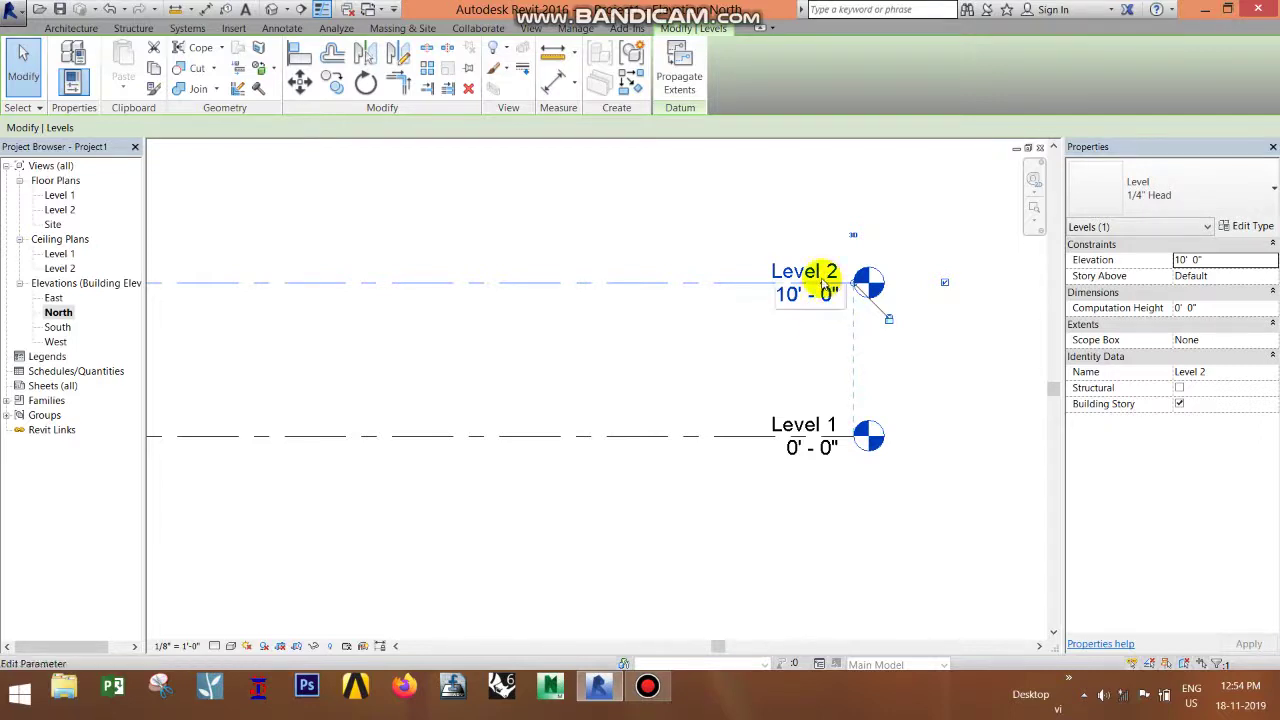
scroll(822, 290, up, 1)
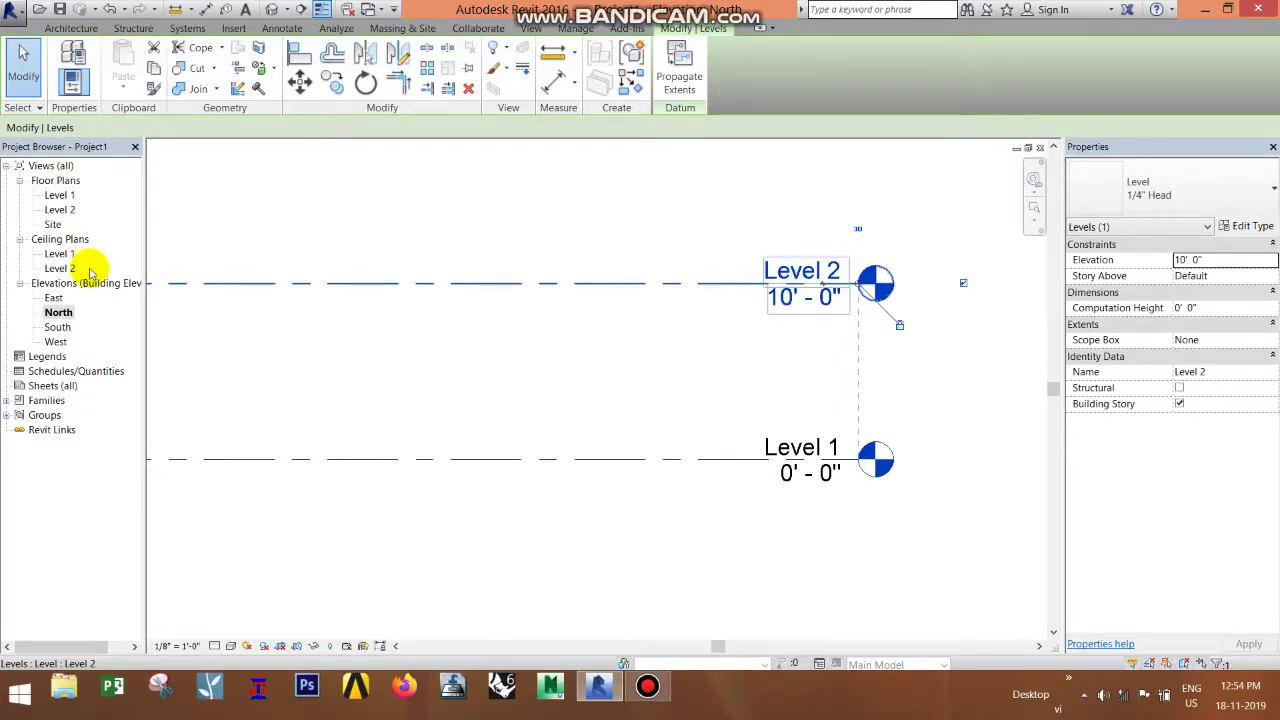
click(70, 28)
Step: Return to the South elevation via Level 1 and zoom in on the 0'-0" and 10'-0" level heads
double_click(57, 327)
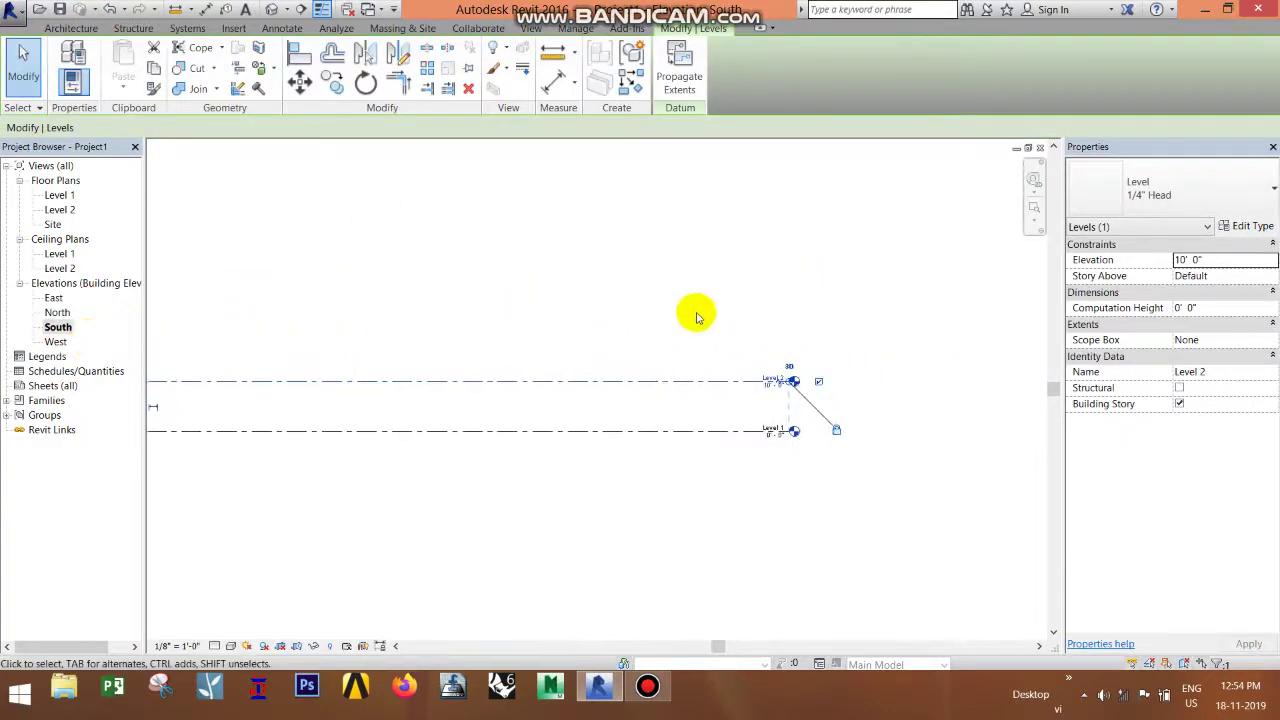
click(710, 277)
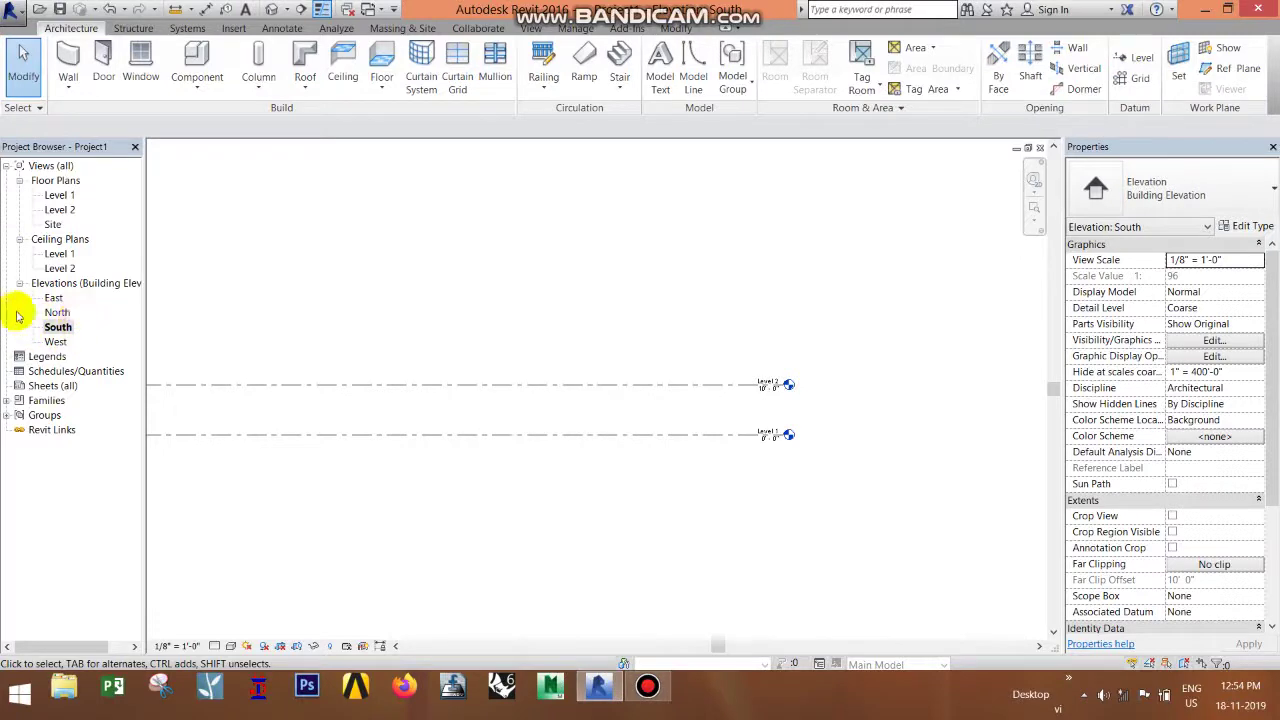
double_click(59, 195)
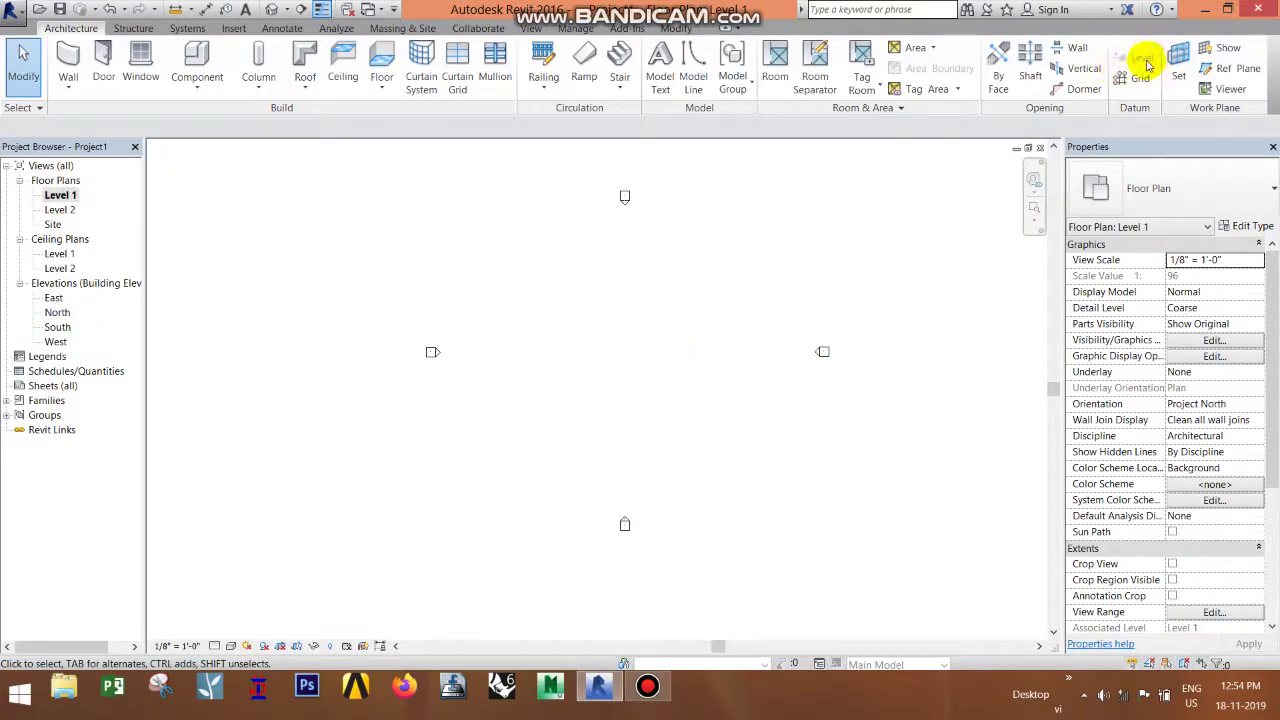
double_click(57, 327)
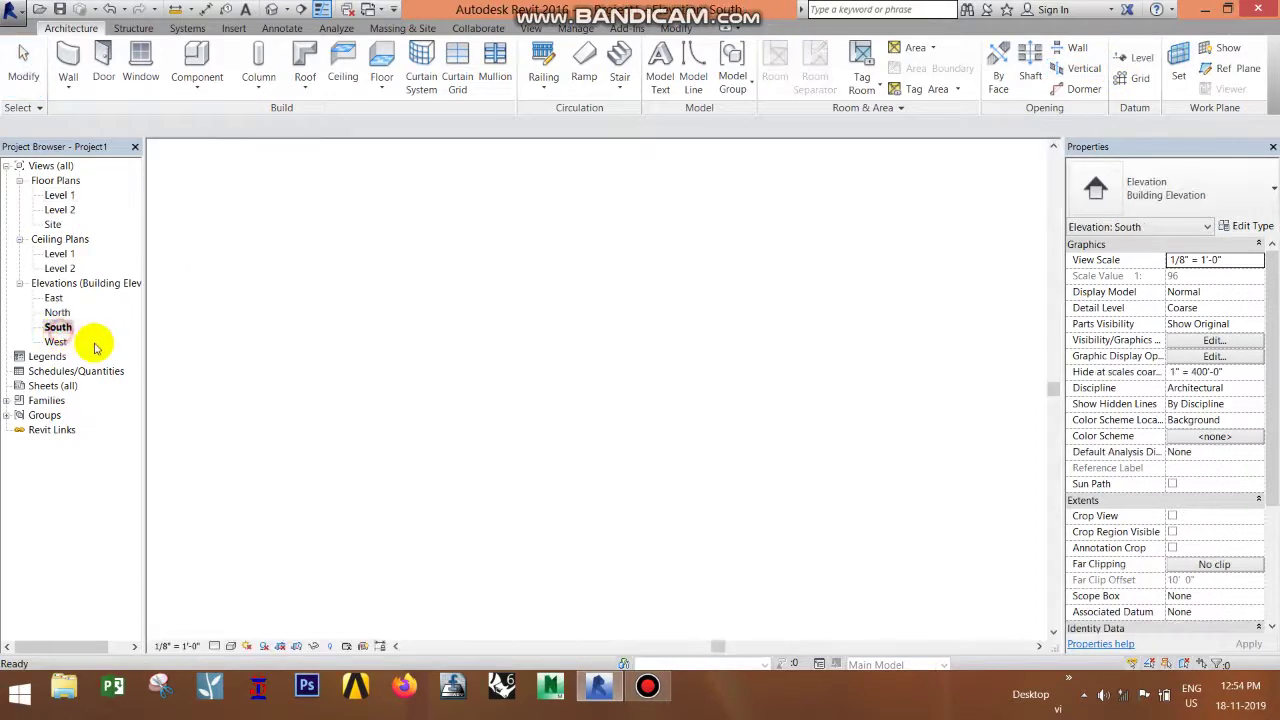
scroll(771, 410, up, 1)
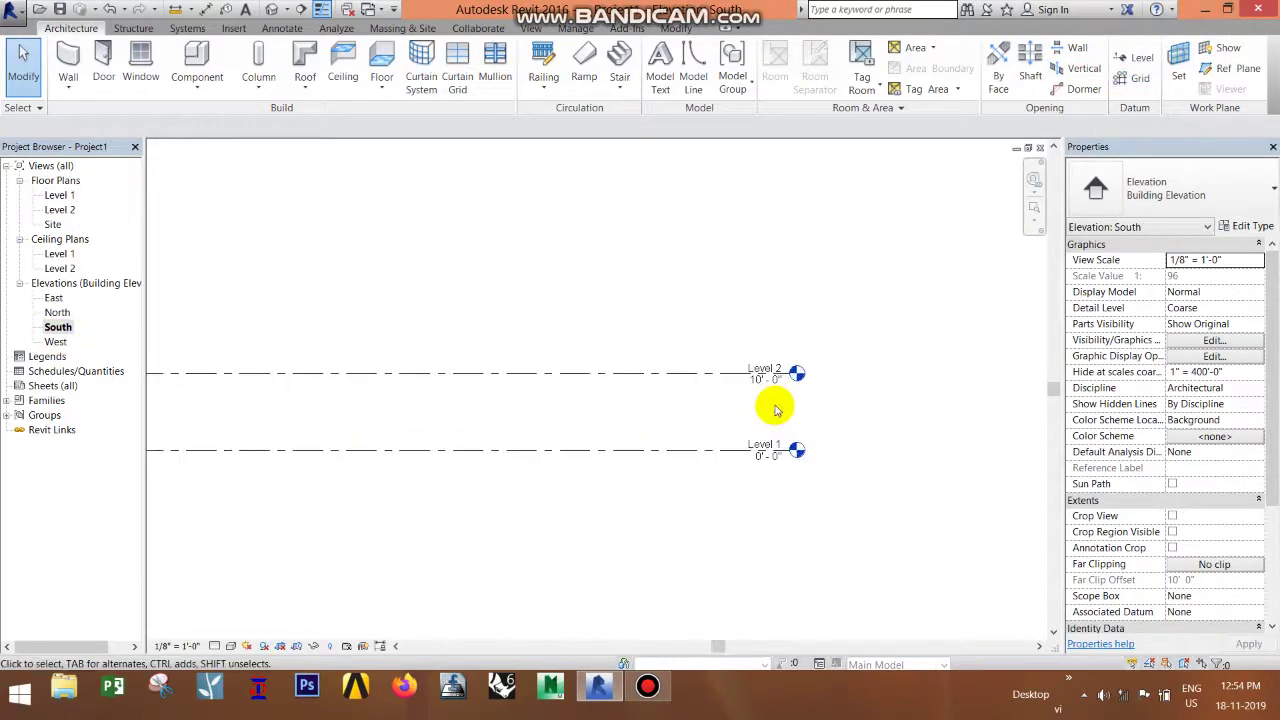
scroll(783, 406, up, 4)
scroll(783, 406, up, 1)
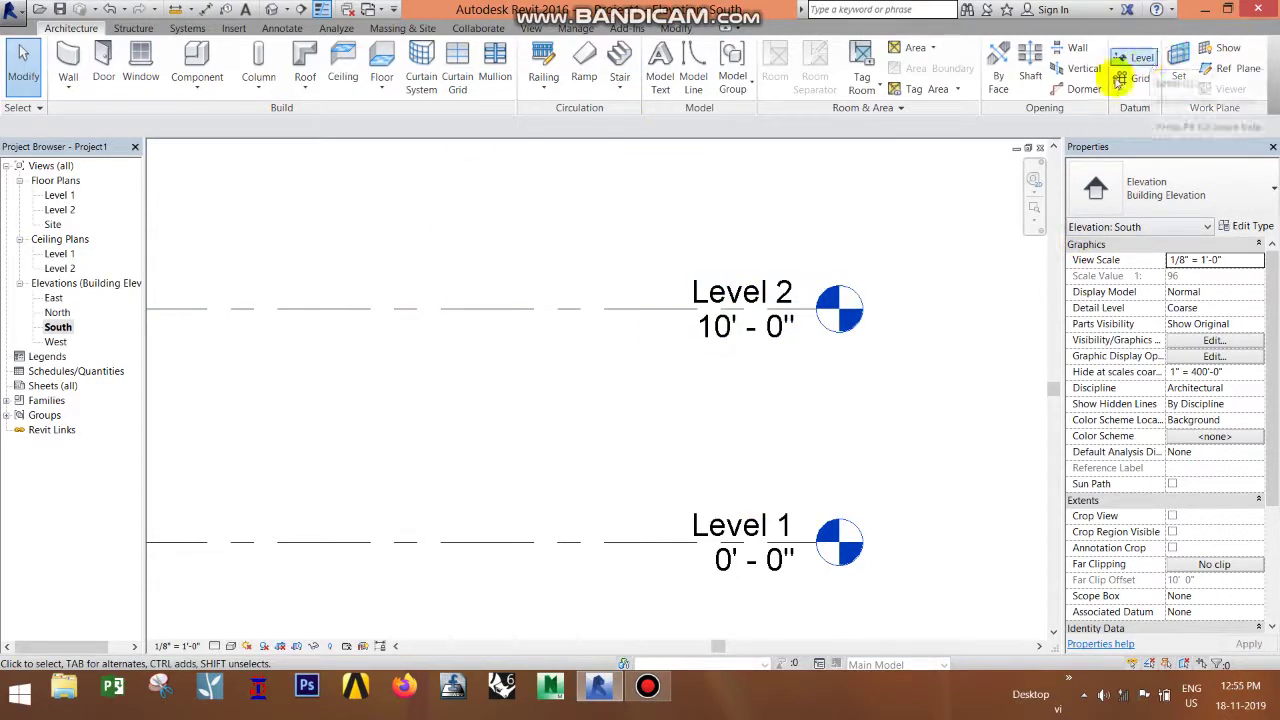
scroll(775, 325, up, 1)
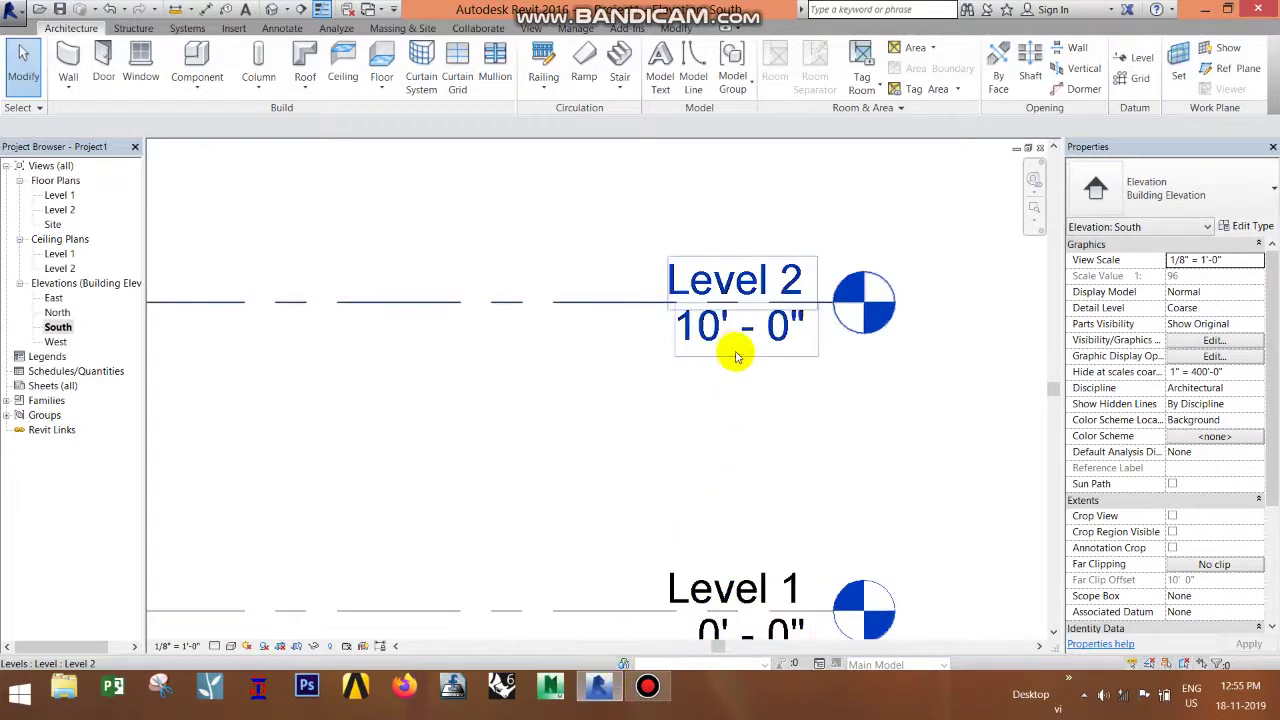
Step: Minimize Revit and browse File Explorer to New Volume (G:) > cadd > refe
click(600, 684)
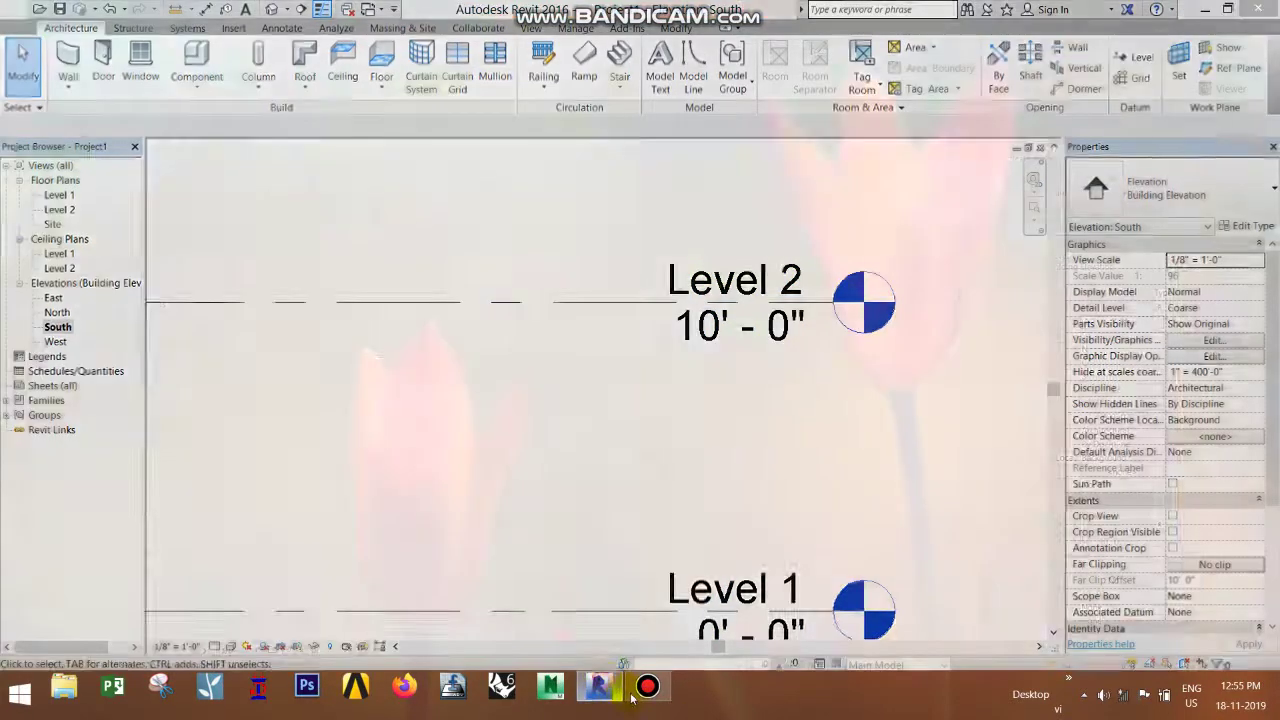
key(super+e)
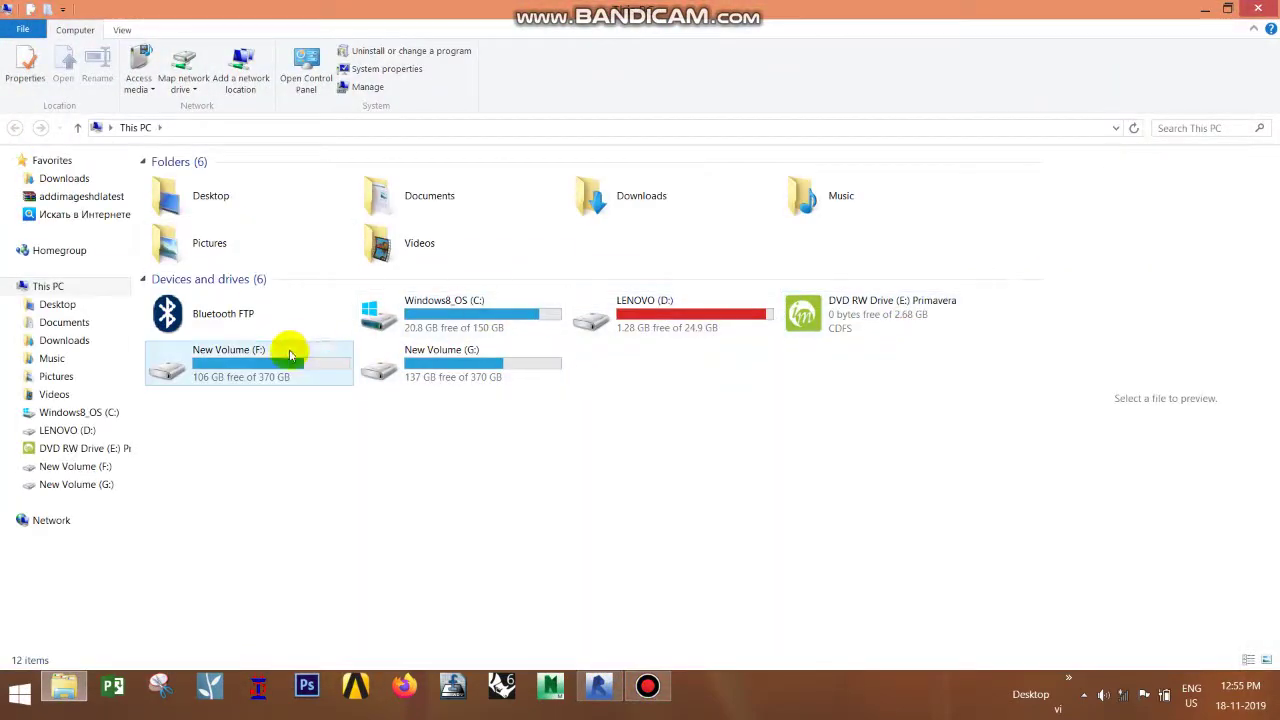
double_click(286, 364)
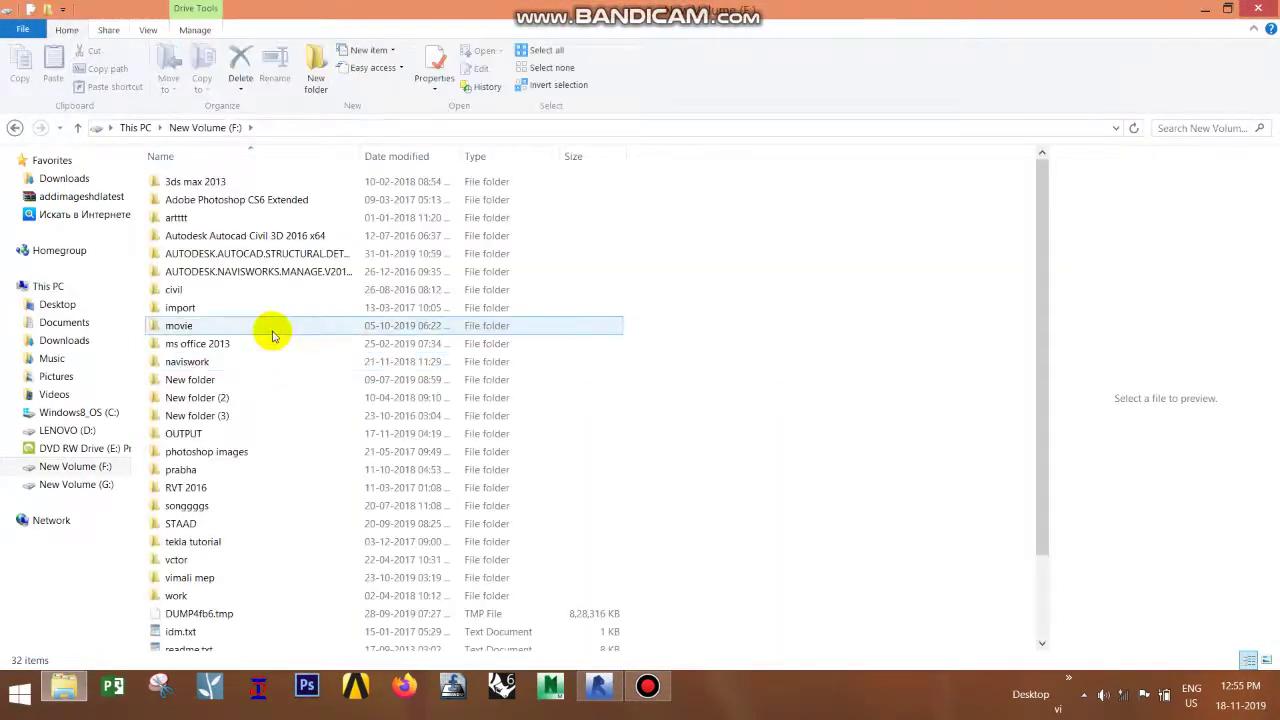
key(BackSpace)
click(453, 362)
double_click(453, 362)
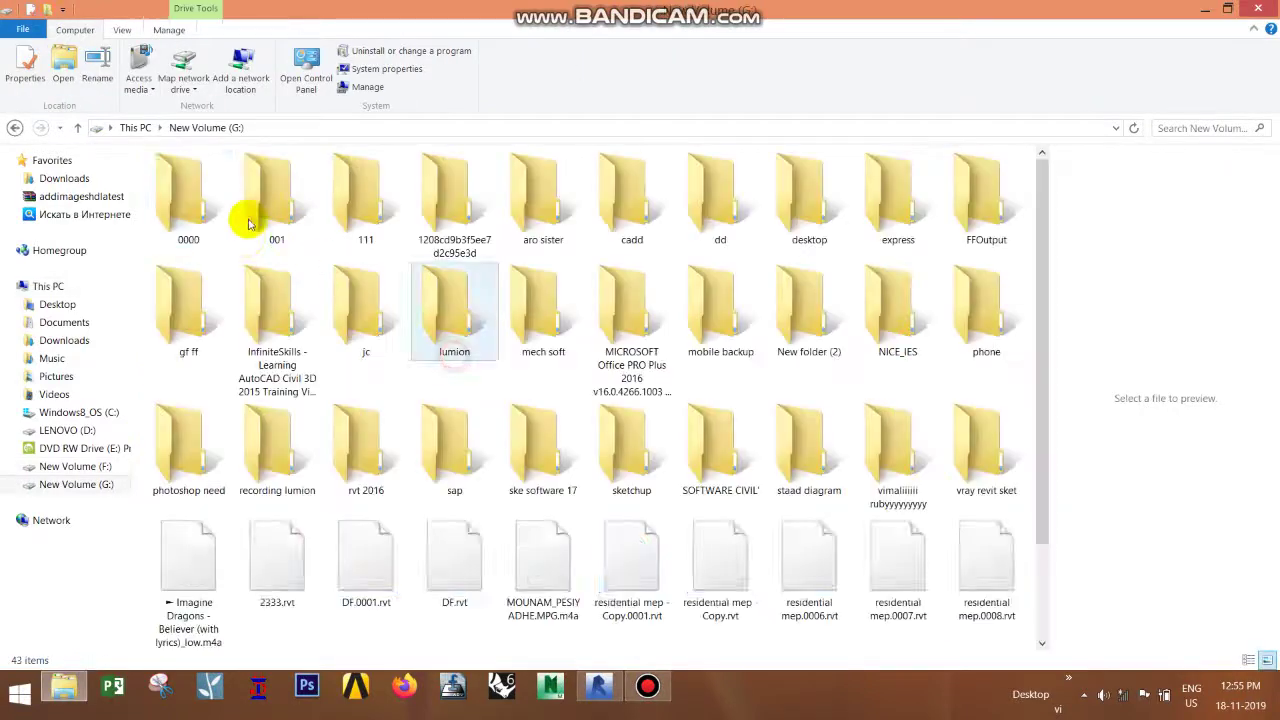
double_click(630, 205)
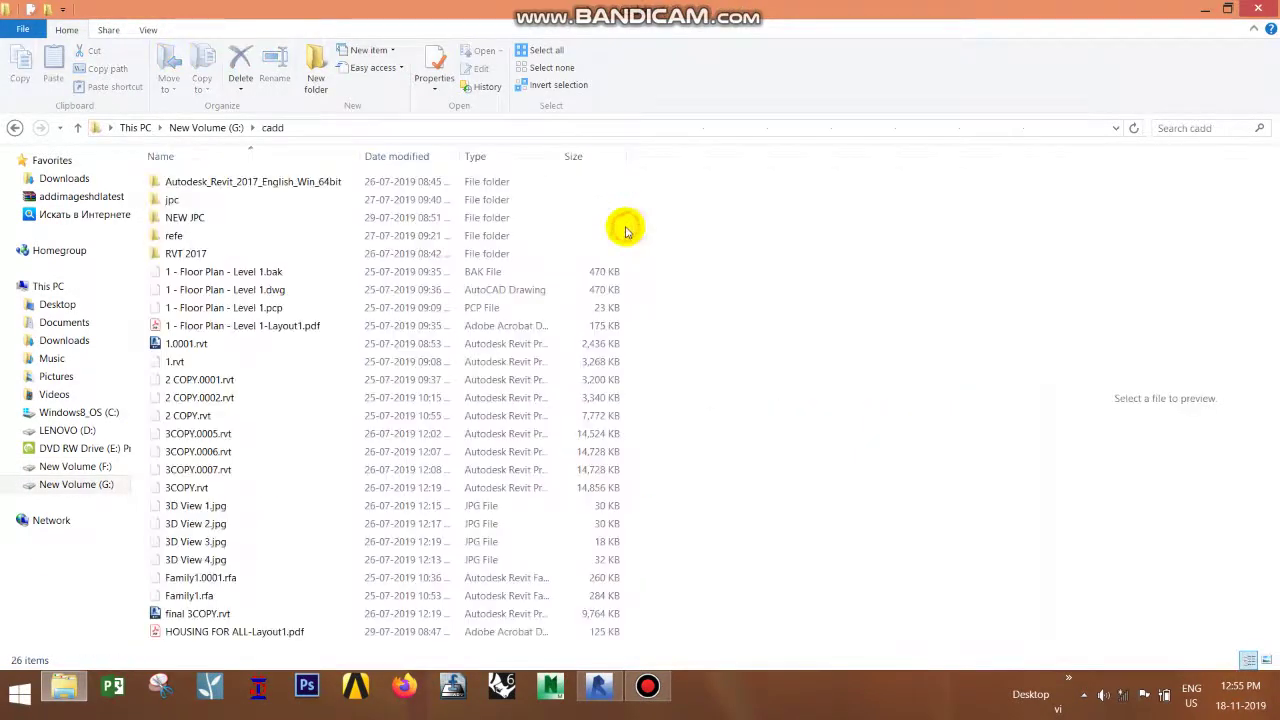
double_click(203, 236)
Step: Open the house elevation image in Photos instead of Paint
double_click(300, 216)
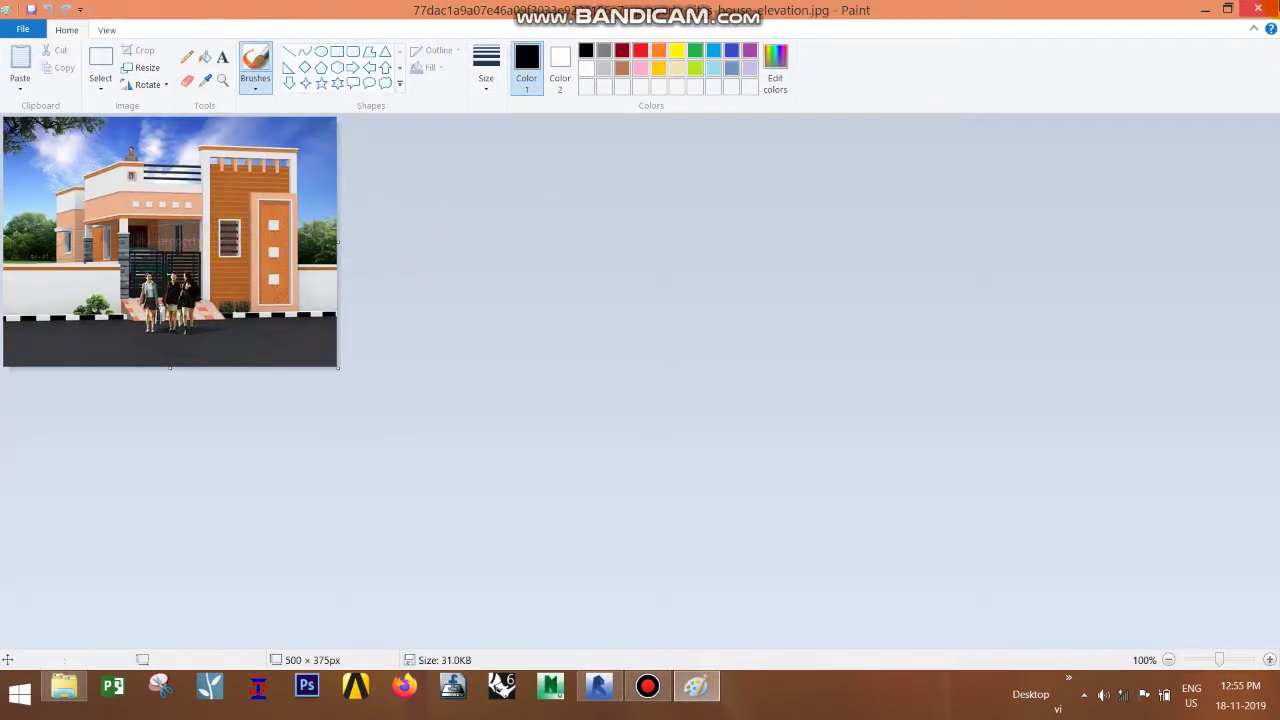
click(1258, 9)
right_click(278, 216)
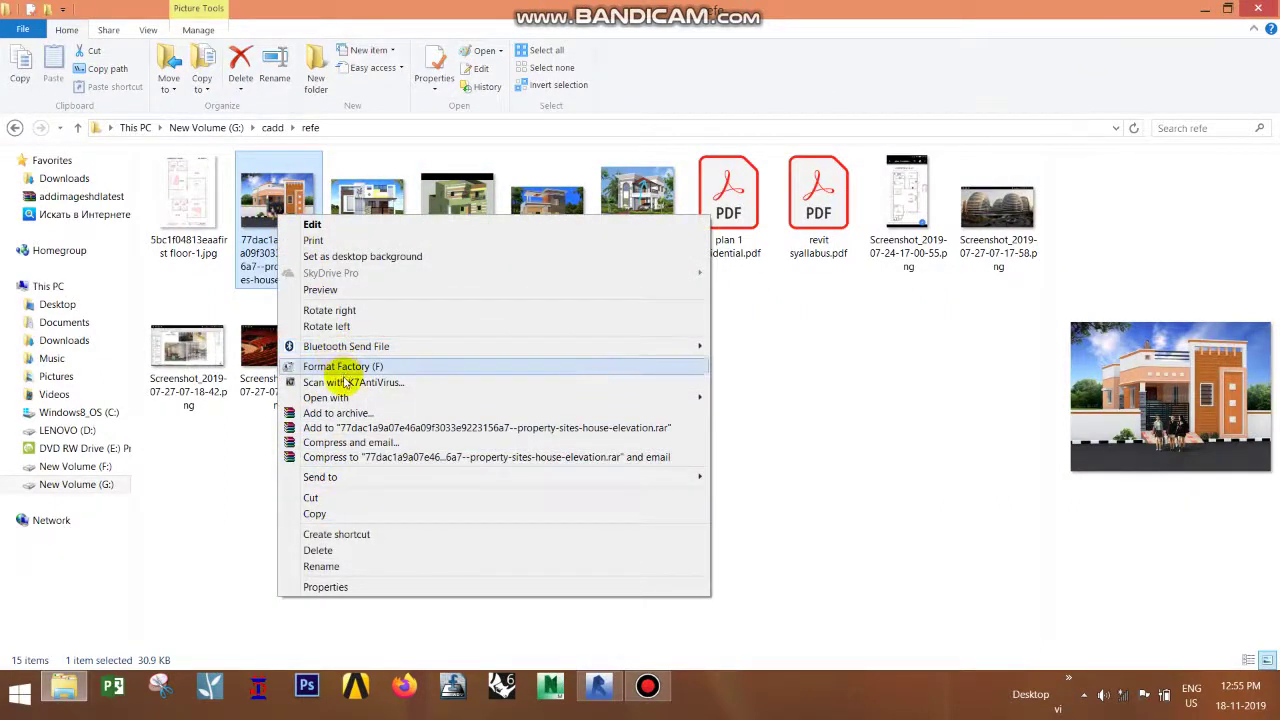
mouse_move(326, 397)
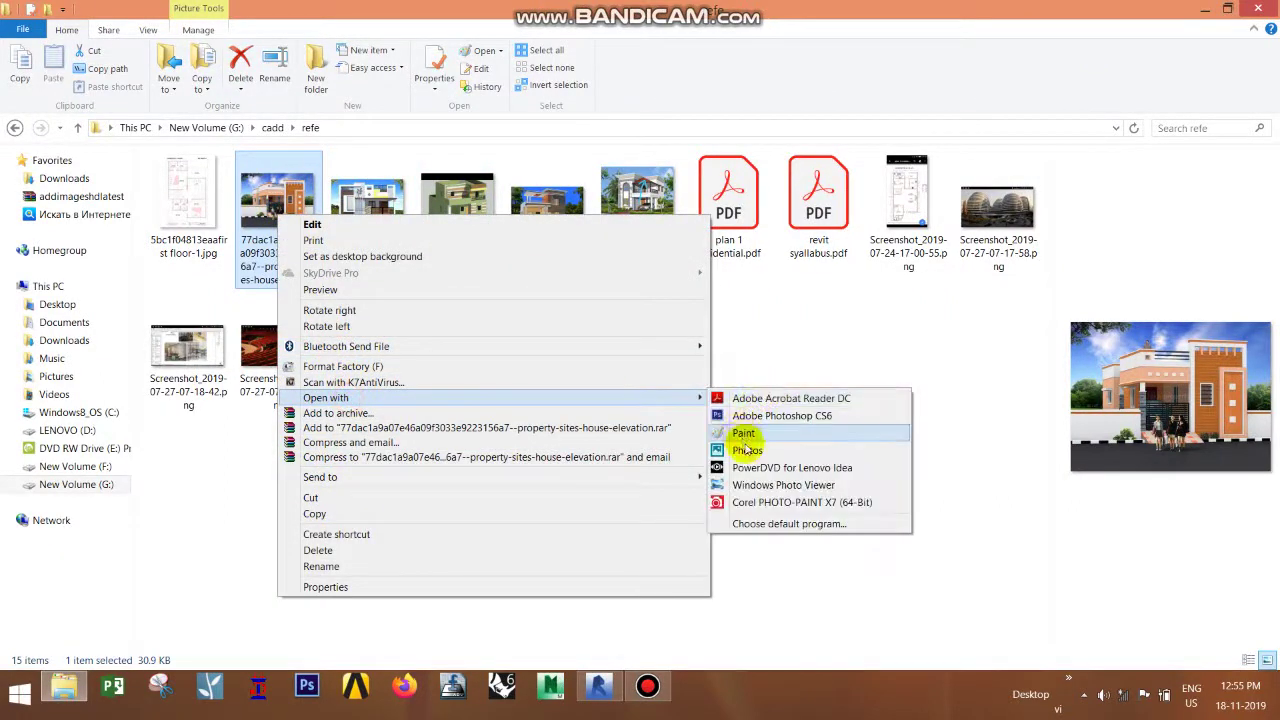
click(747, 450)
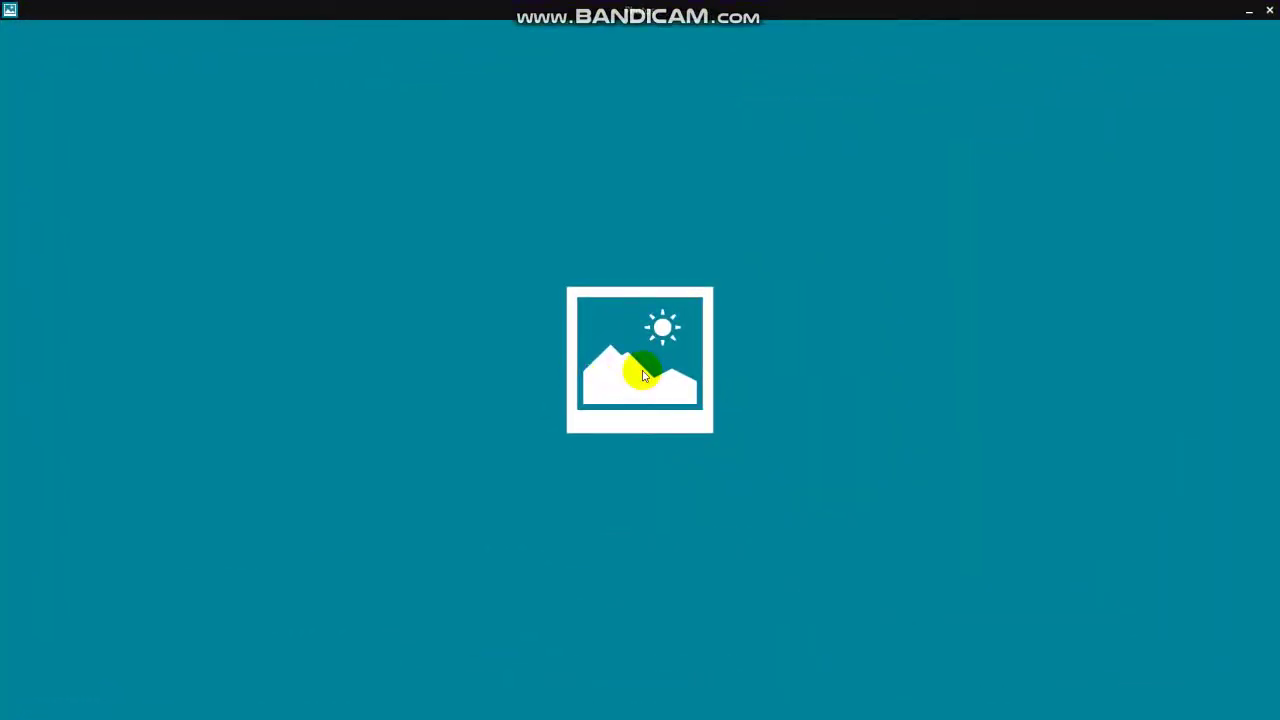
Step: Step past the floor plan image back to the house photo and enlarge it full-screen
key(Left)
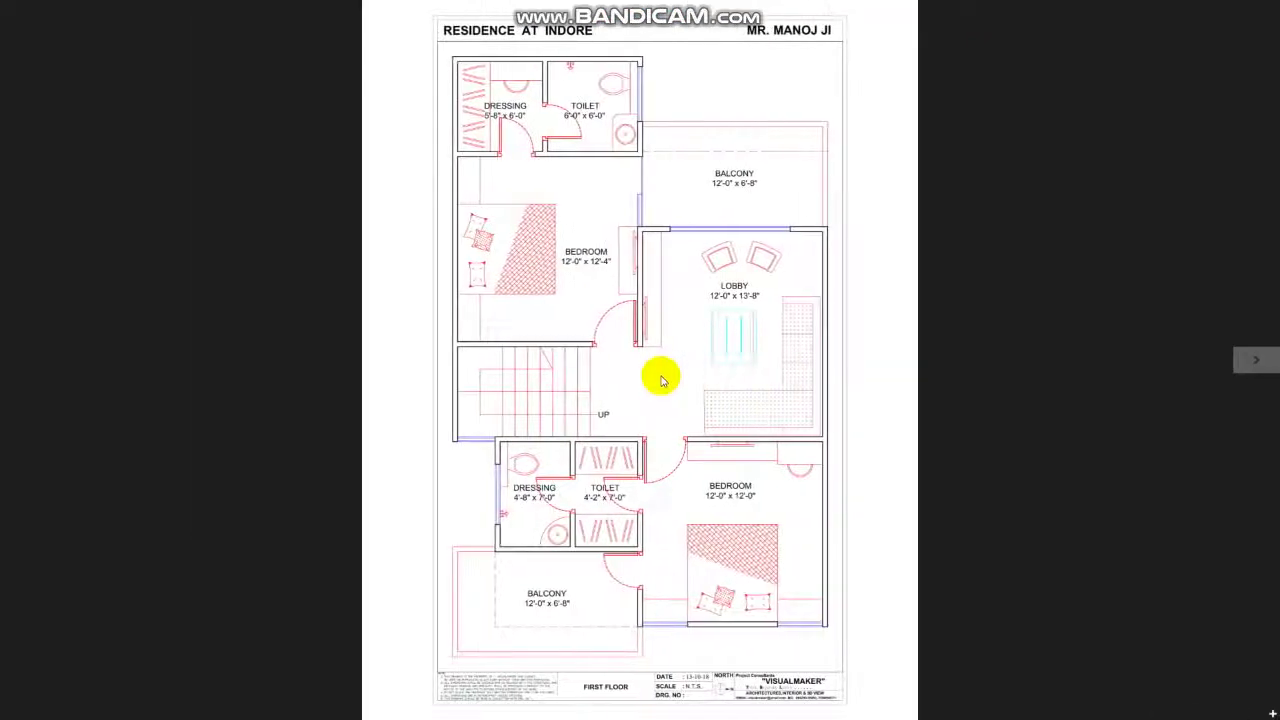
key(Right)
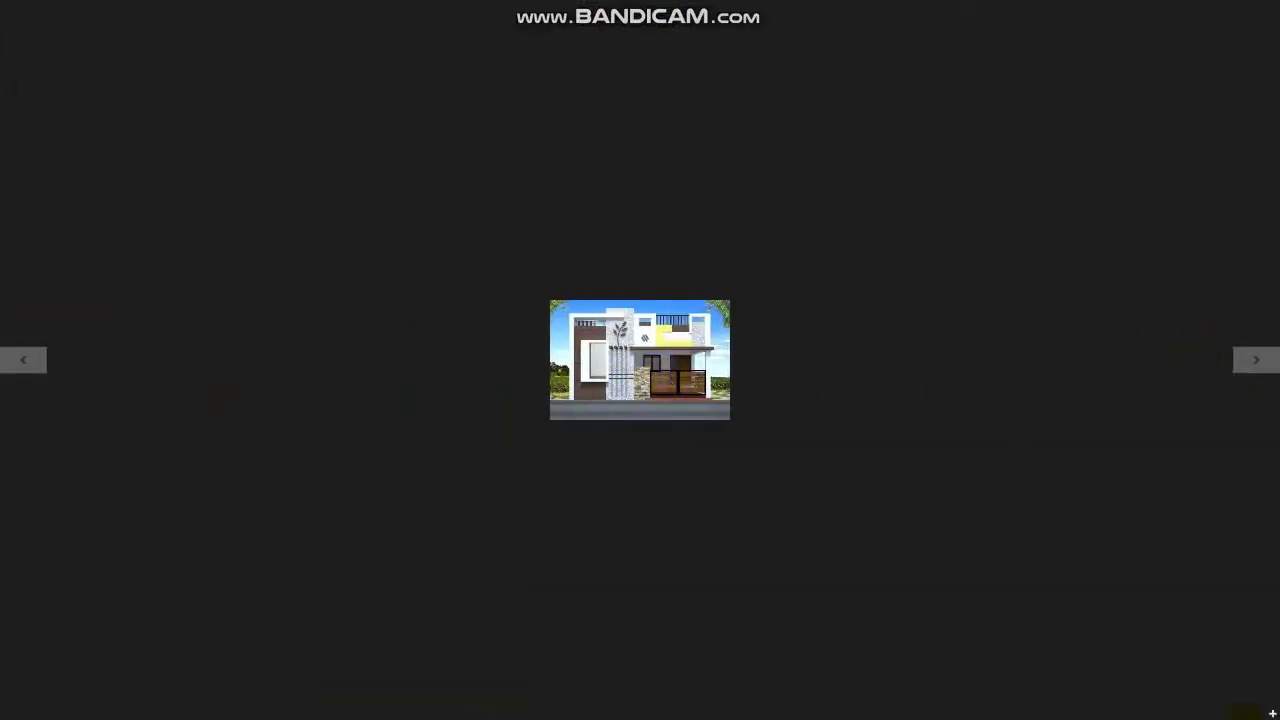
click(679, 400)
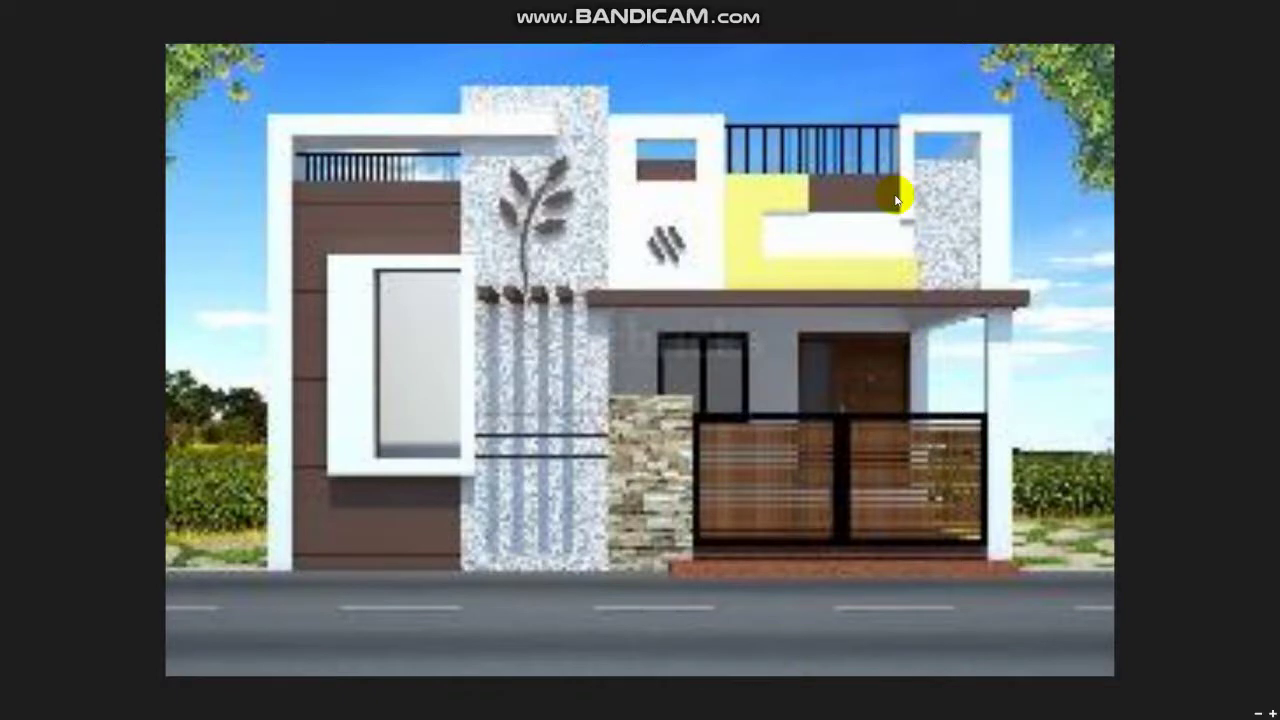
Step: Zoom the photo out, advance to the two-storey house with the parked car, and close Photos
click(866, 150)
click(850, 166)
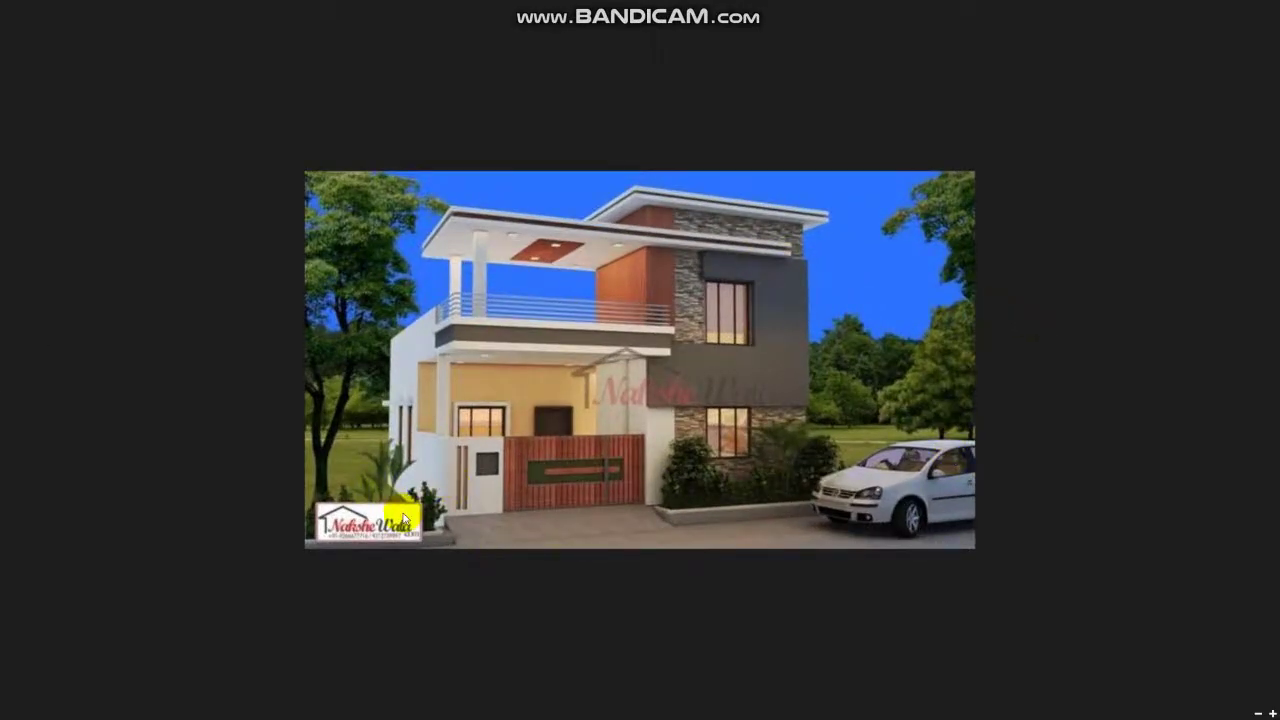
click(490, 500)
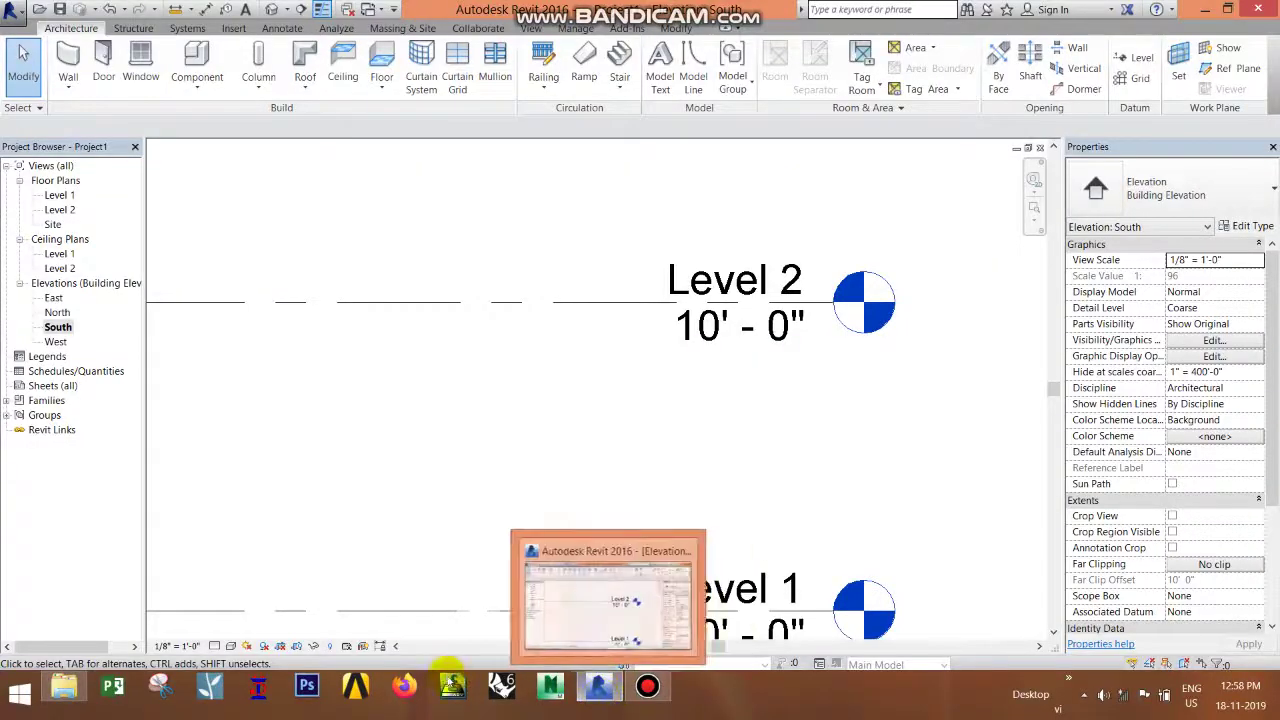
Step: Open IMG-20190330-WA0000.jpg from the refe folder in Paint, then minimize Paint and File Explorer
click(84, 686)
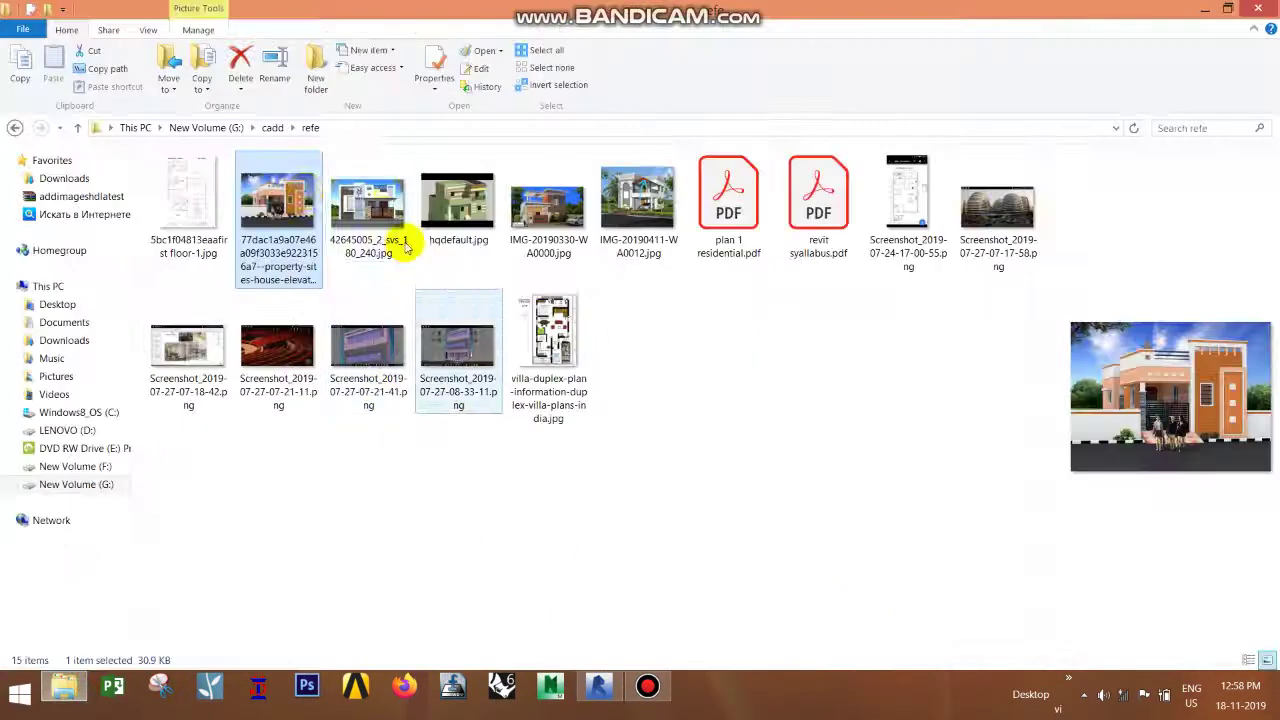
double_click(295, 200)
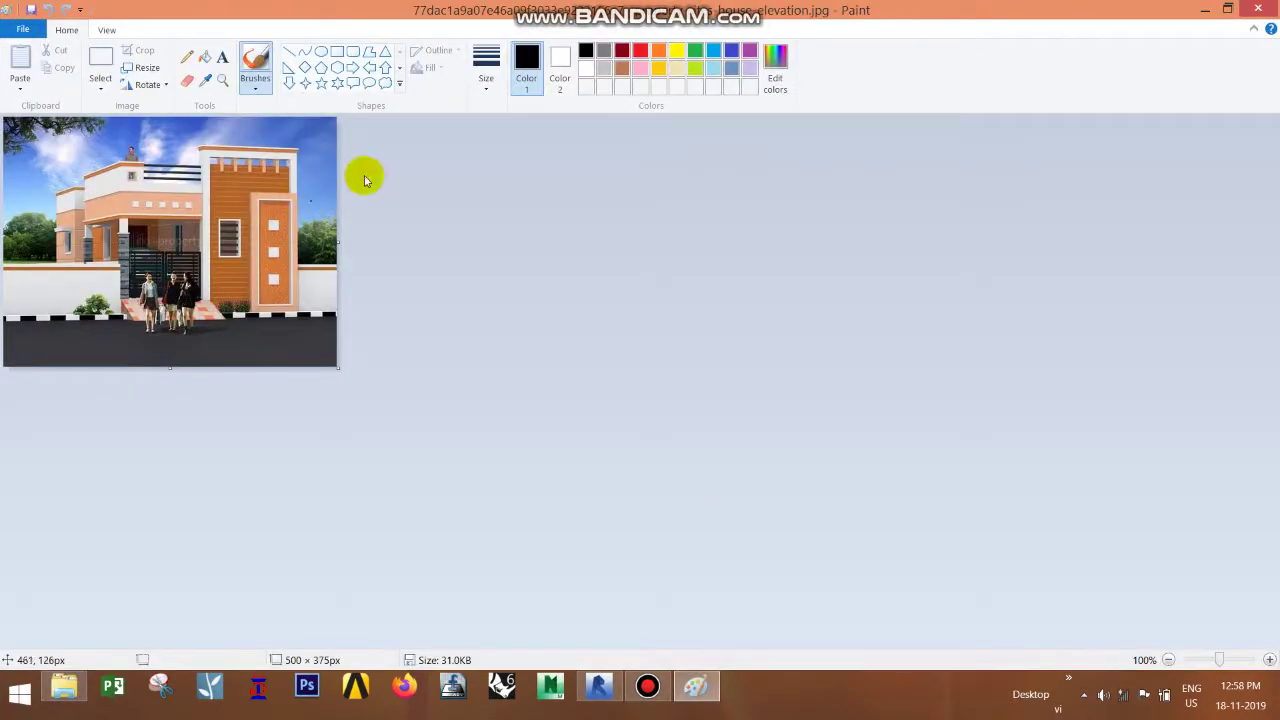
click(1259, 9)
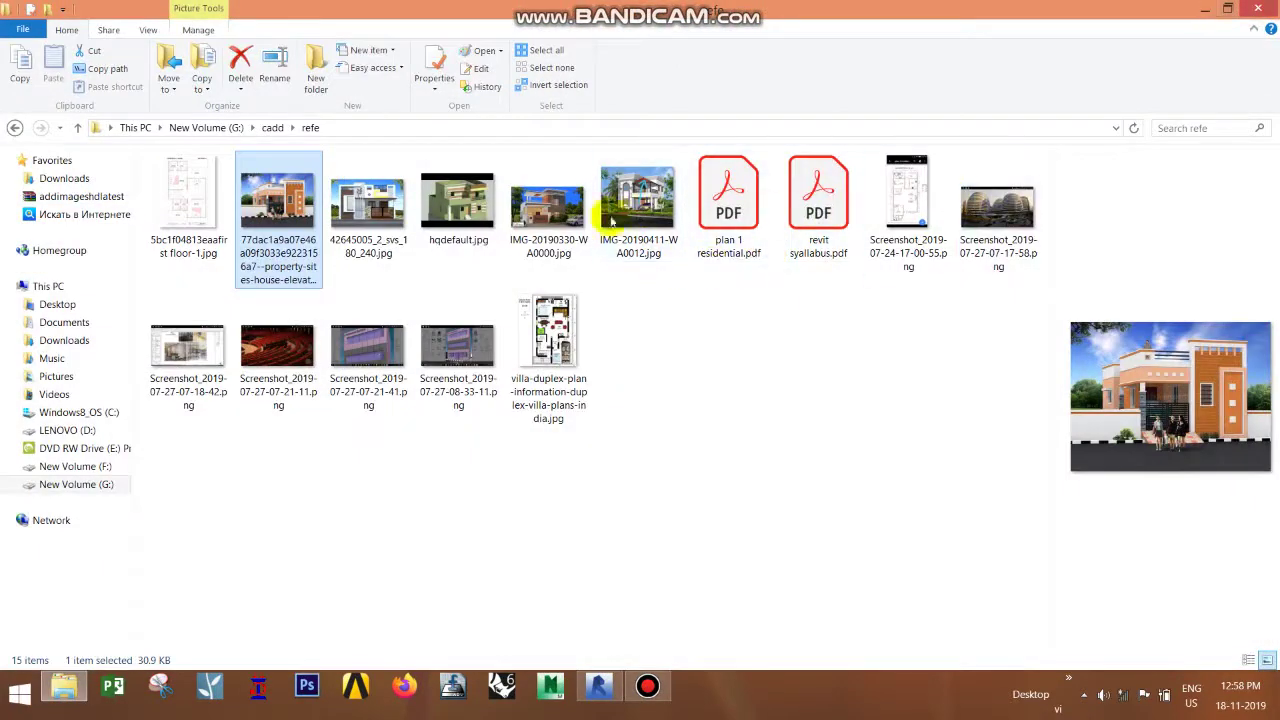
double_click(545, 208)
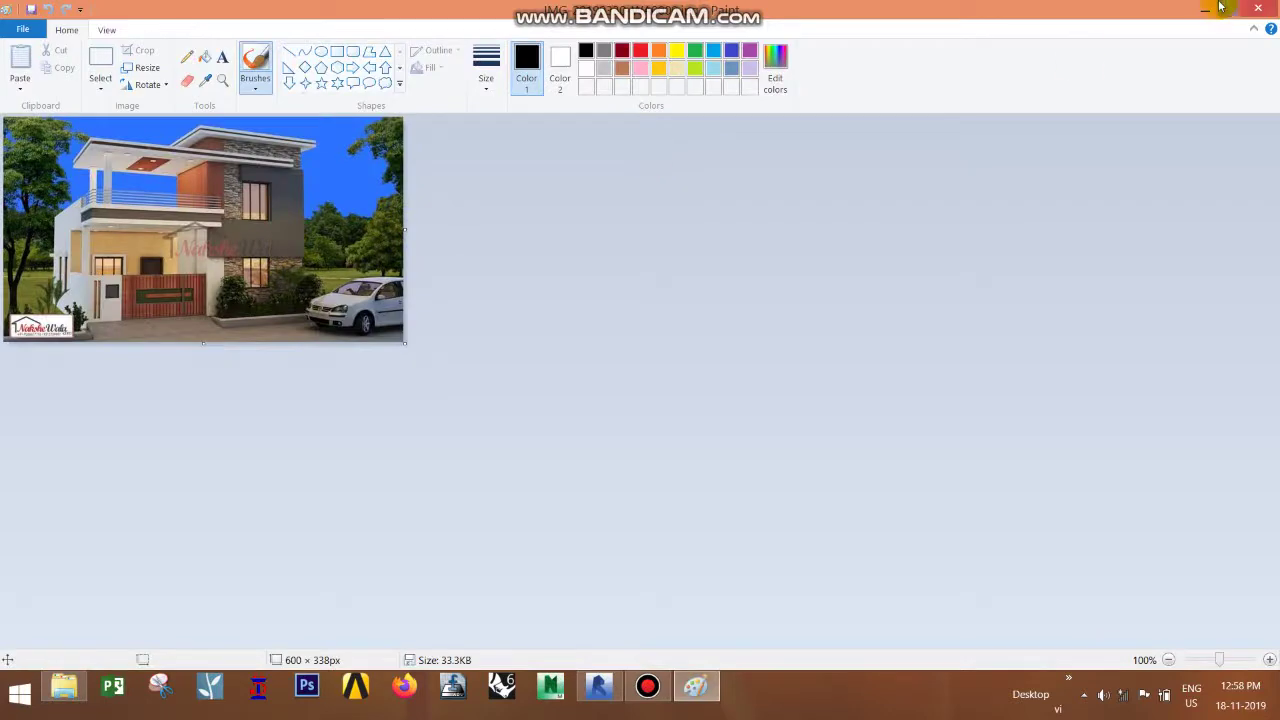
click(1203, 8)
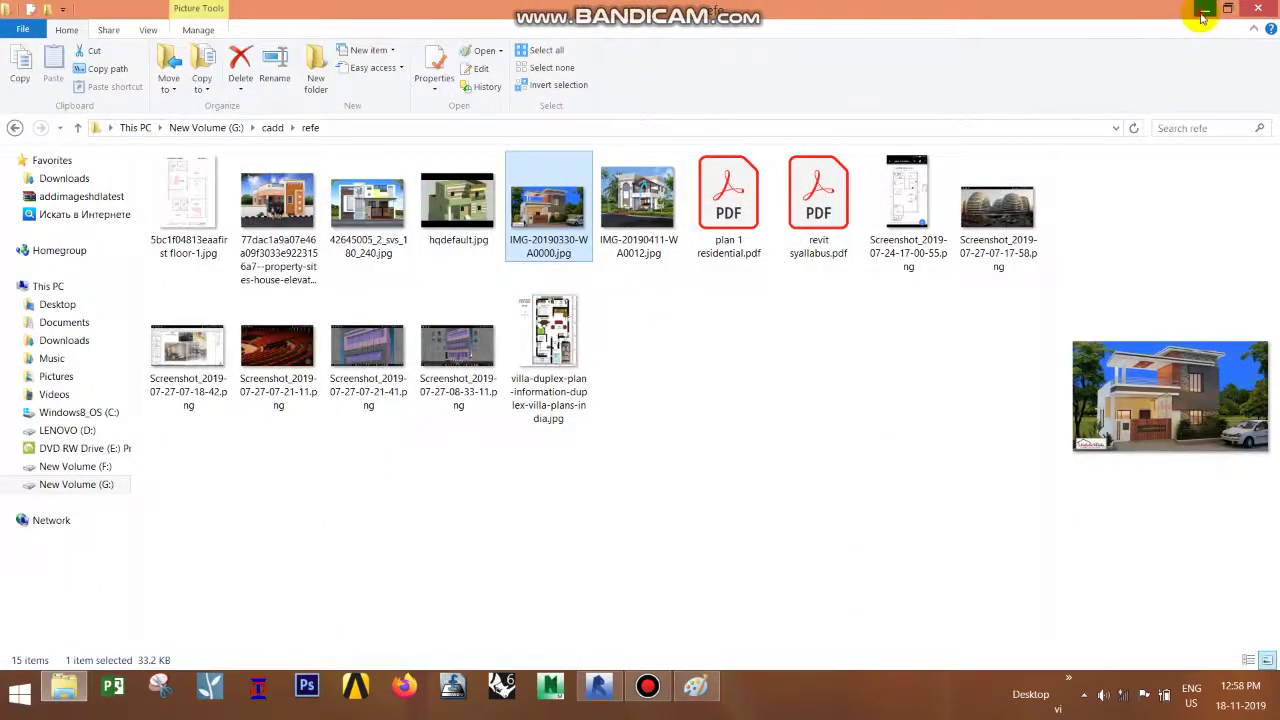
click(1203, 8)
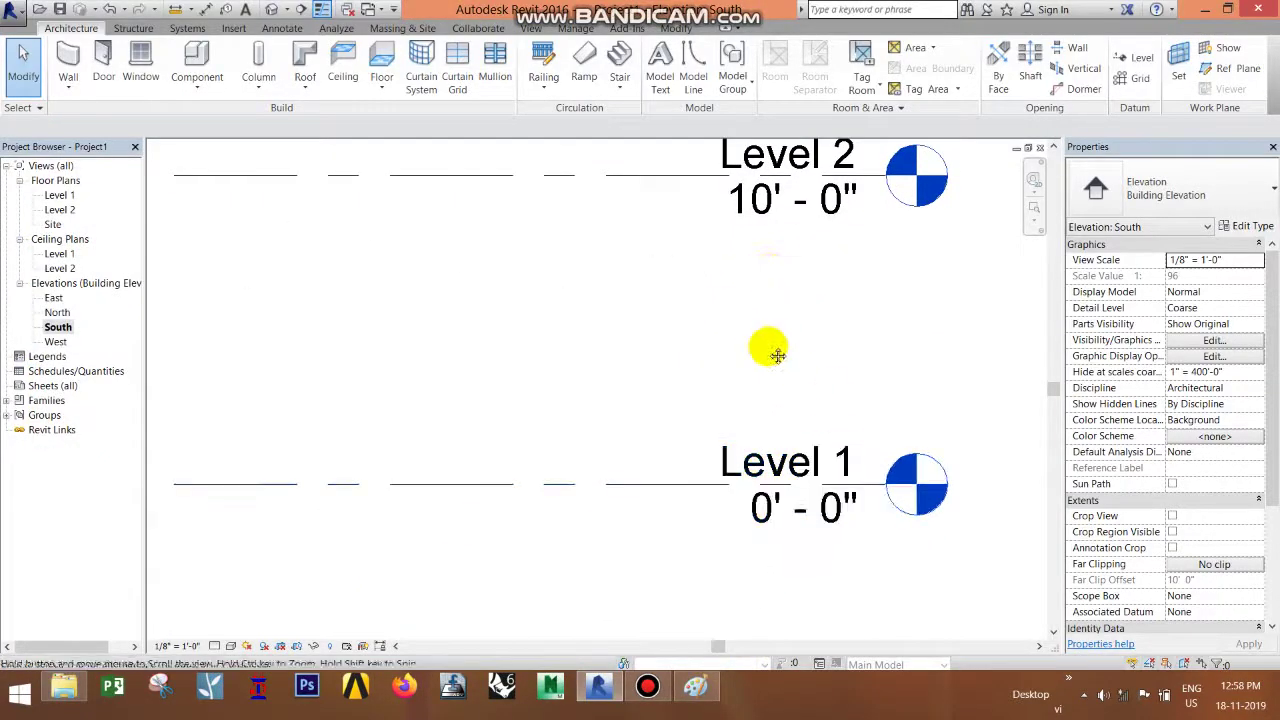
Step: Change Level 2's elevation from 10' 0" to 3' 0" and pan to show both level heads
double_click(790, 298)
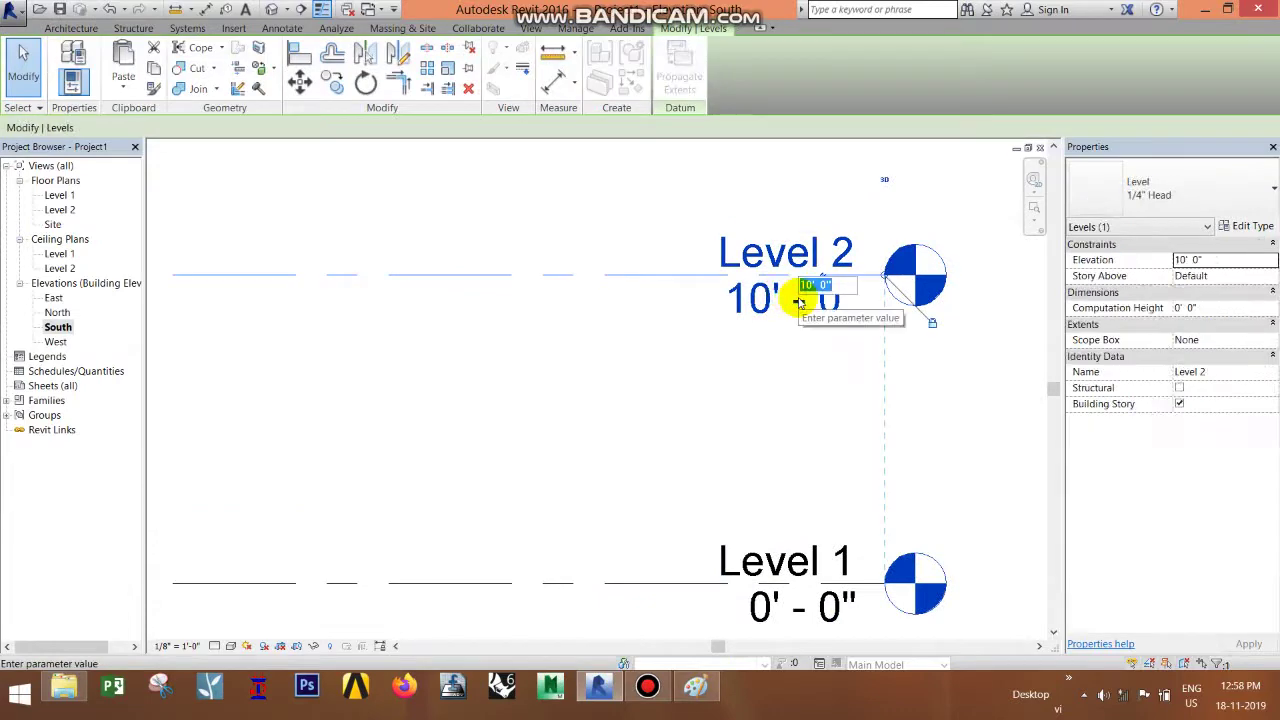
text(3)
key(Return)
click(815, 313)
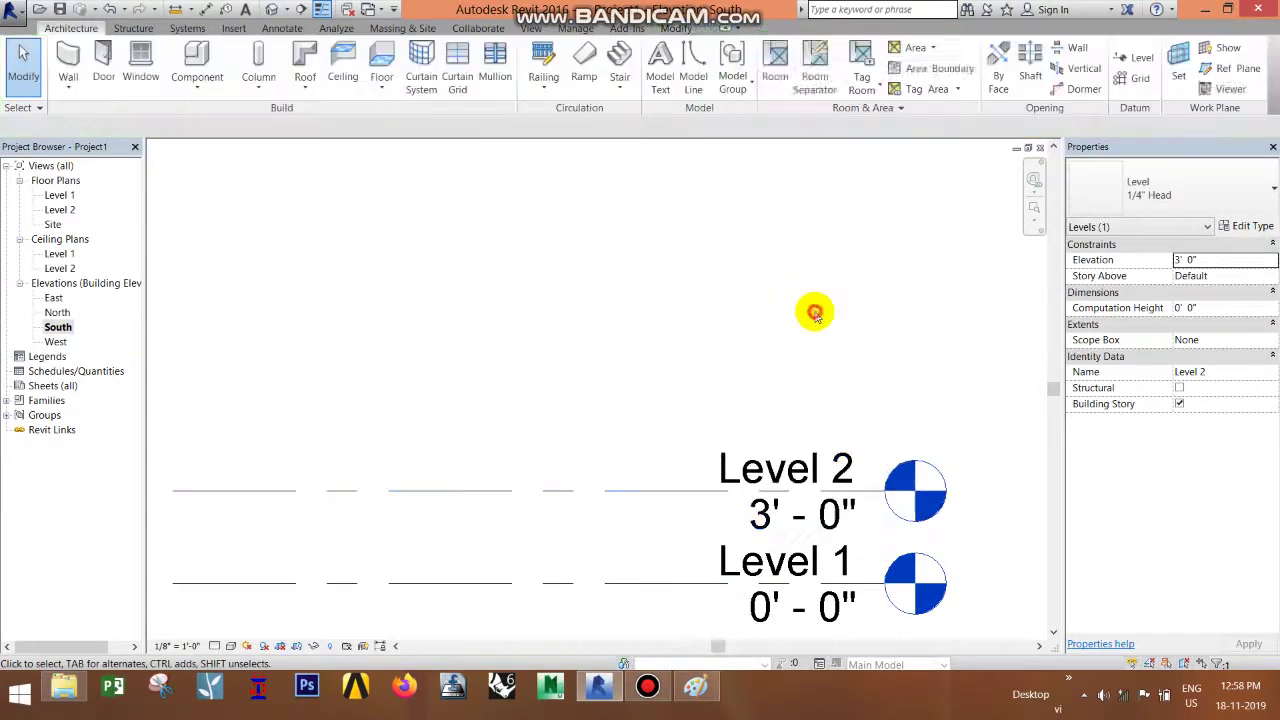
scroll(870, 330, down, 2)
middle_drag(557, 377, 718, 375)
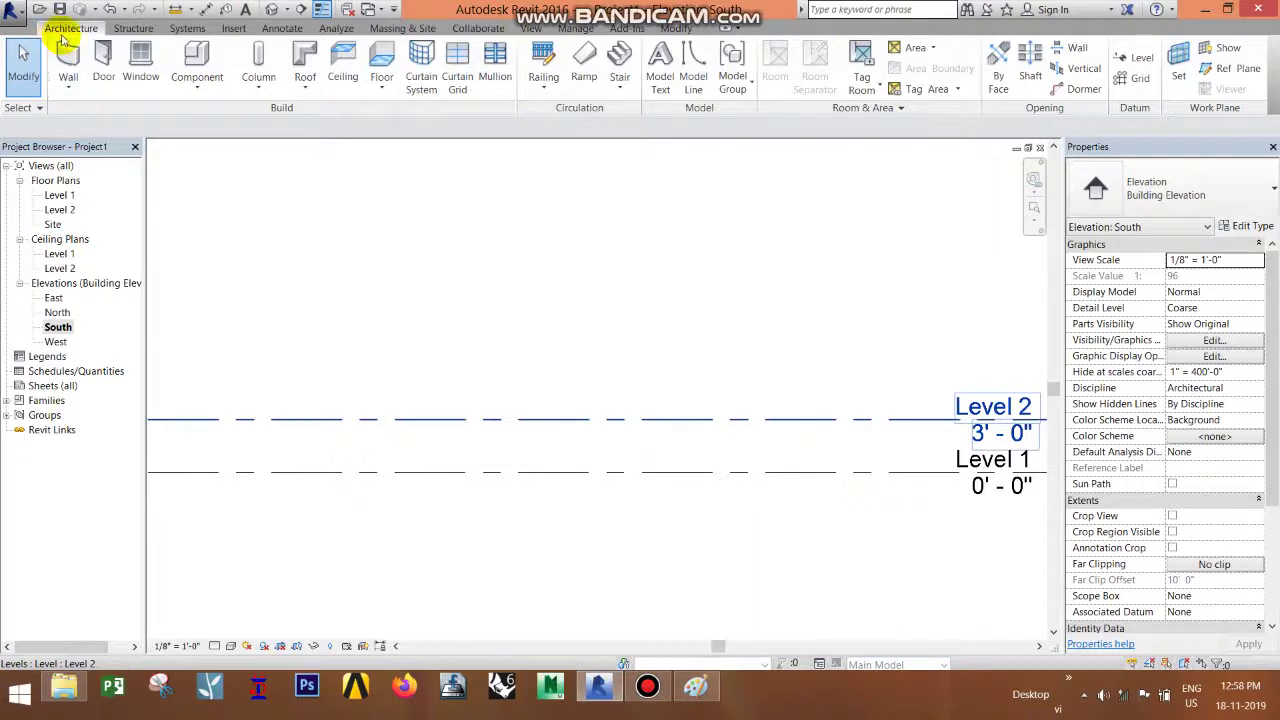
Step: Start the Level tool in Pick Lines mode with an 11' offset
click(1137, 59)
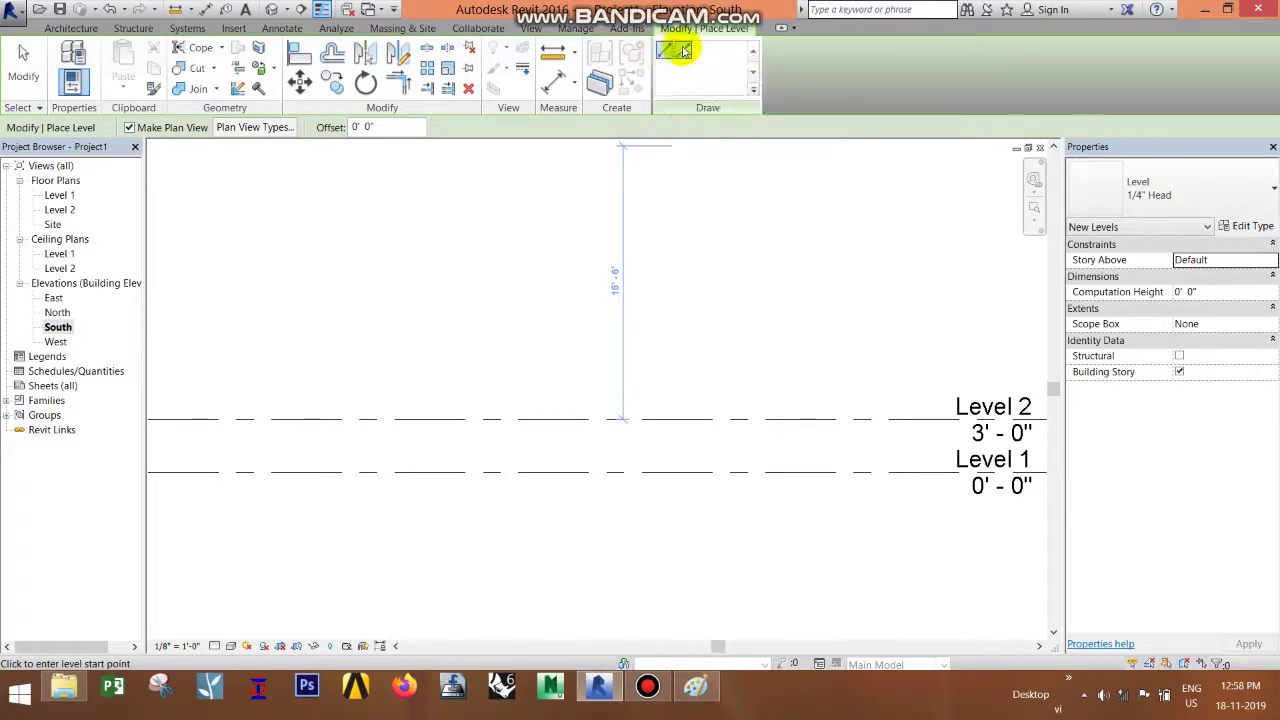
click(684, 50)
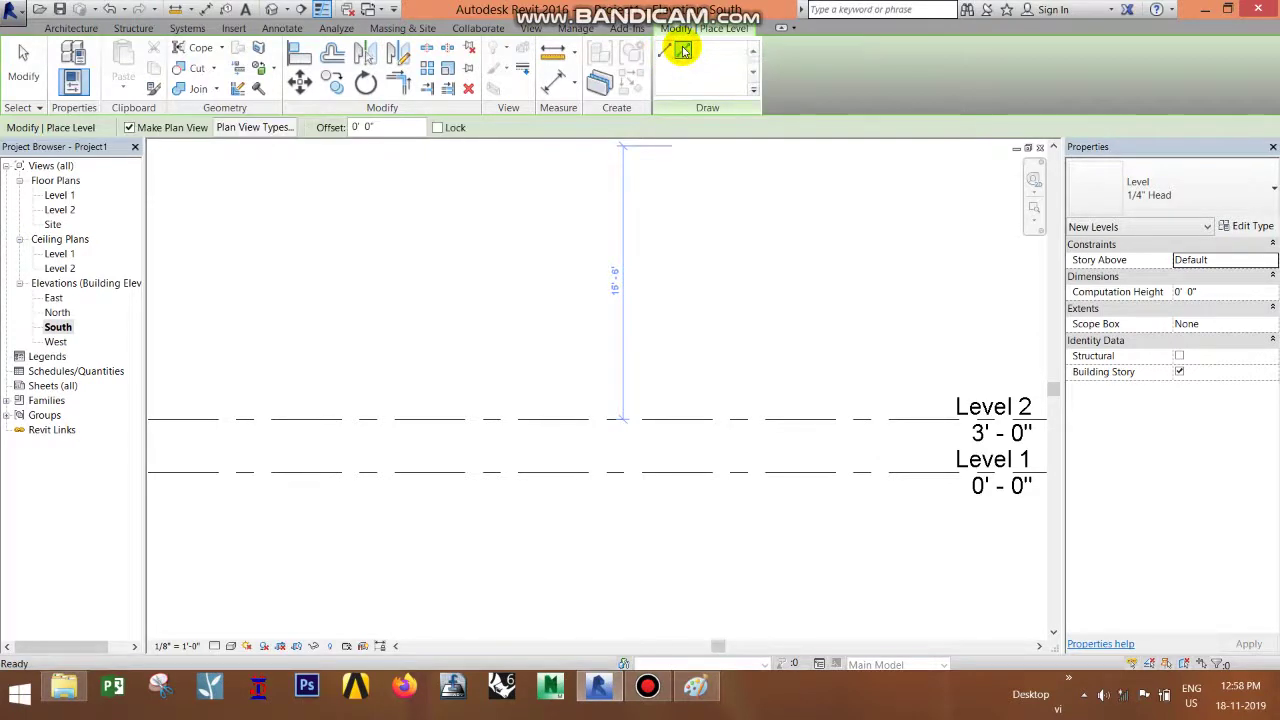
click(393, 127)
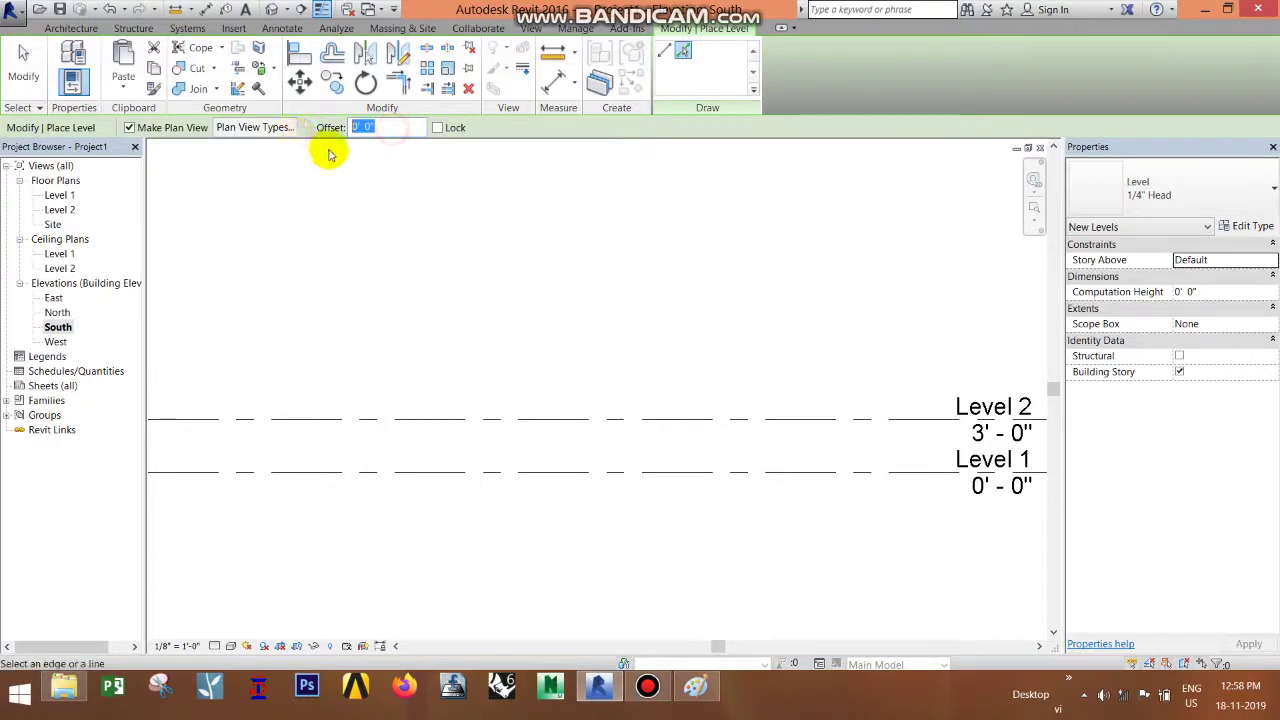
text(11)
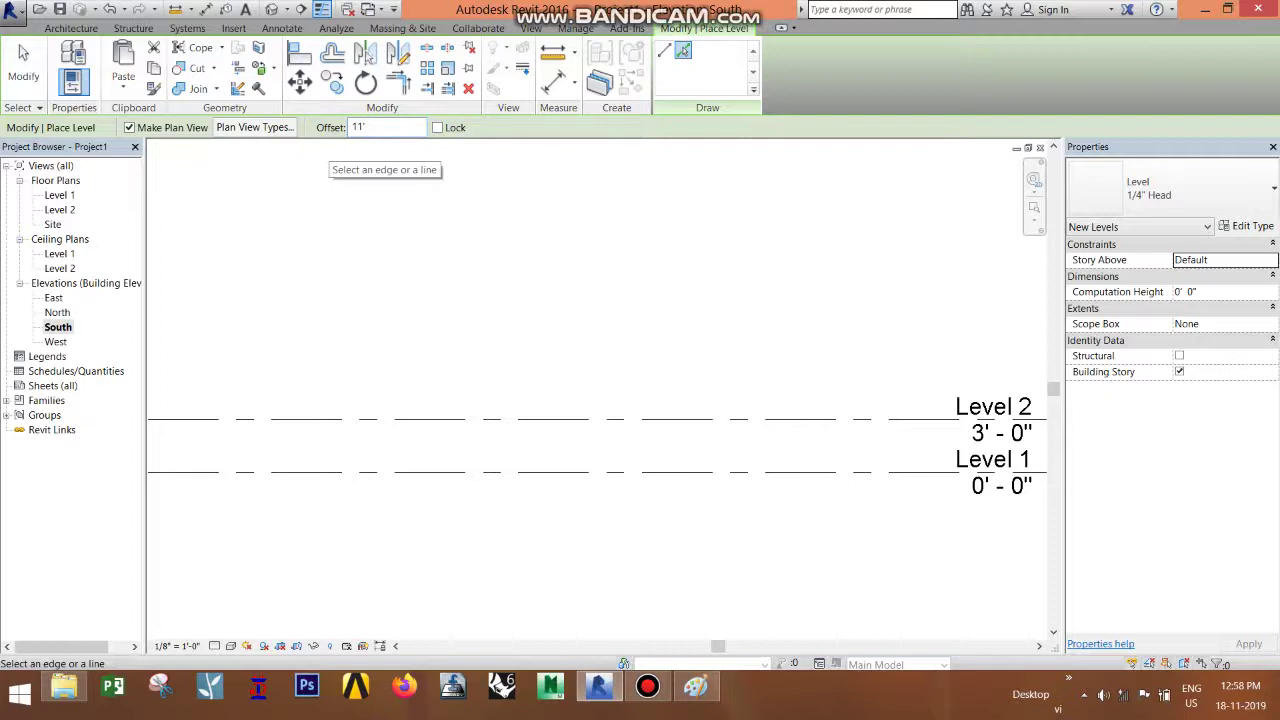
key(Return)
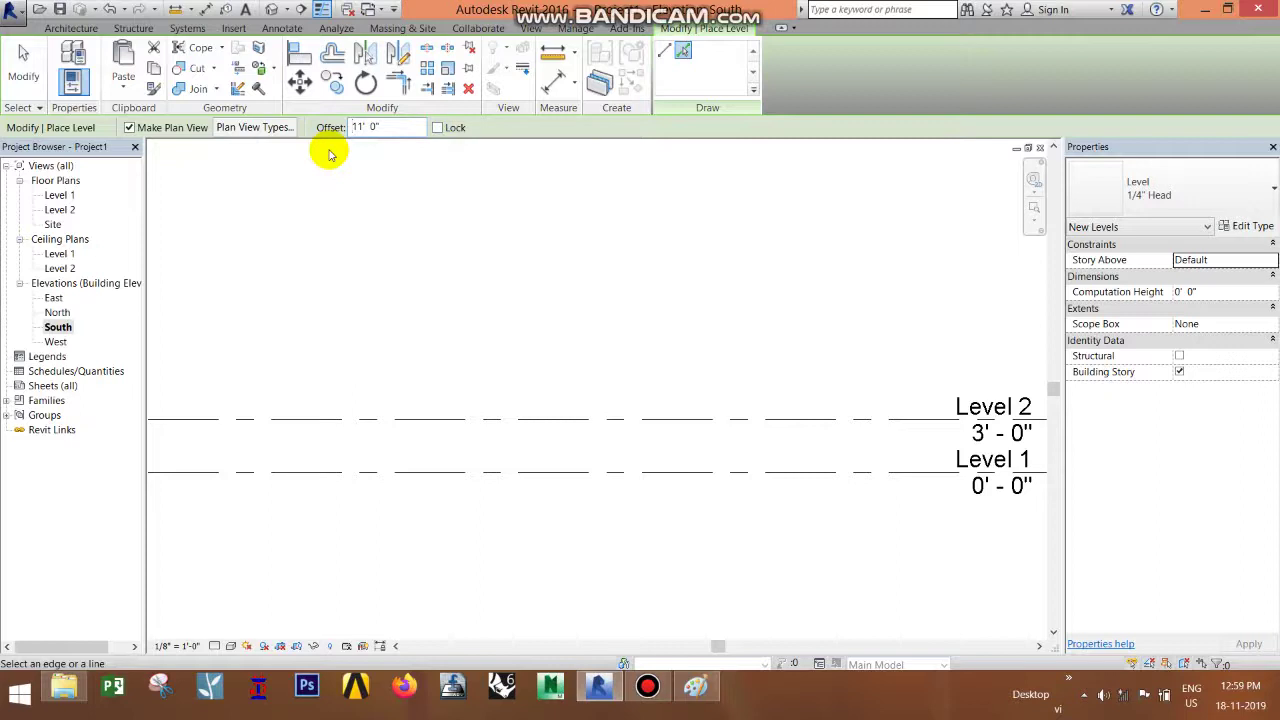
Step: Pick the Level 2 line to create Level 3 at 14' 0", then bring up the house picture in Paint
click(360, 127)
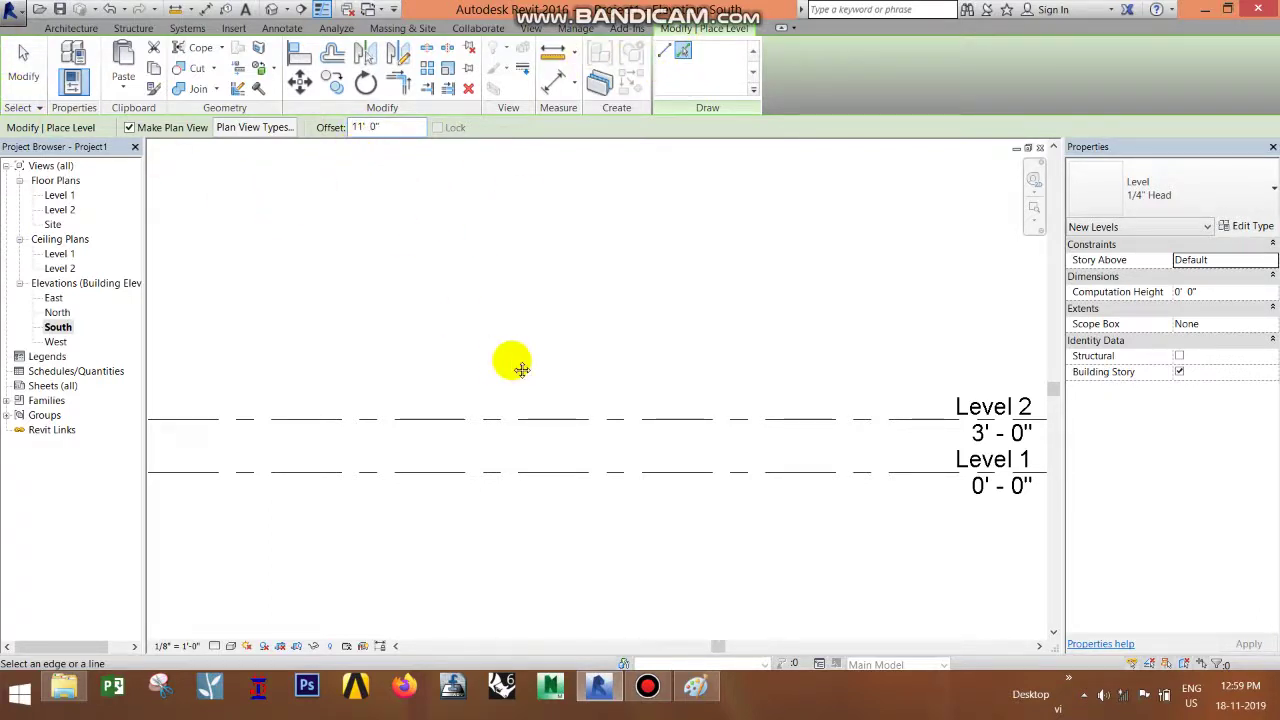
scroll(530, 400, down, 1)
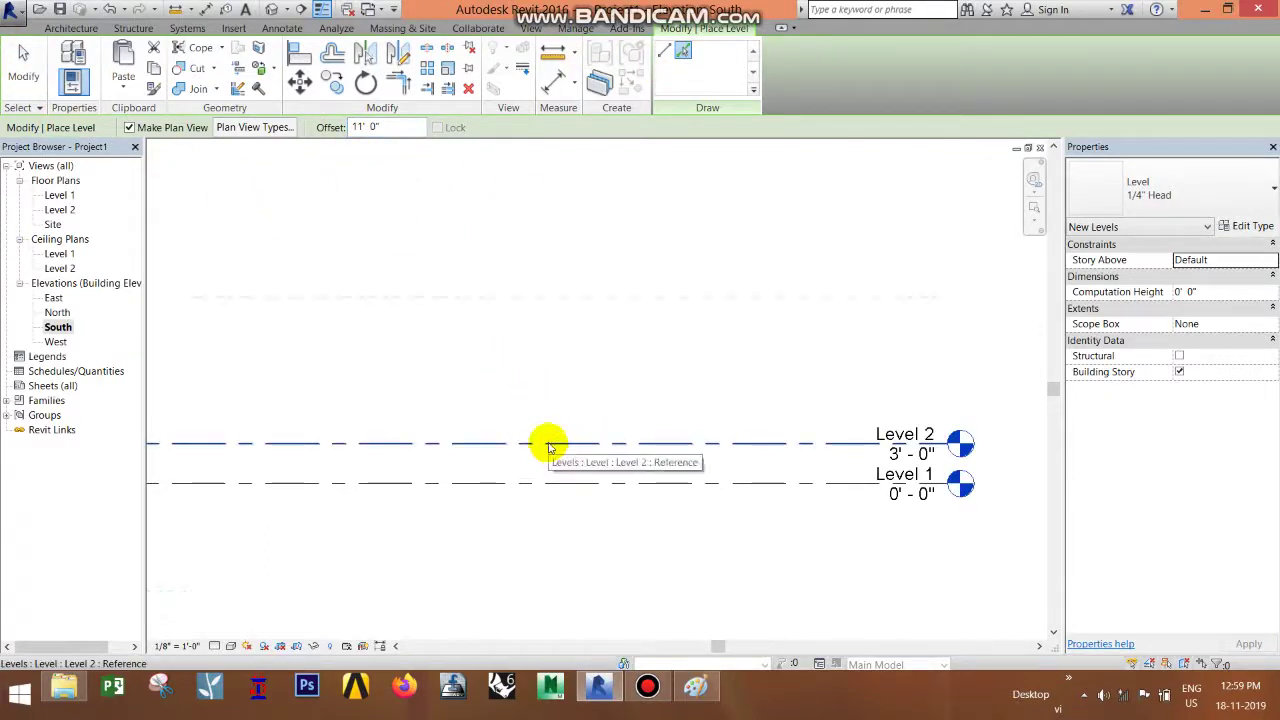
click(548, 442)
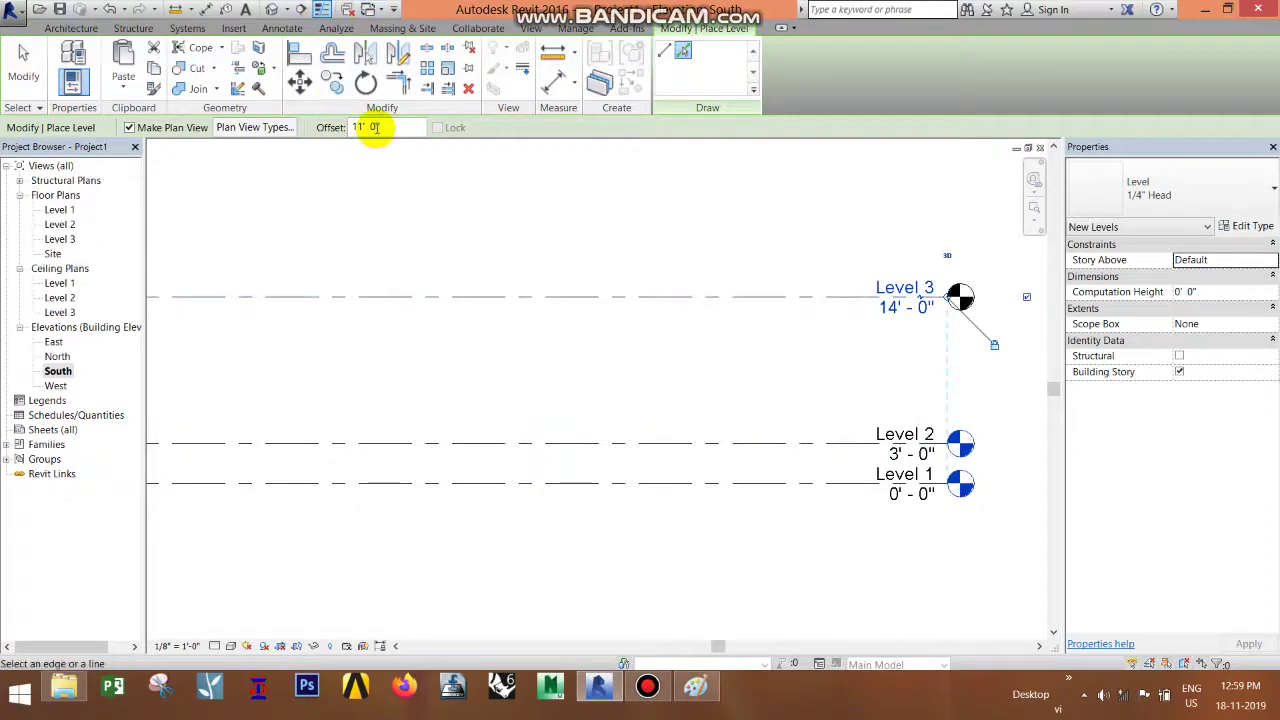
drag(370, 127, 388, 127)
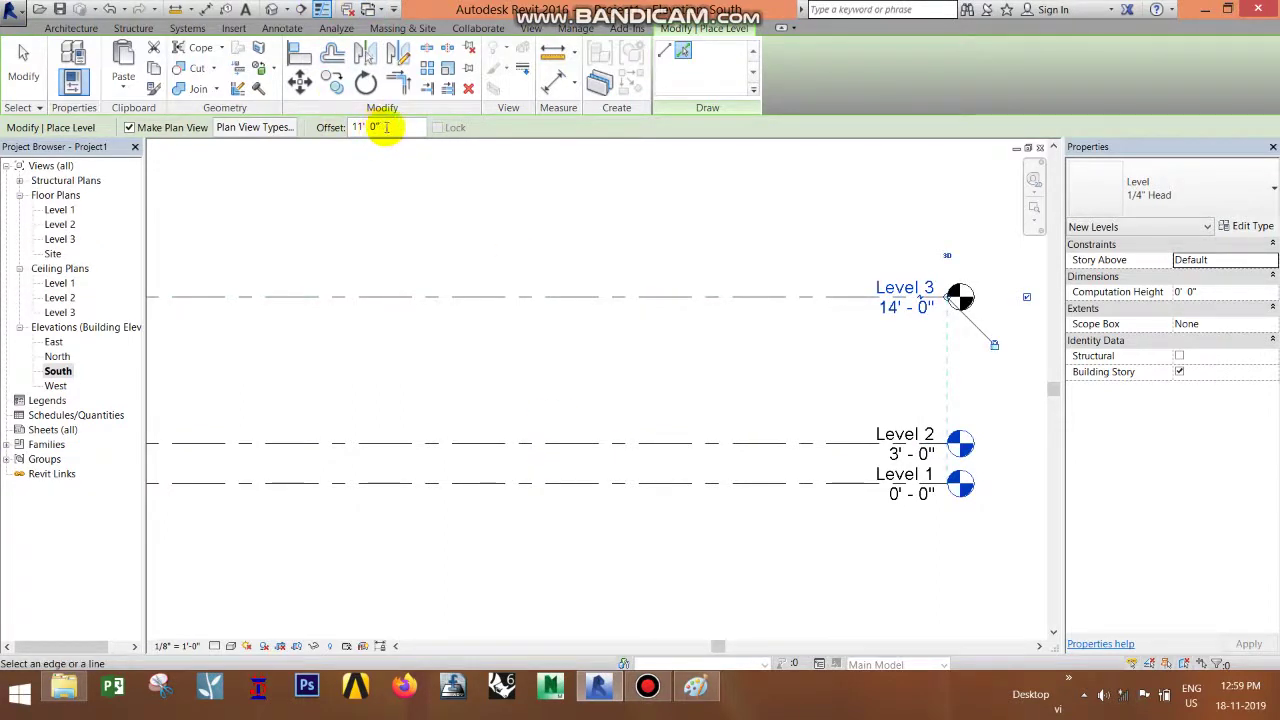
click(697, 686)
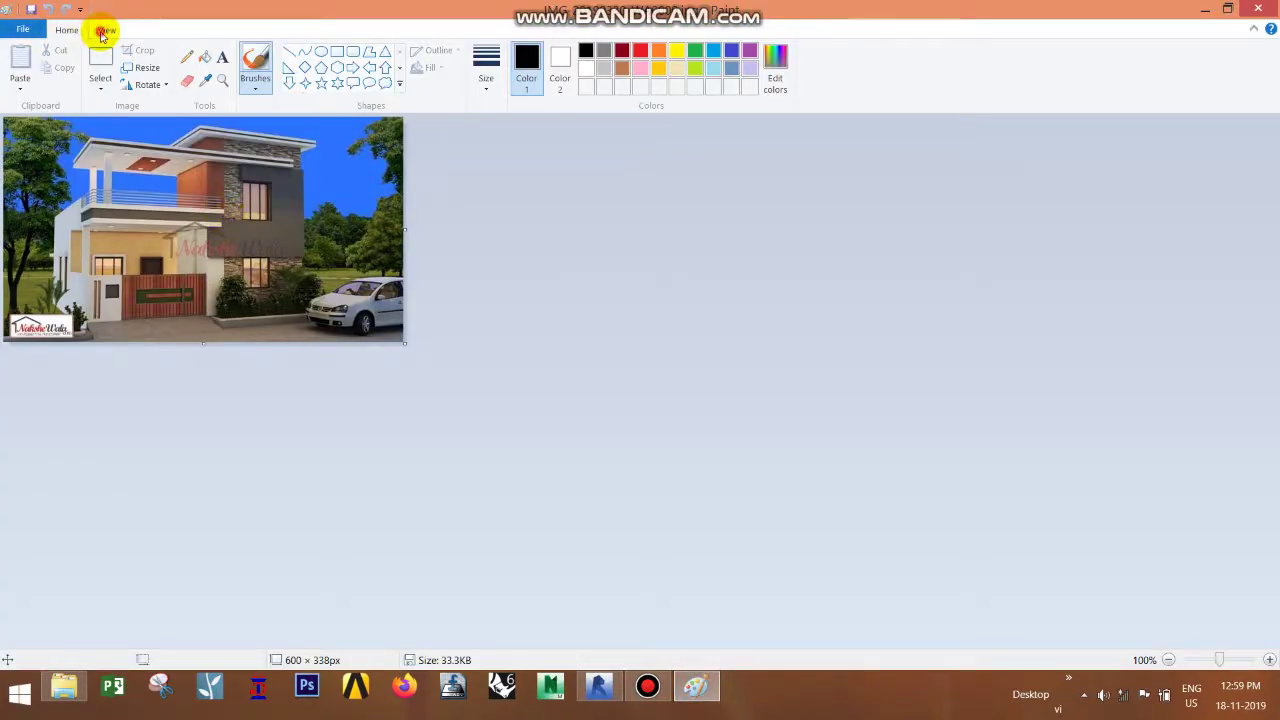
Step: Zoom the house picture out and back in from Paint's View tab, then return to Revit
click(105, 29)
click(53, 60)
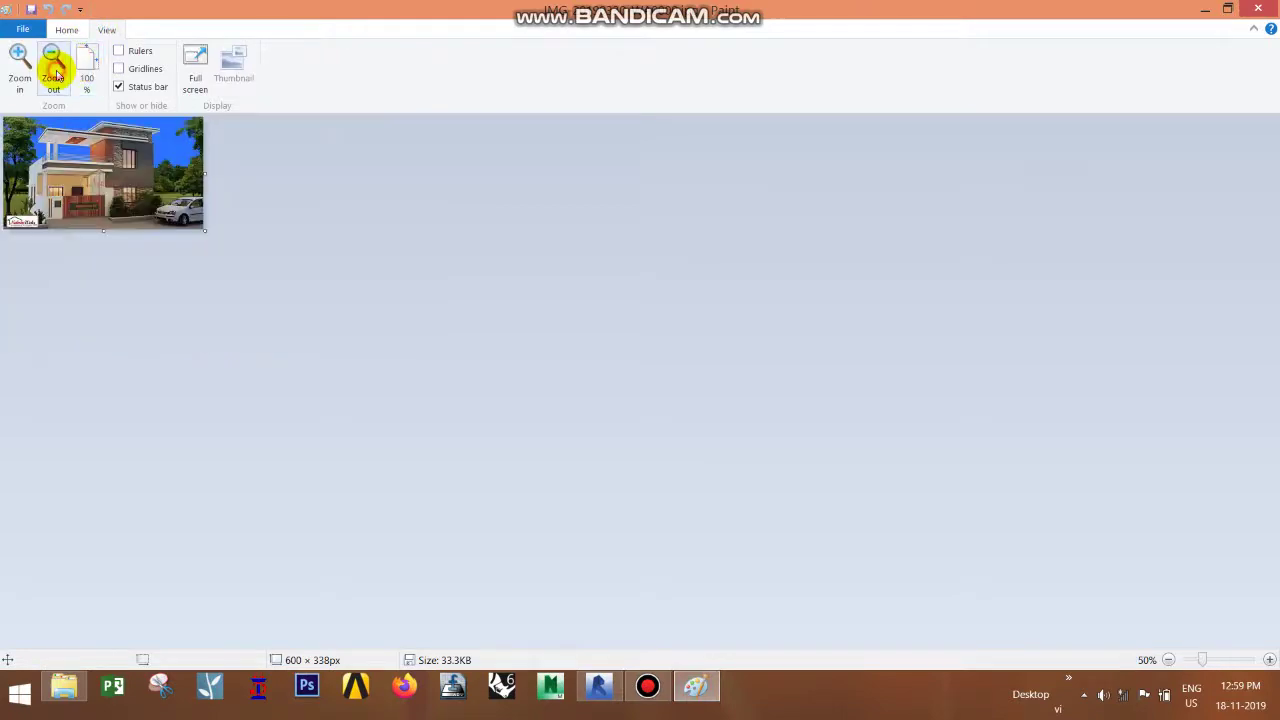
click(18, 57)
click(18, 57)
click(18, 57)
scroll(423, 334, down, 3)
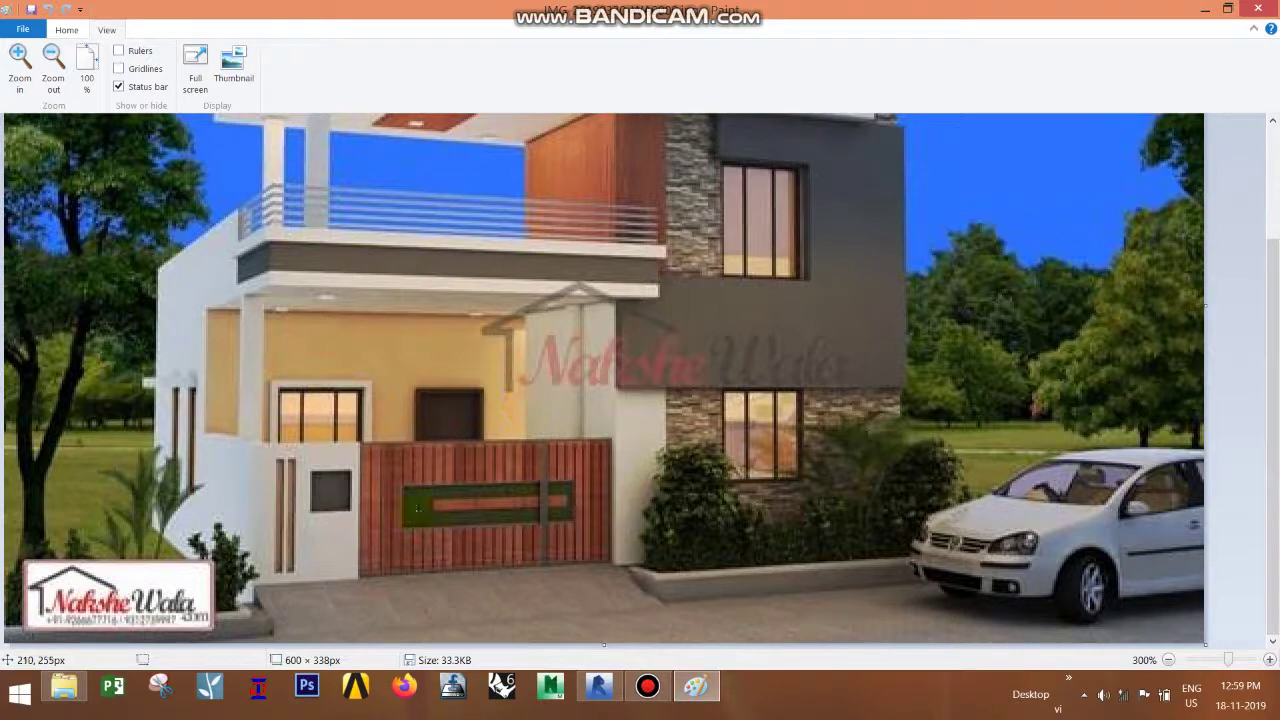
click(598, 686)
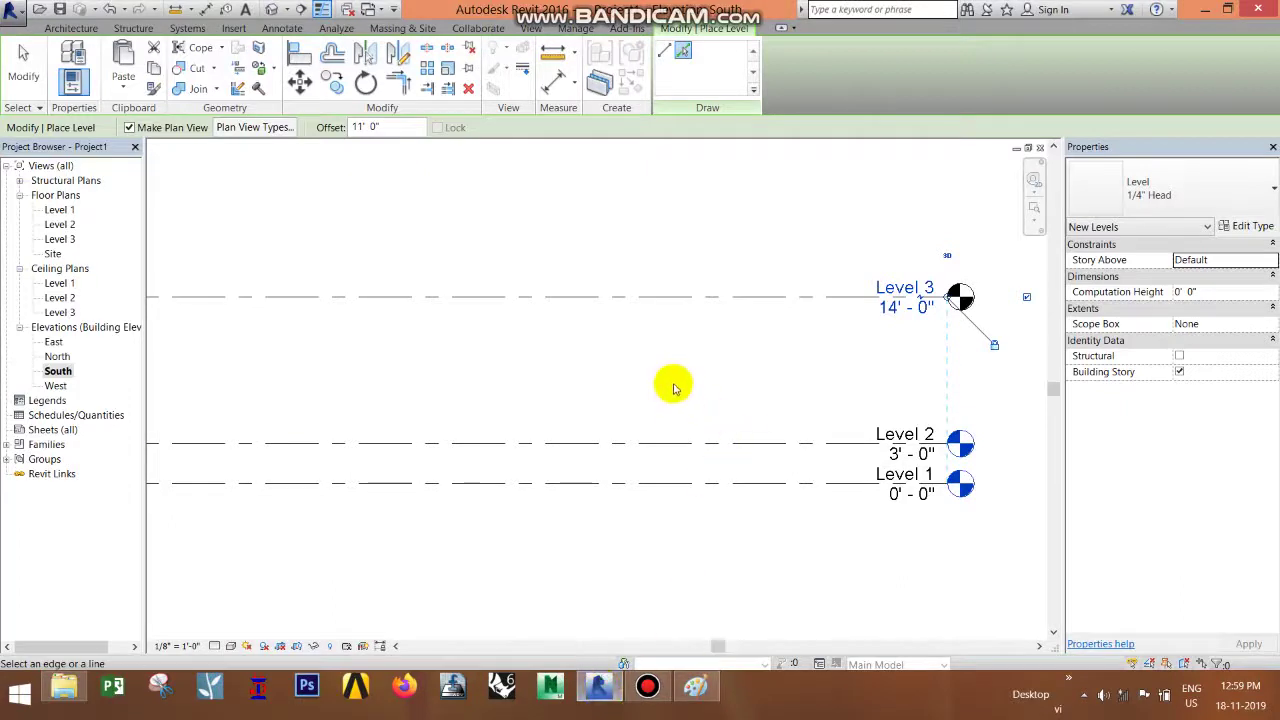
Step: Create Level 4 at 22' 0" using an 8' offset from Level 3
double_click(375, 127)
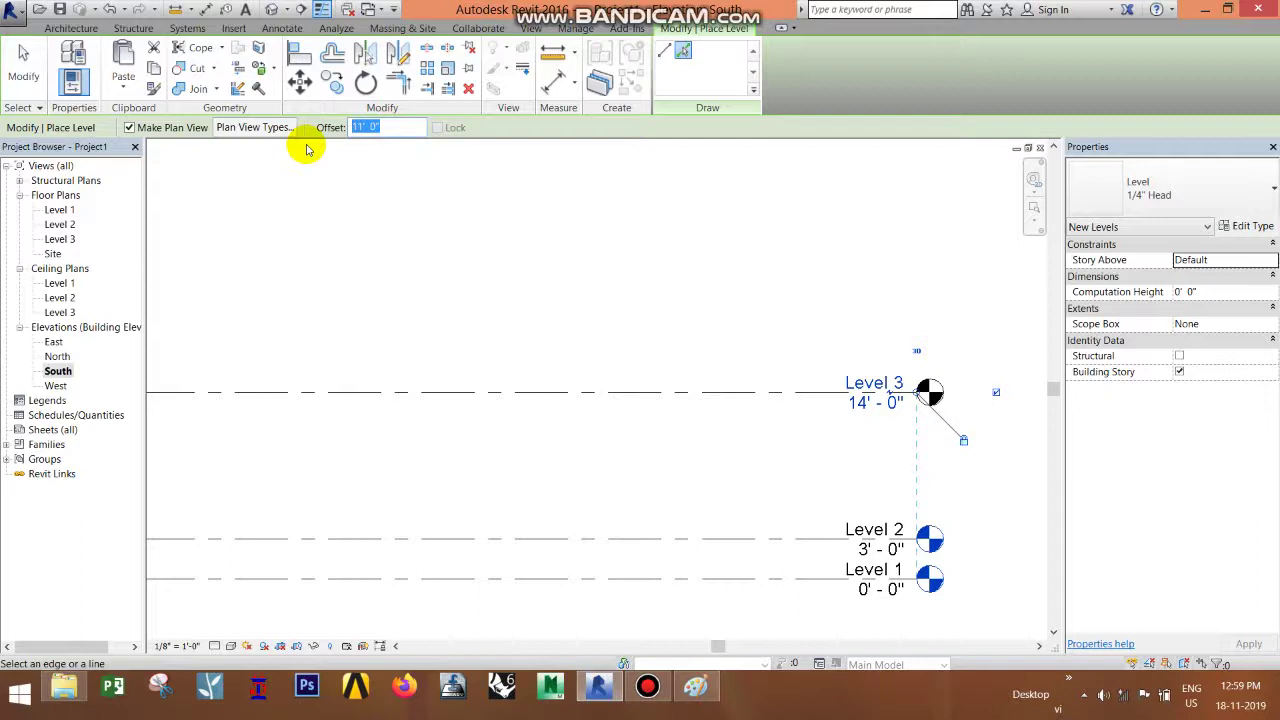
text(8)
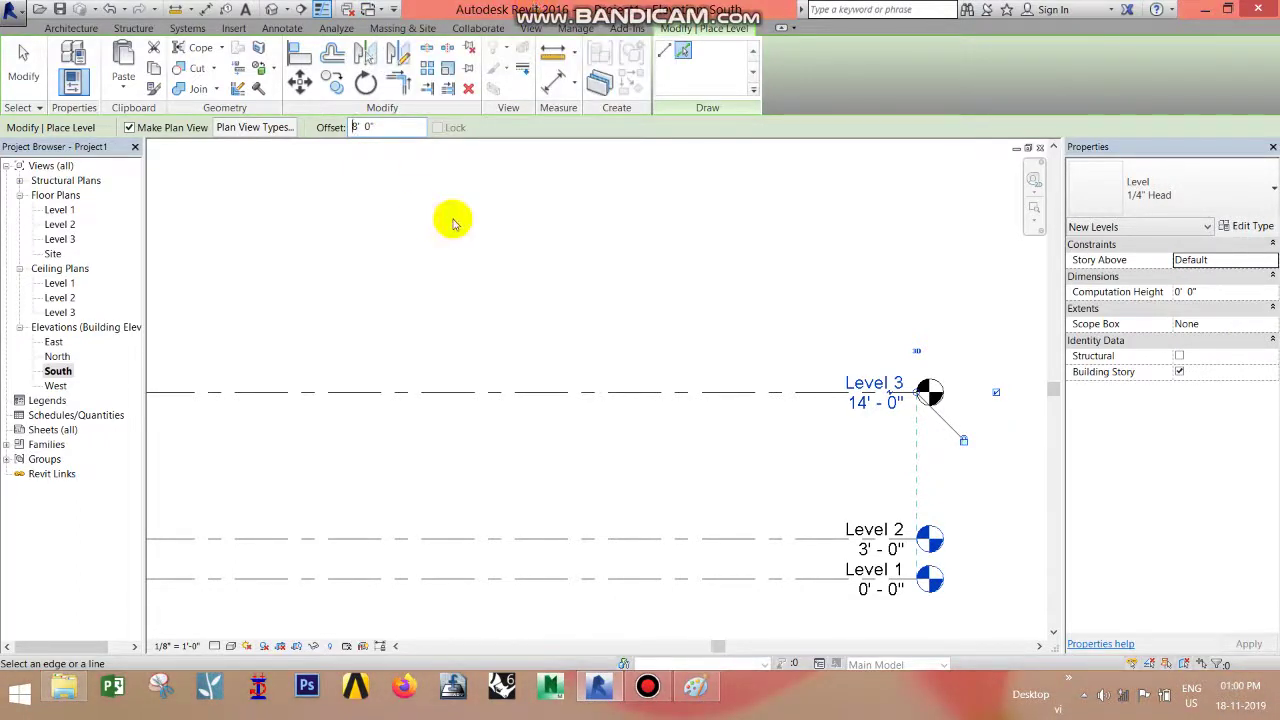
middle_drag(535, 395, 591, 469)
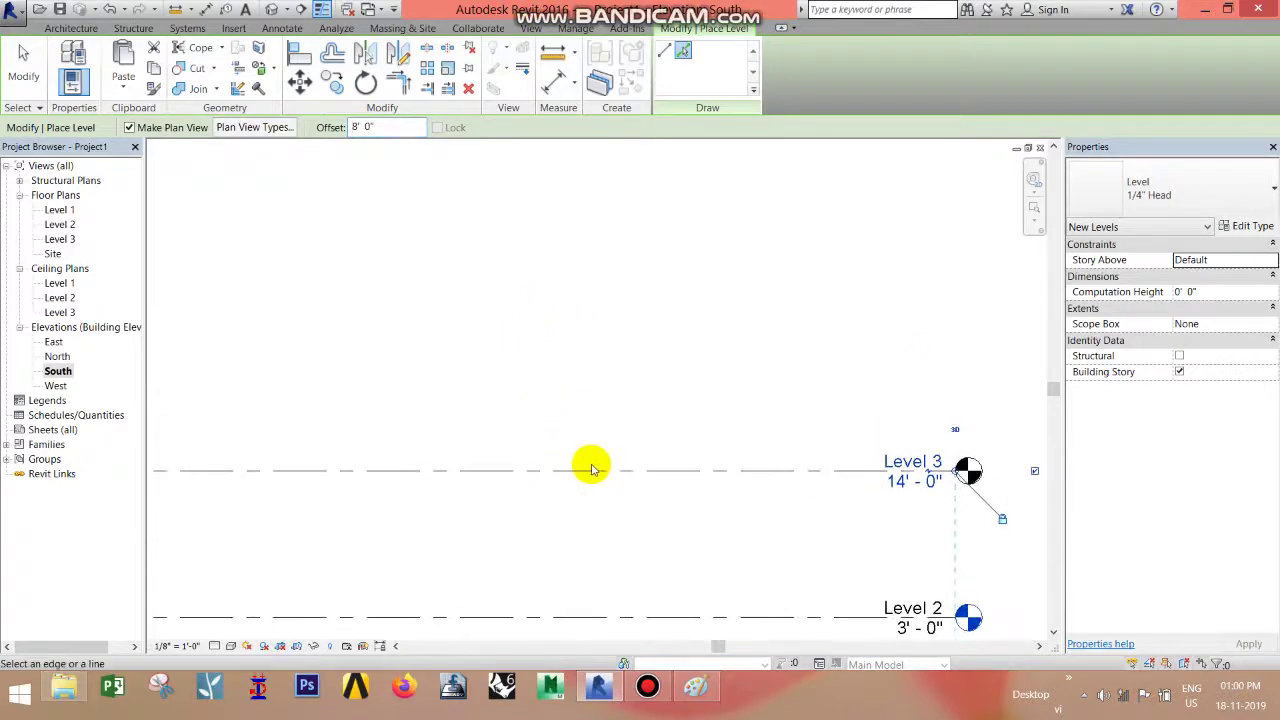
click(591, 469)
scroll(691, 366, down, 2)
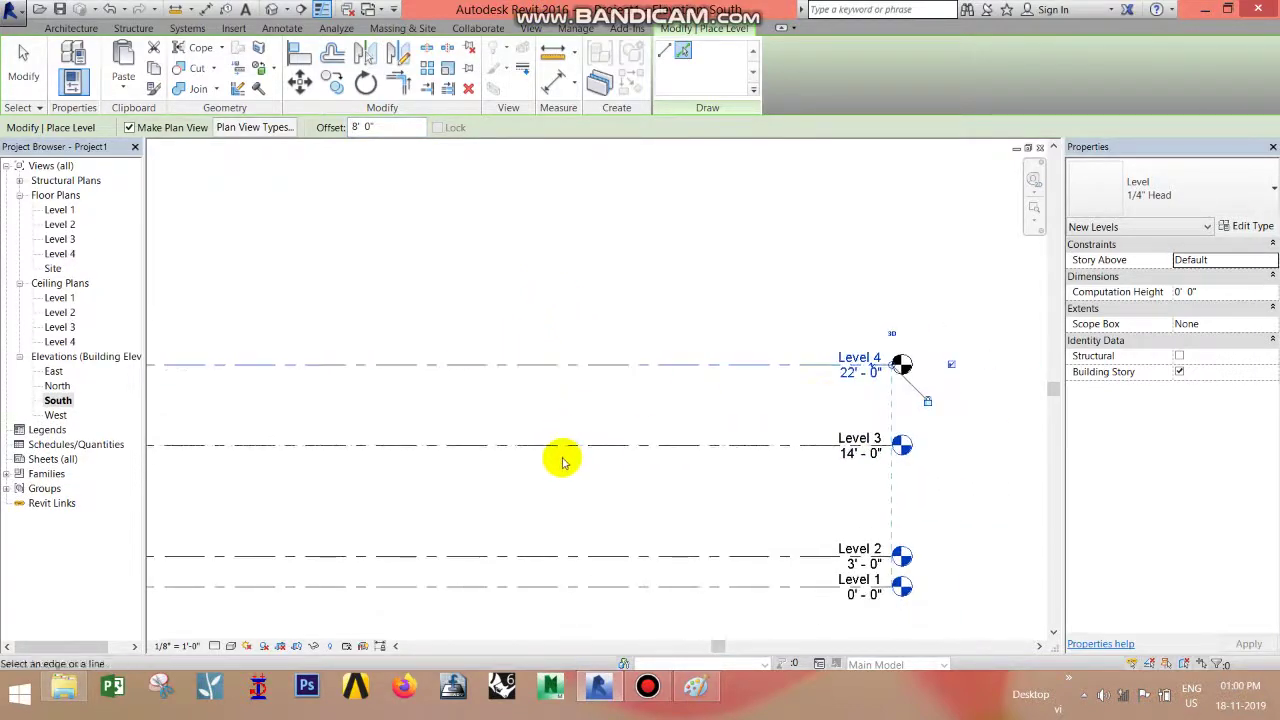
click(695, 686)
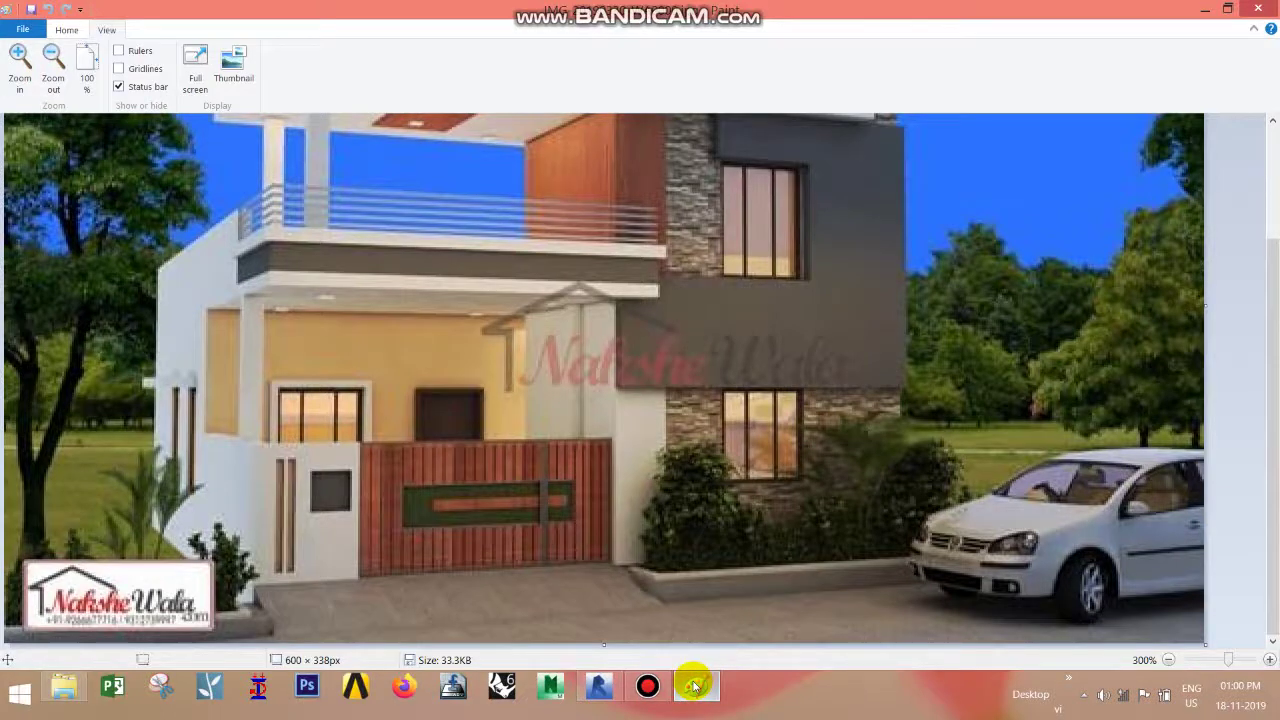
click(1204, 9)
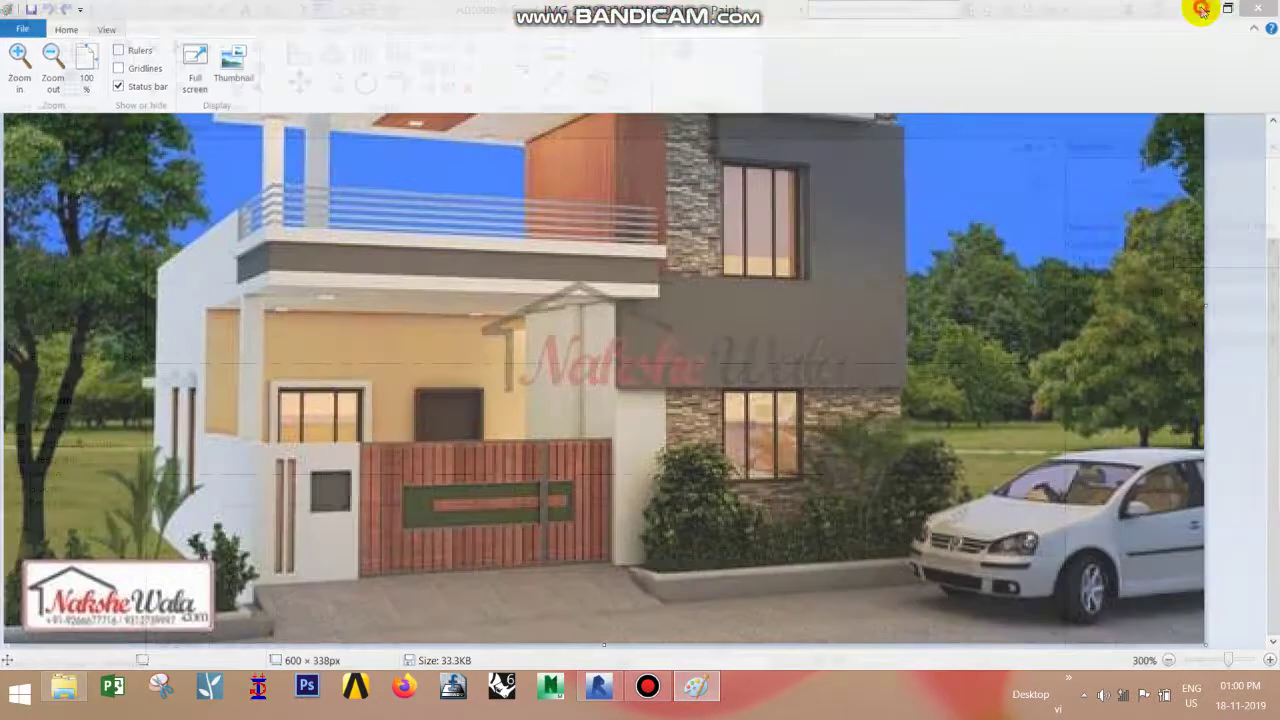
Step: Create Level 5 at 17' 0" using a 3' offset from Level 3, then finish placing levels
double_click(398, 127)
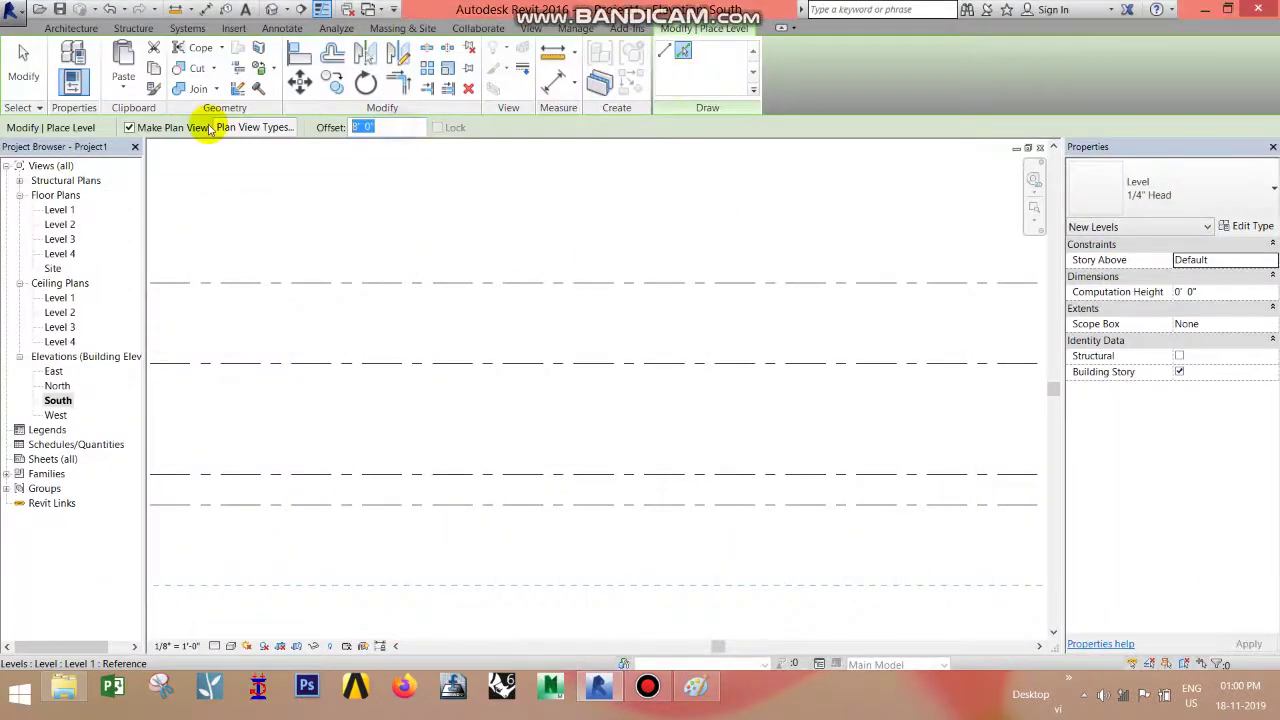
text(3)
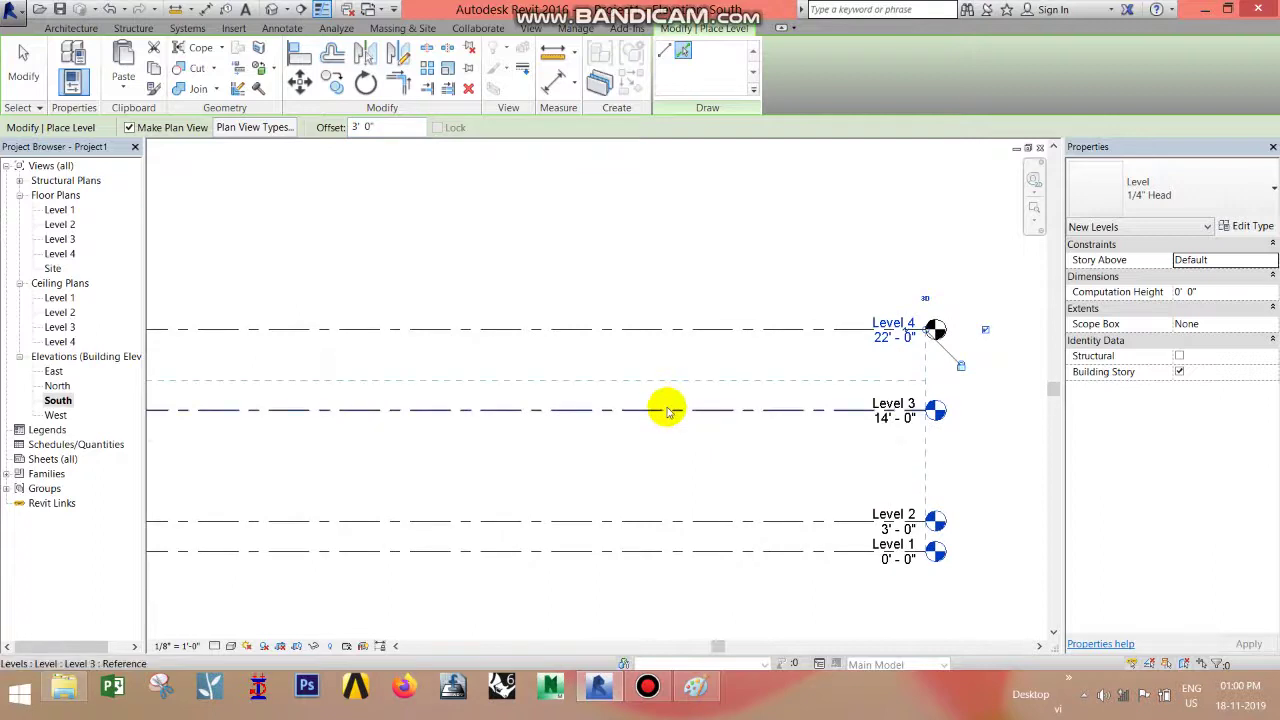
scroll(668, 410, up, 3)
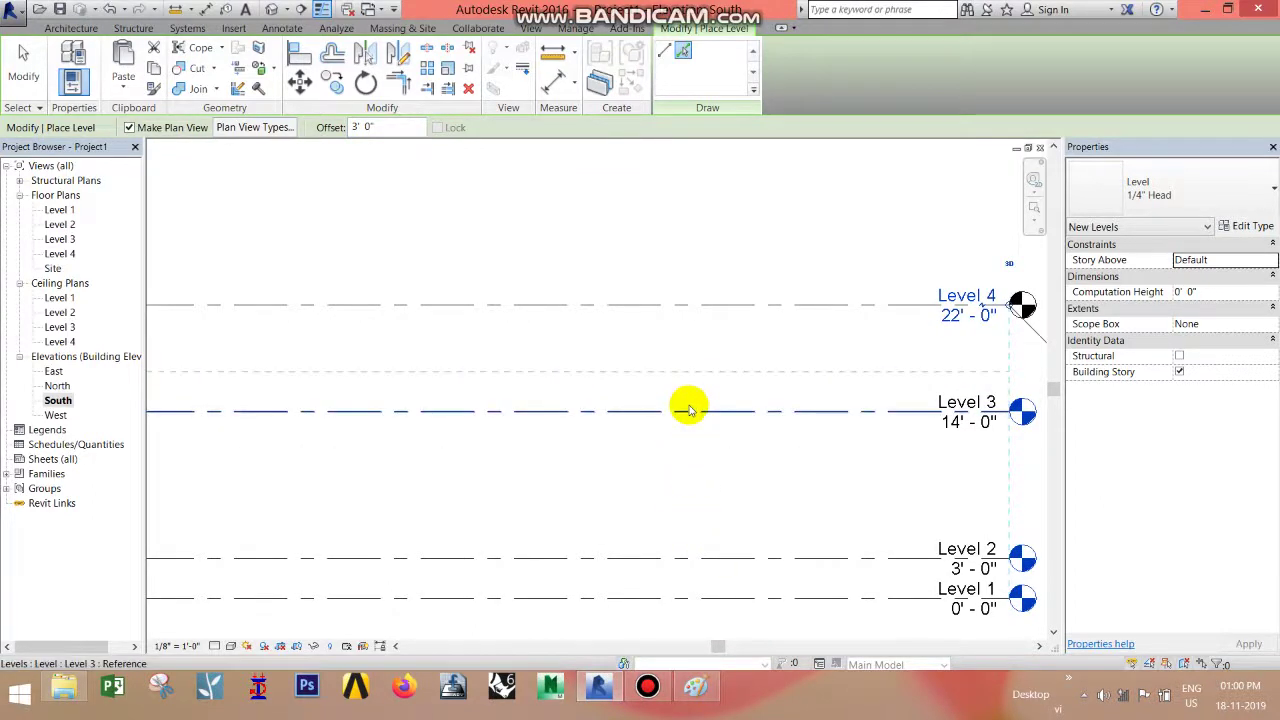
click(688, 405)
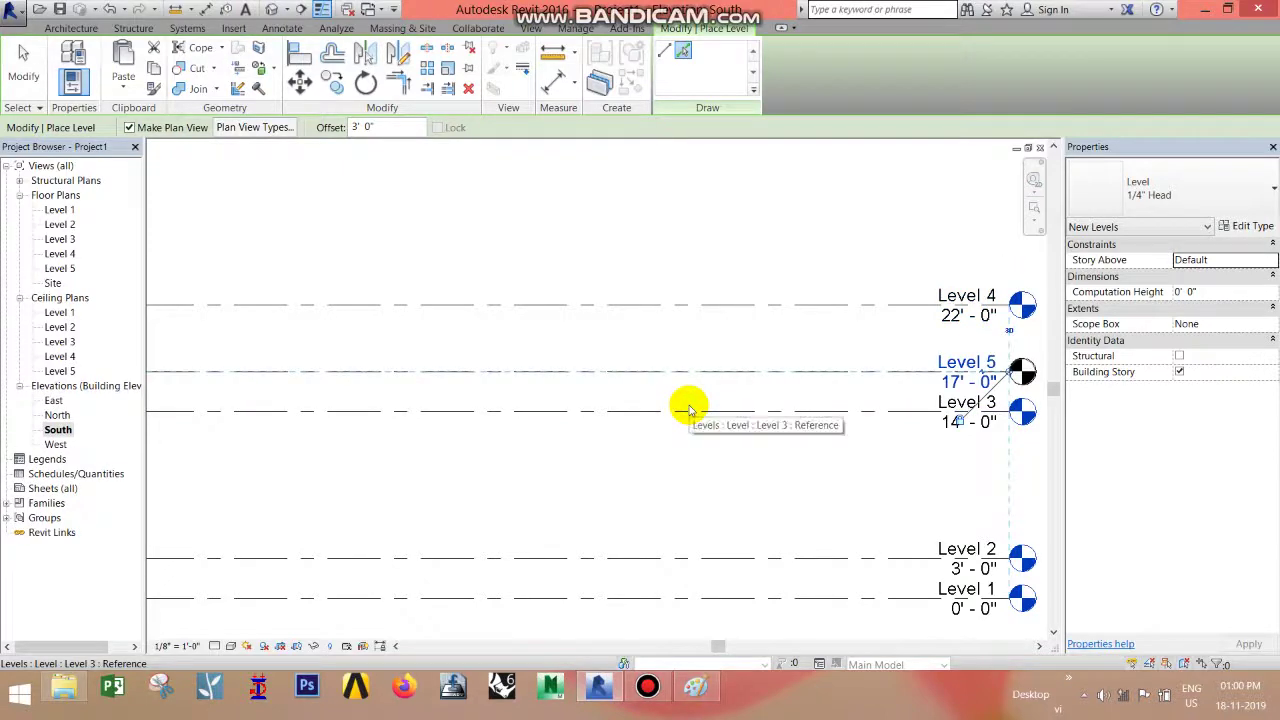
click(18, 50)
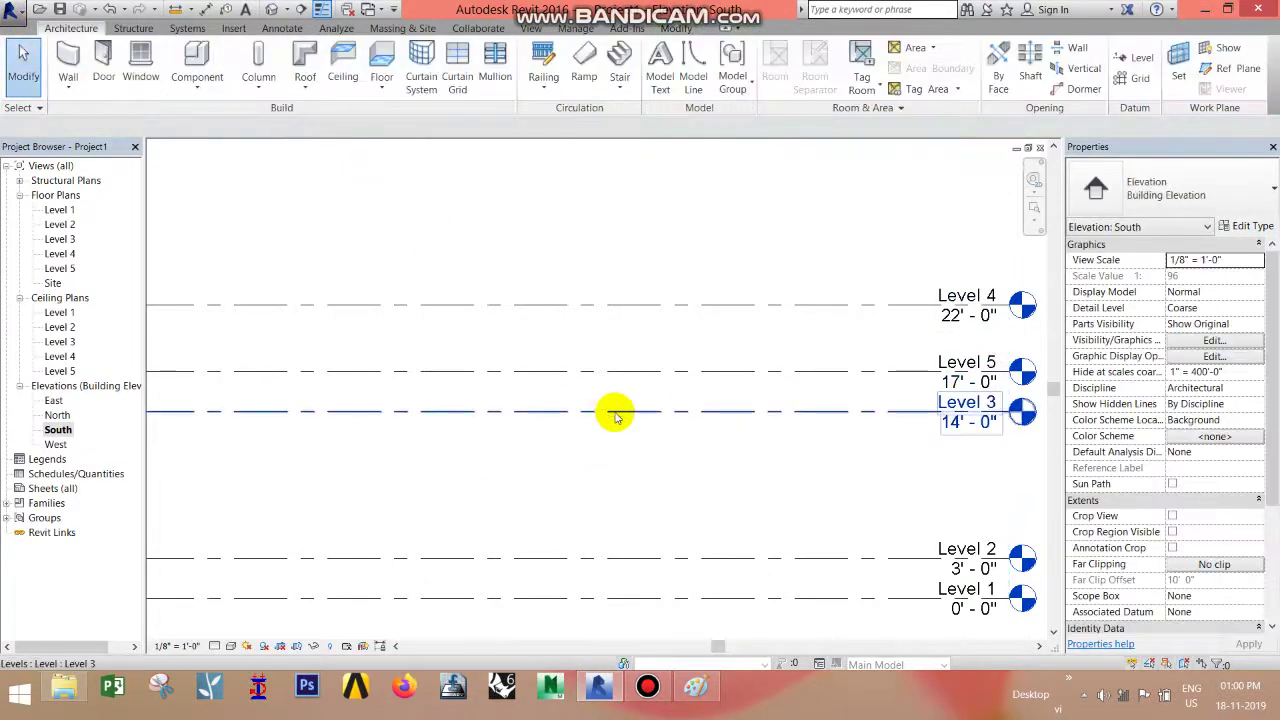
Step: Select Level 5 and turn its head bubble off
scroll(949, 409, down, 2)
scroll(810, 328, down, 2)
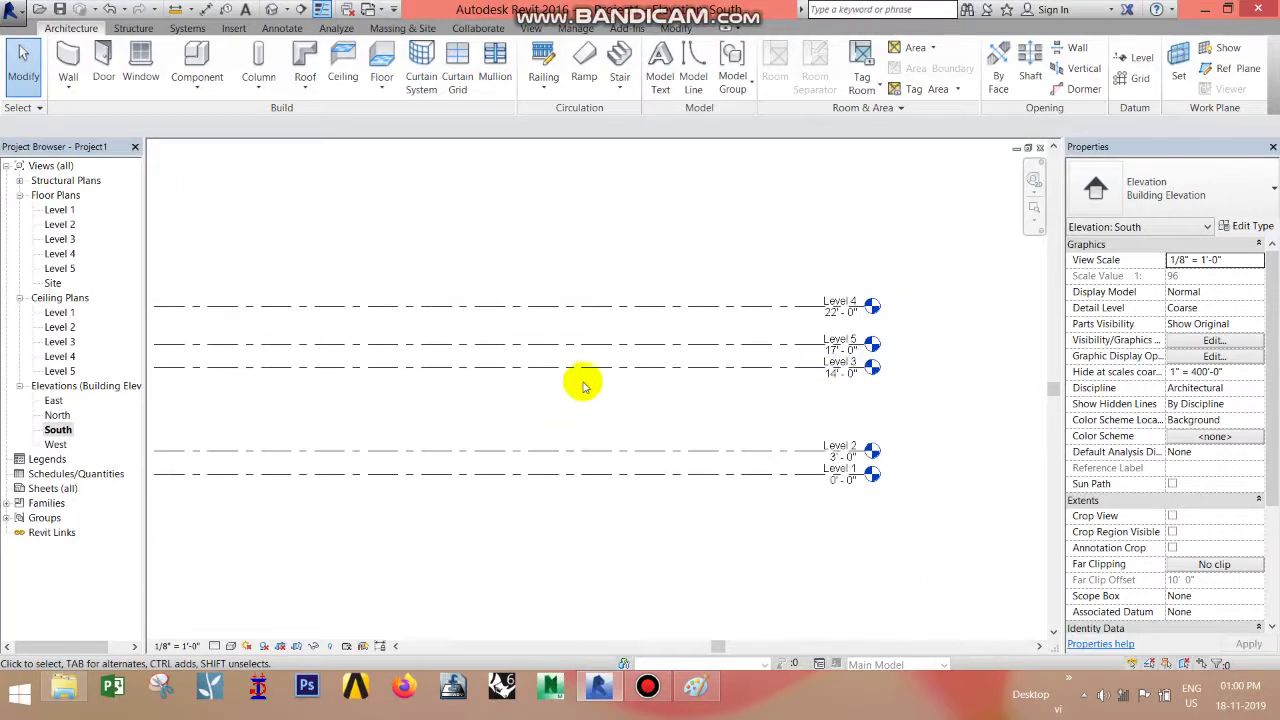
click(643, 343)
mouse_move(760, 385)
middle_down()
mouse_move(580, 343)
mouse_move(740, 338)
middle_up()
click(575, 340)
click(565, 338)
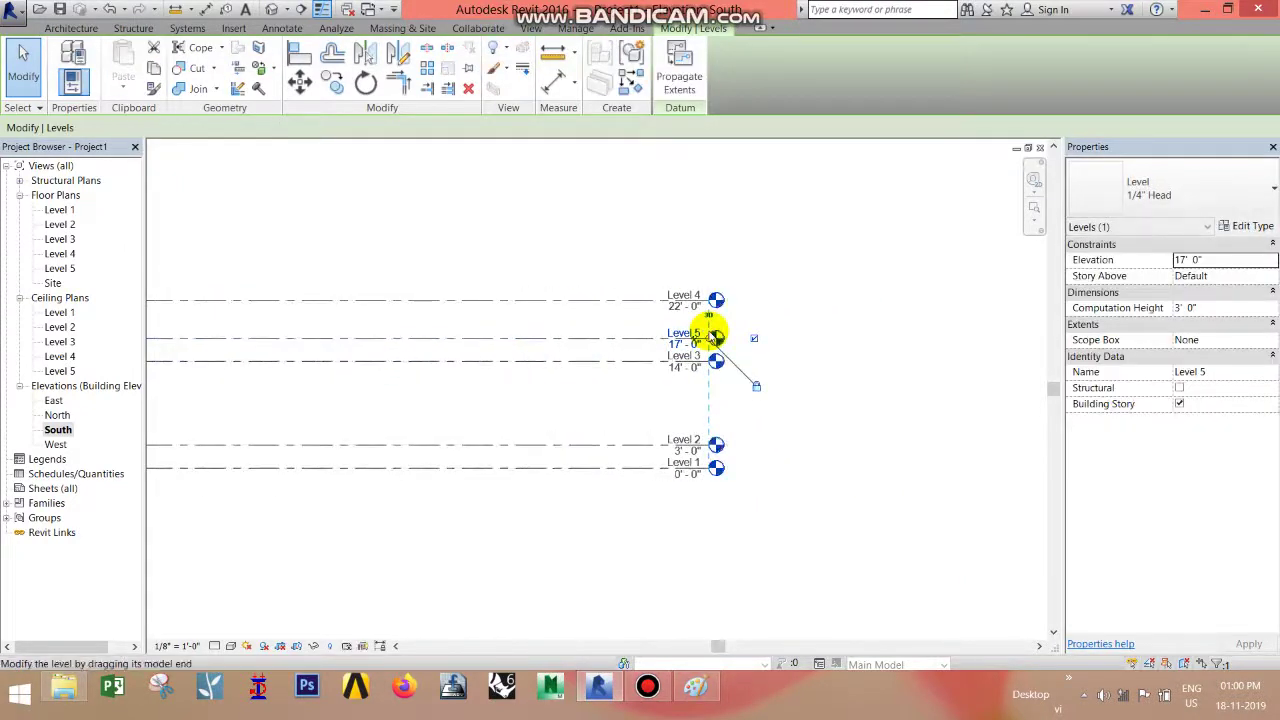
click(754, 338)
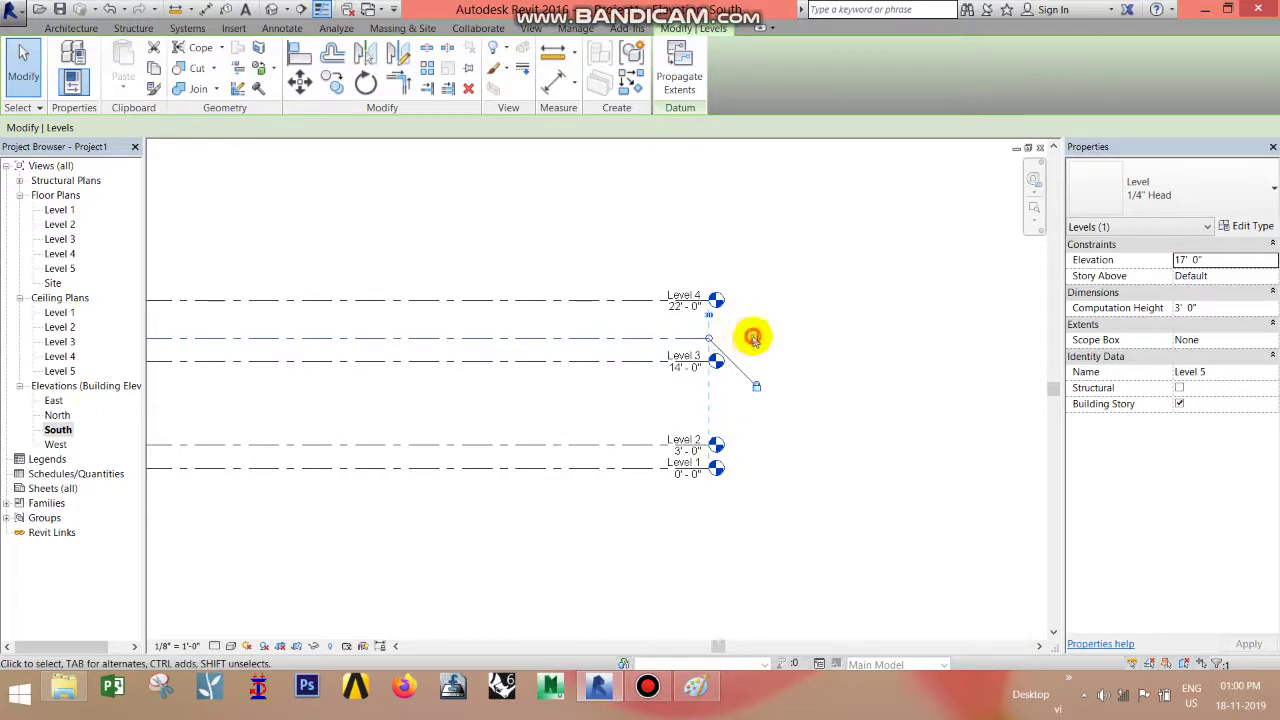
Step: Turn the Level 5 bubble back on and drag its line end right past the other heads
drag(708, 340, 727, 340)
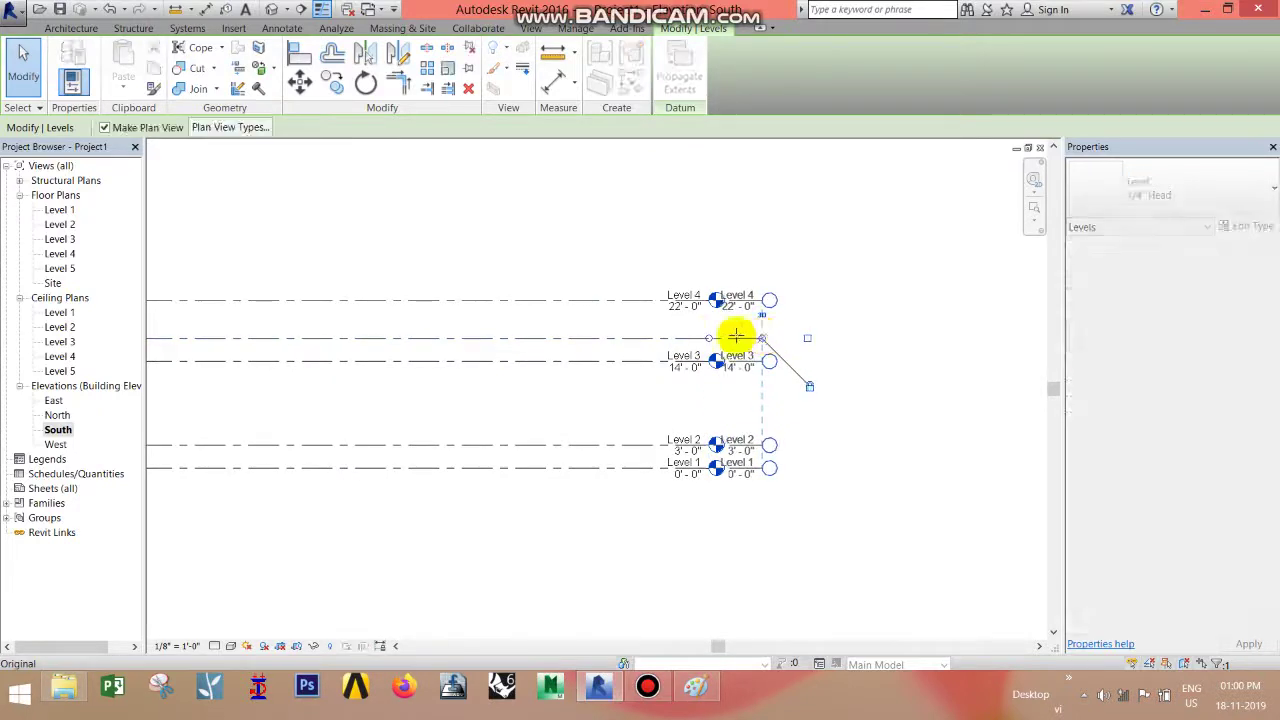
click(770, 339)
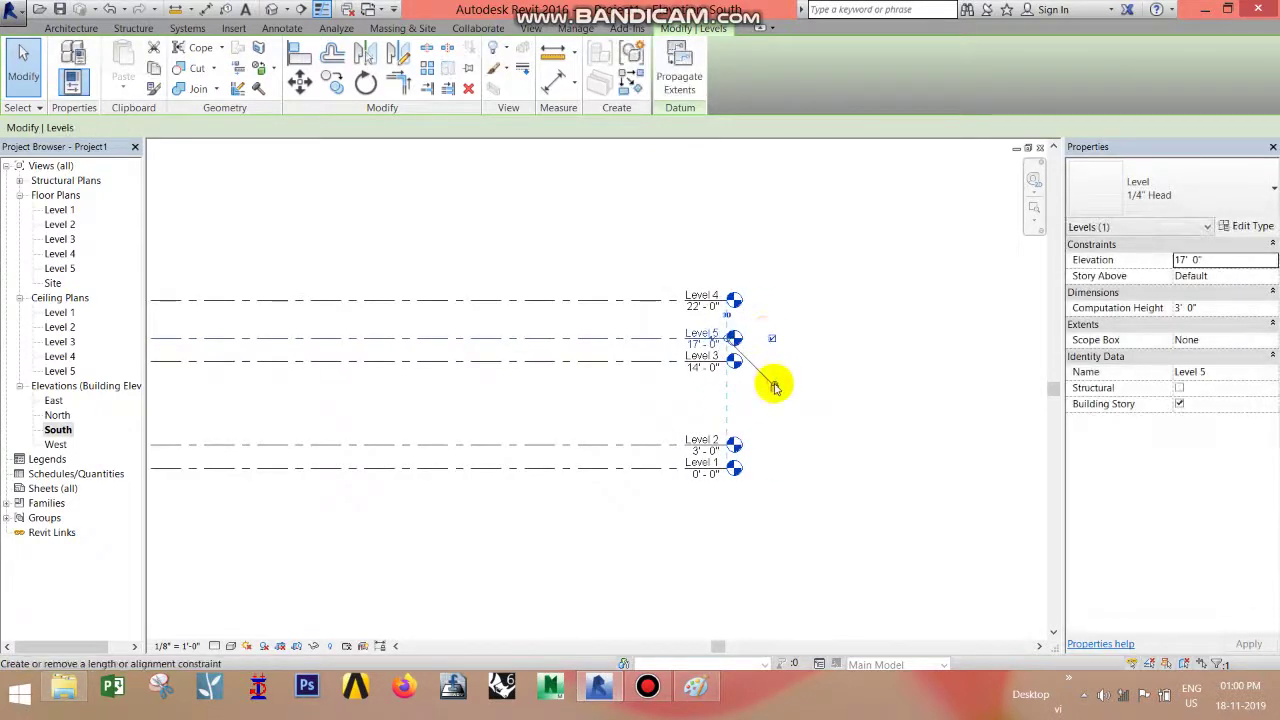
drag(727, 342, 857, 338)
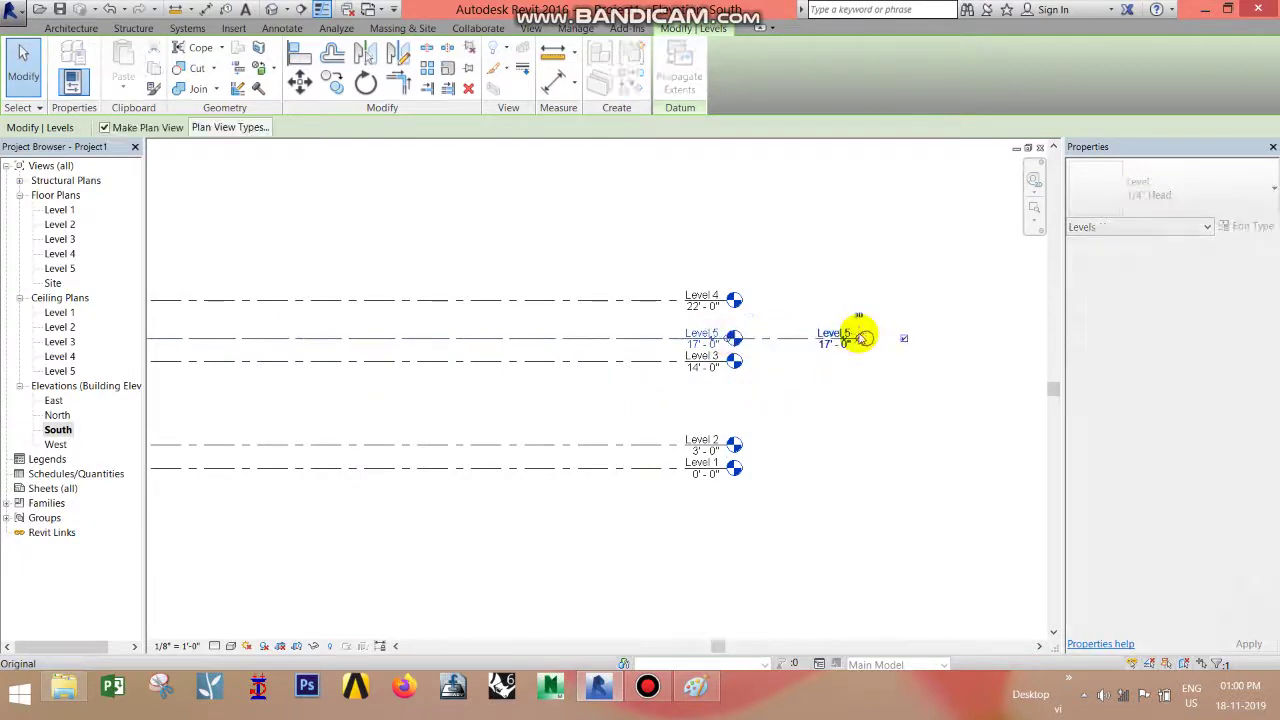
click(857, 400)
scroll(870, 358, down, 1)
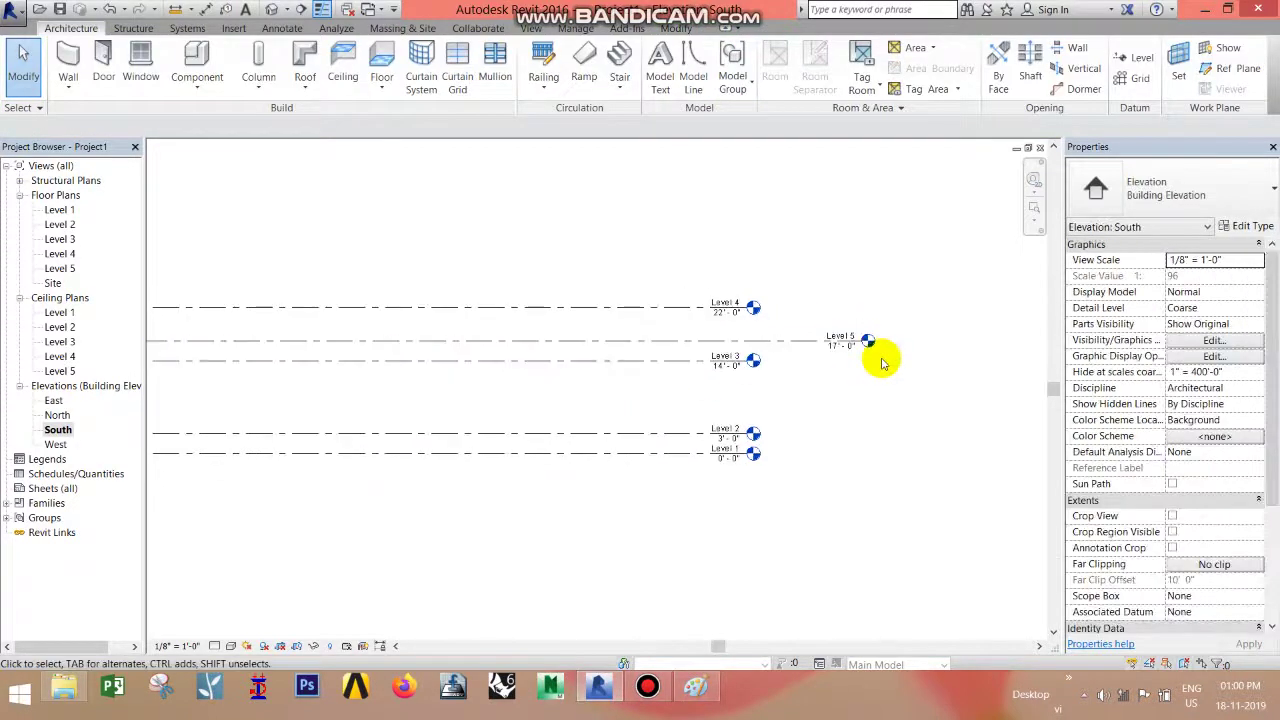
scroll(882, 363, down, 2)
scroll(657, 358, up, 1)
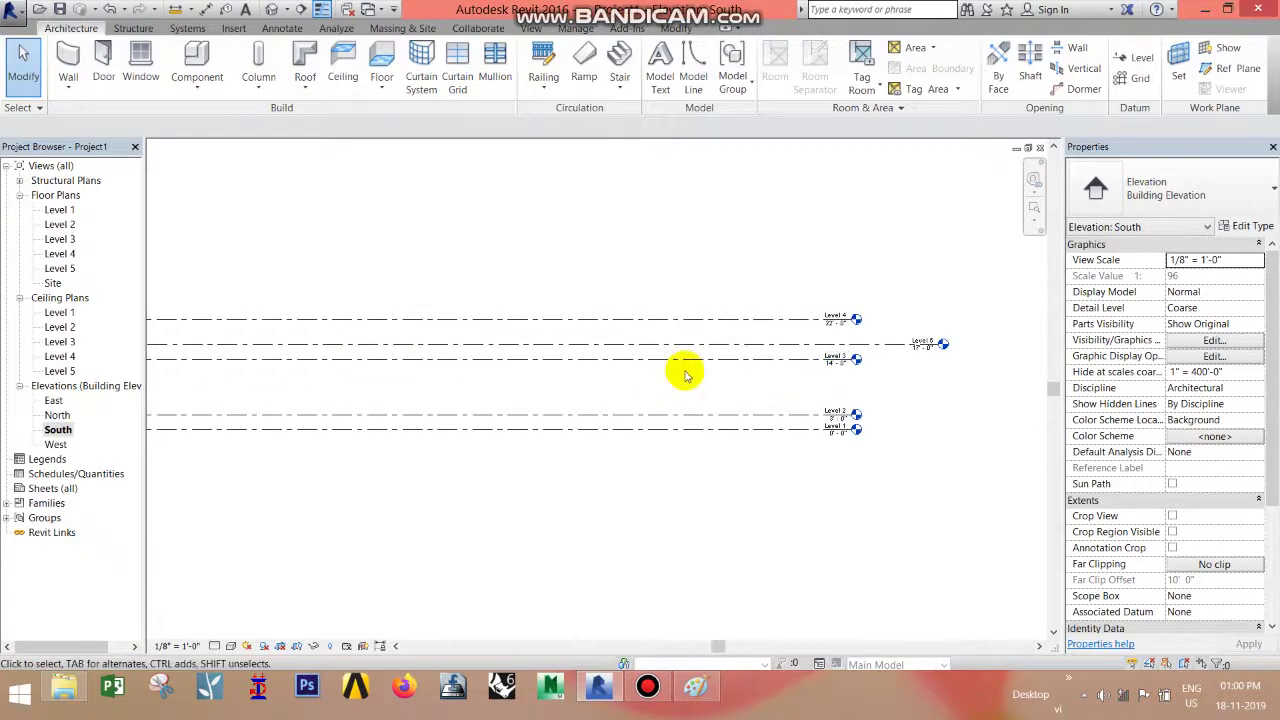
Step: Scroll through the two-storey house picture in Paint, then minimize it
click(696, 686)
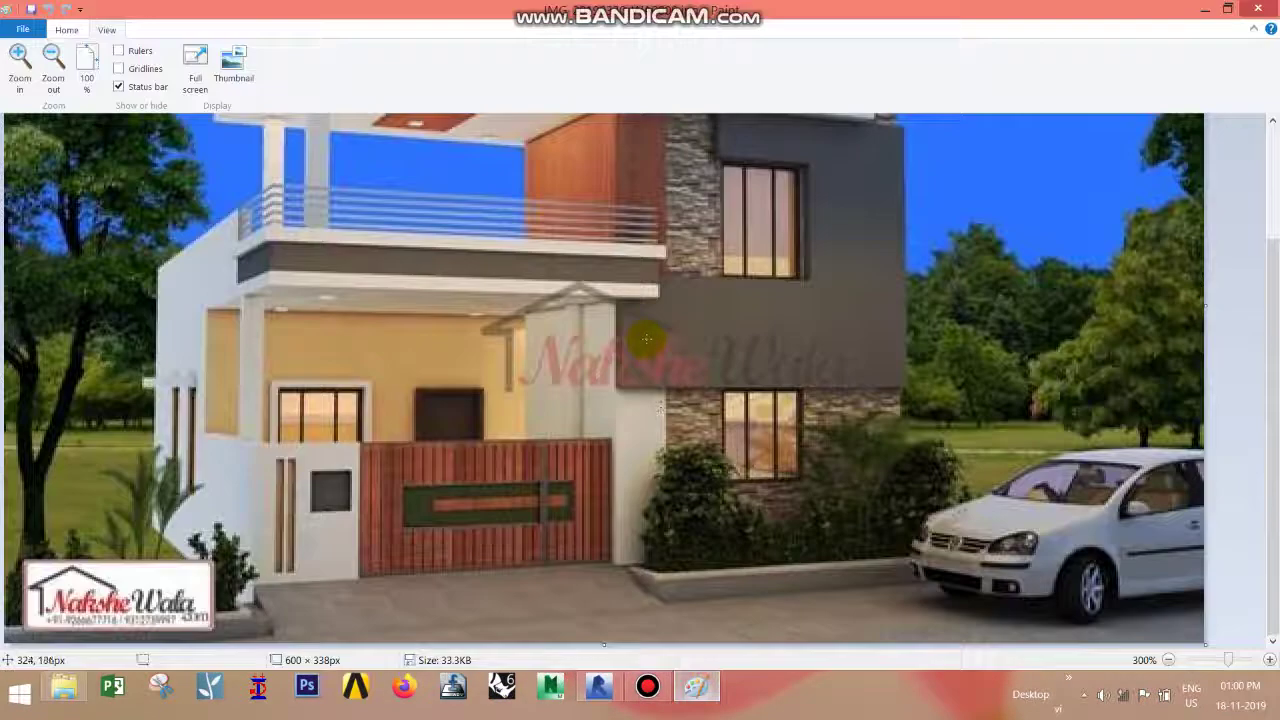
scroll(647, 340, up, 3)
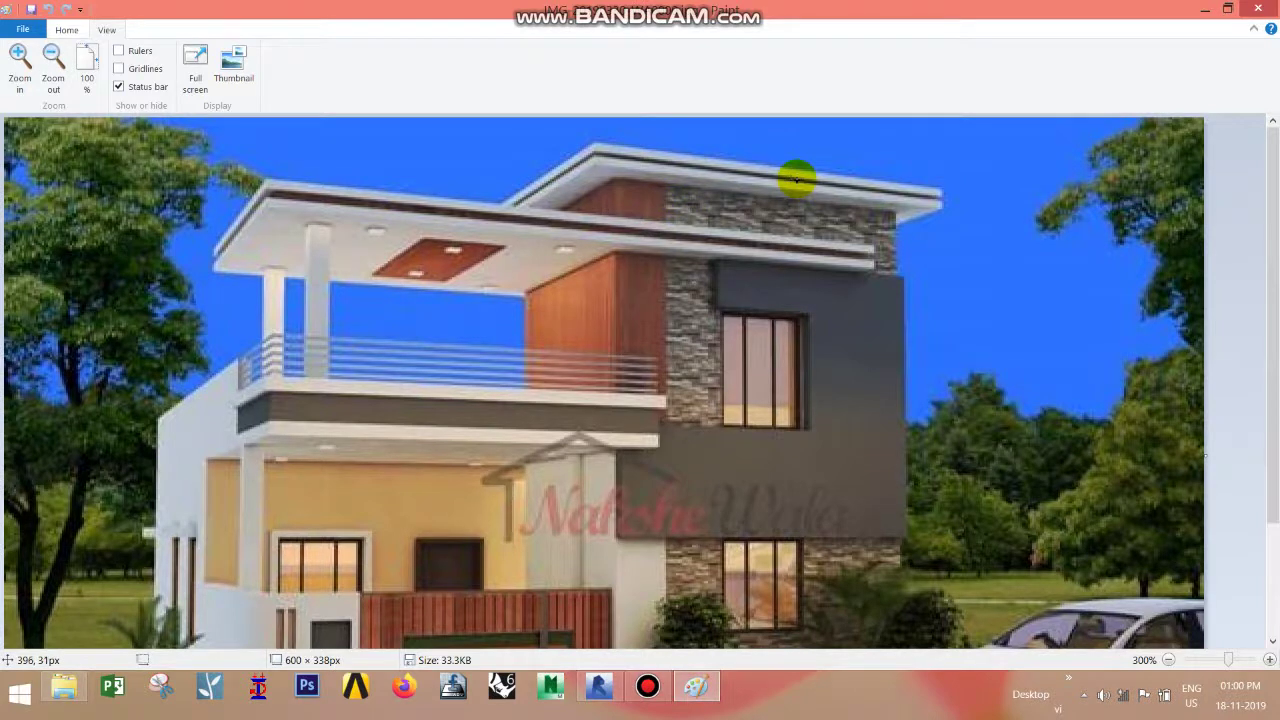
scroll(794, 350, down, 3)
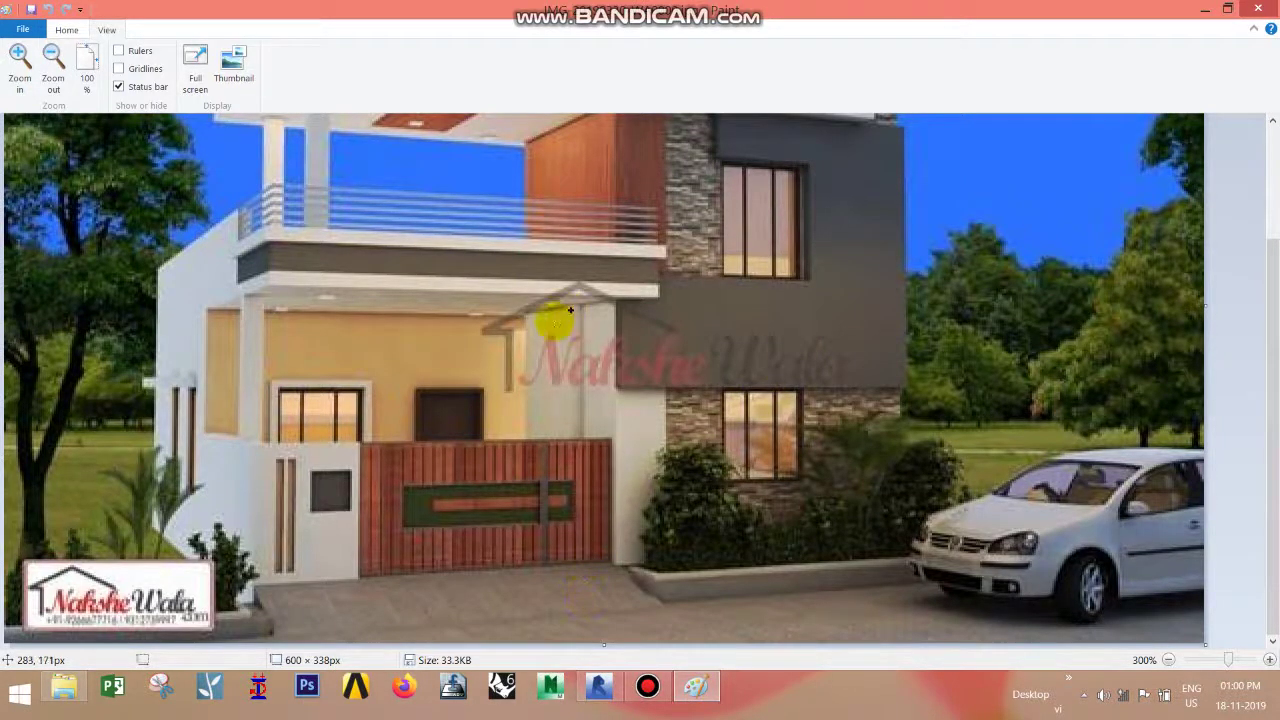
scroll(615, 301, up, 3)
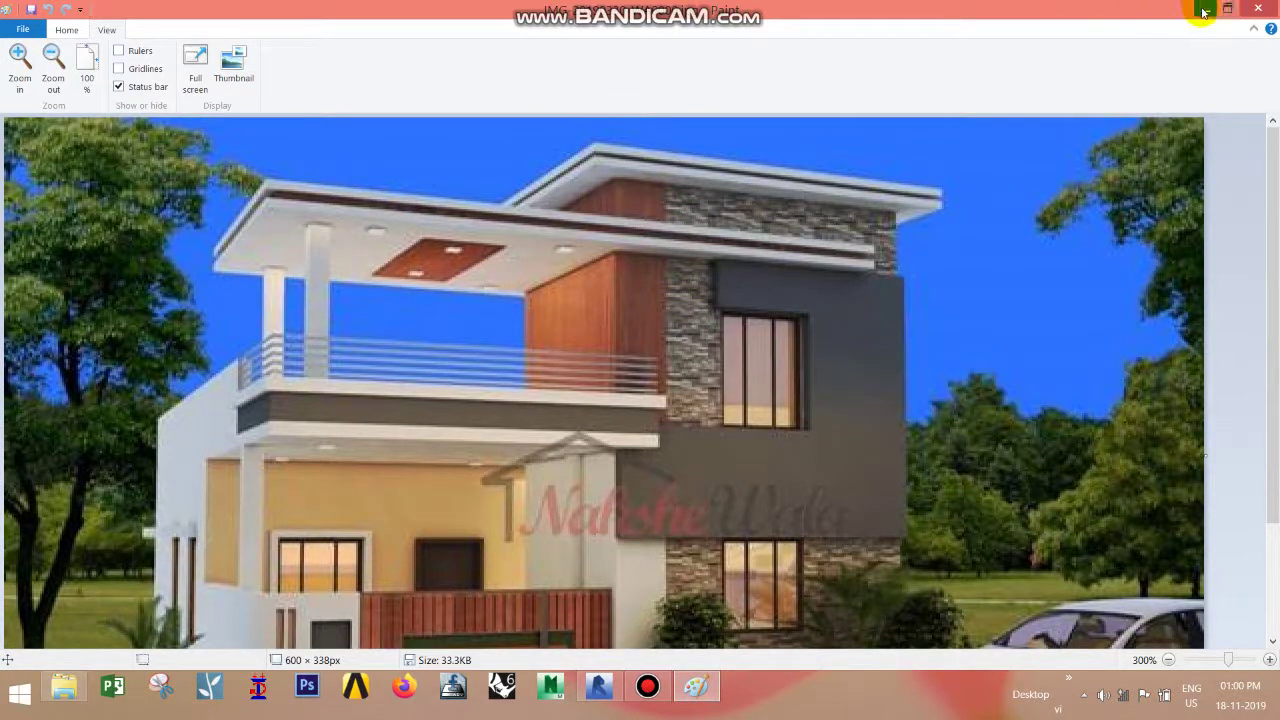
scroll(1170, 170, down, 3)
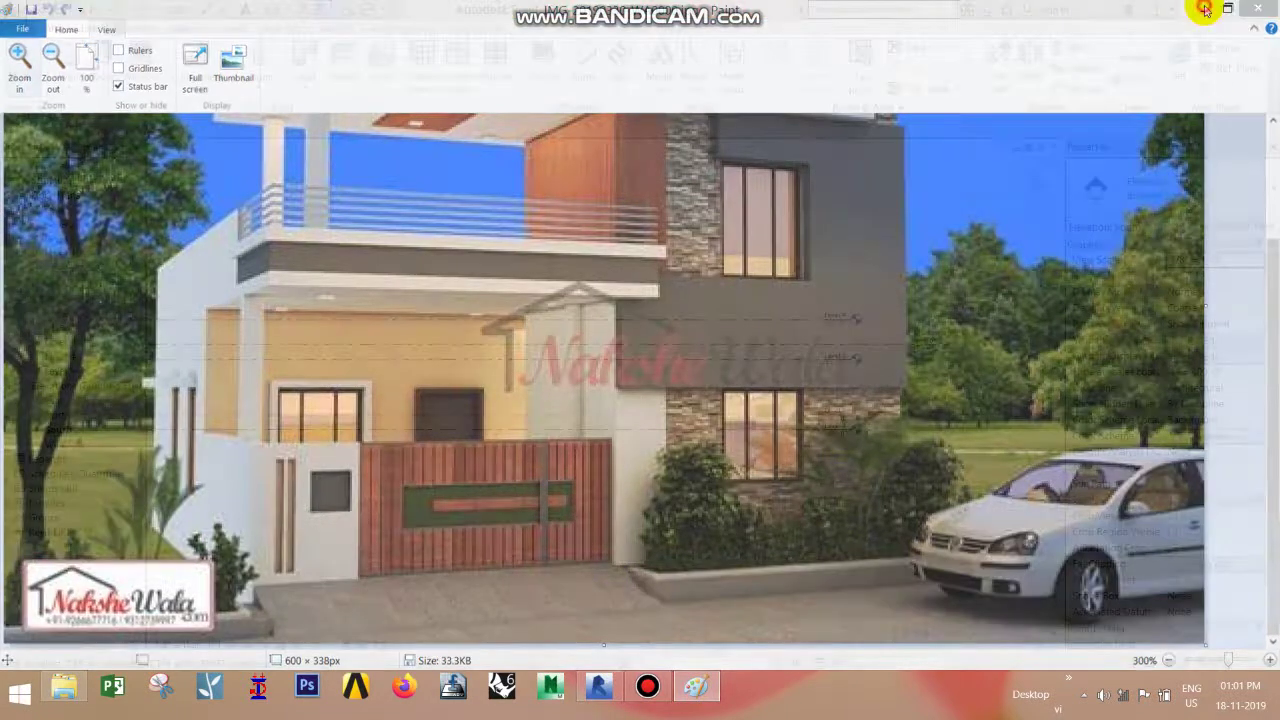
click(1205, 8)
Step: Open Floor Plans > Level 2 from the Project Browser and pan the plan into view
scroll(920, 434, up, 2)
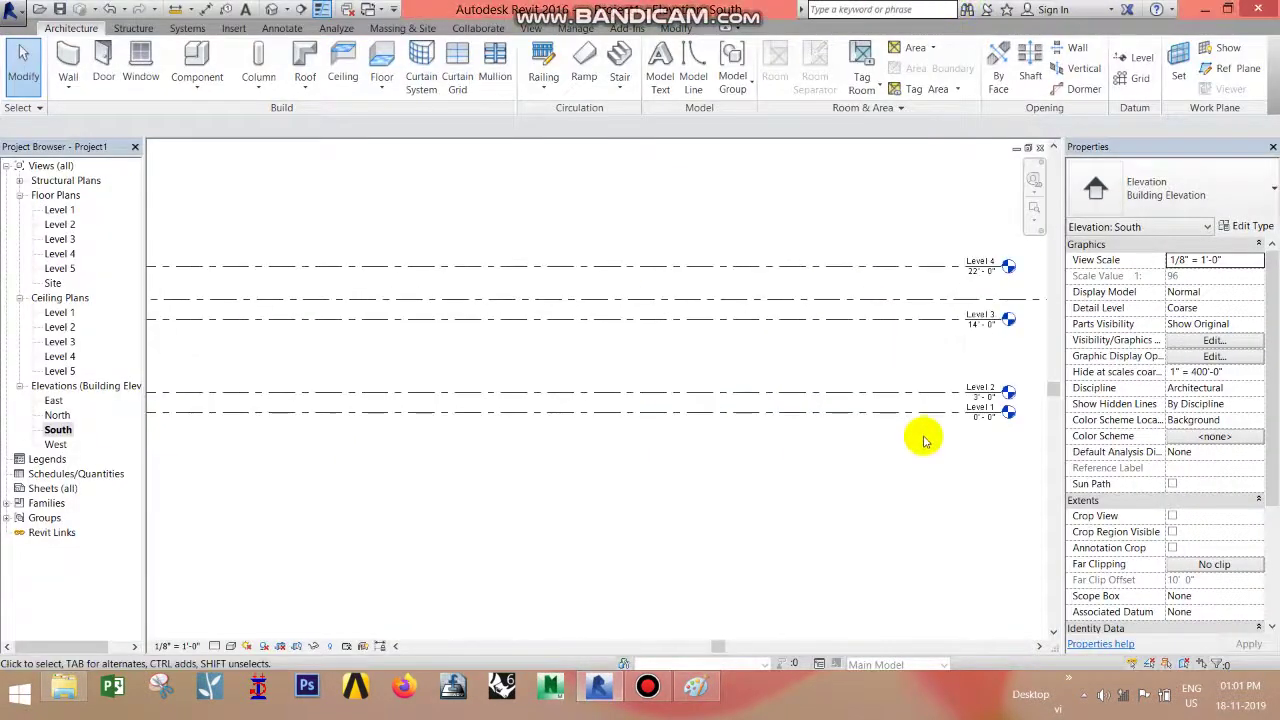
scroll(751, 434, up, 2)
scroll(614, 434, up, 2)
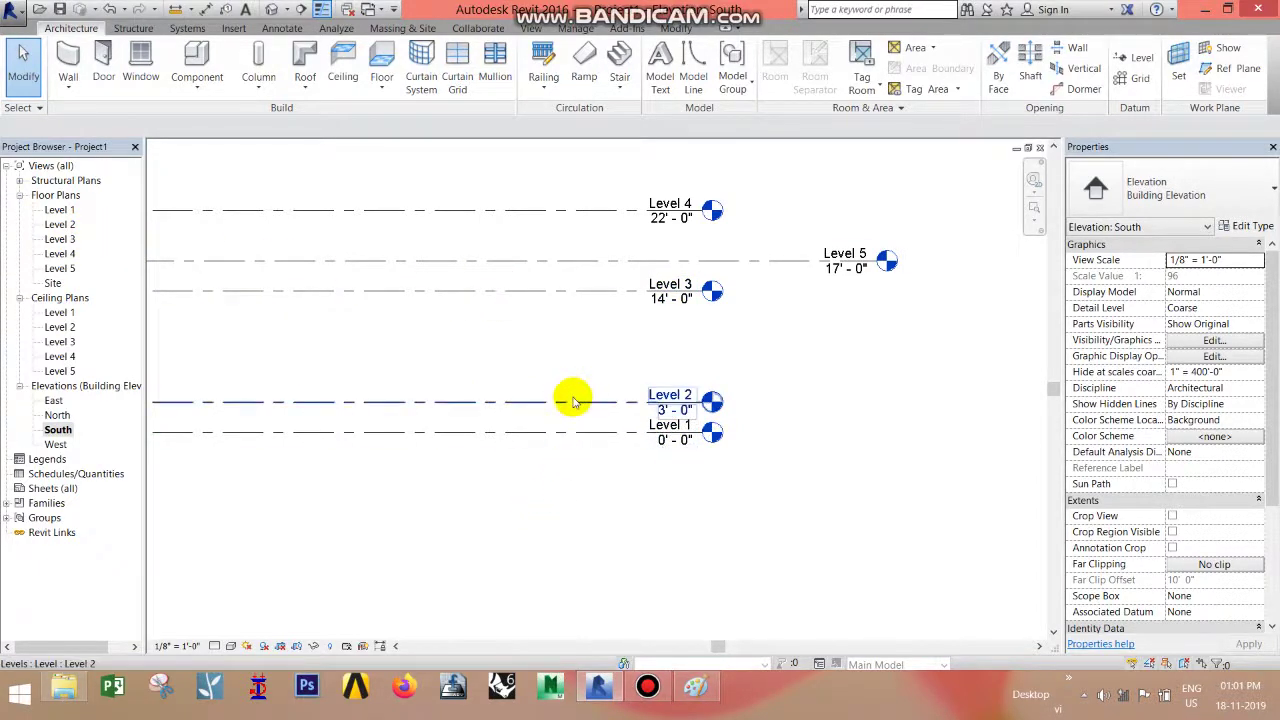
double_click(60, 226)
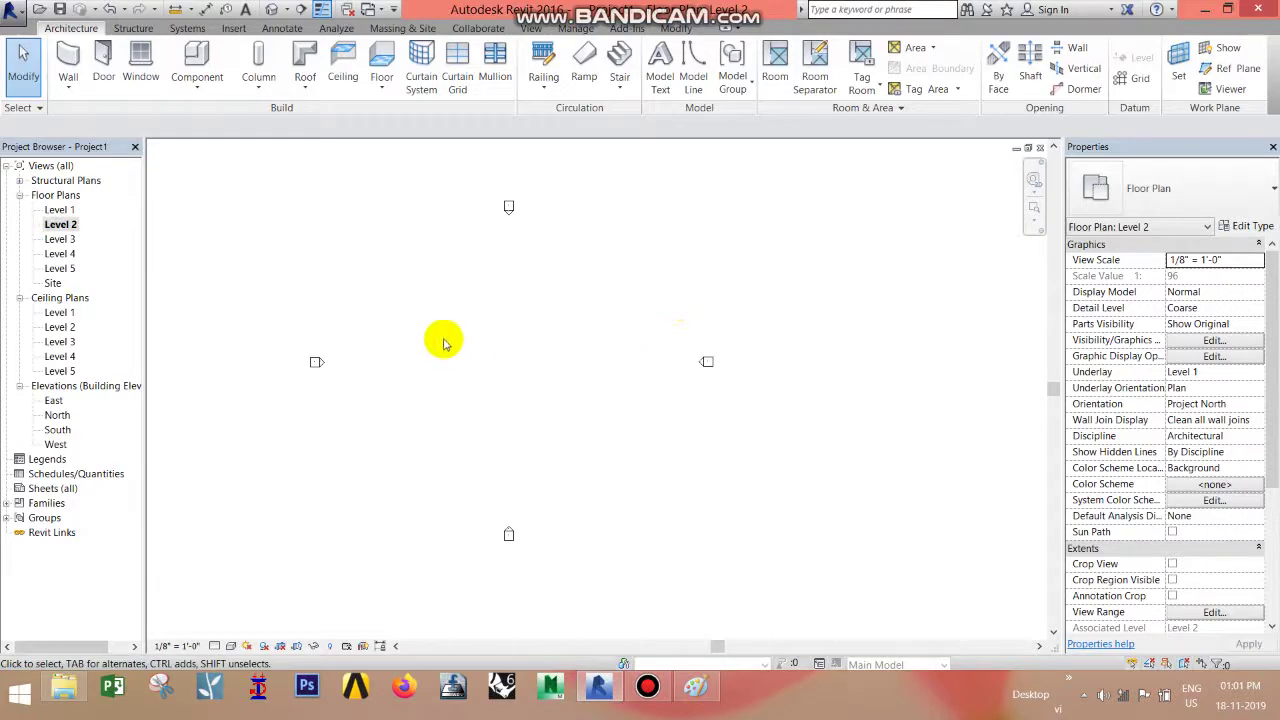
click(692, 690)
ctrl+scroll(871, 143, up, 1)
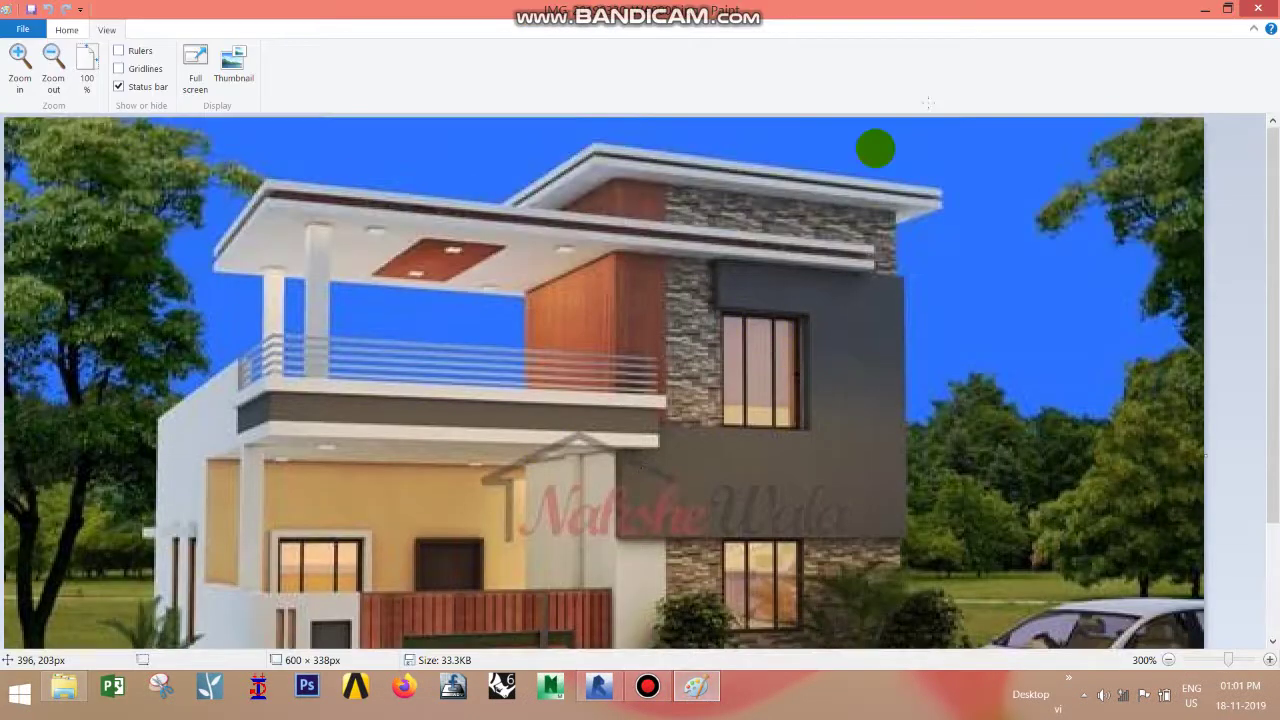
click(1203, 9)
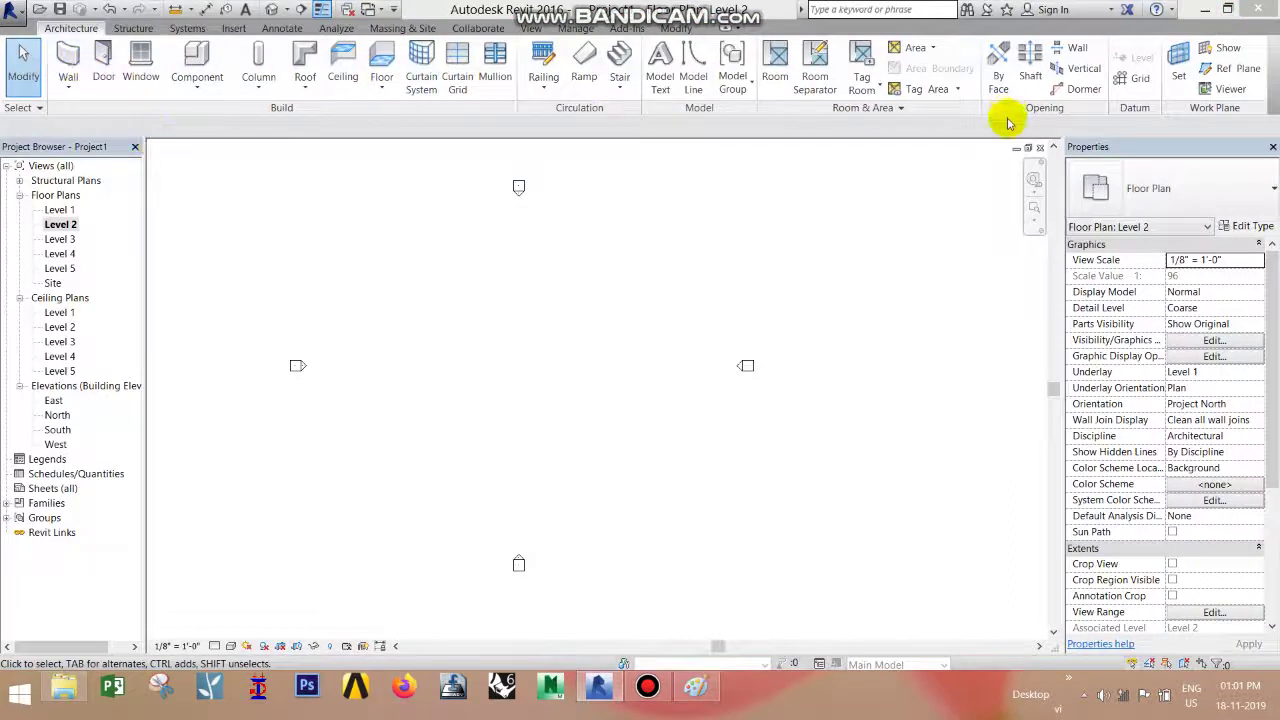
middle_drag(520, 418, 623, 463)
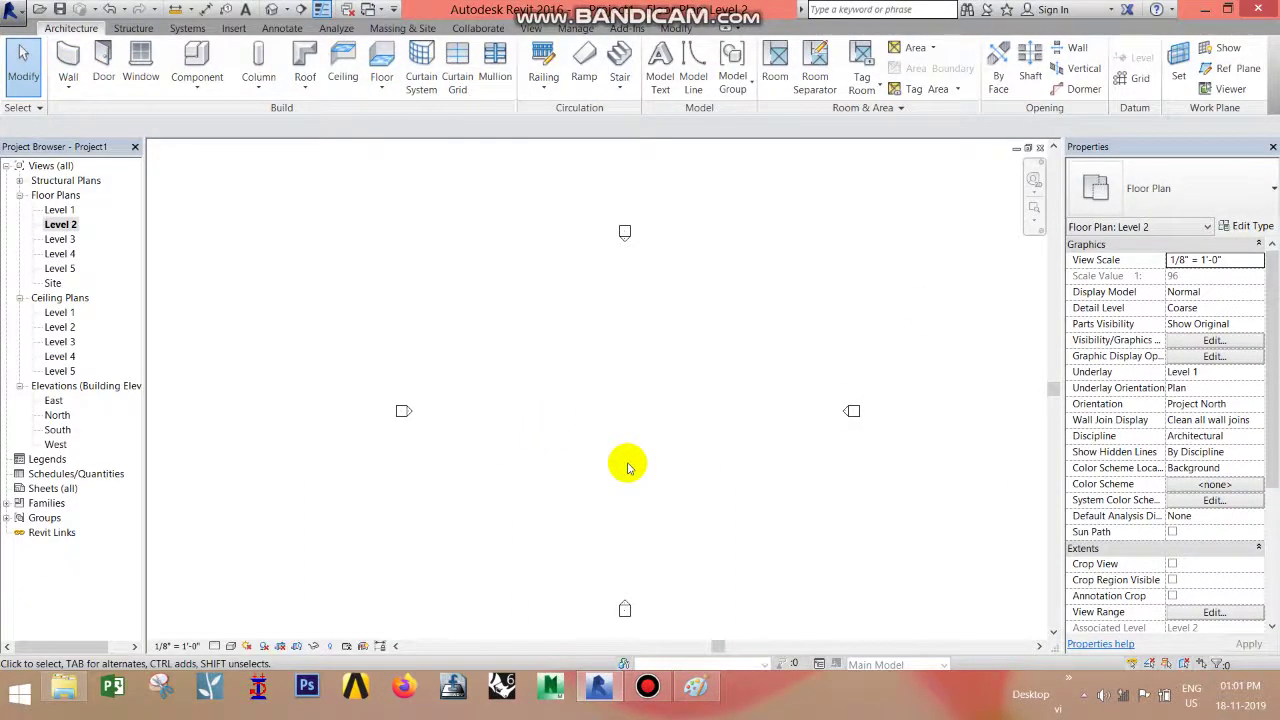
middle_drag(471, 400, 450, 372)
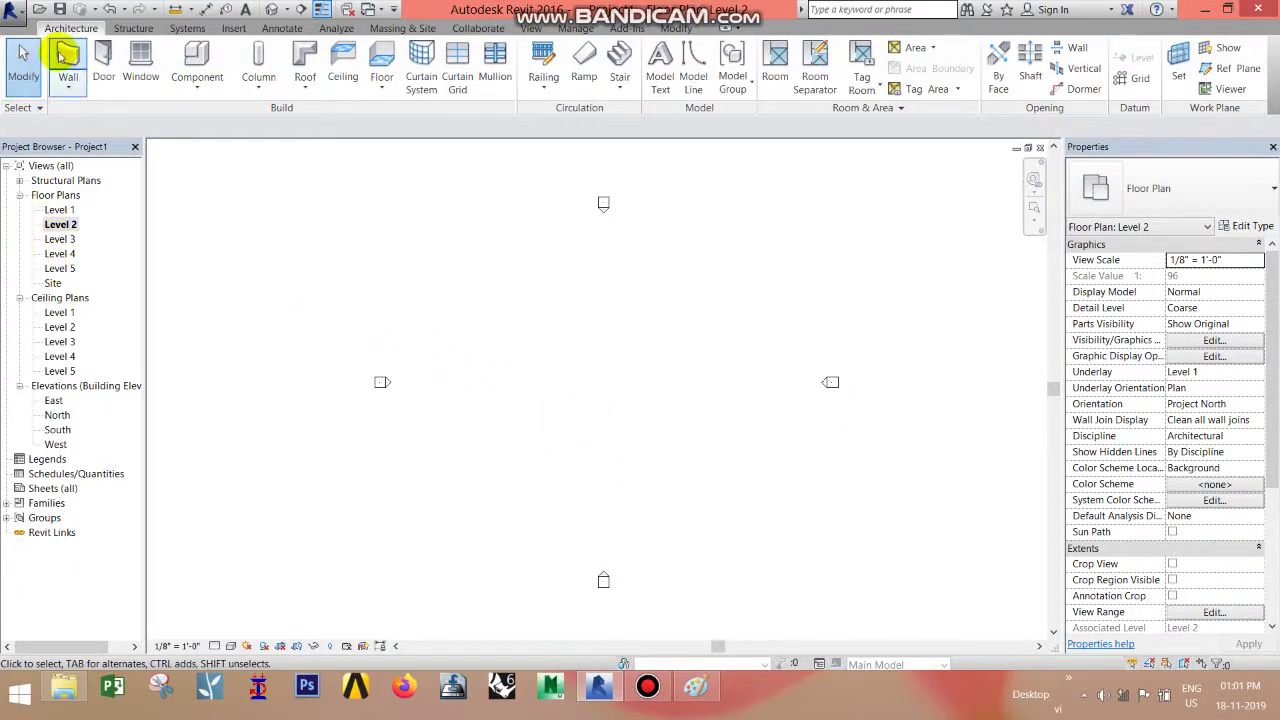
Step: Start the Wall tool with Height set to Level 3 and Location Line kept at Wall Centerline
click(65, 57)
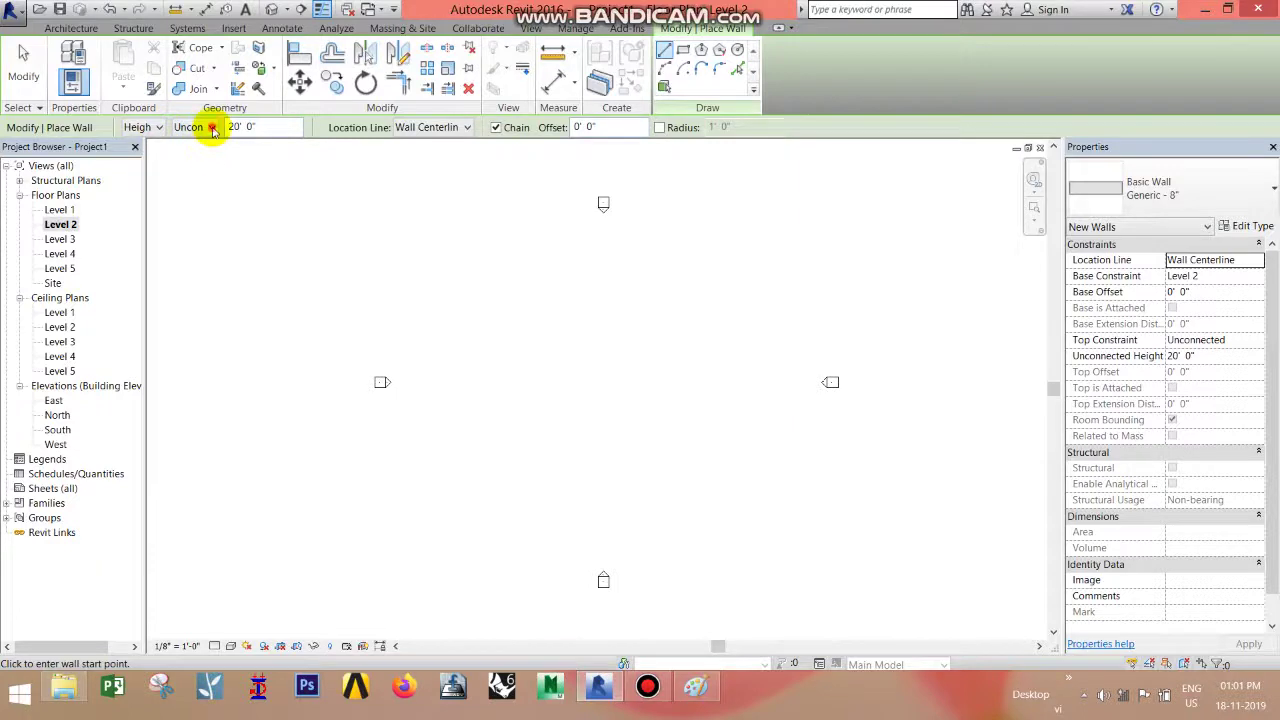
click(212, 131)
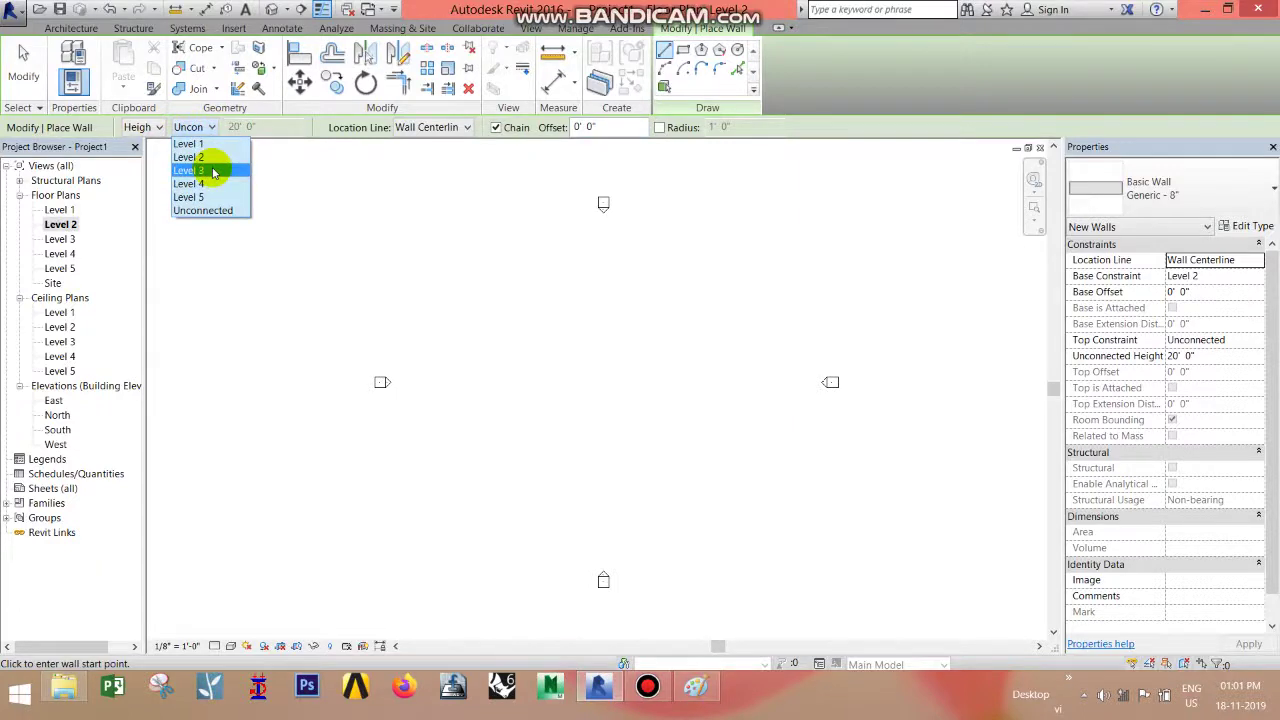
click(213, 172)
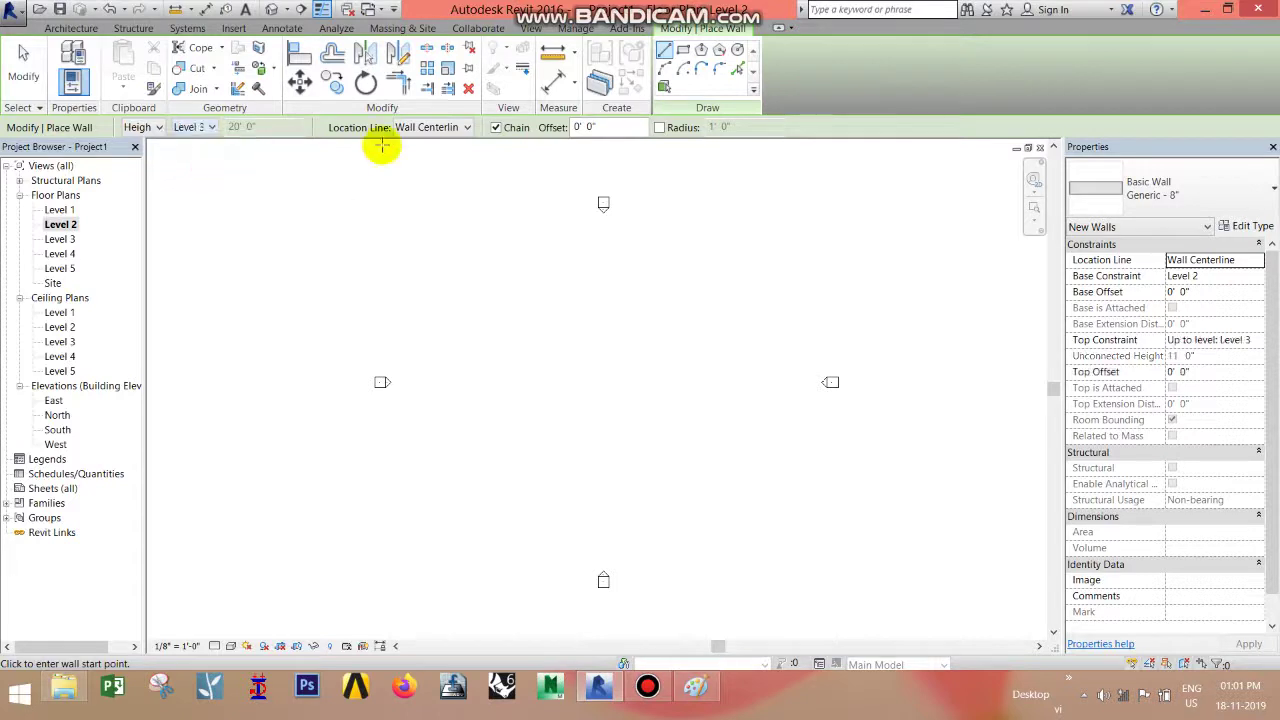
click(430, 129)
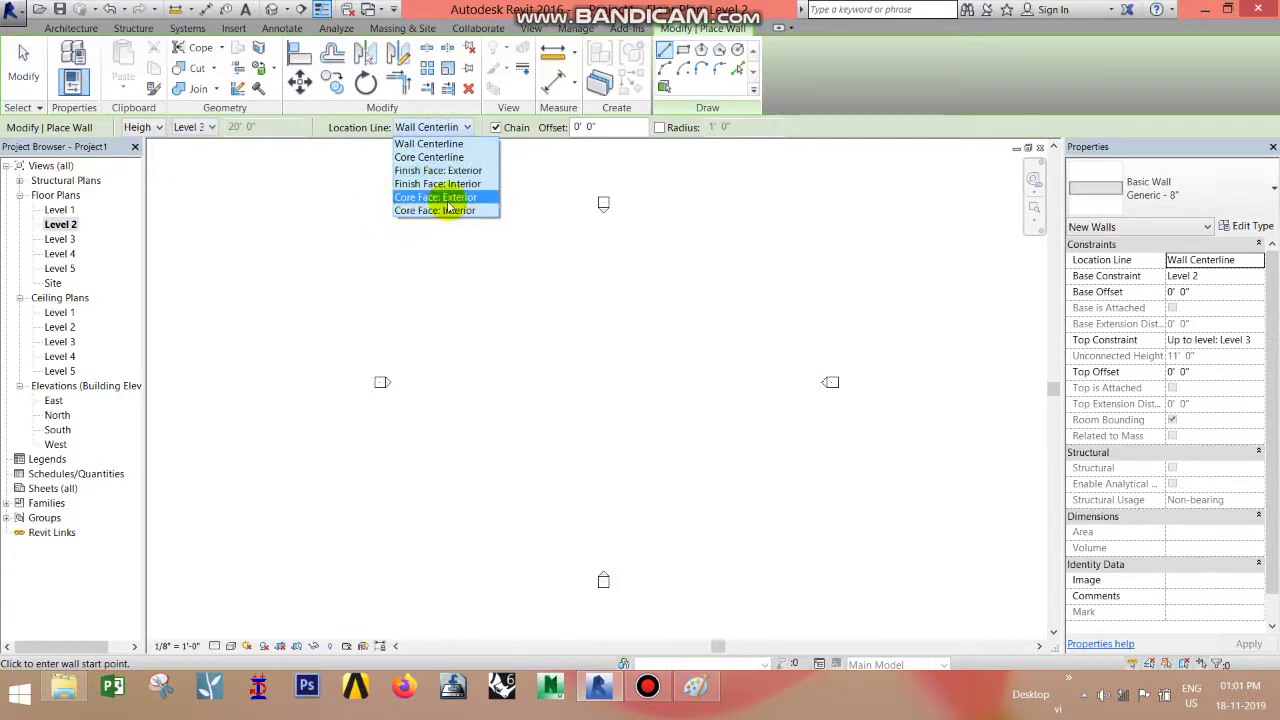
click(560, 36)
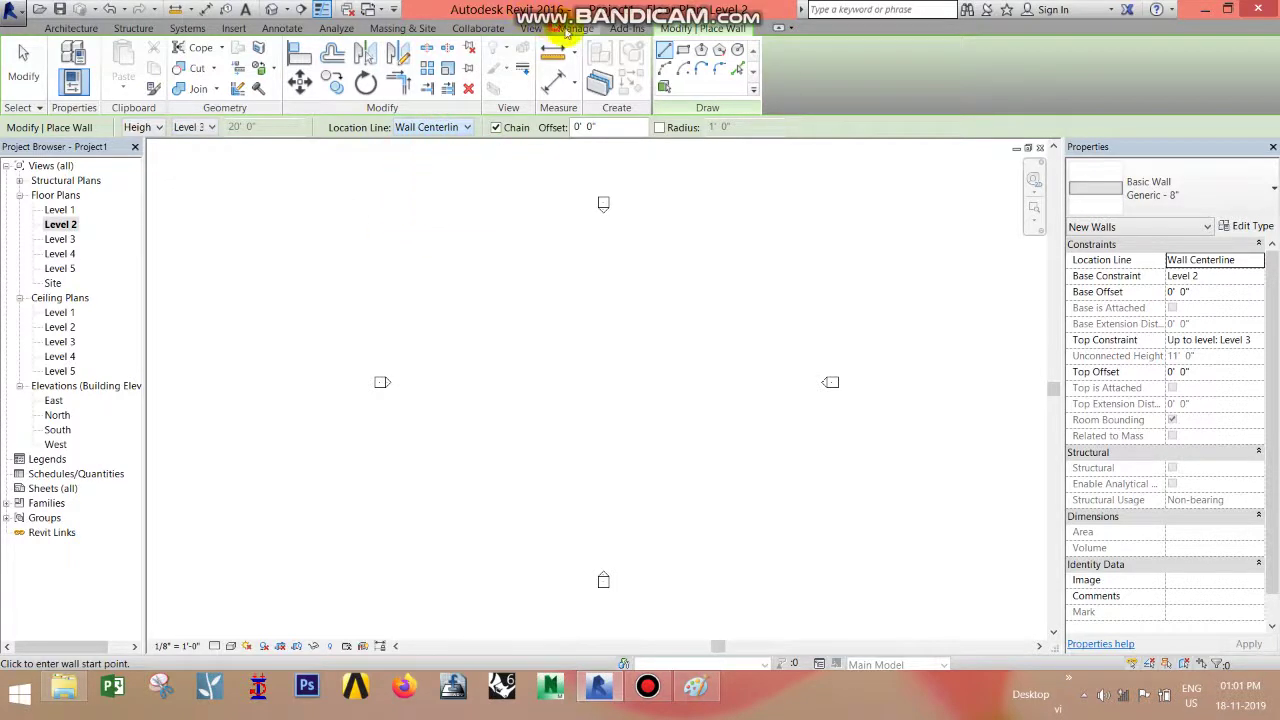
click(575, 28)
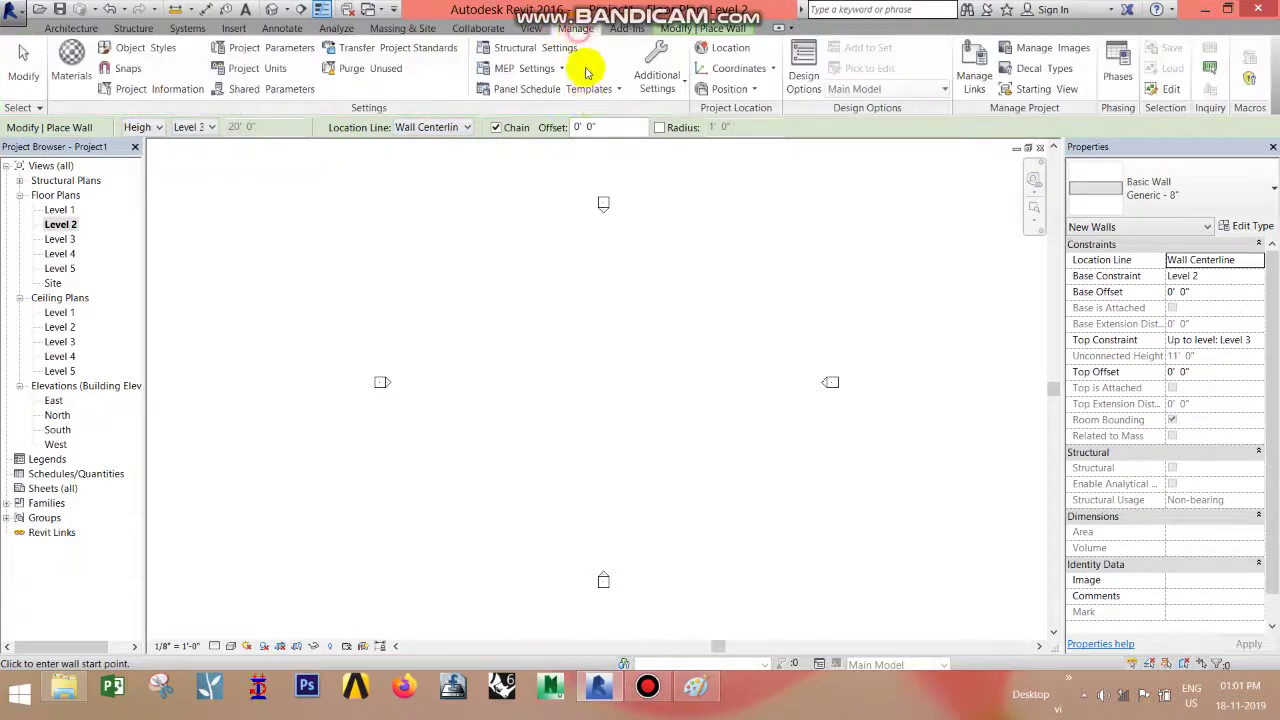
click(71, 28)
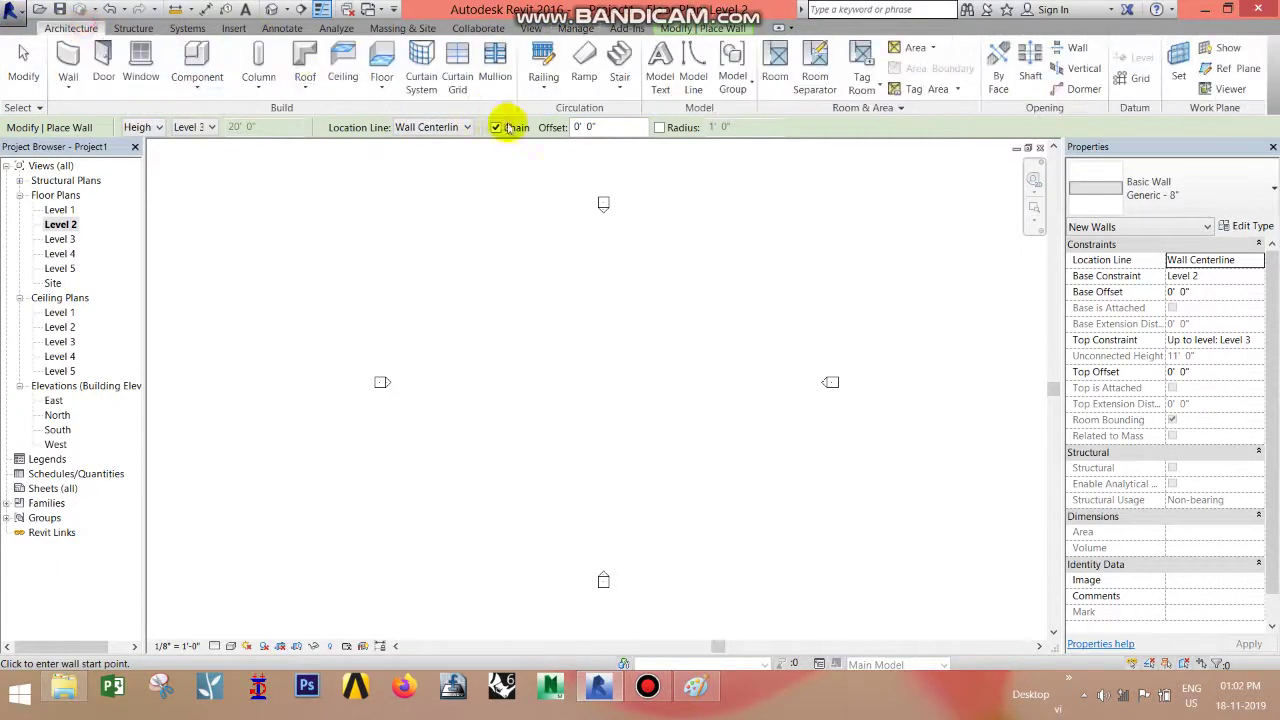
click(428, 127)
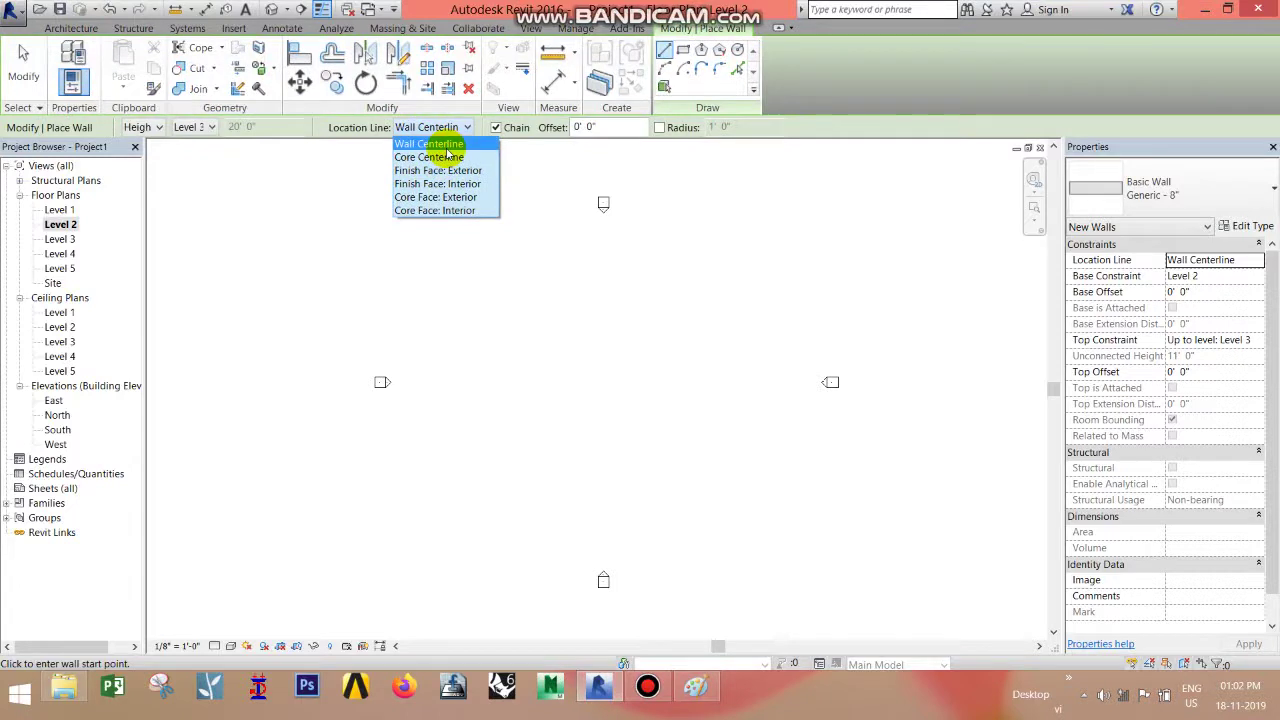
click(446, 146)
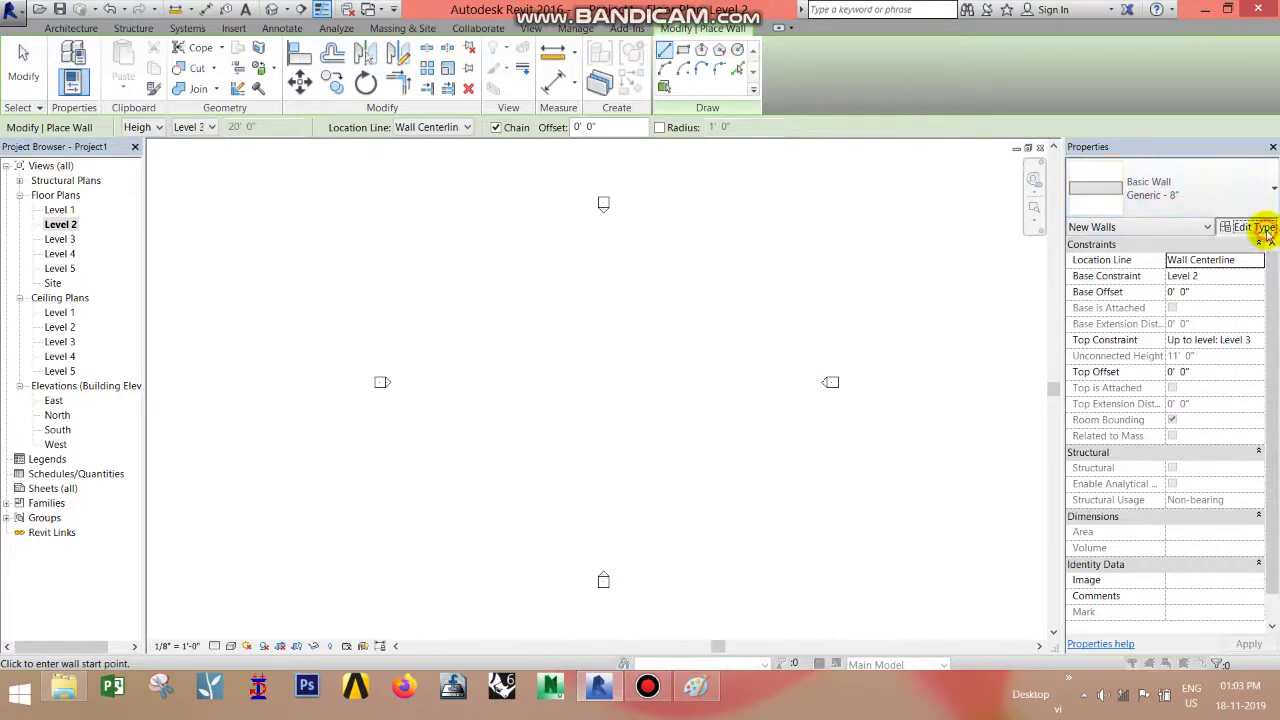
Step: Duplicate Generic - 8" as wall type mw 9" with a 0' 9" structure layer
click(1250, 226)
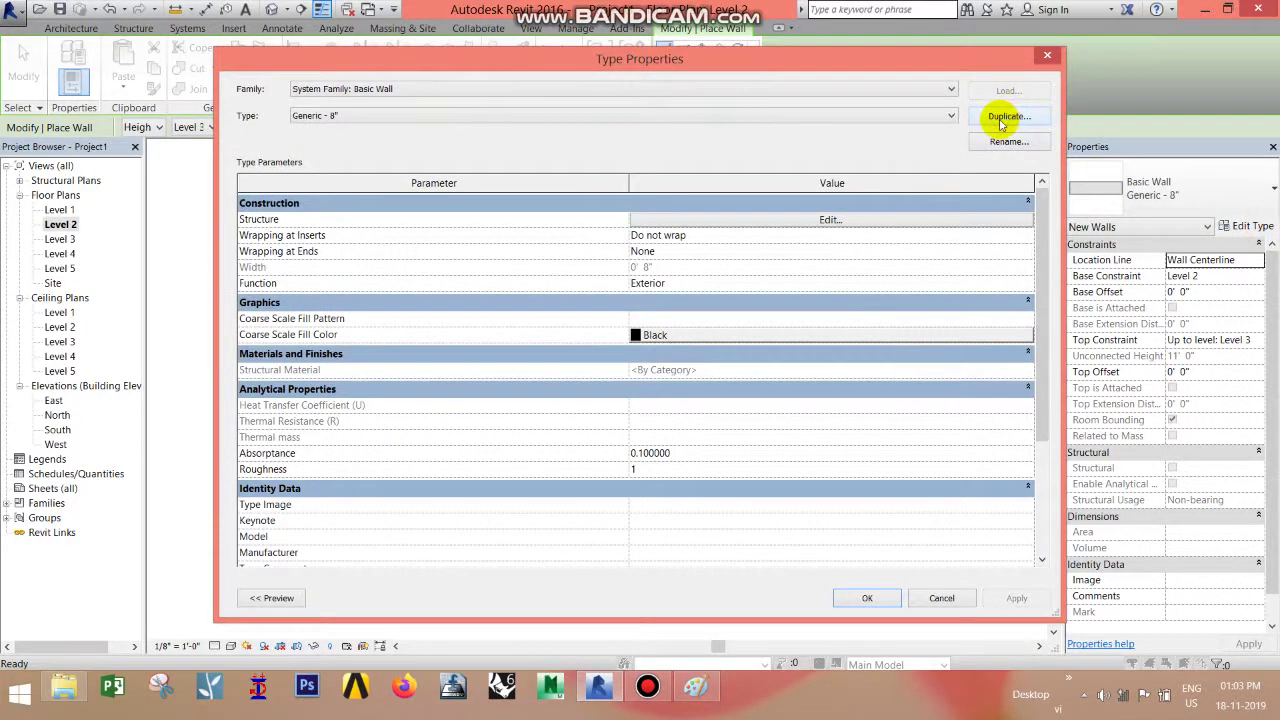
click(1001, 121)
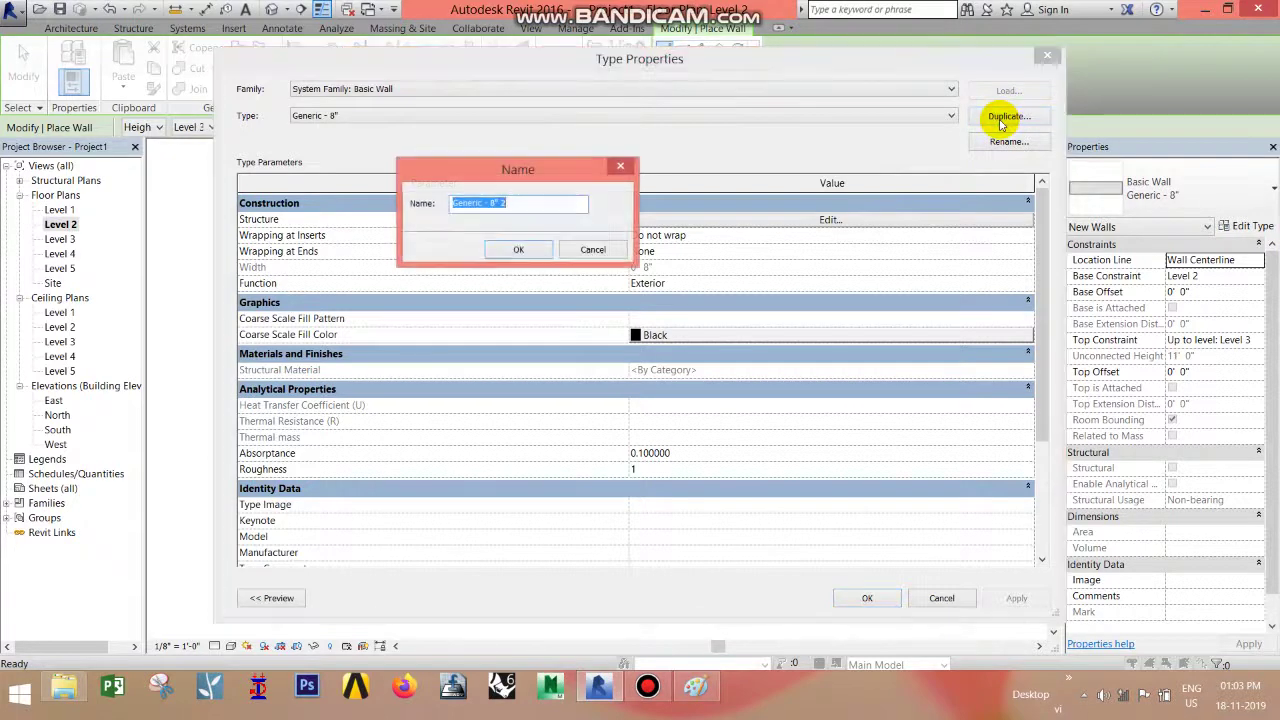
text(mw )
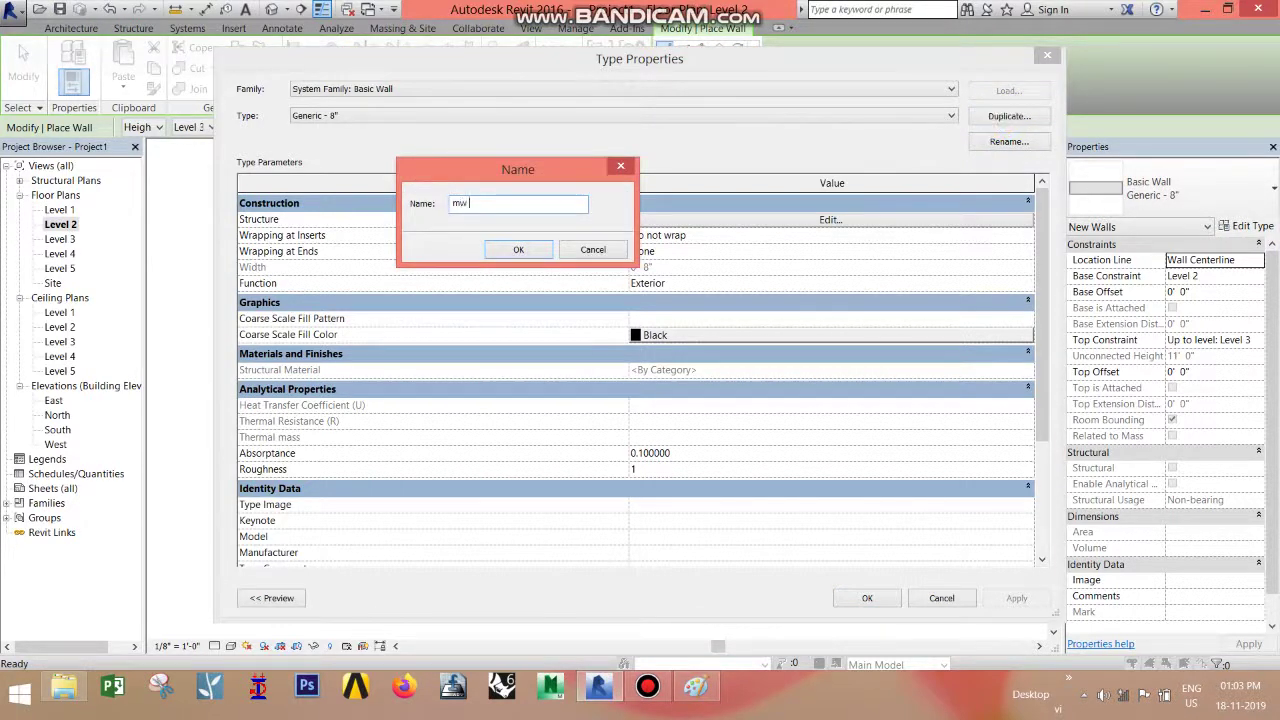
text(9")
key(Return)
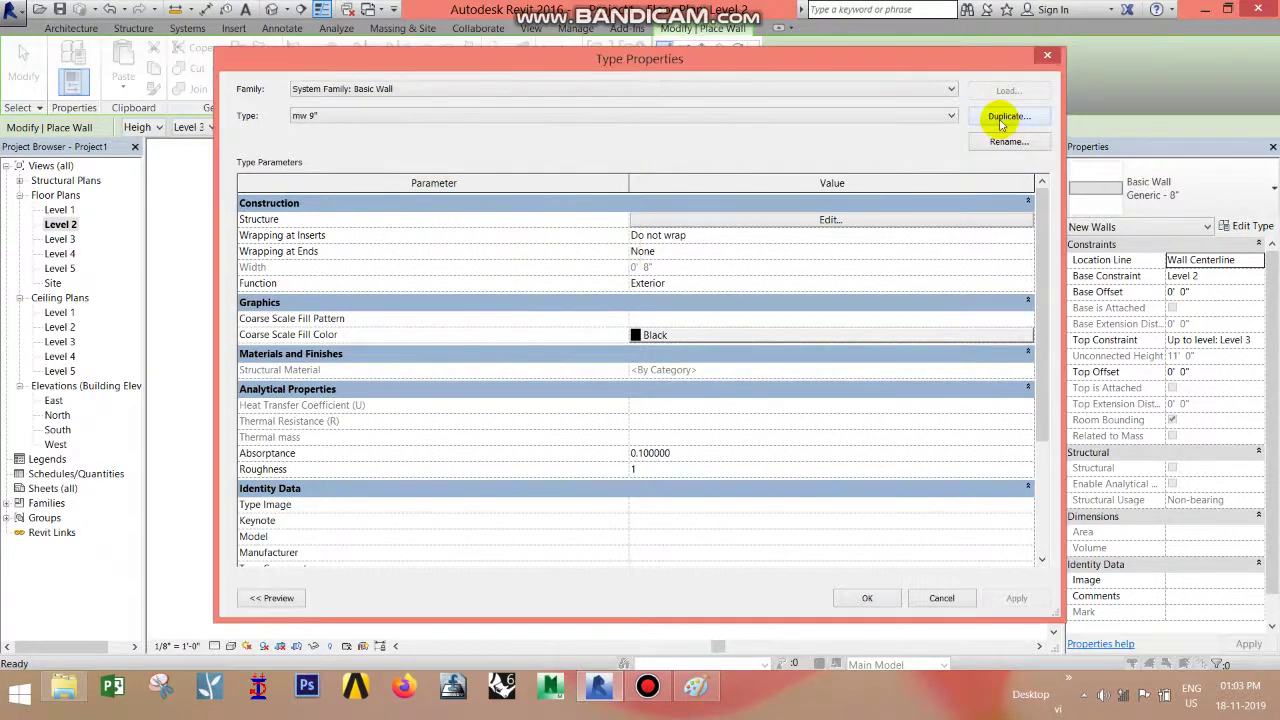
click(885, 205)
click(815, 205)
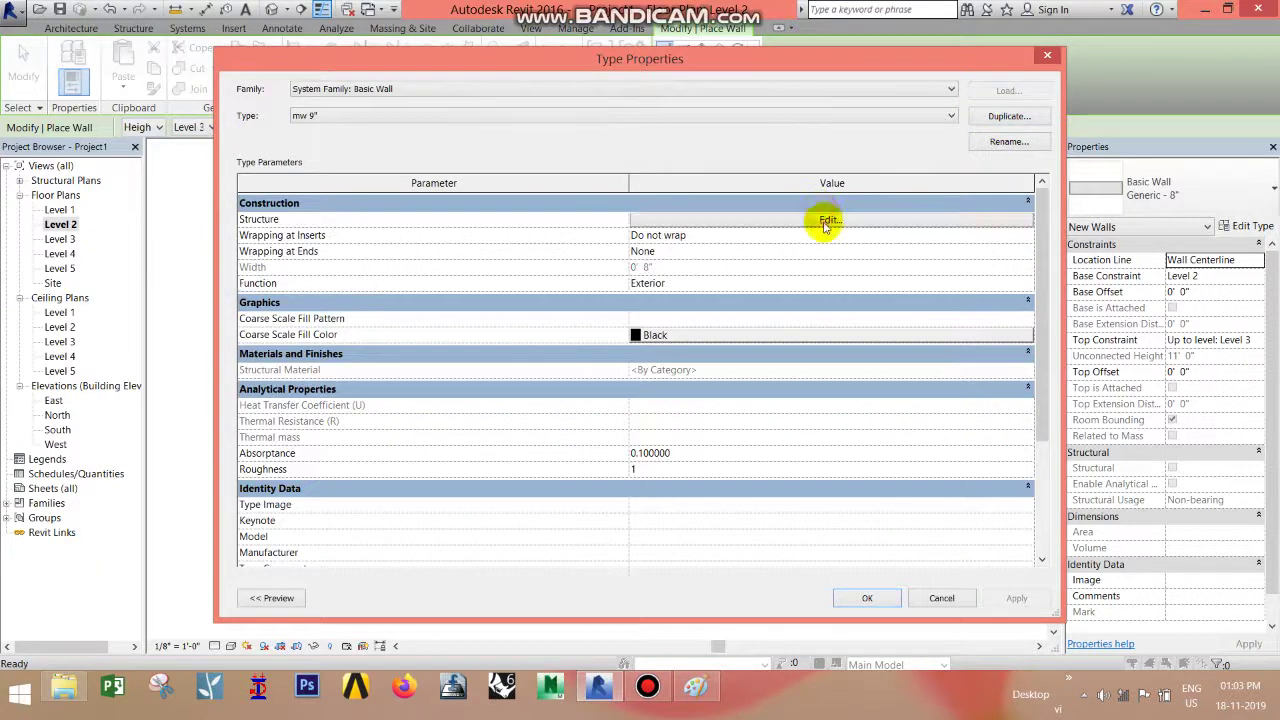
click(823, 219)
click(749, 218)
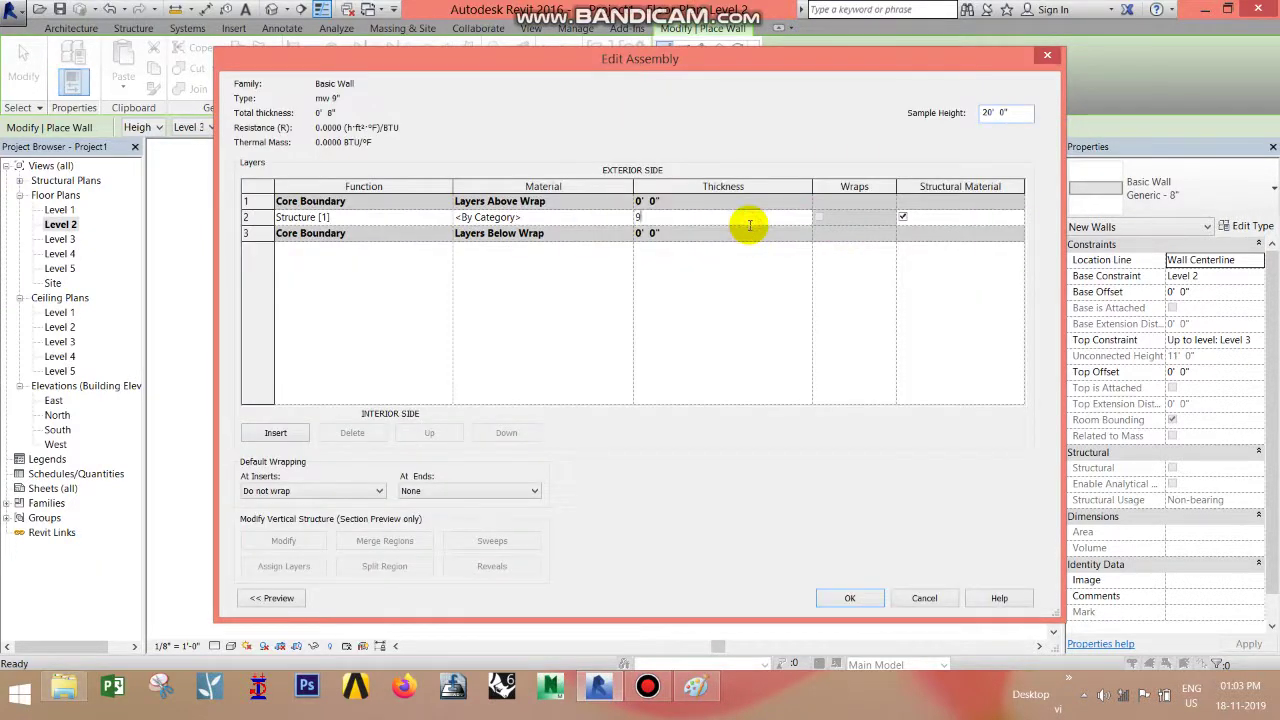
click(850, 598)
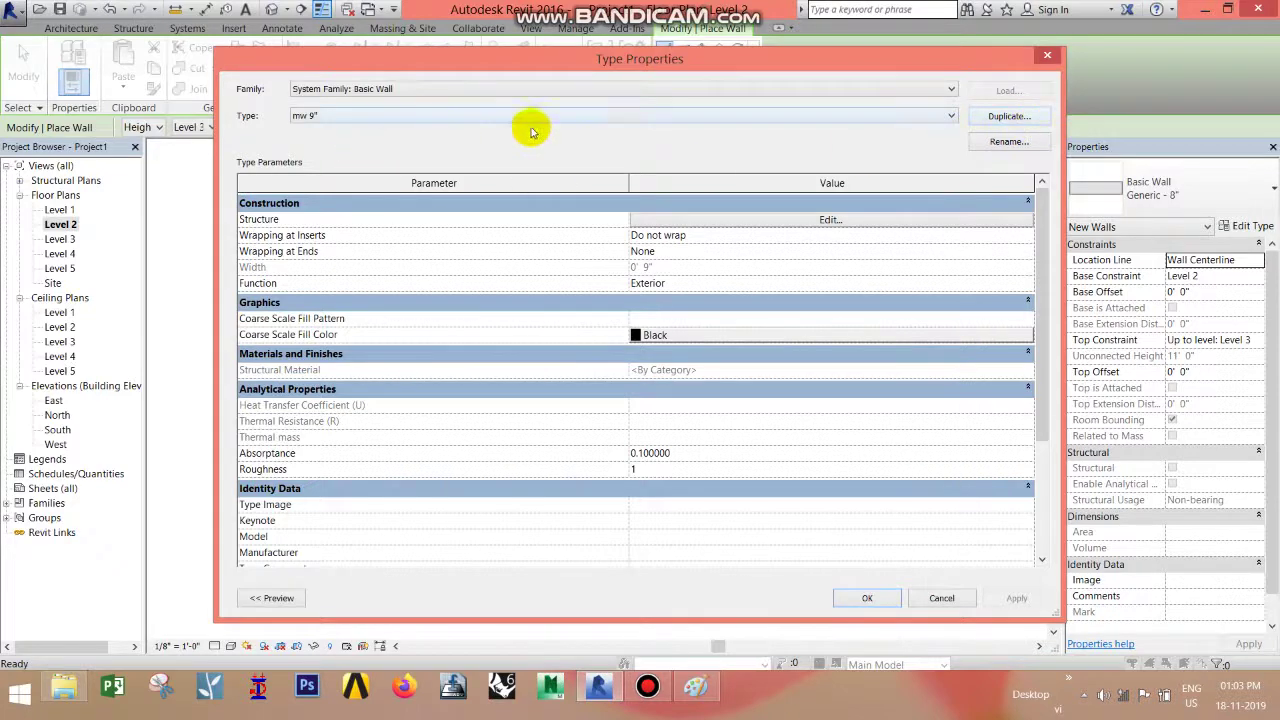
Step: Duplicate mw 9" as pw 4.5" with a 0' 4 1/2" structure layer
click(1020, 118)
text(pw 4.5")
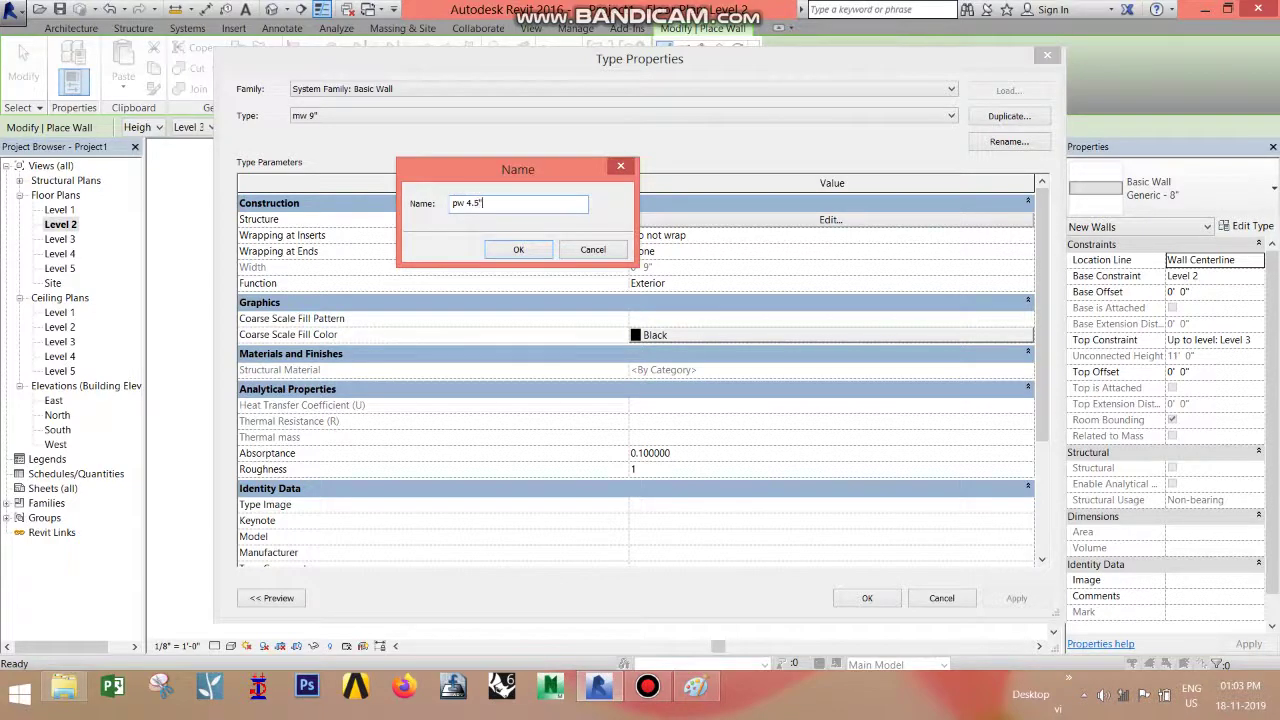
key(Return)
click(864, 219)
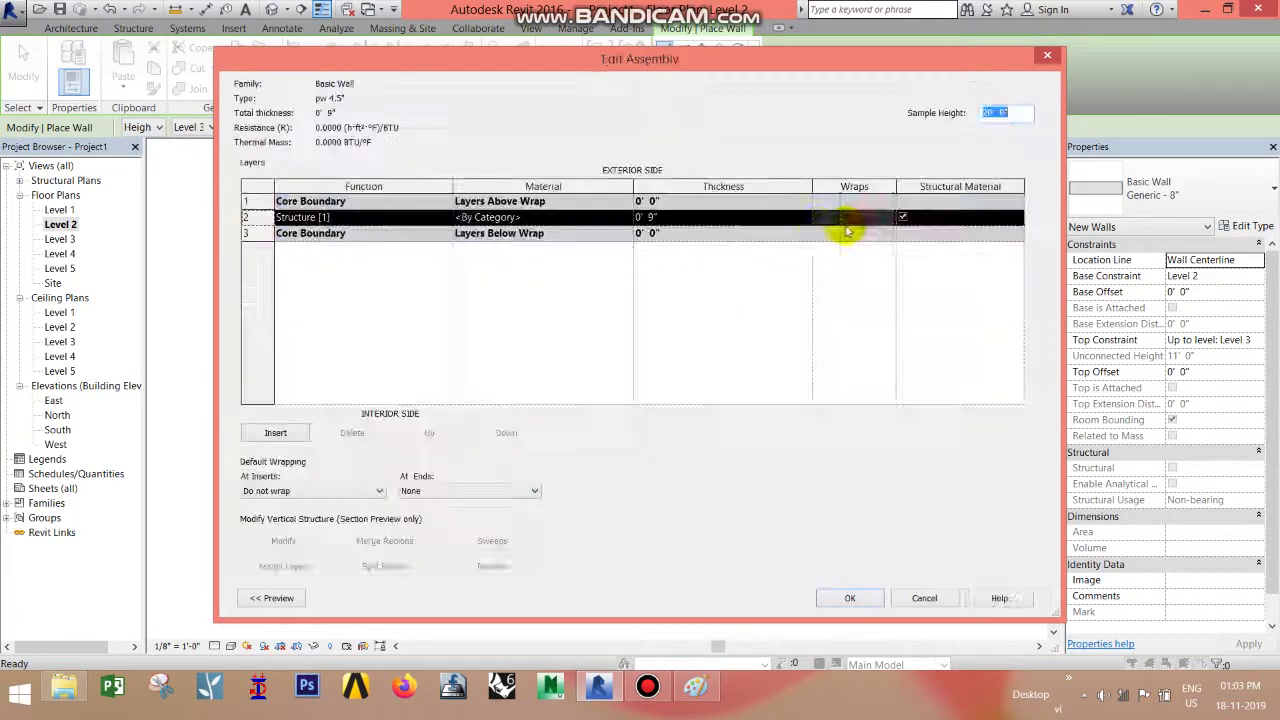
click(757, 220)
text(4 1/2)
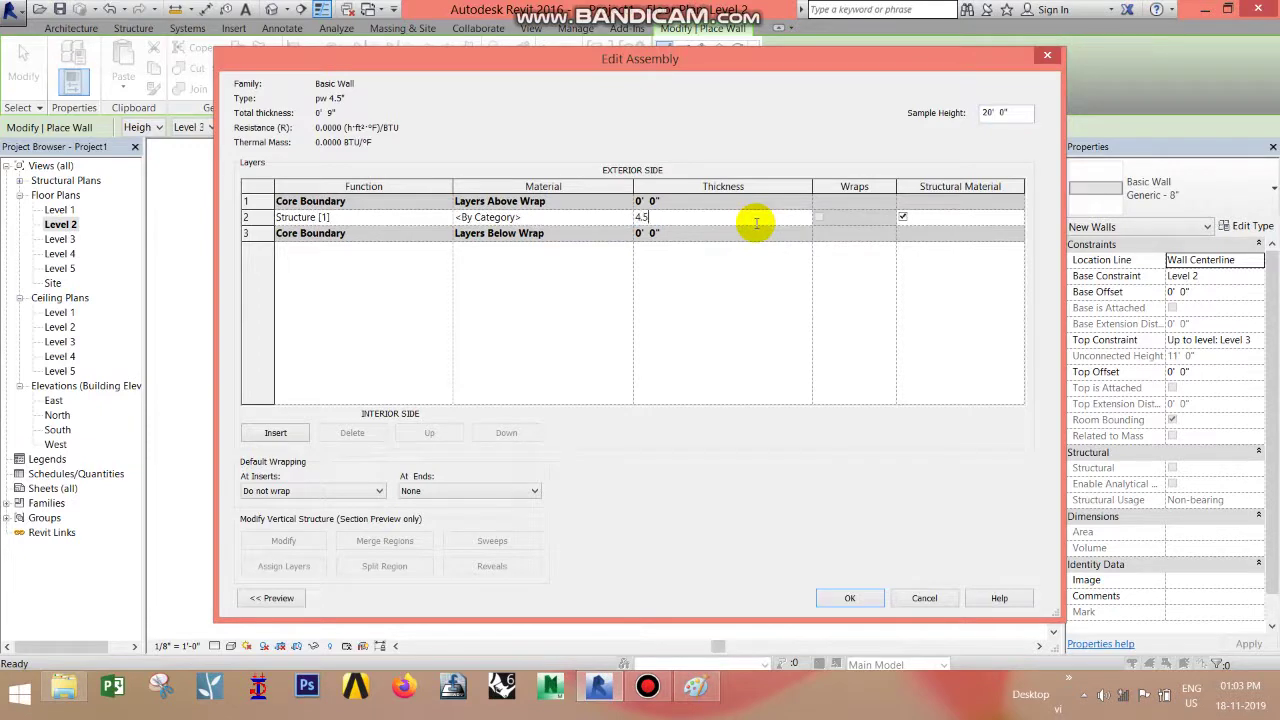
click(851, 599)
Step: Check pw 4.5" Width in its type properties, then select mw 9" as the active wall type
click(855, 600)
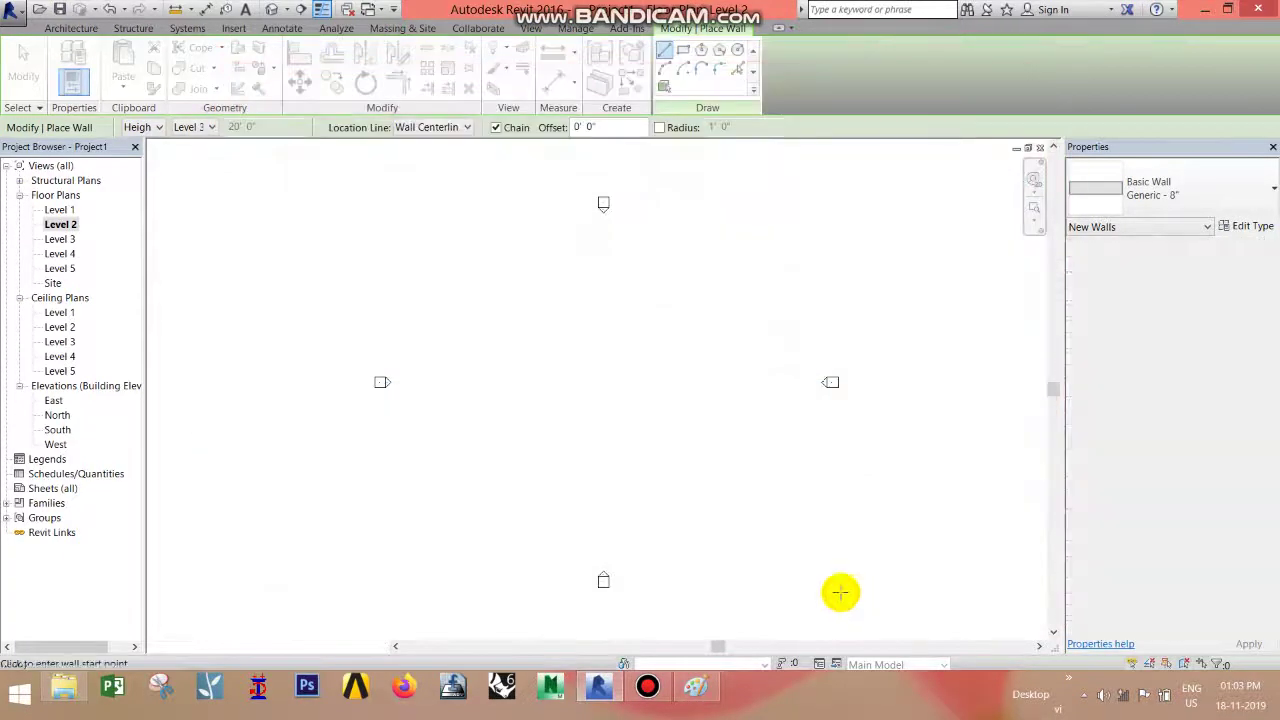
click(1172, 185)
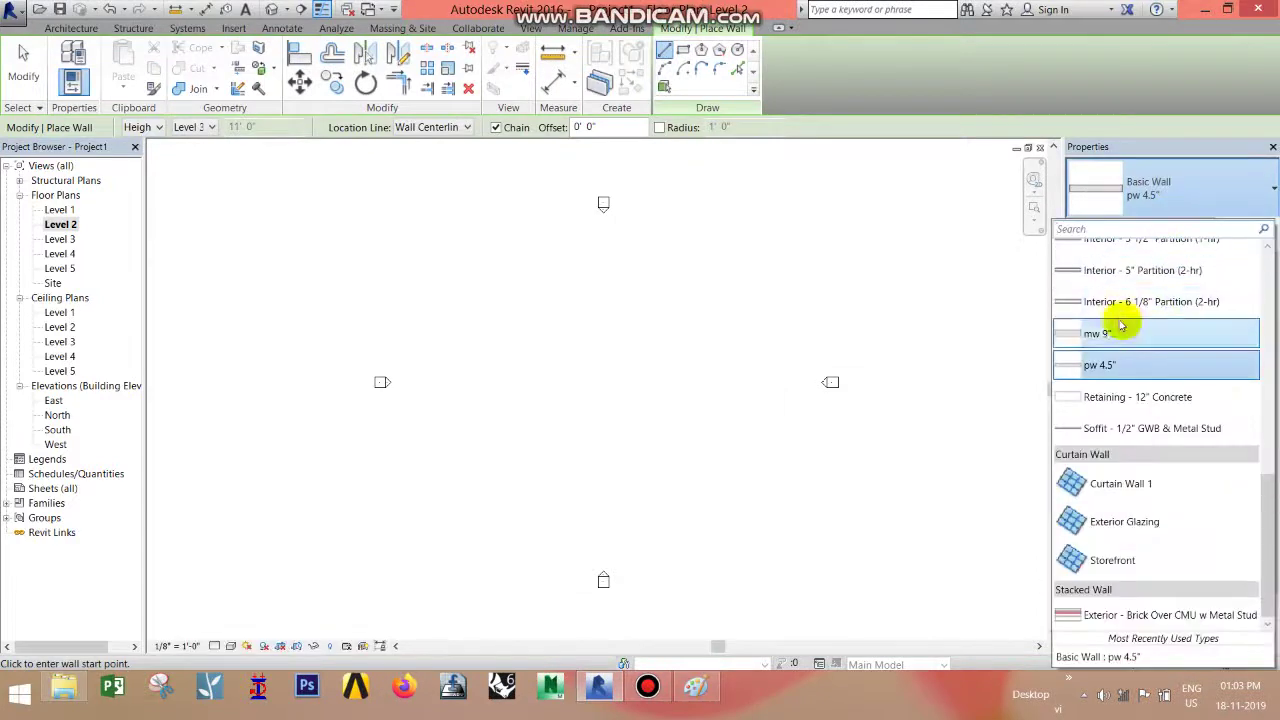
click(1110, 334)
click(1166, 202)
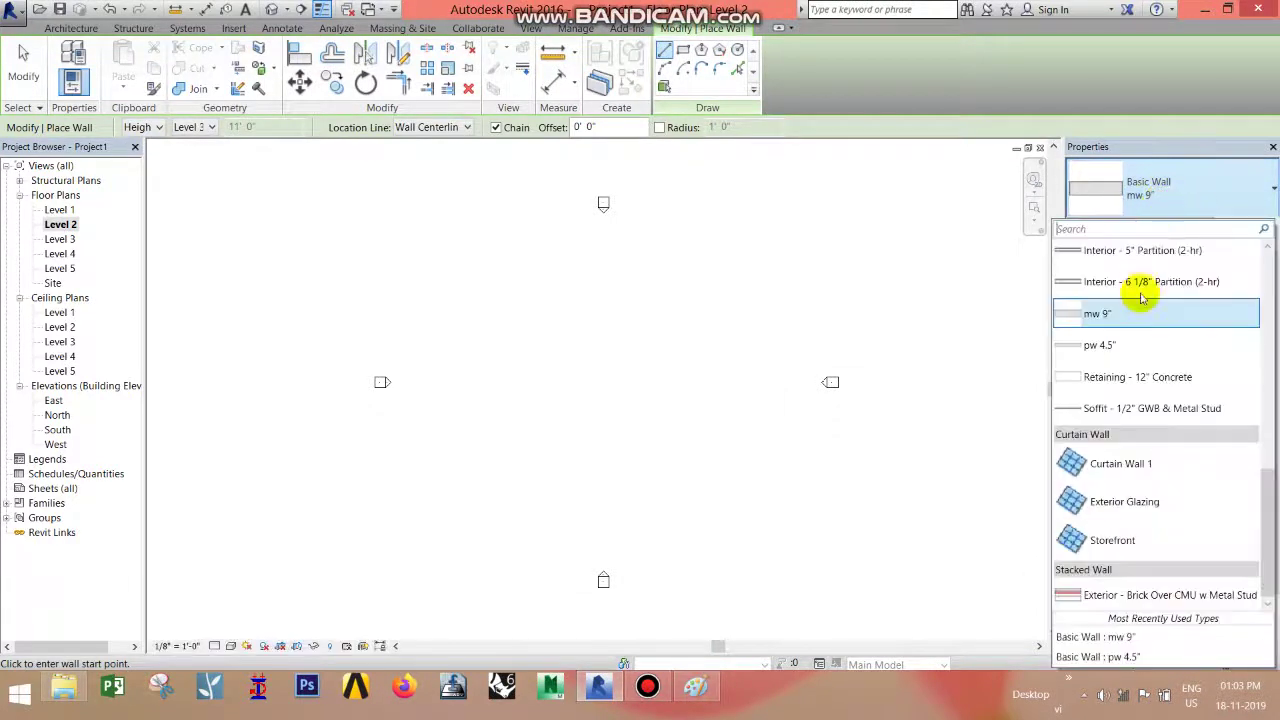
click(1120, 345)
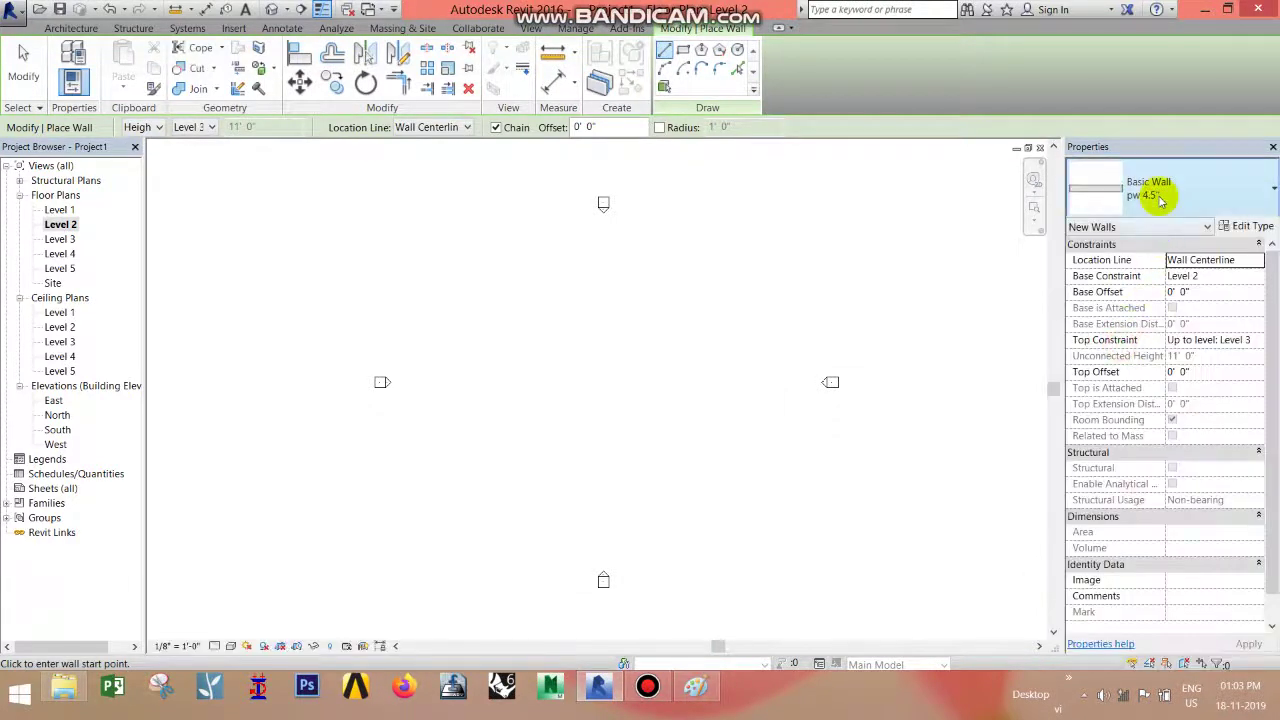
click(1250, 226)
click(575, 116)
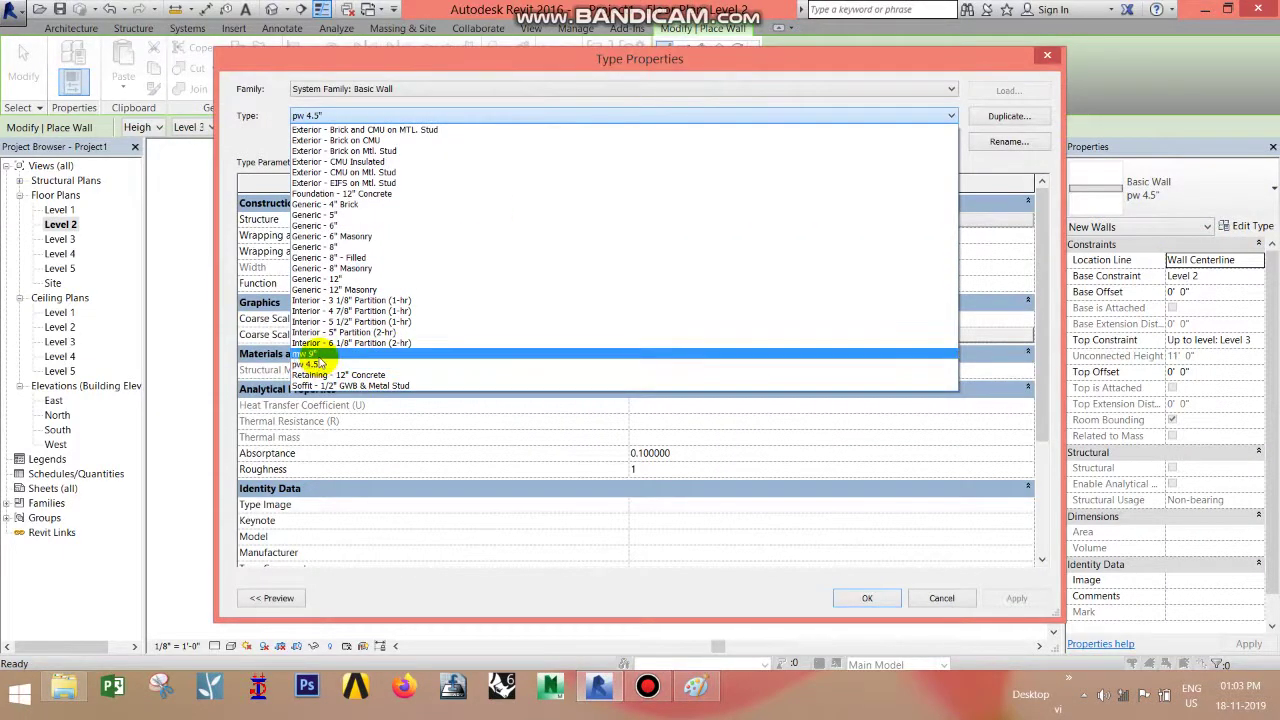
click(625, 115)
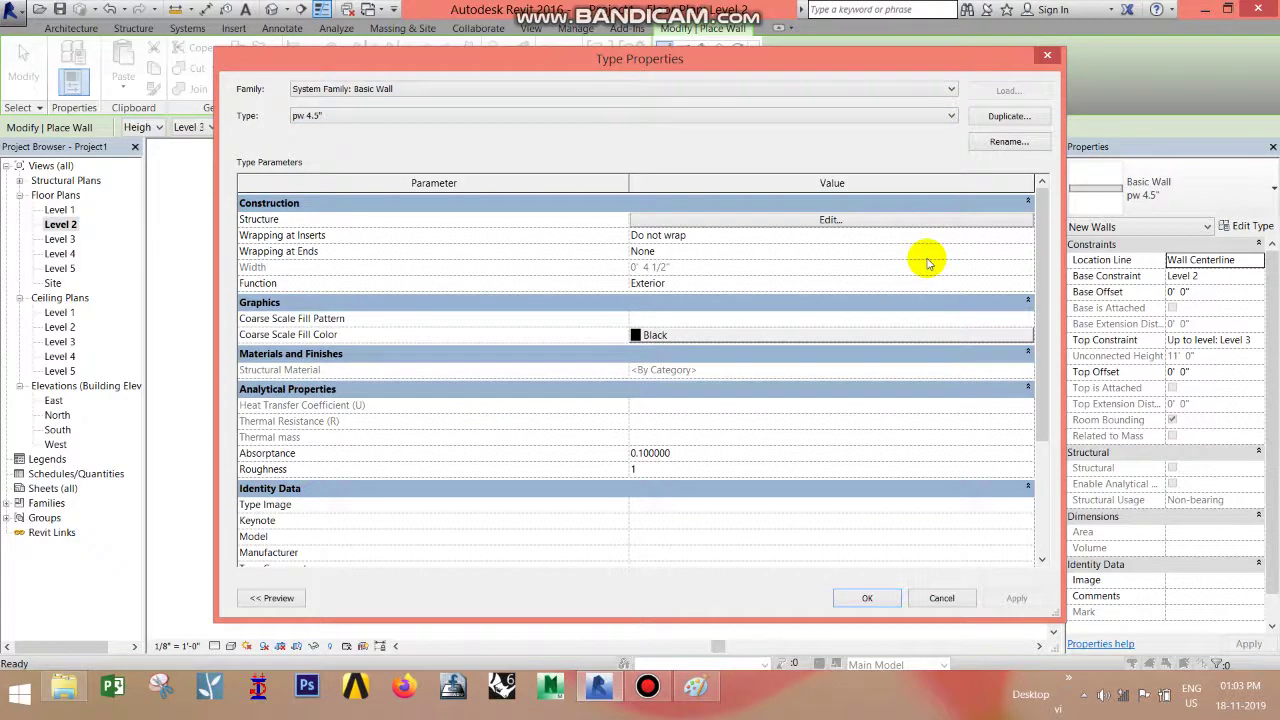
click(1047, 55)
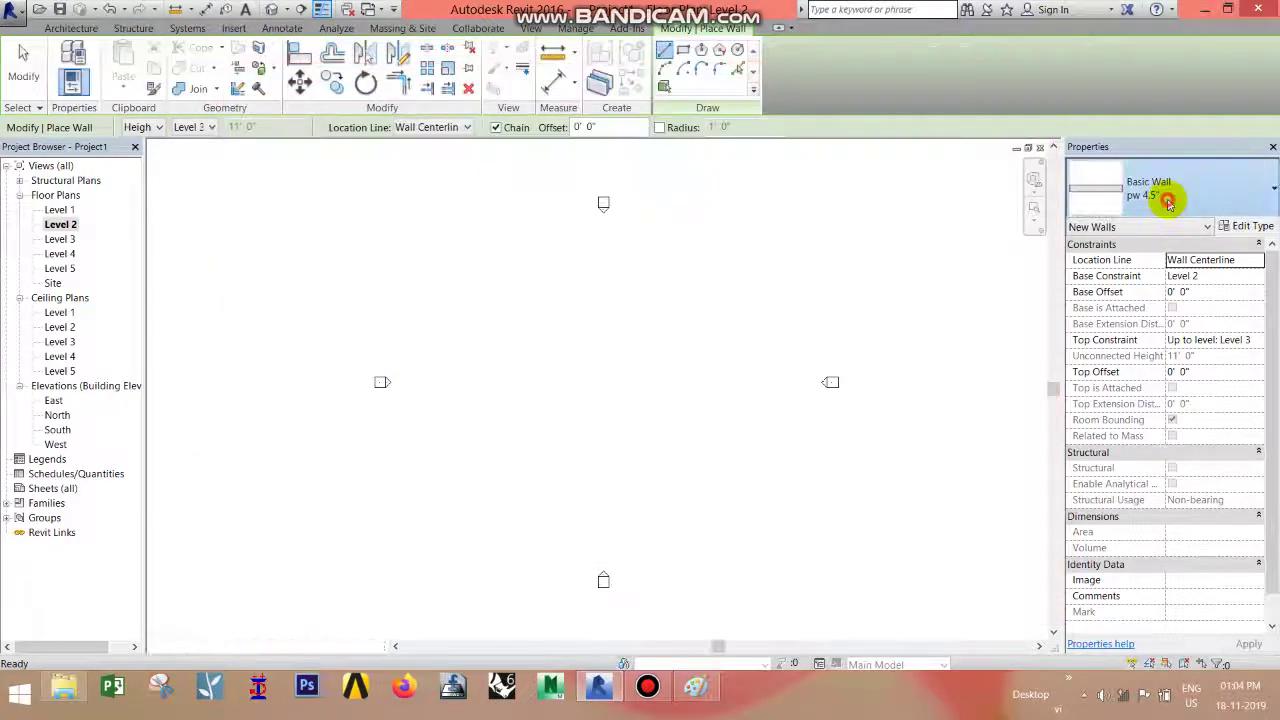
click(1168, 200)
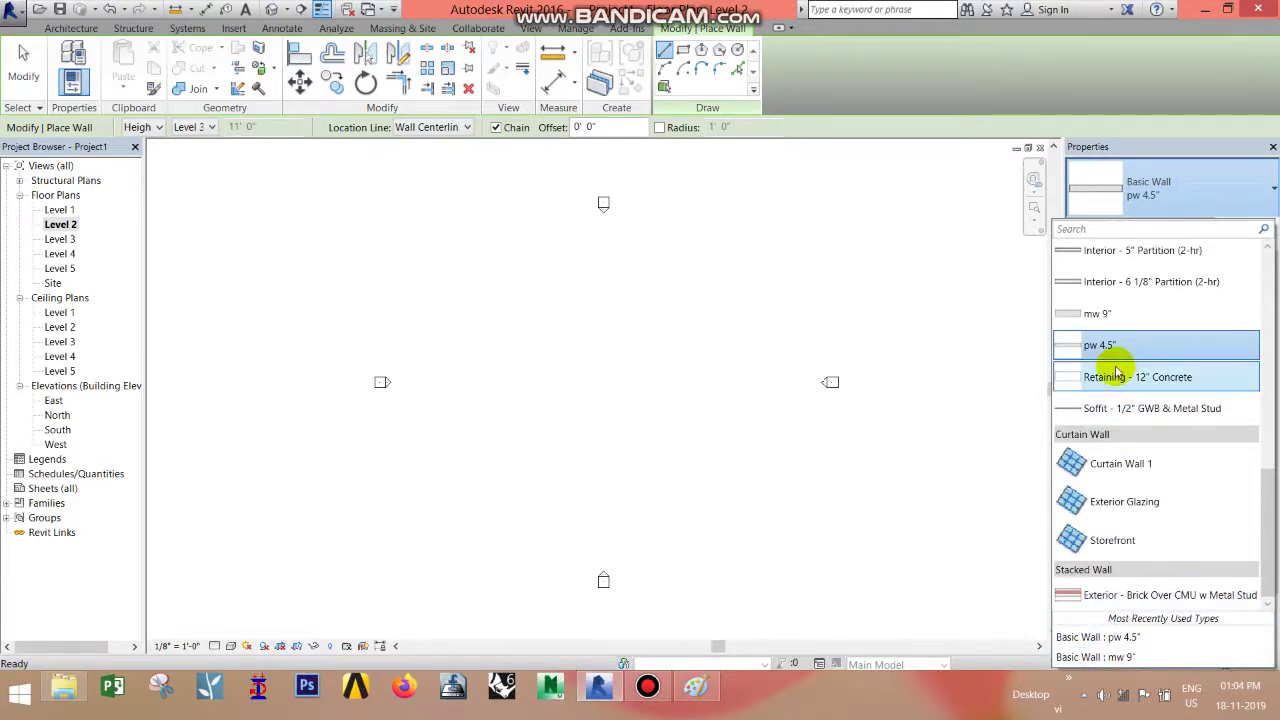
click(1128, 657)
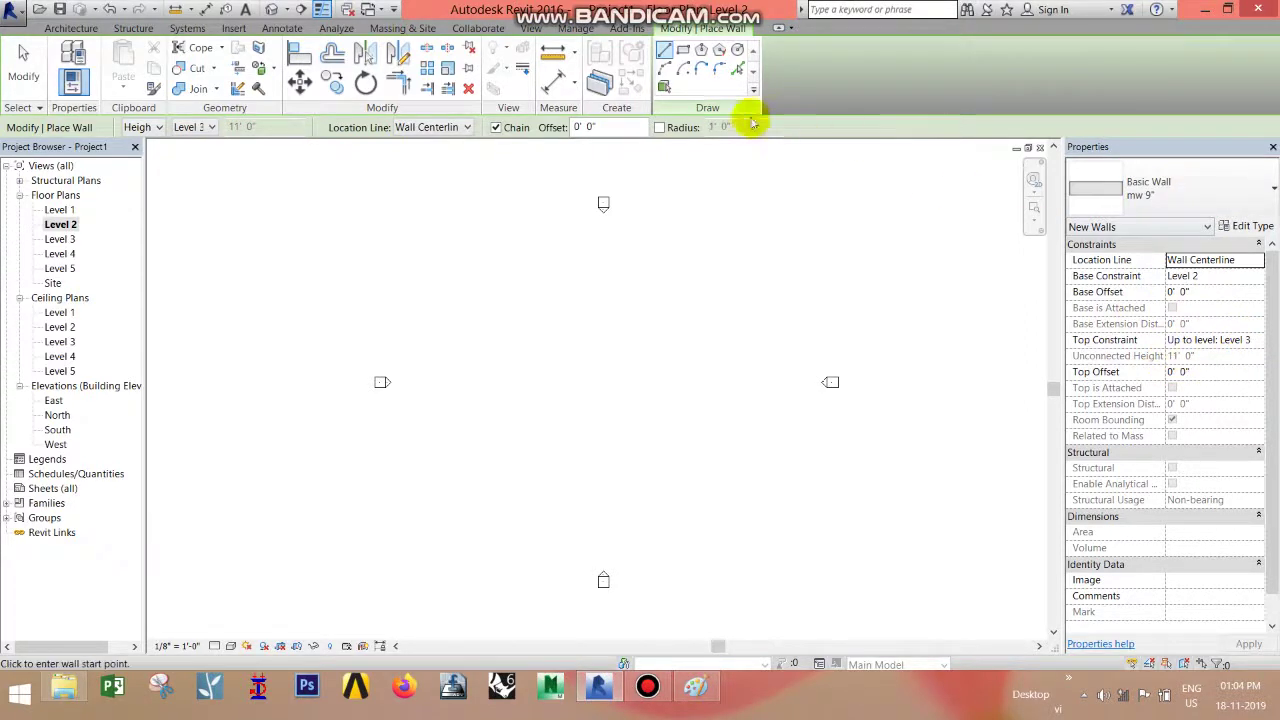
Step: Draw a 19'-9" by 16'-3" rectangle of mw 9" walls on Level 2
click(682, 50)
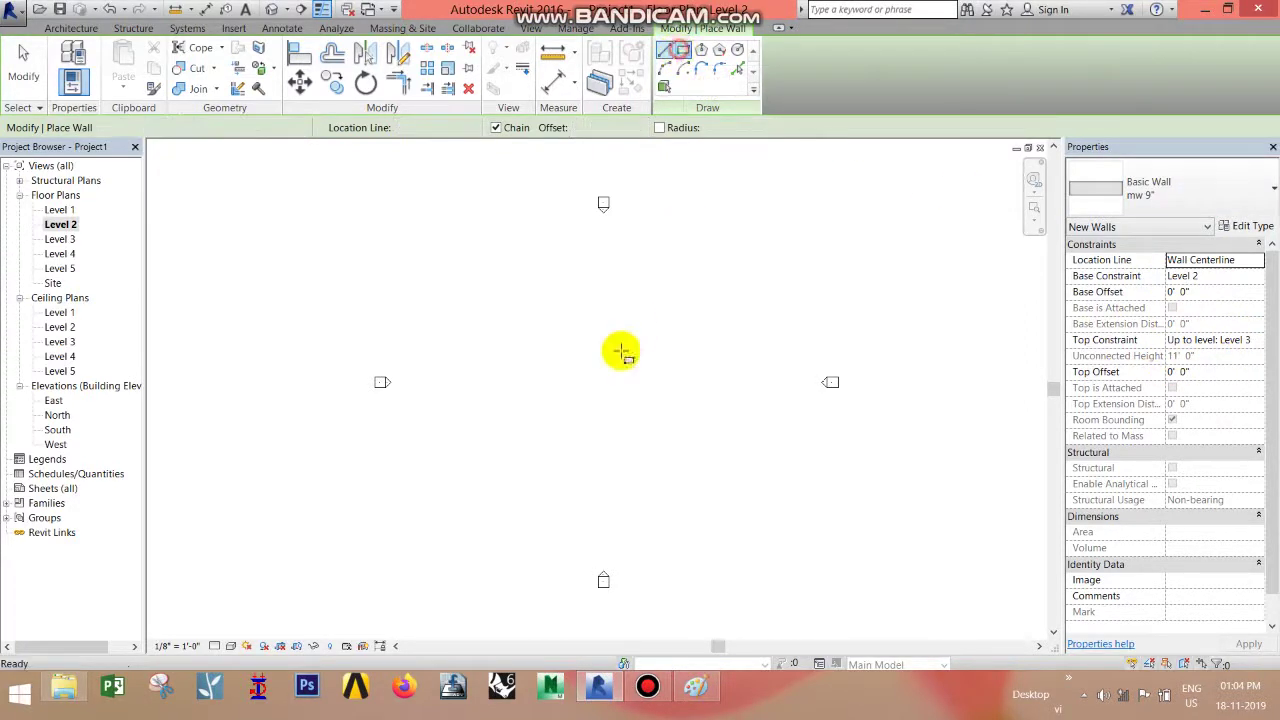
click(540, 312)
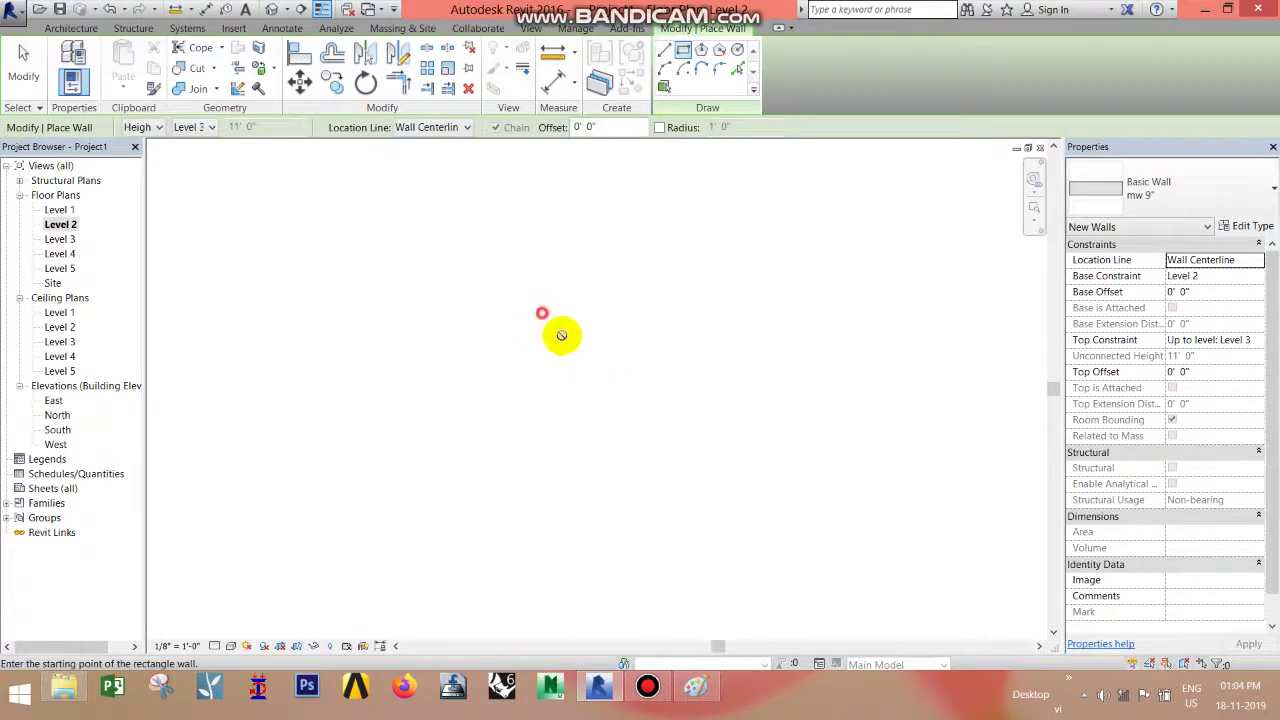
click(766, 494)
middle_drag(786, 390, 660, 340)
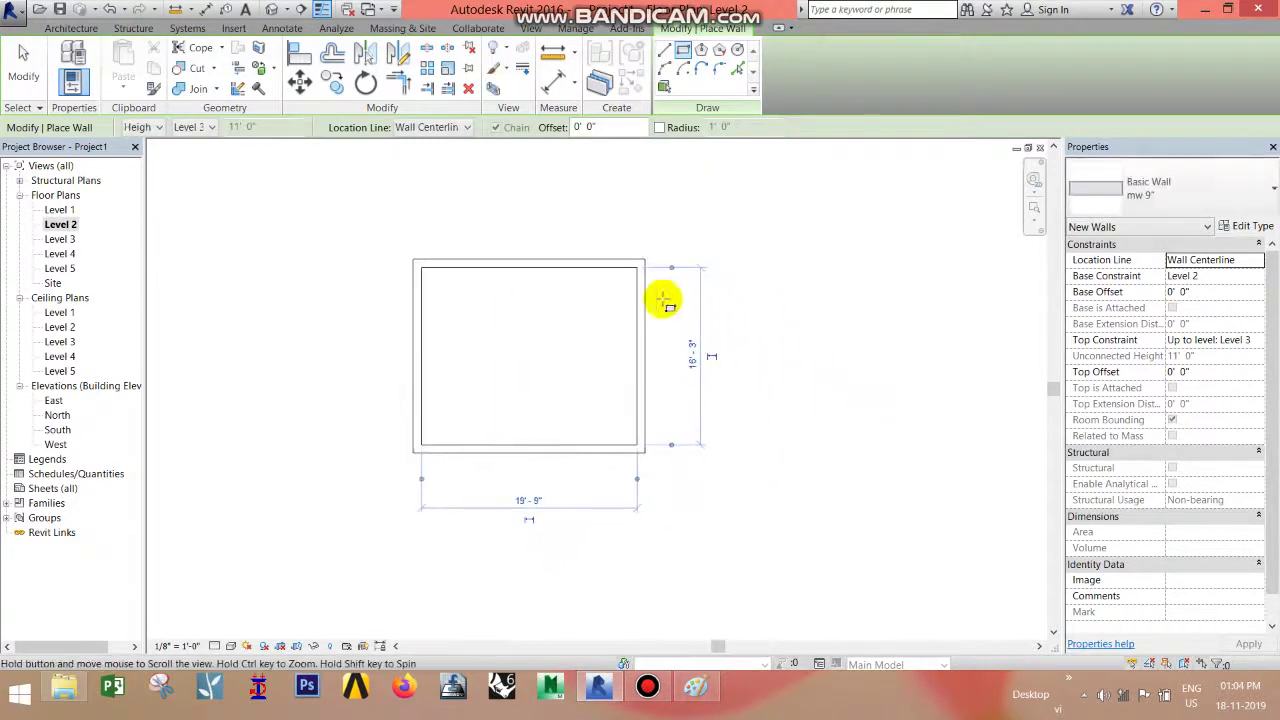
Step: Add a wing of straight walls off the rectangle's upper-right, closing onto its top wall
click(664, 50)
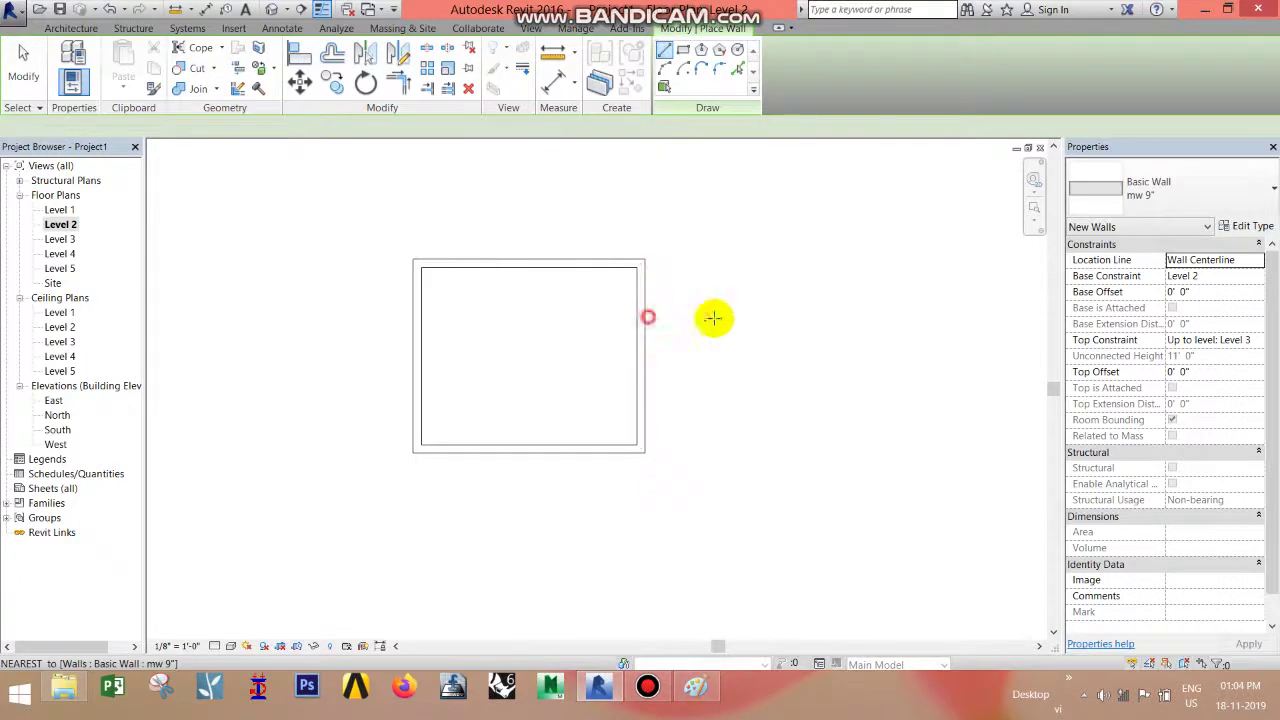
click(711, 317)
click(774, 316)
click(769, 200)
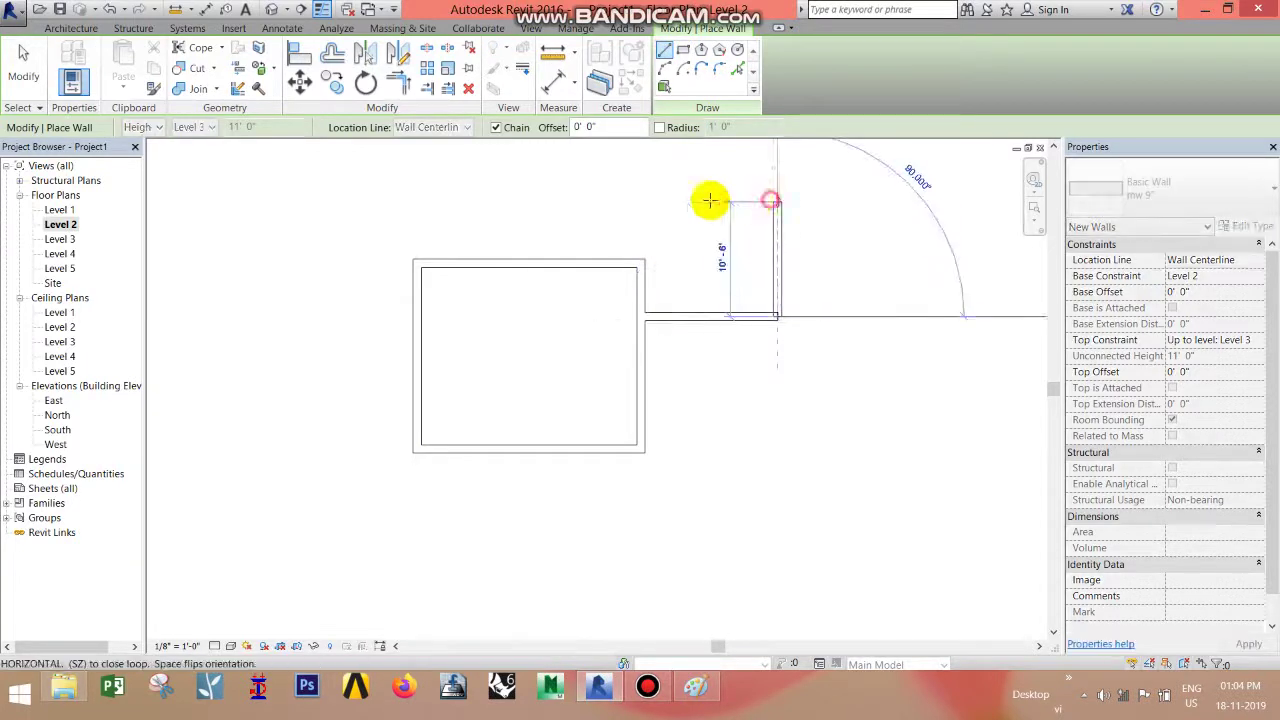
click(601, 203)
click(605, 258)
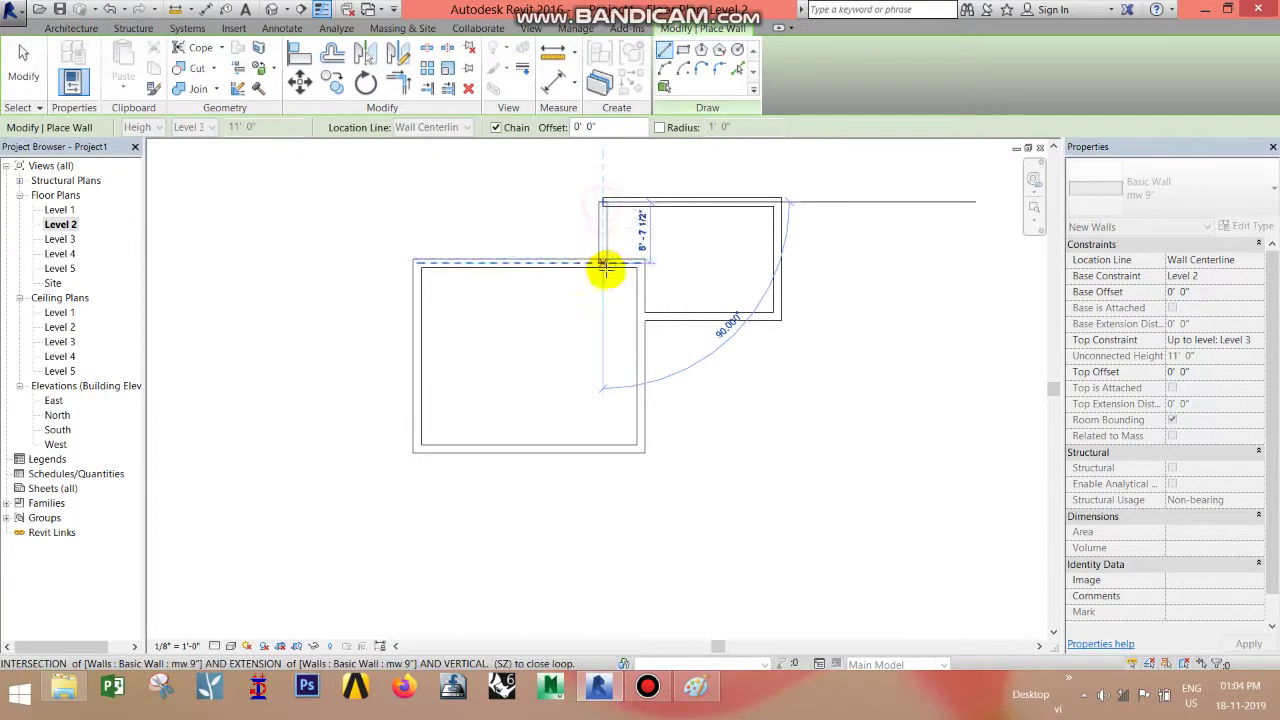
Step: Add a hexagon wall at the lower-right corner and a circular wall at the lower-left corner
click(701, 50)
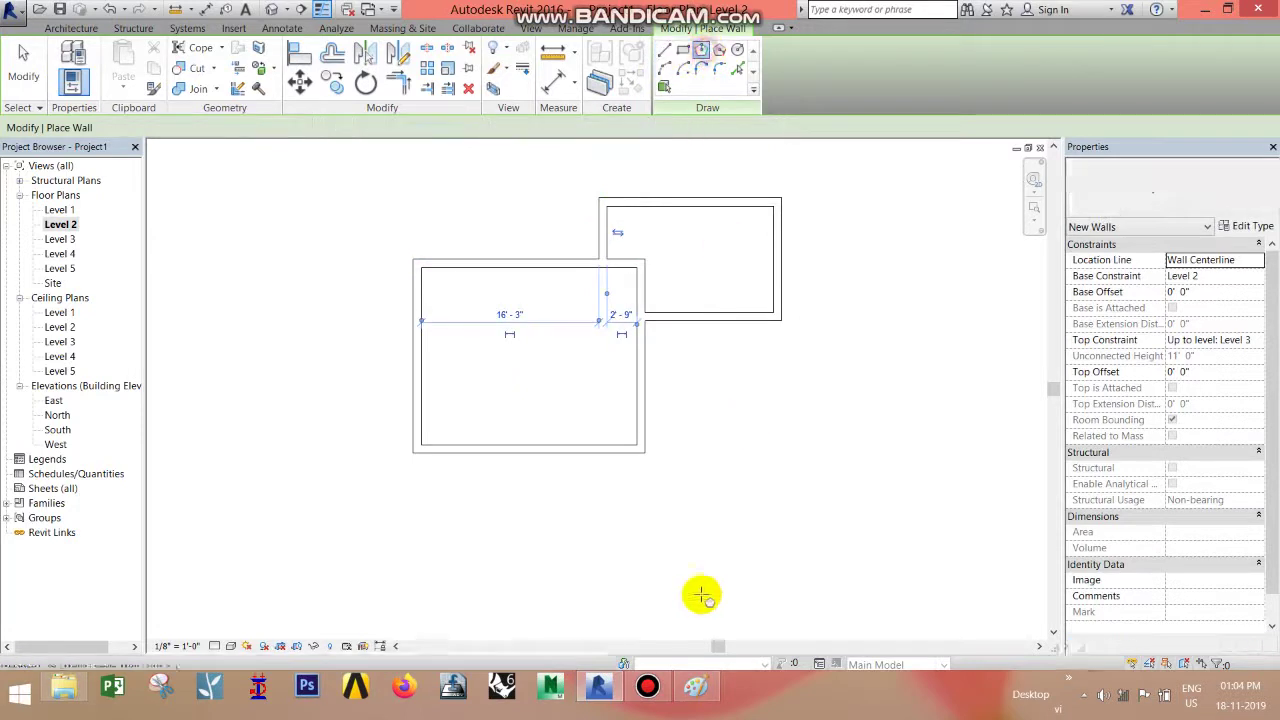
click(640, 450)
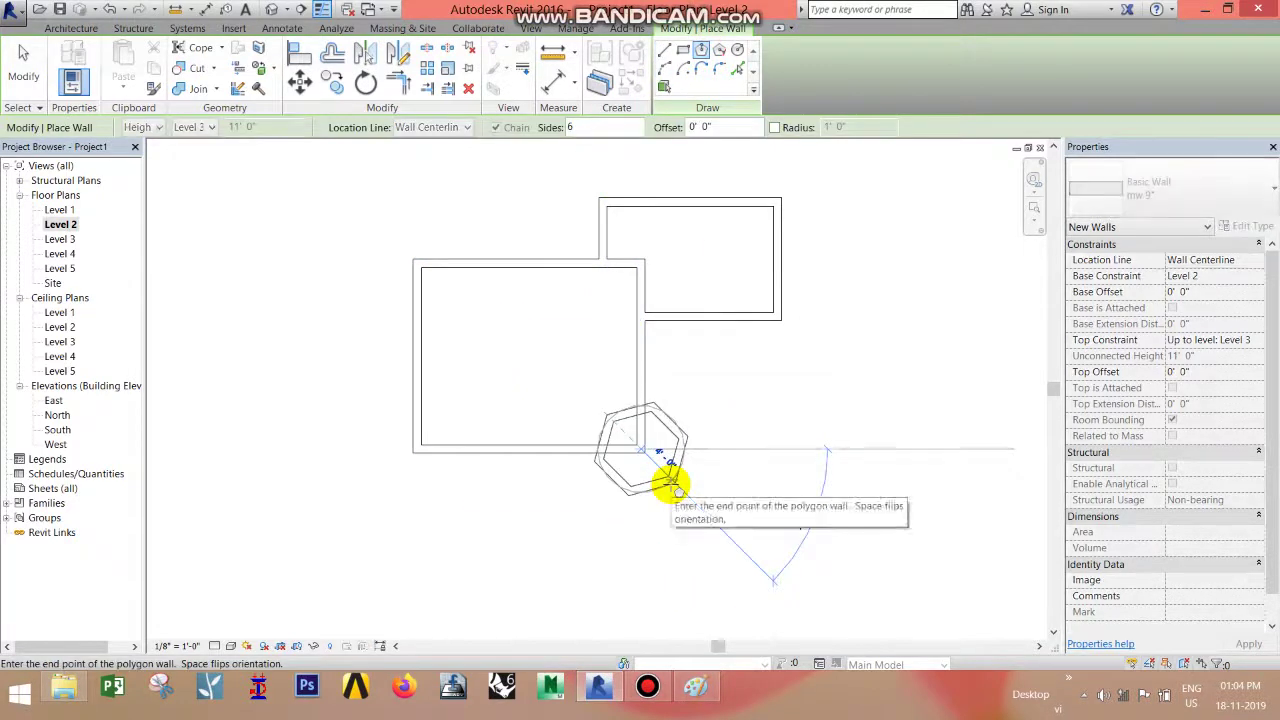
click(667, 474)
click(737, 51)
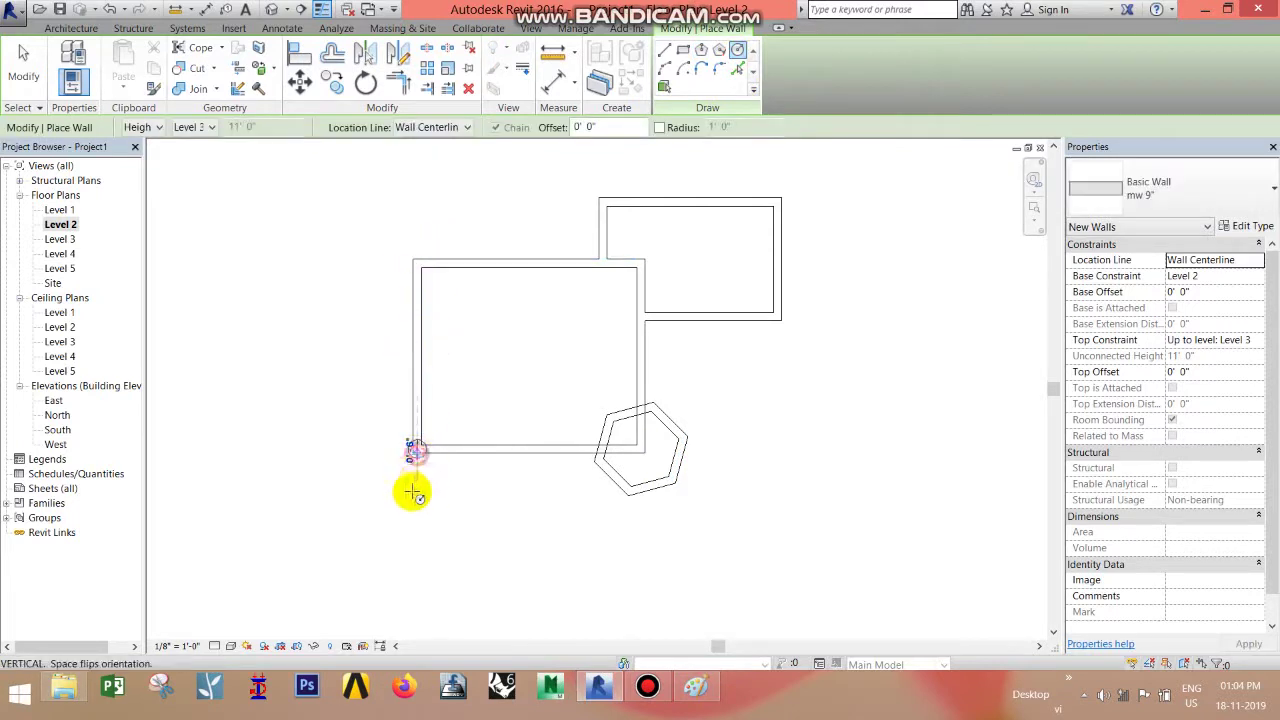
click(417, 449)
click(416, 500)
Step: Draw an arc wall from the rectangle's left wall around the top-left corner
click(665, 68)
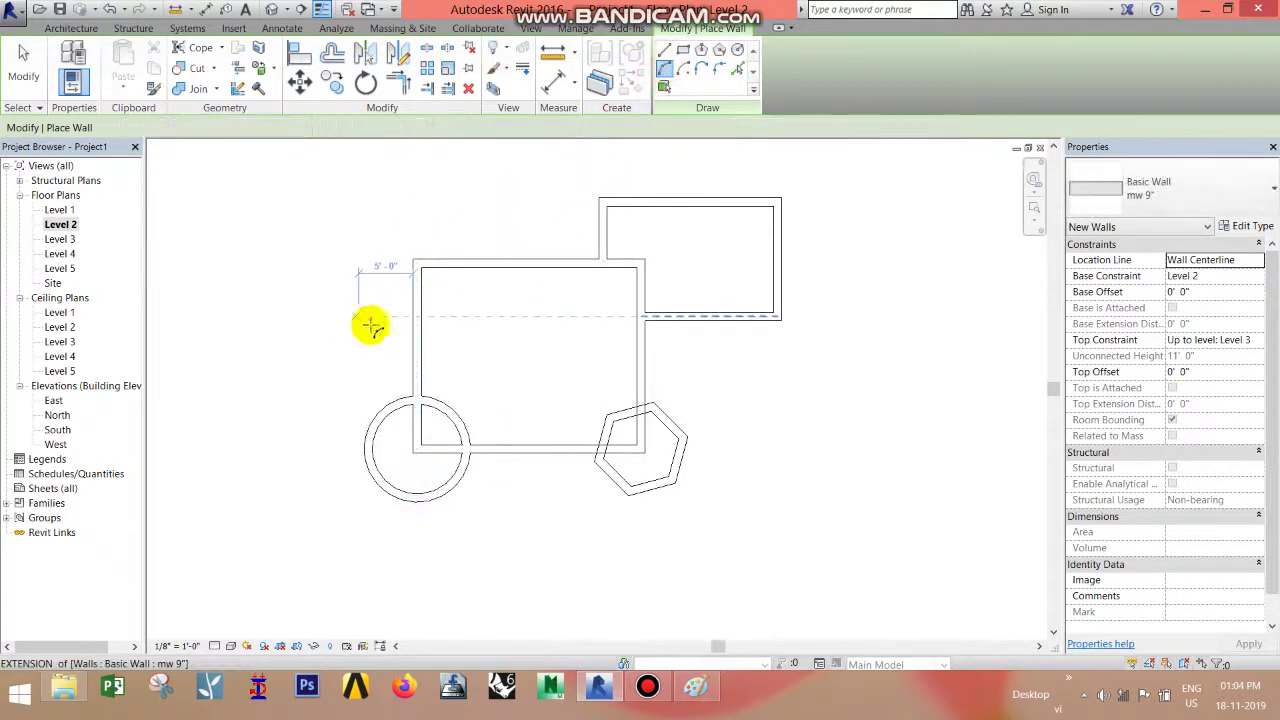
click(418, 304)
click(480, 261)
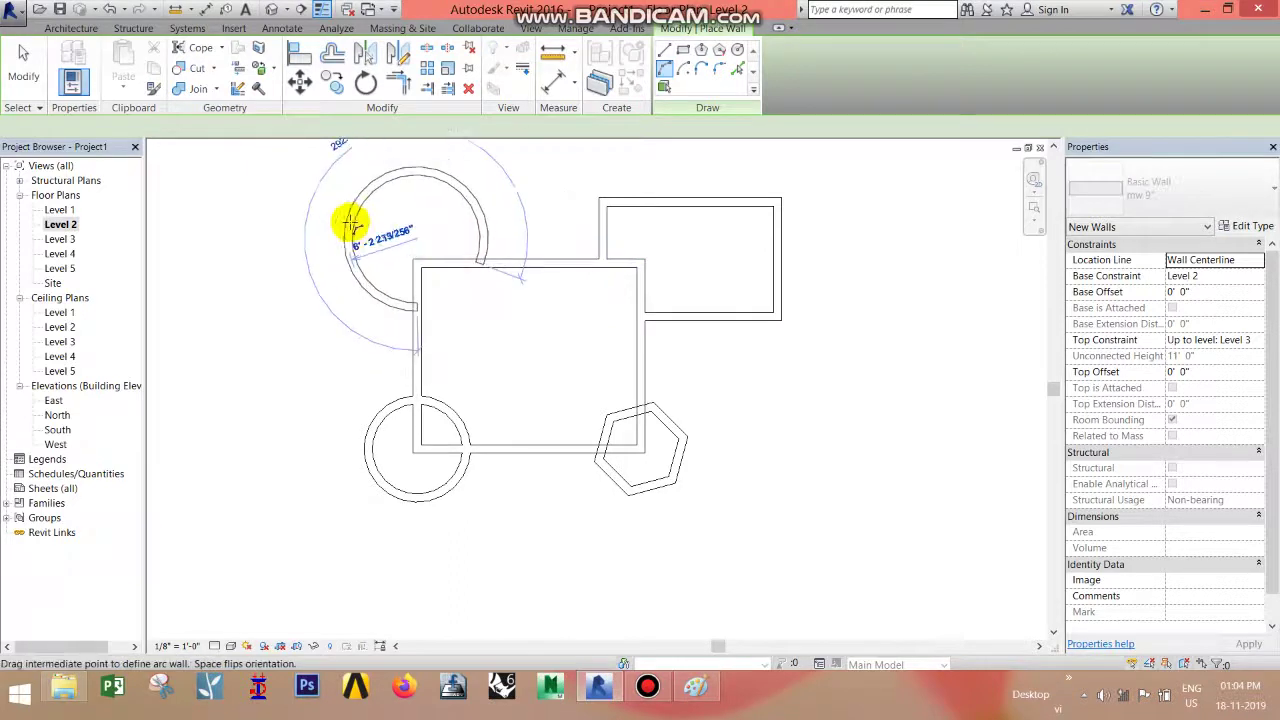
click(349, 236)
click(681, 70)
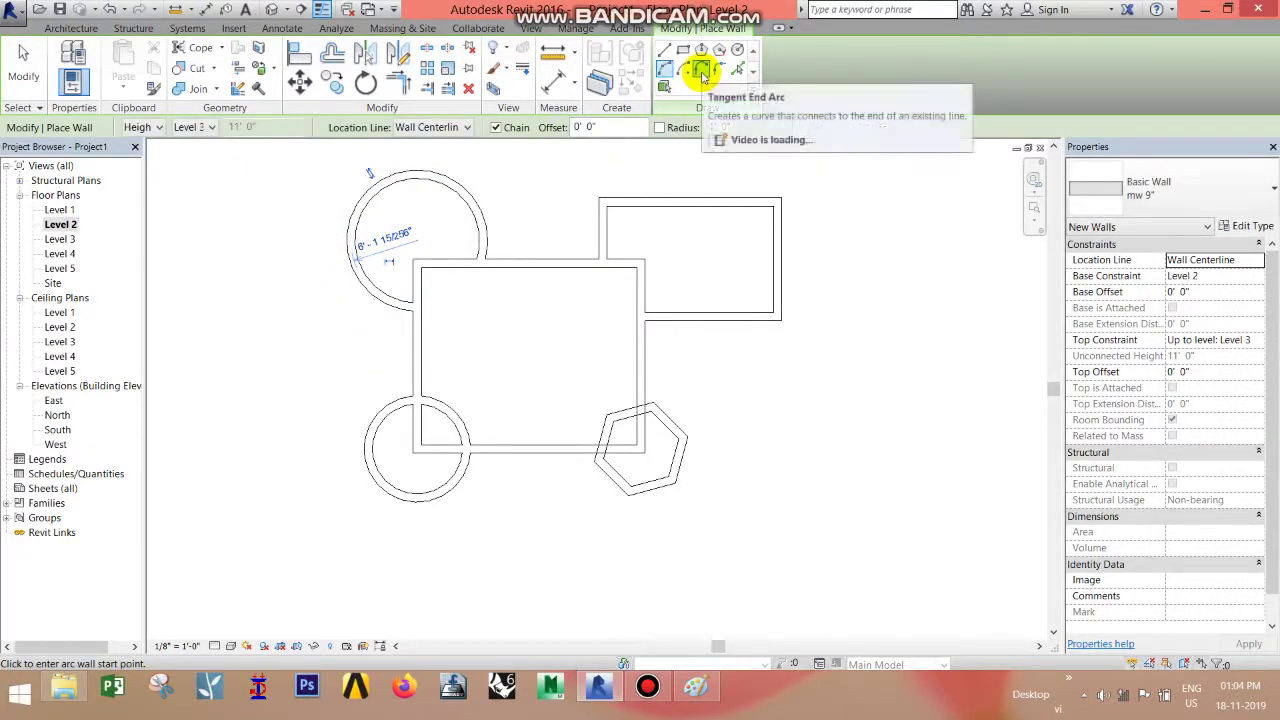
Step: Try rounding hexagon wall corners with Fillet Arc and dismiss the walls-can't-join error
click(718, 69)
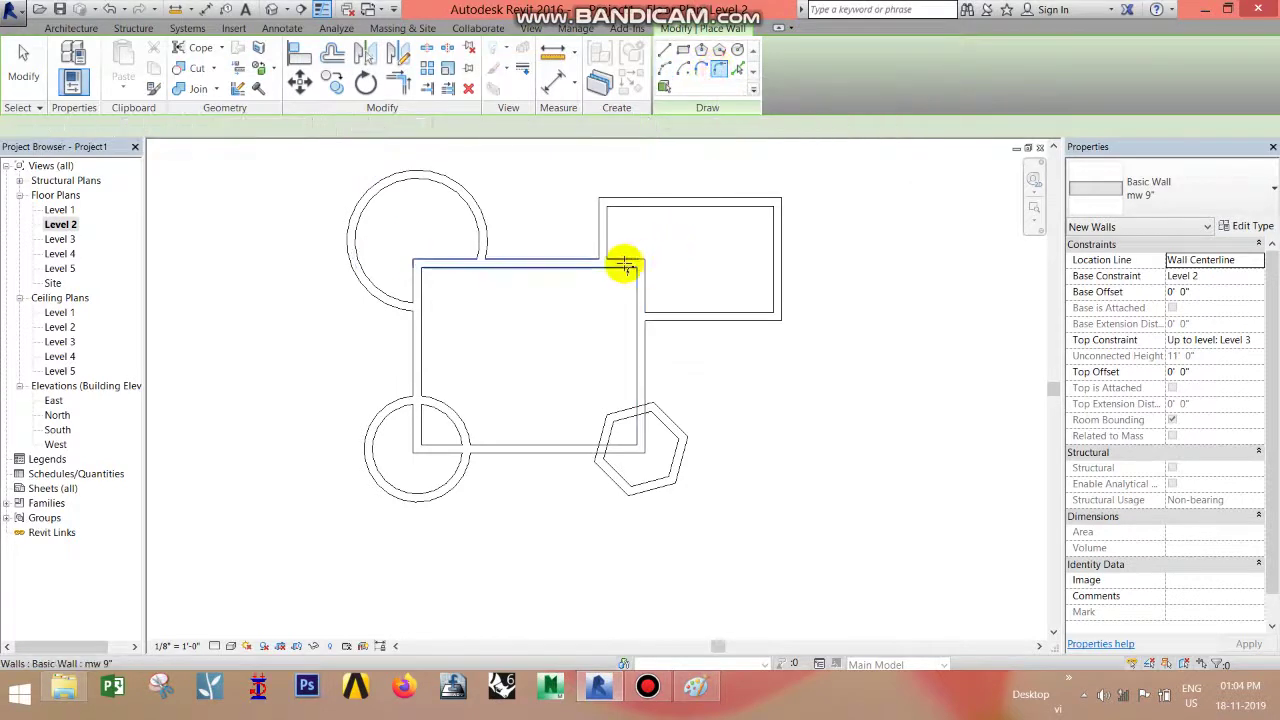
click(437, 450)
click(423, 430)
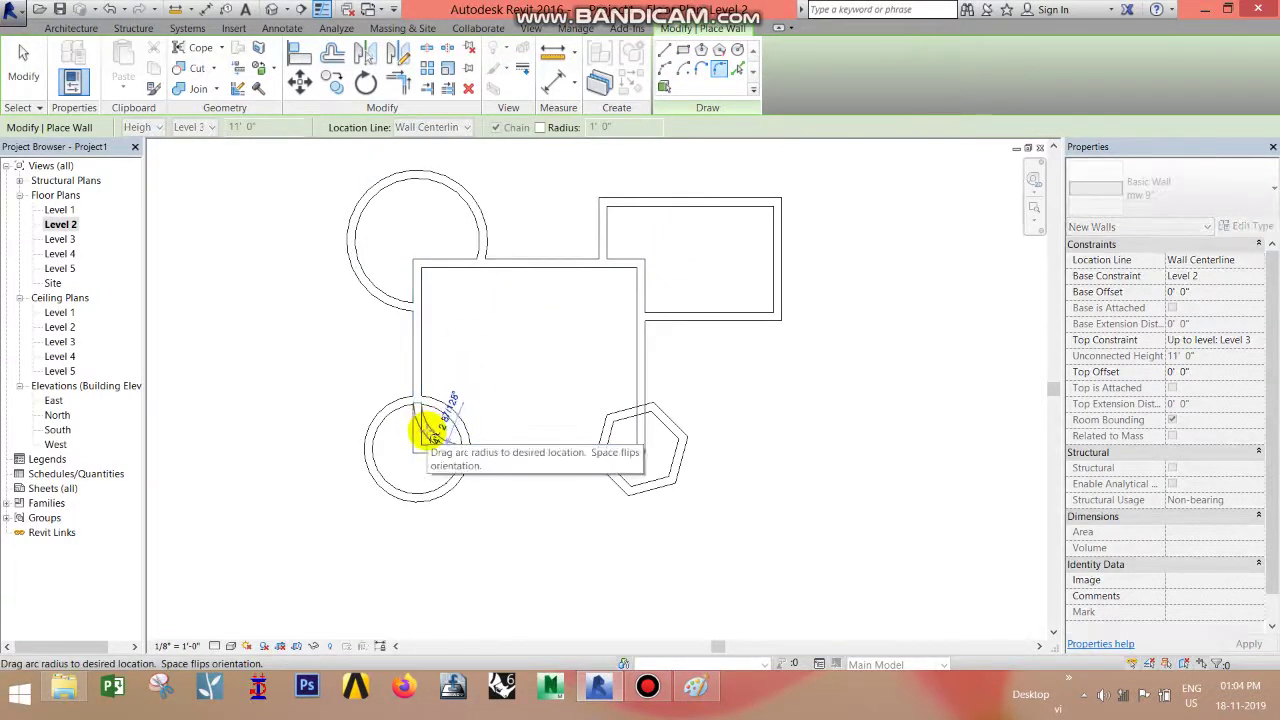
click(600, 451)
scroll(637, 449, up, 2)
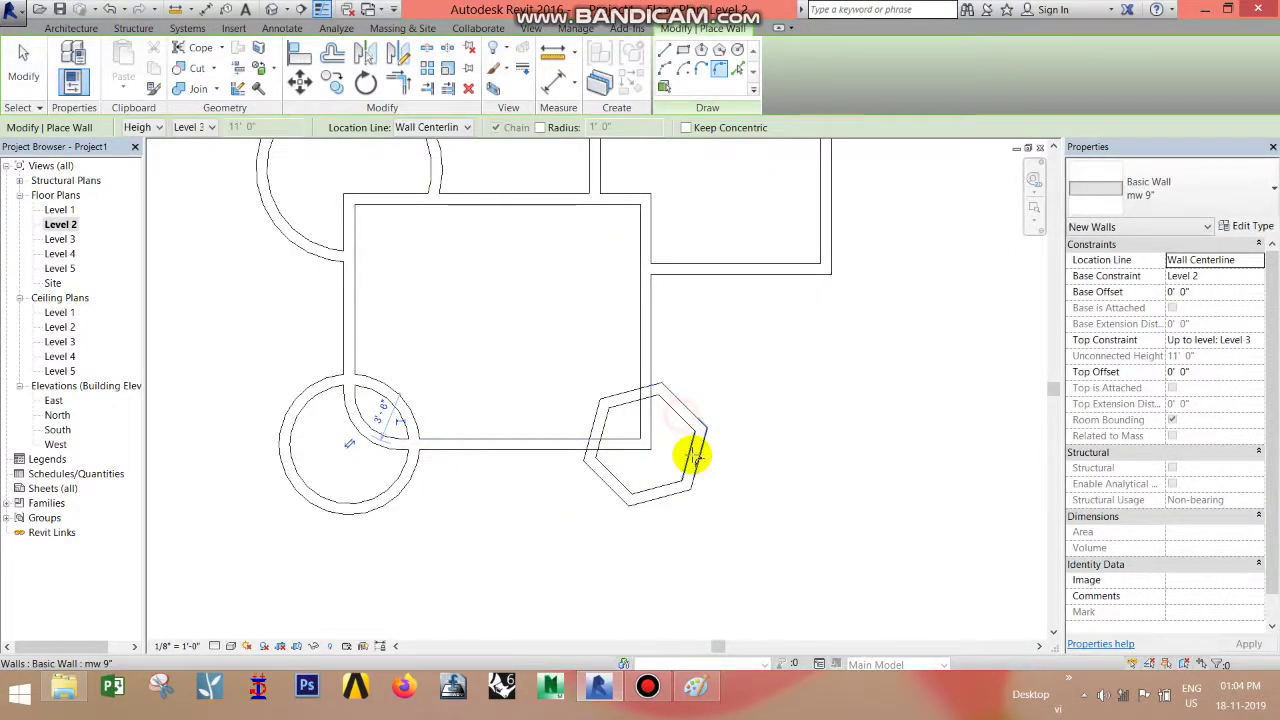
click(694, 432)
click(689, 431)
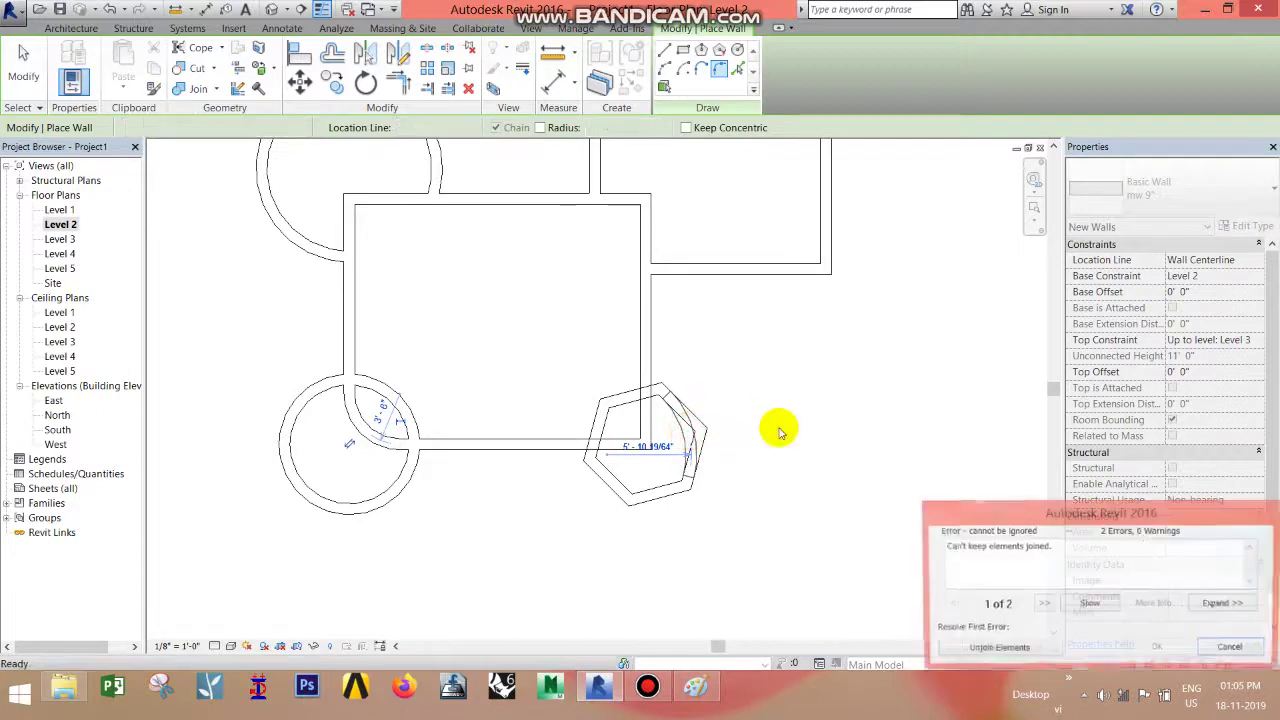
click(1000, 649)
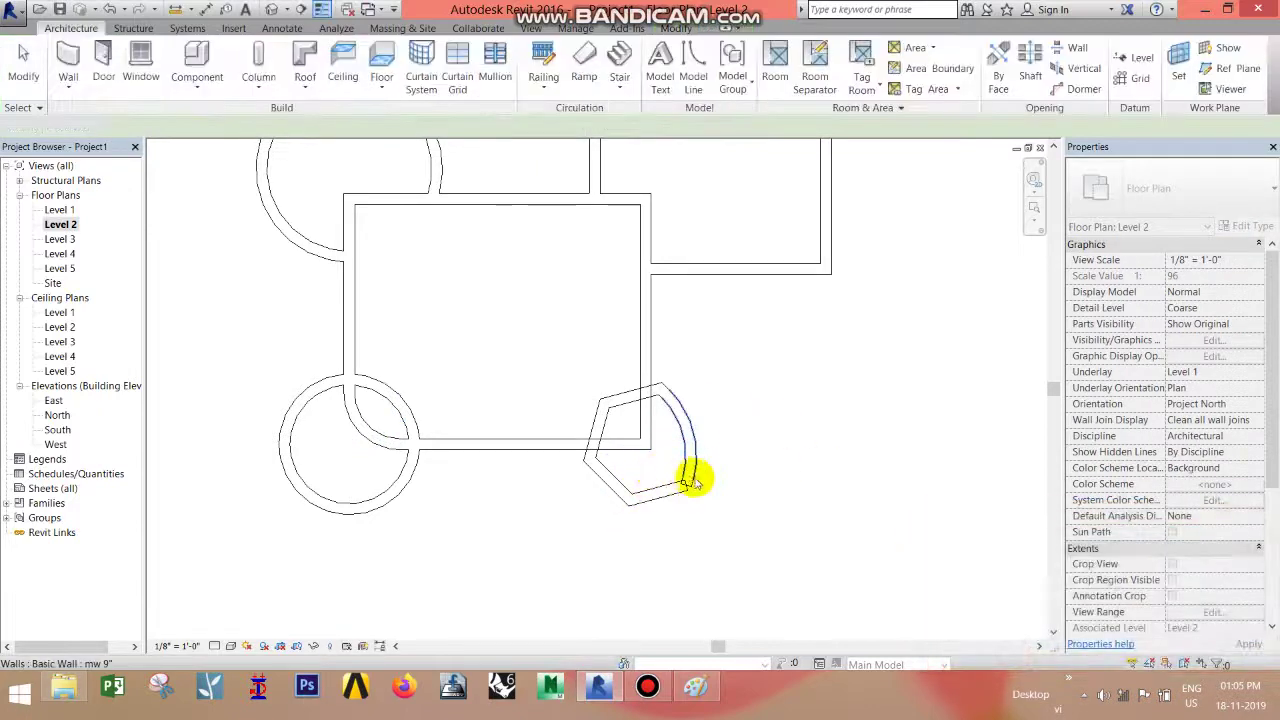
Step: Undo the failed fillet with Ctrl+Z, then briefly start and exit the Wall tool
scroll(680, 486, up, 2)
key(ctrl+z)
scroll(676, 486, down, 1)
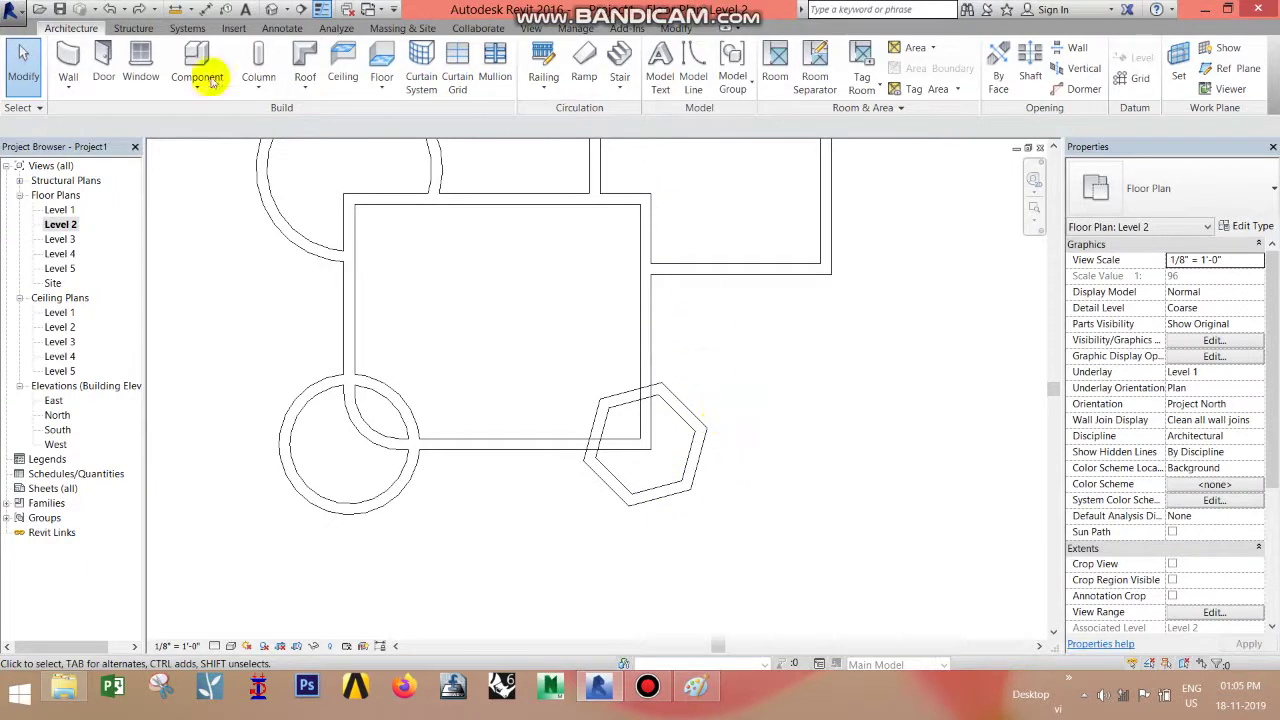
click(66, 52)
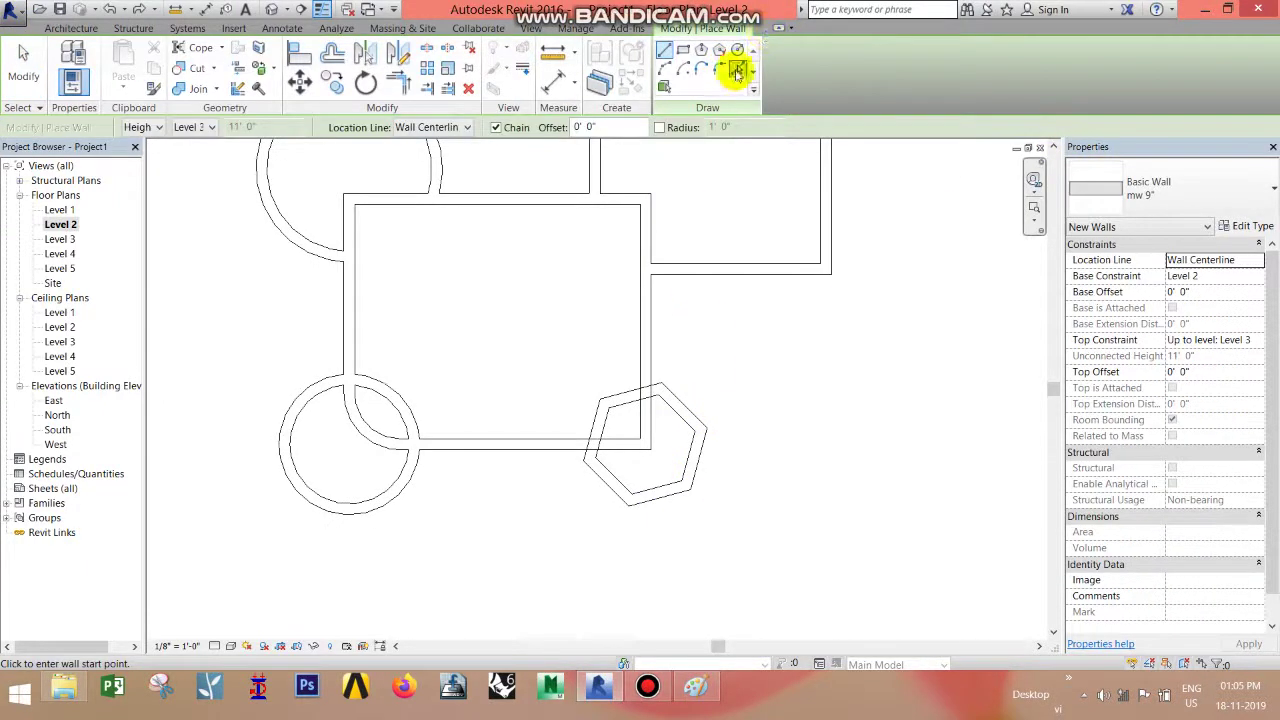
click(719, 69)
middle_drag(680, 296, 758, 429)
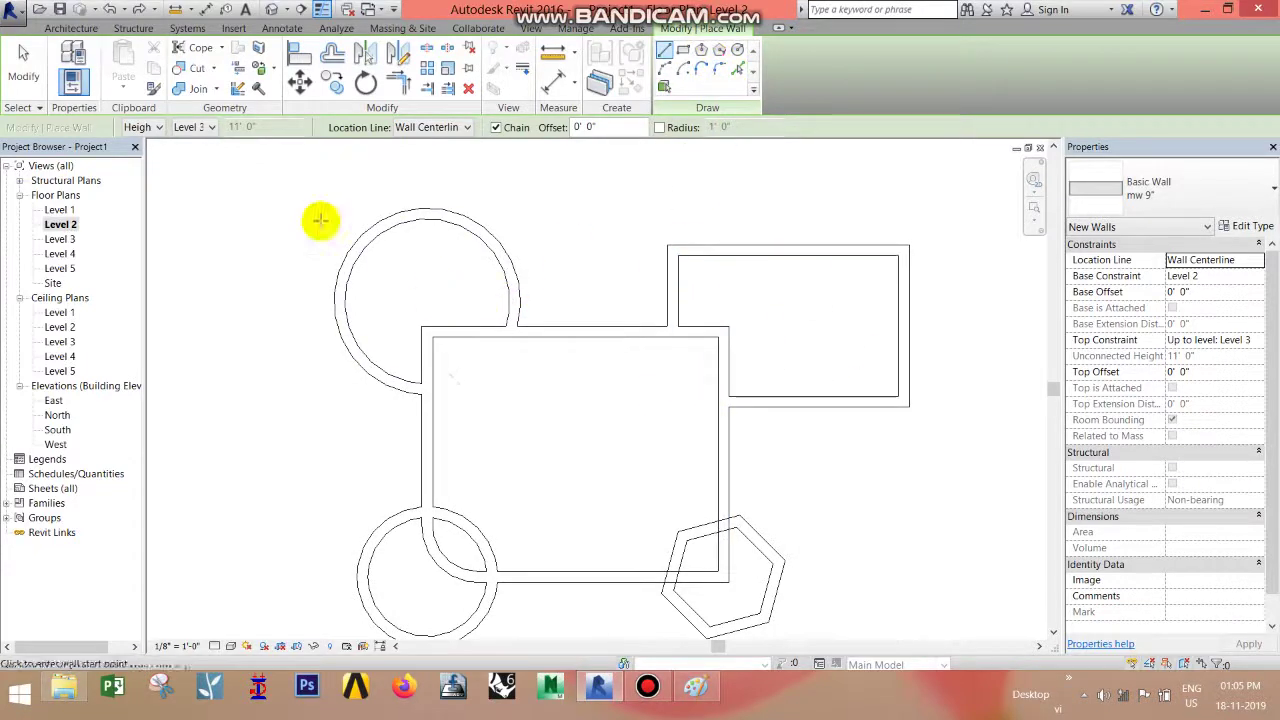
click(24, 57)
scroll(737, 434, down, 2)
scroll(620, 430, down, 1)
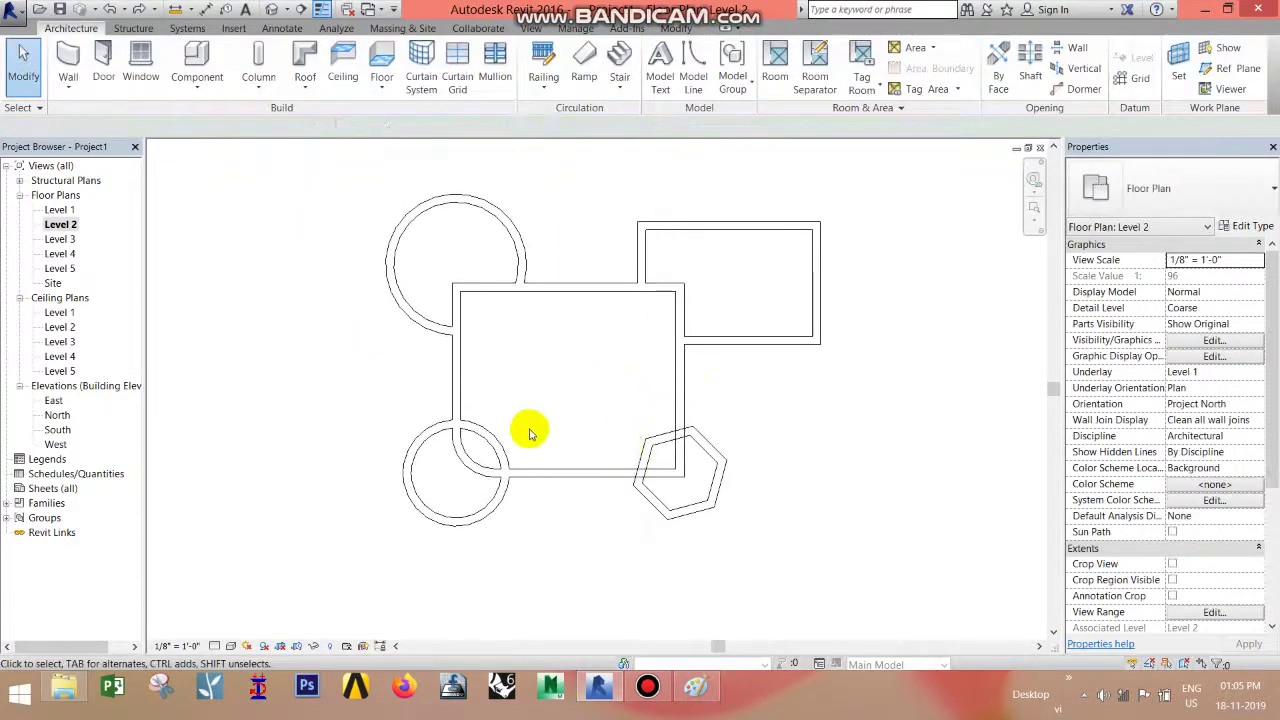
Step: Draw a pw 4.5 wall from the rectangle's left inner wall to its right inner wall
click(64, 62)
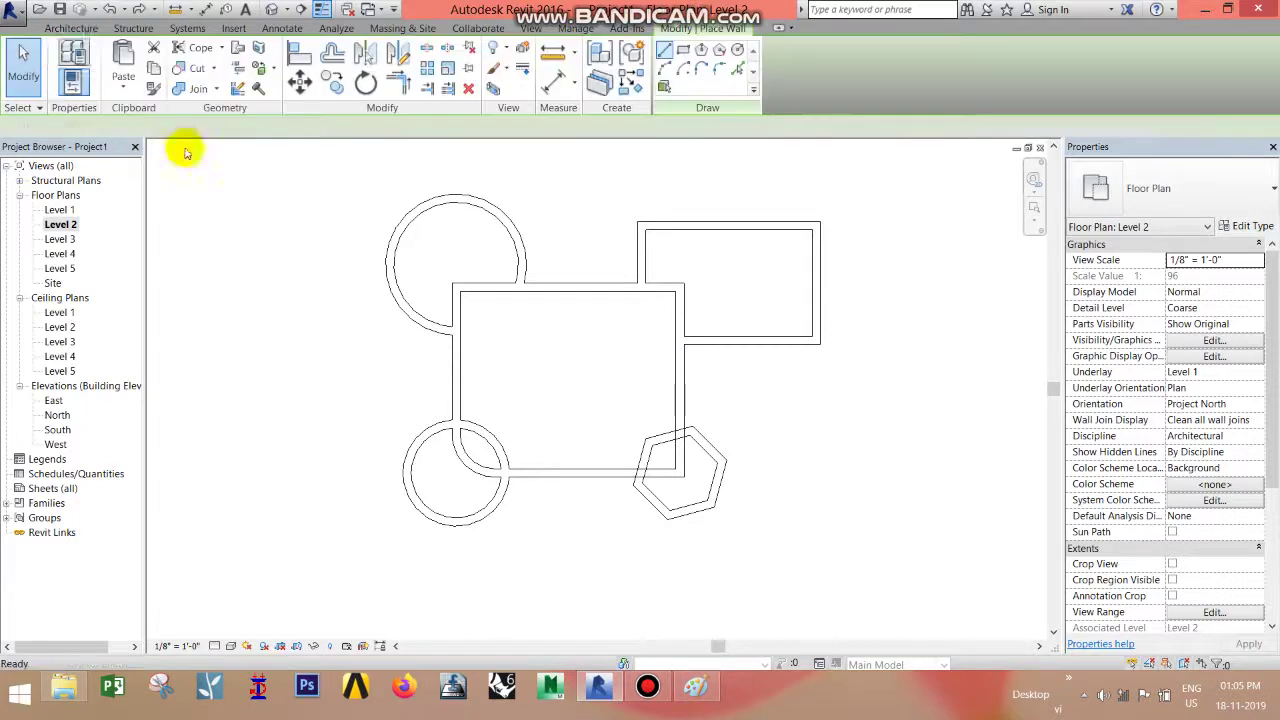
click(1160, 188)
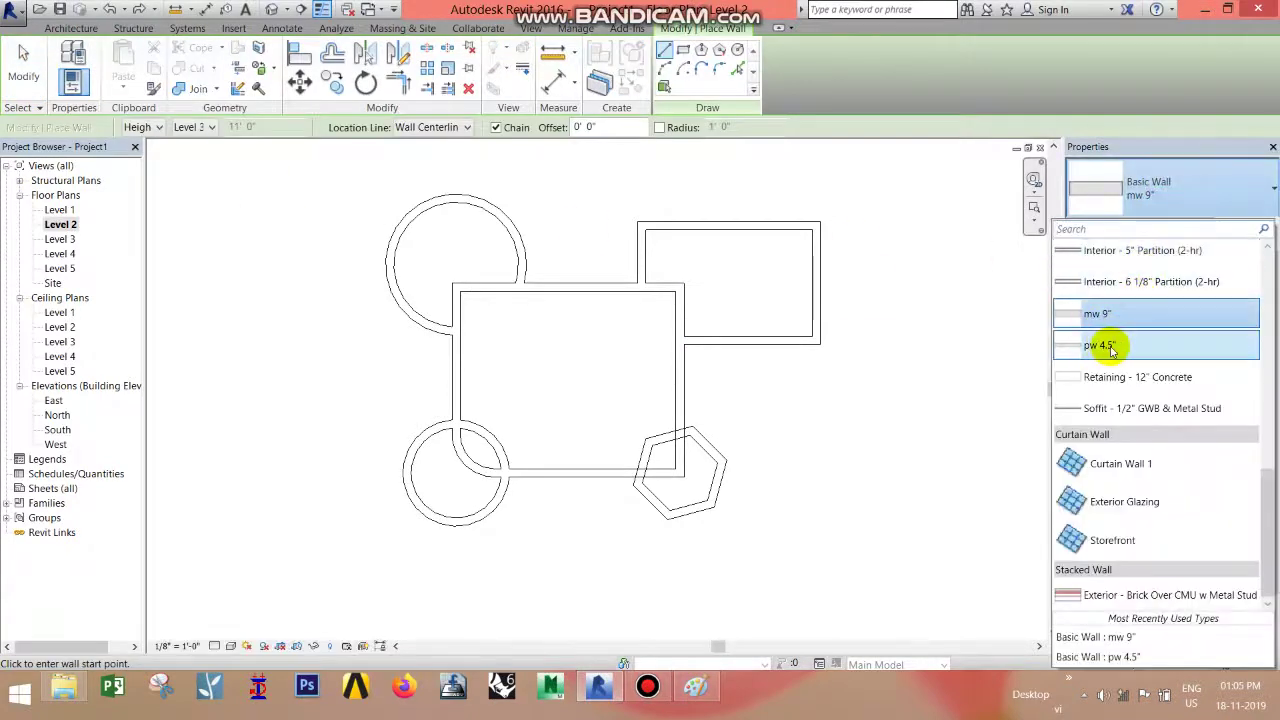
key(Escape)
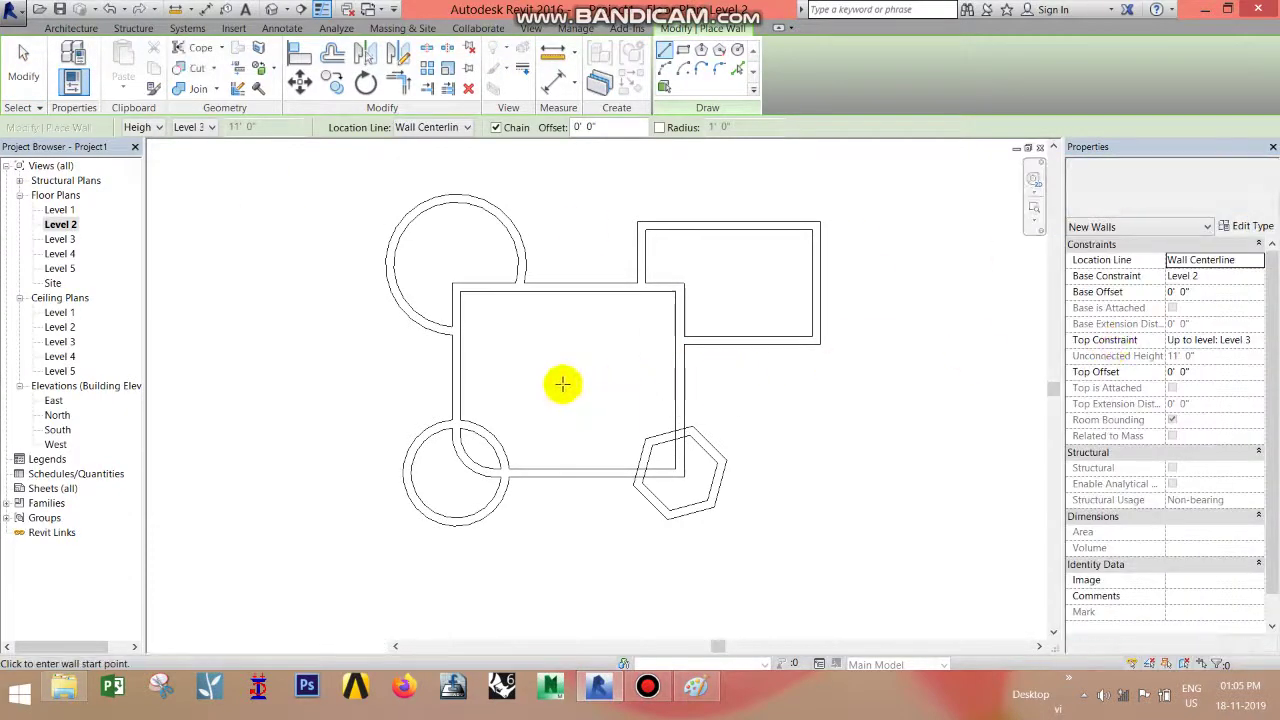
click(457, 377)
click(675, 376)
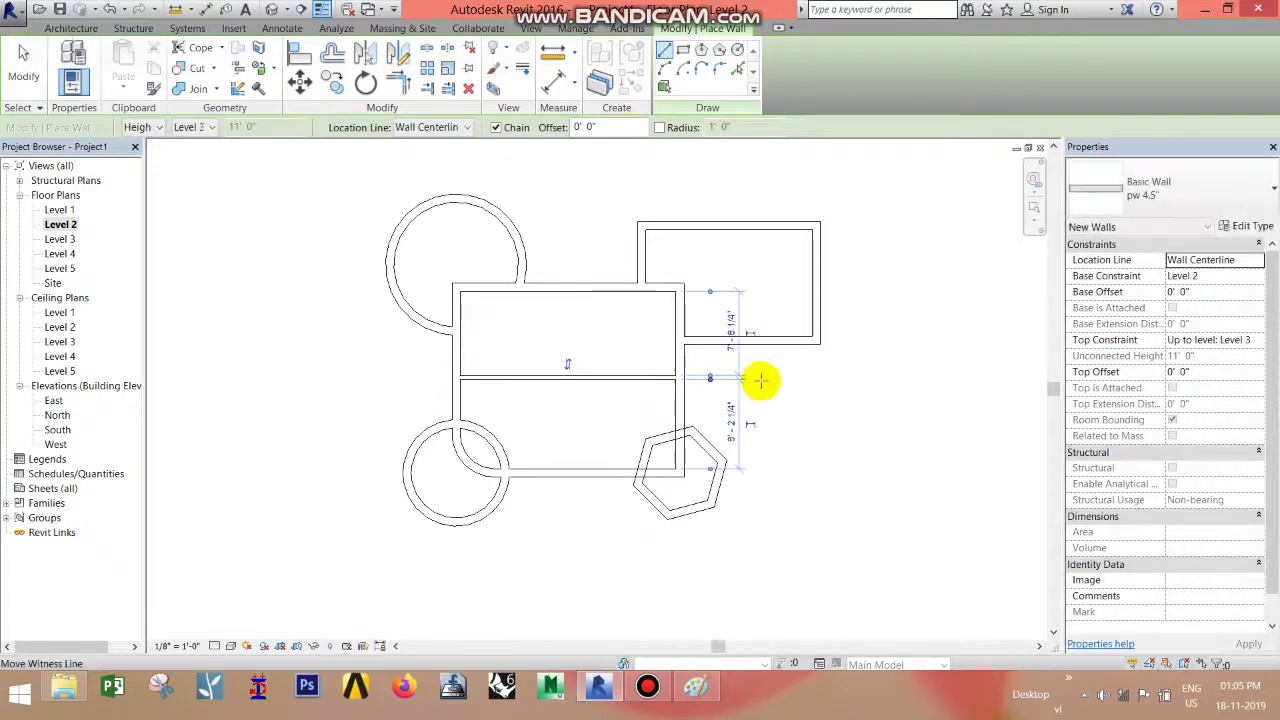
right_click(800, 386)
click(832, 390)
scroll(732, 398, up, 1)
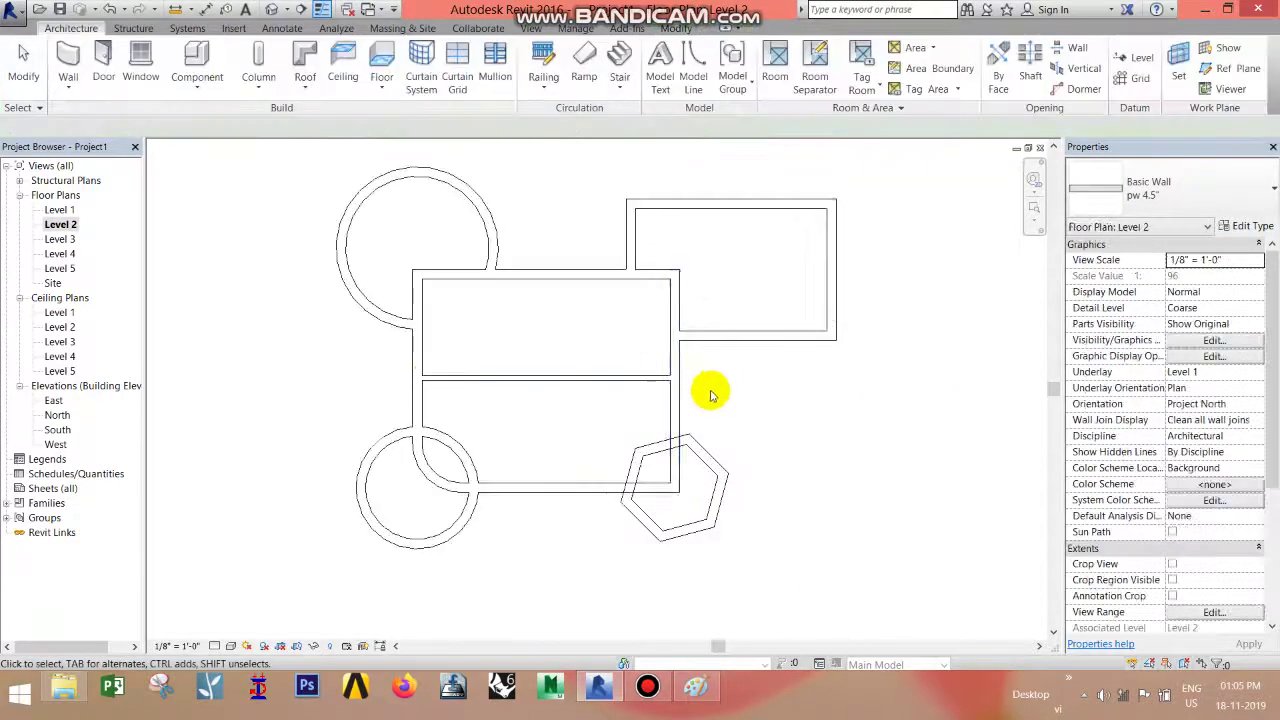
Step: Change the short hexagon wall's type to mw 9
click(652, 458)
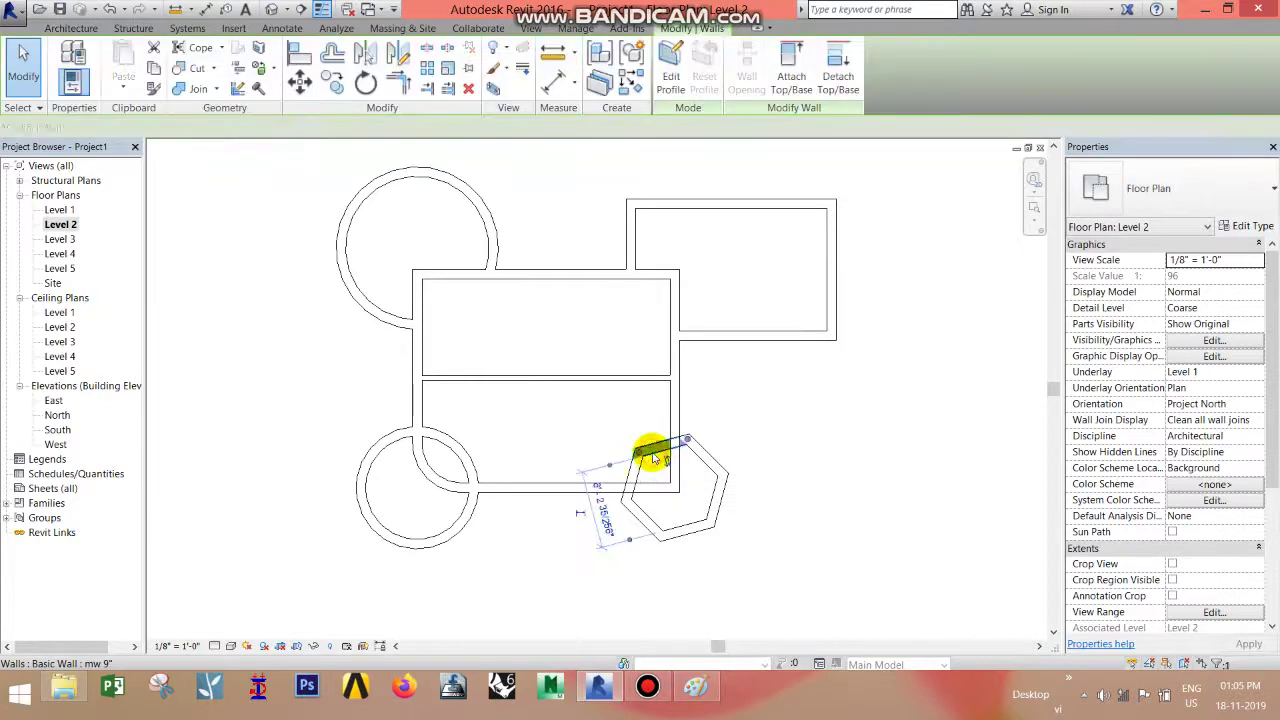
click(1140, 185)
click(1094, 345)
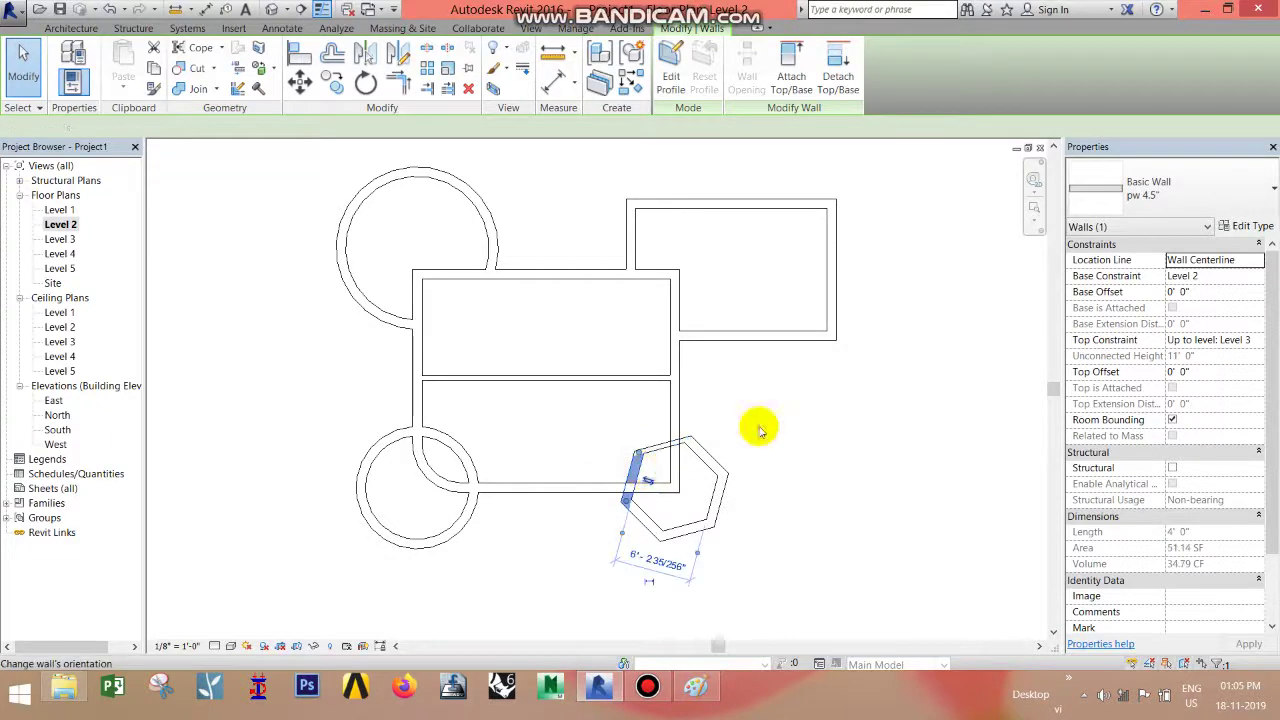
click(1160, 187)
click(1090, 340)
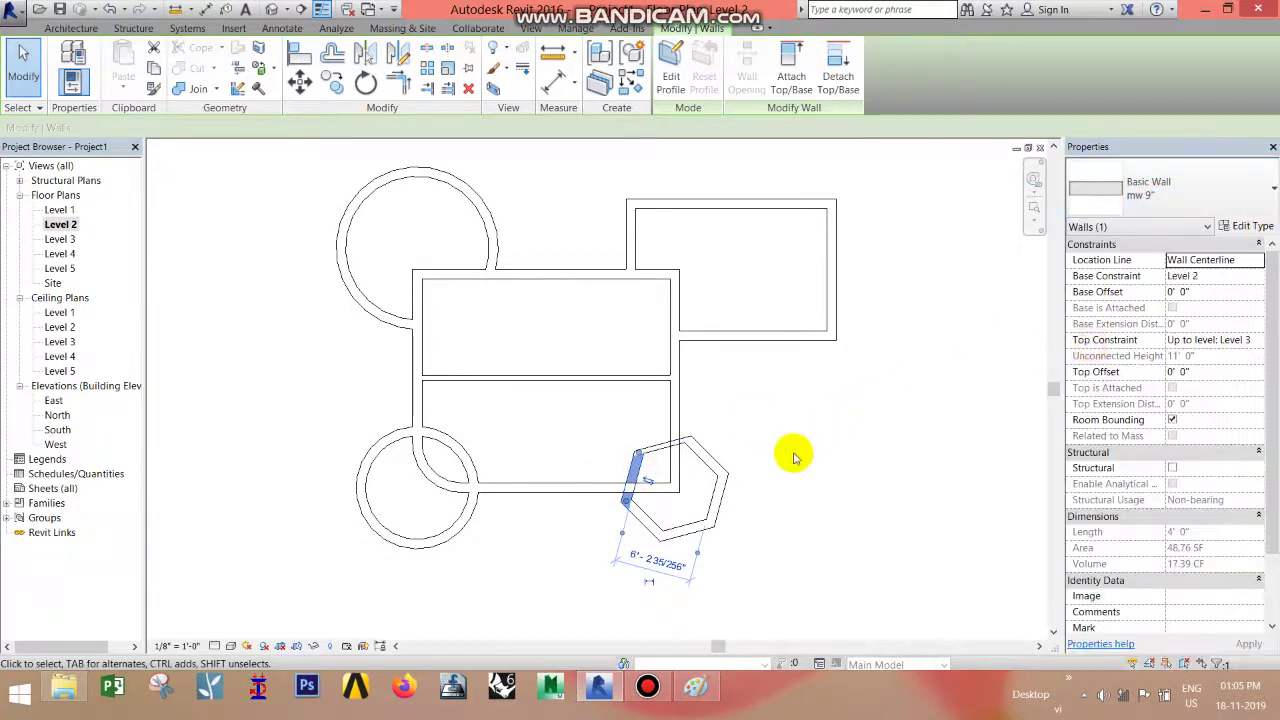
click(792, 457)
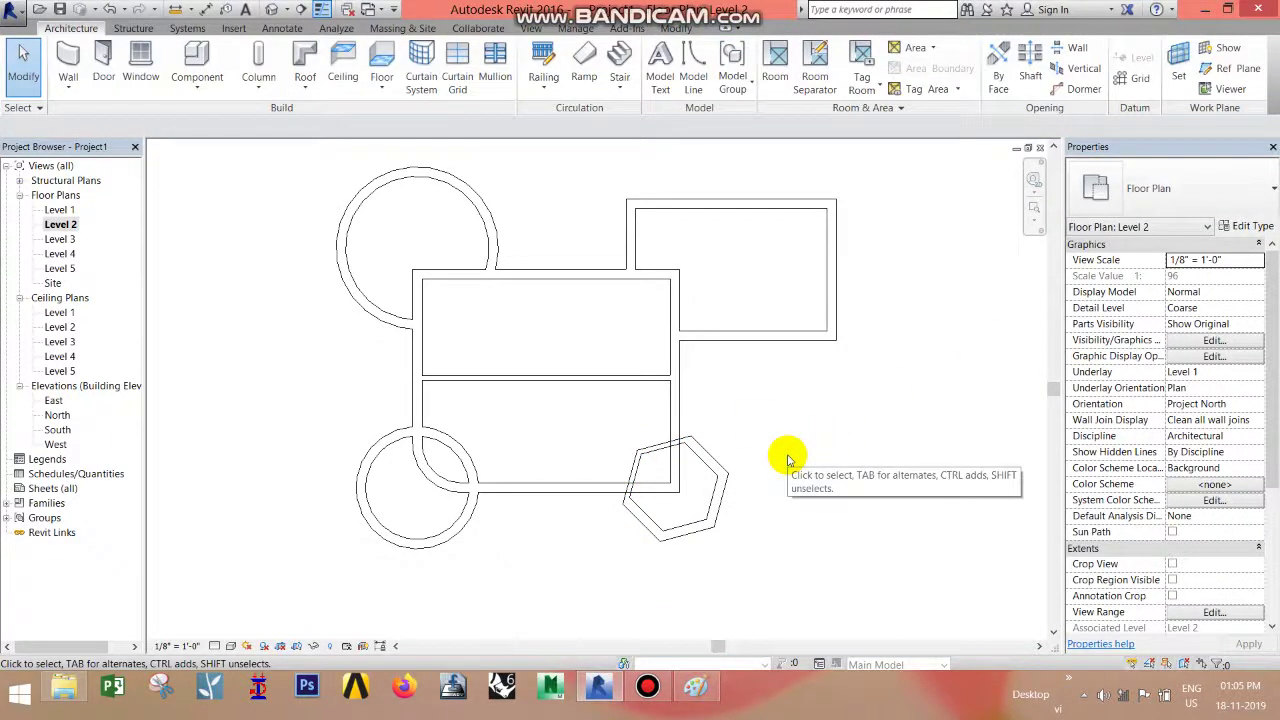
Step: Delete the hexagon's upper-left and left walls inside the rectangle
scroll(700, 465, up, 1)
click(645, 450)
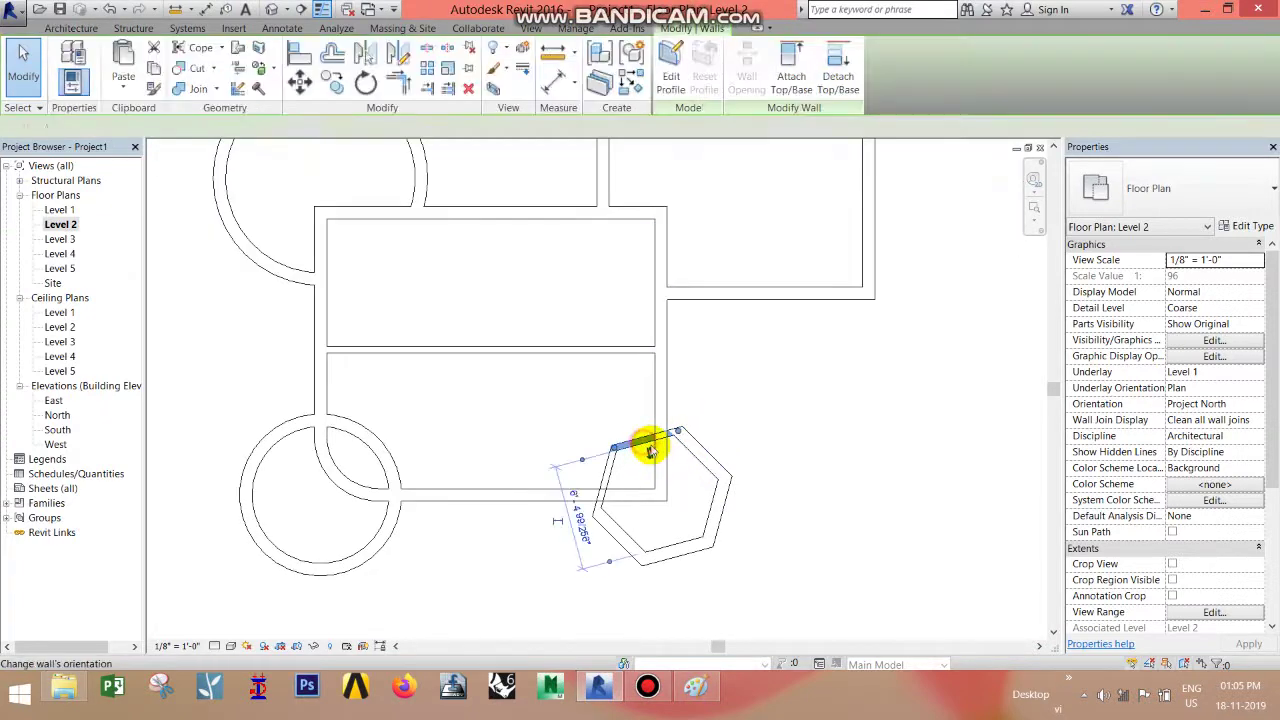
key(Delete)
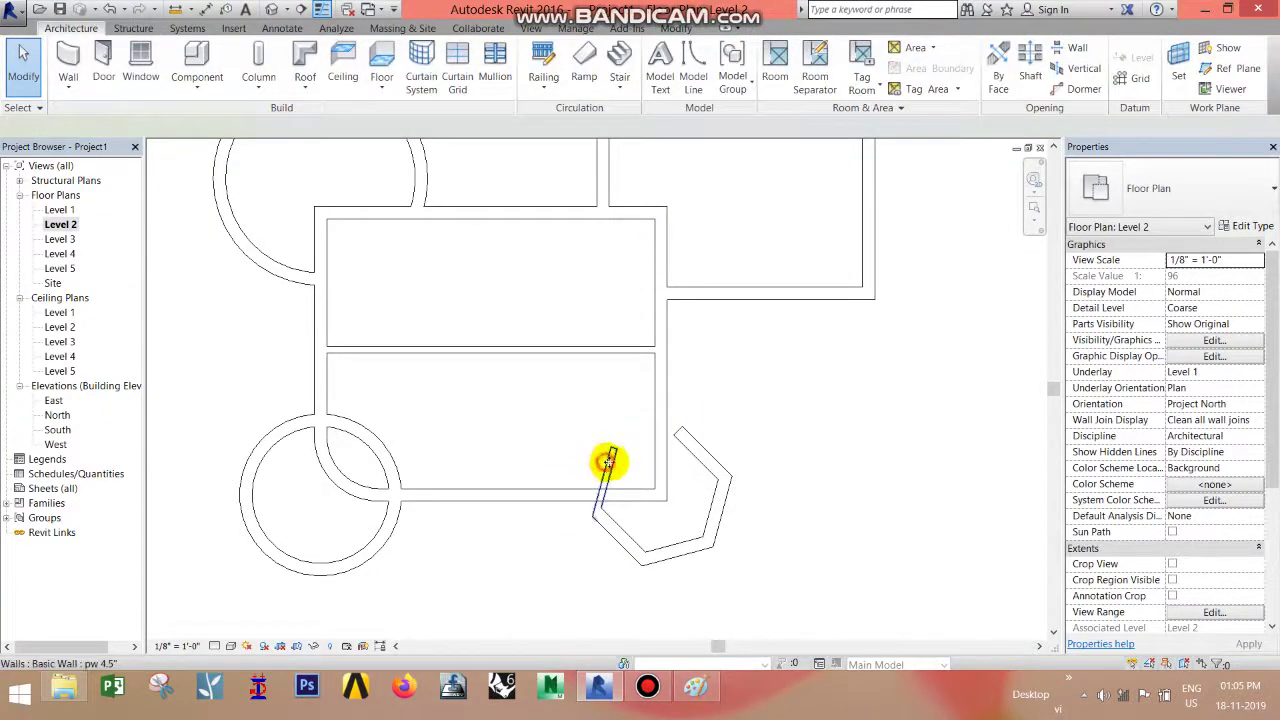
click(607, 461)
key(Delete)
Step: Extend the remaining hexagon wall ends to the rectangle's right and bottom walls
click(703, 455)
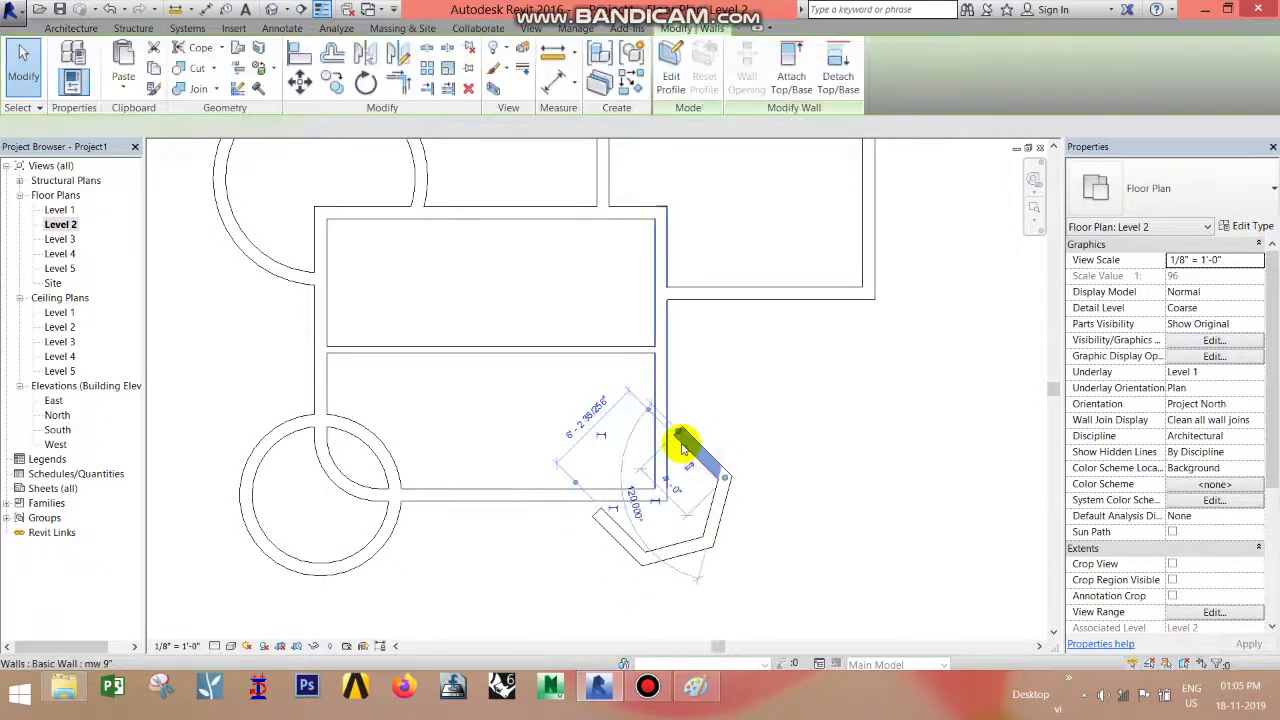
scroll(690, 440, up, 2)
key(r)
key(o)
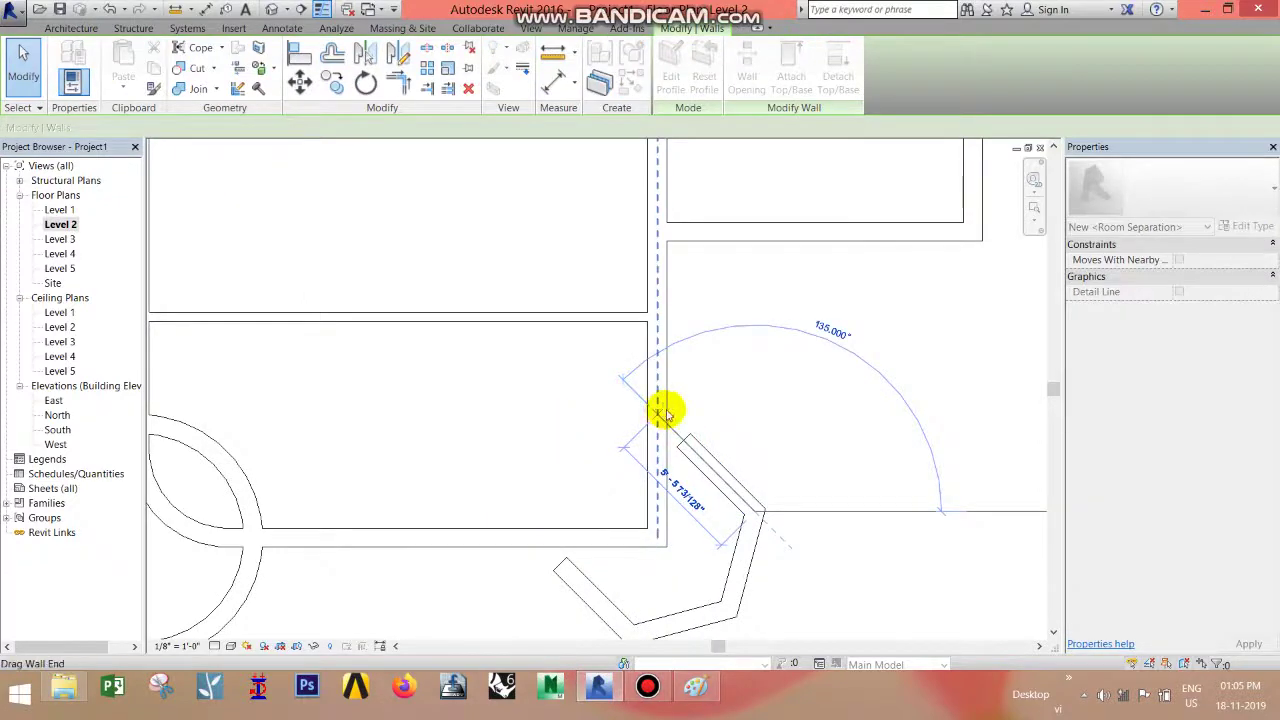
drag(665, 413, 665, 413)
drag(560, 565, 537, 529)
Step: Trim the lower-left circular wall's arc back to the room corner
key(Escape)
scroll(829, 365, down, 2)
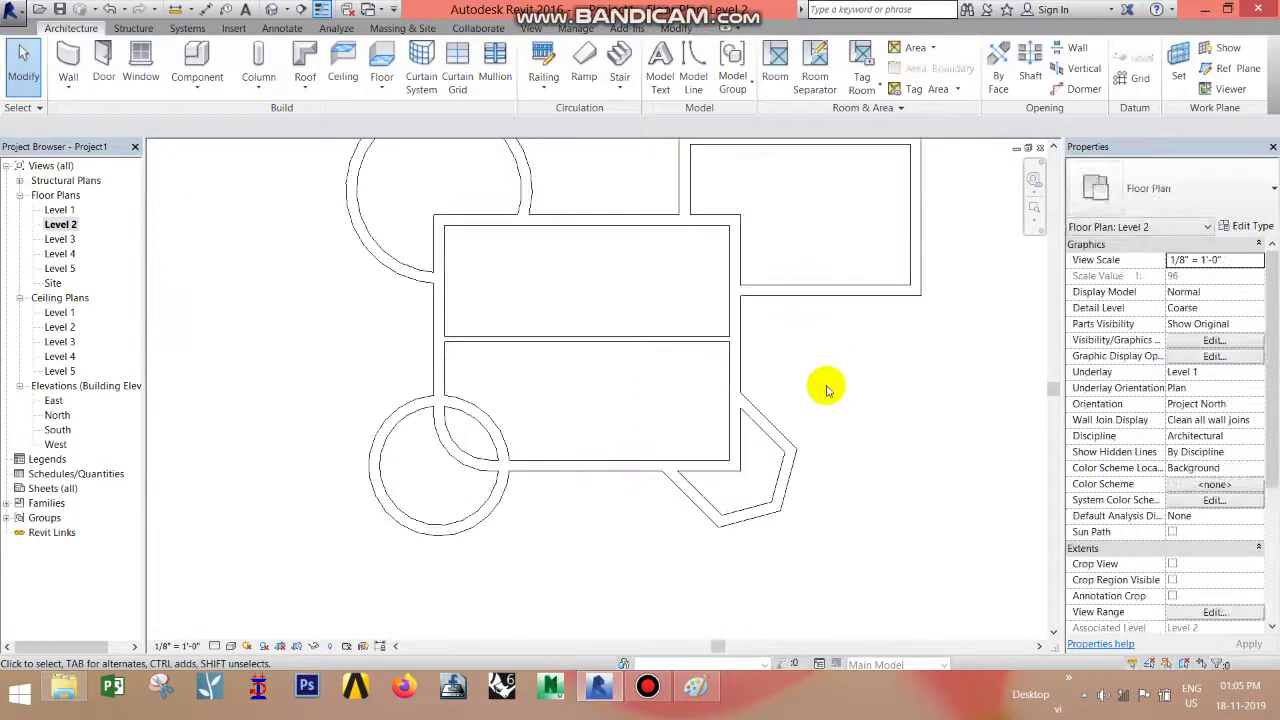
click(490, 425)
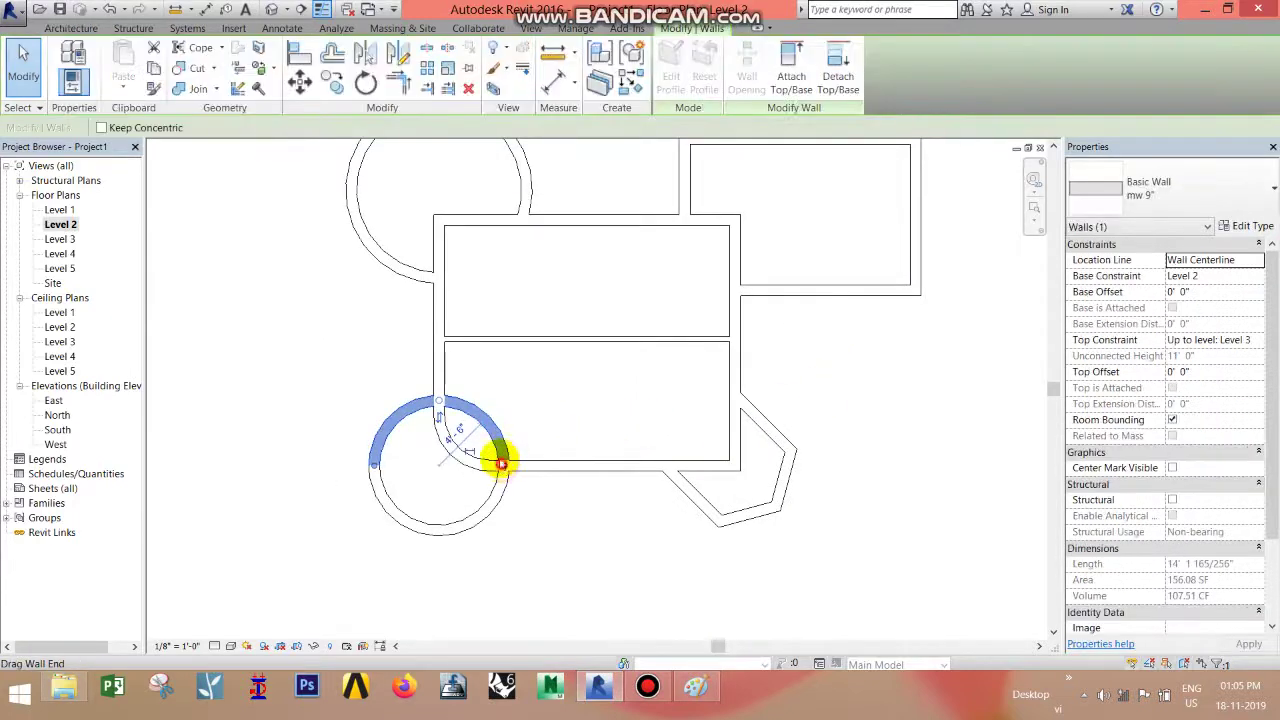
drag(500, 455, 445, 405)
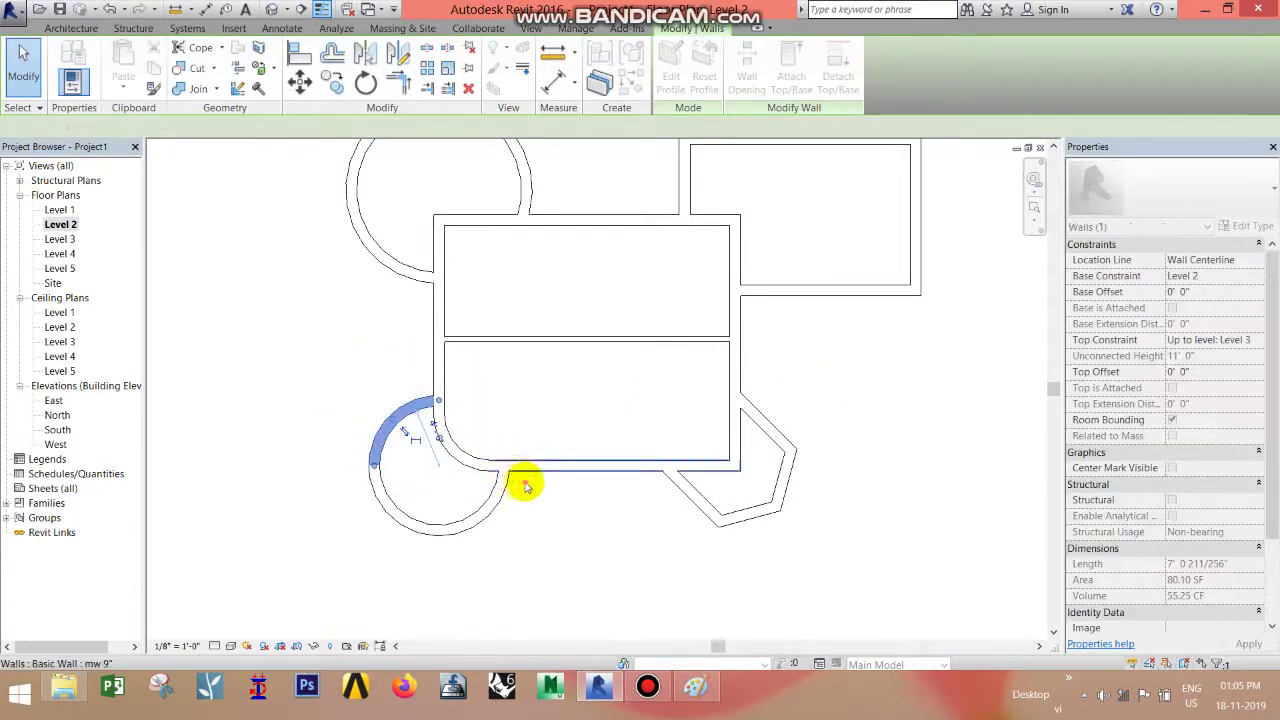
click(569, 375)
middle_drag(491, 240, 538, 362)
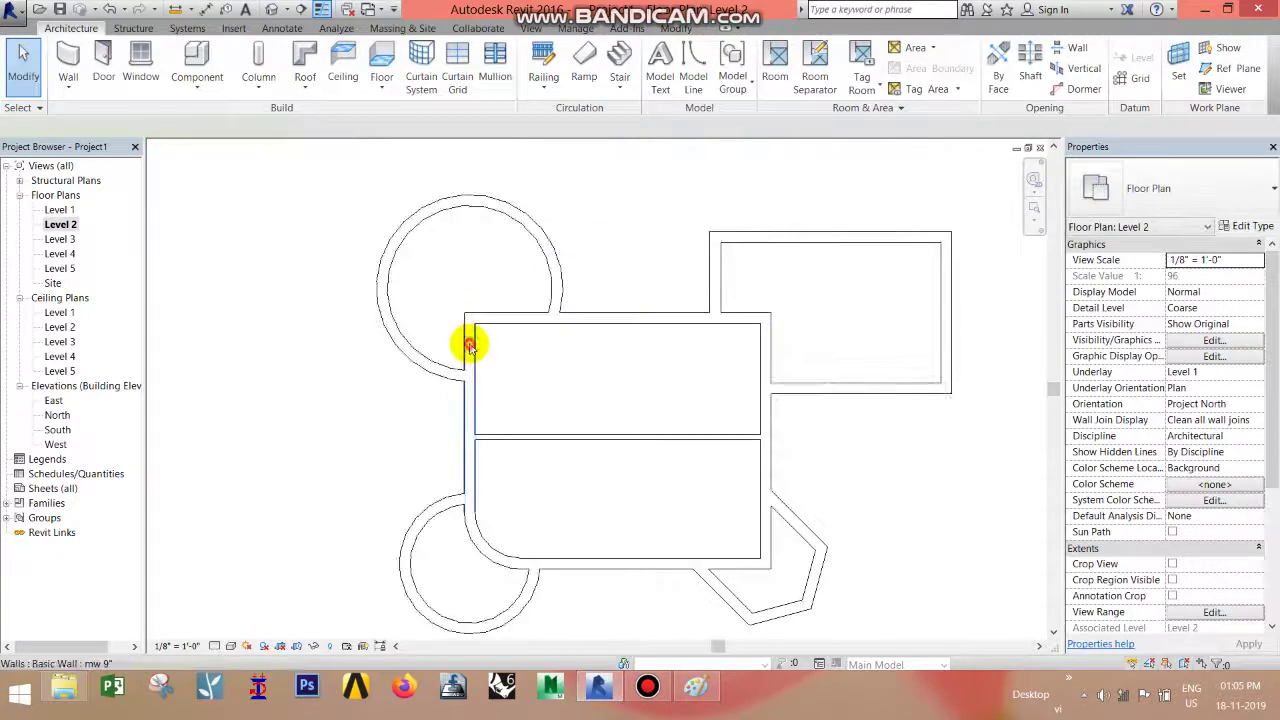
Step: Trim the left wall's top end and the top wall's left end to the upper circle
click(469, 345)
drag(469, 314, 467, 372)
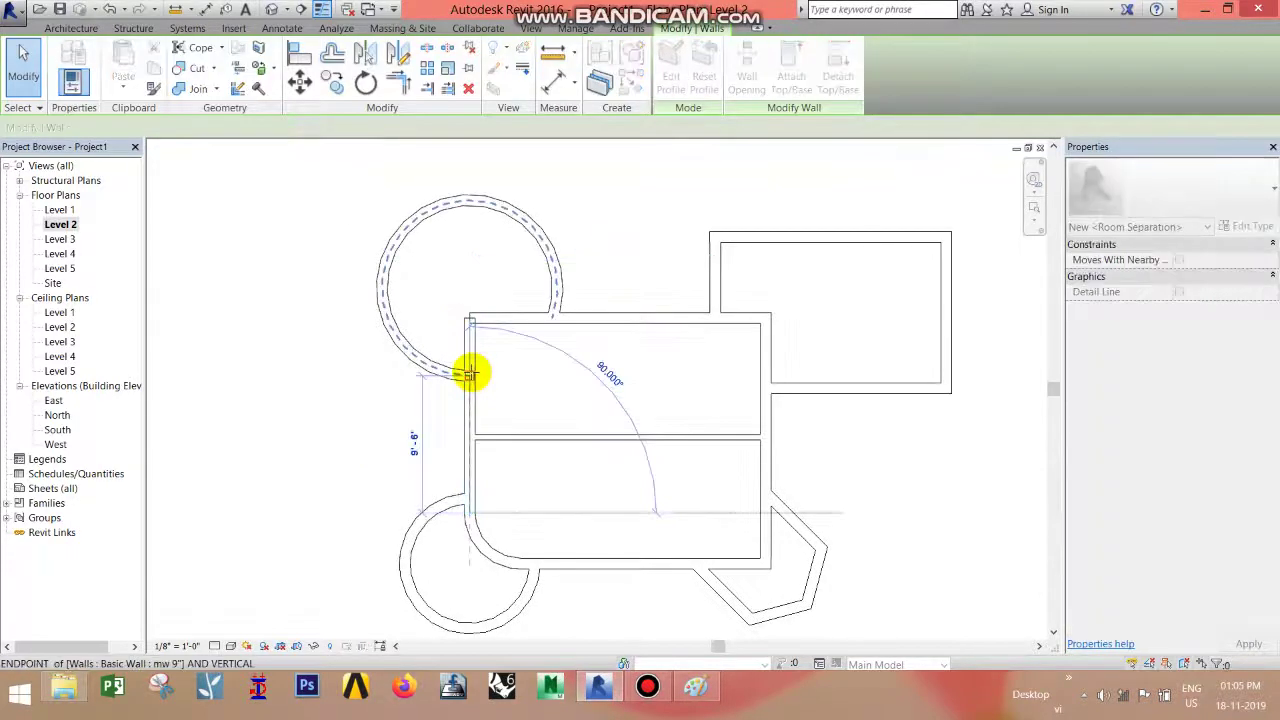
click(473, 318)
drag(471, 318, 546, 316)
click(593, 388)
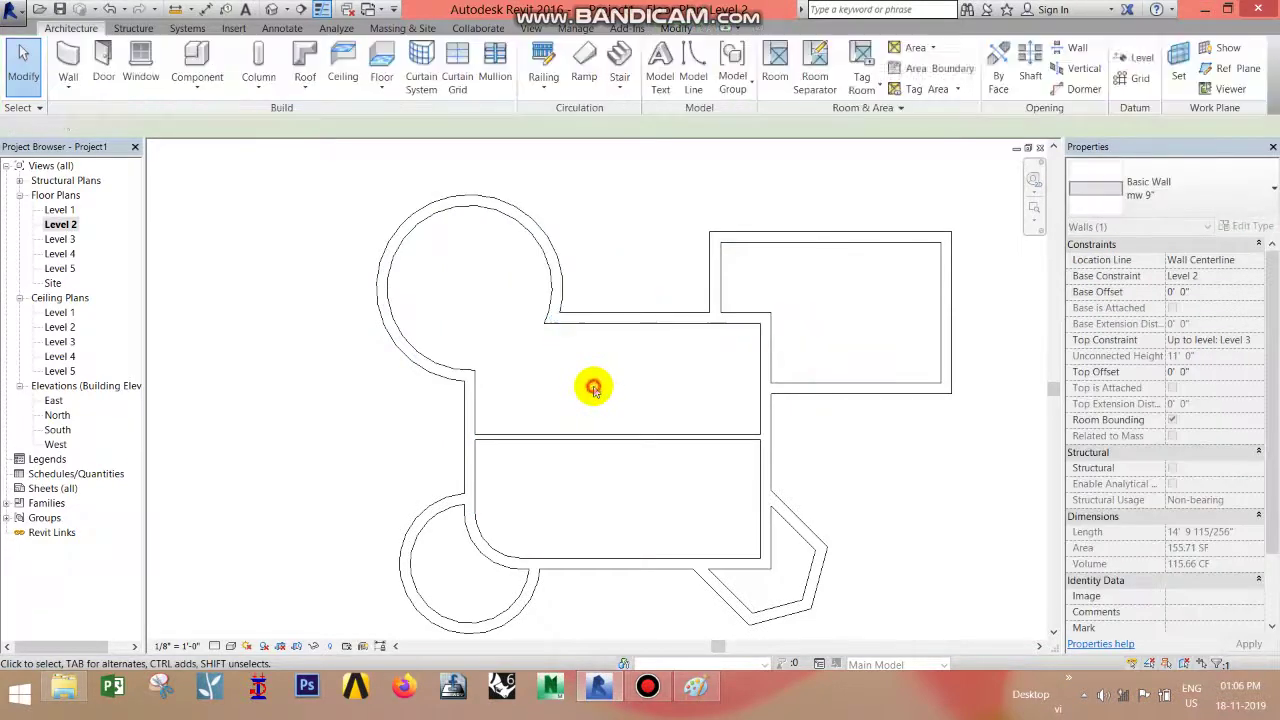
Step: Shorten the upper room's top wall to meet the upper-right block
click(752, 316)
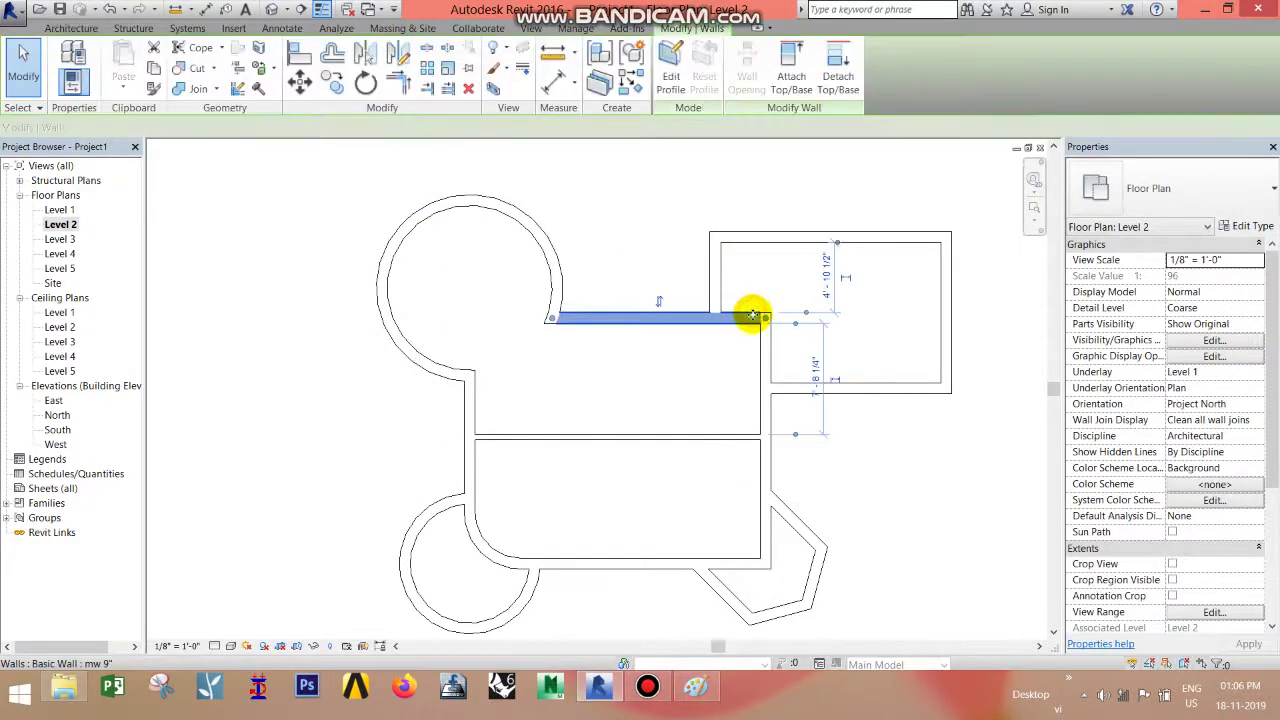
scroll(752, 316, up, 2)
drag(769, 318, 703, 318)
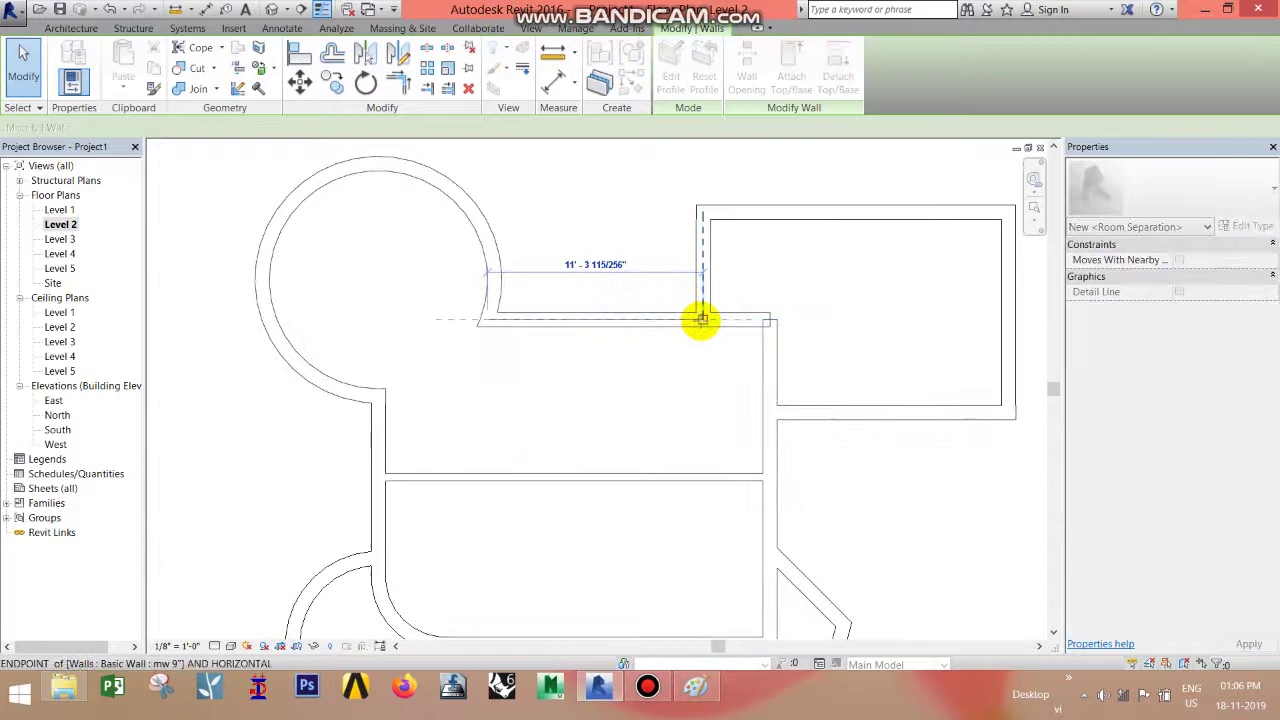
click(766, 330)
key(r)
key(s)
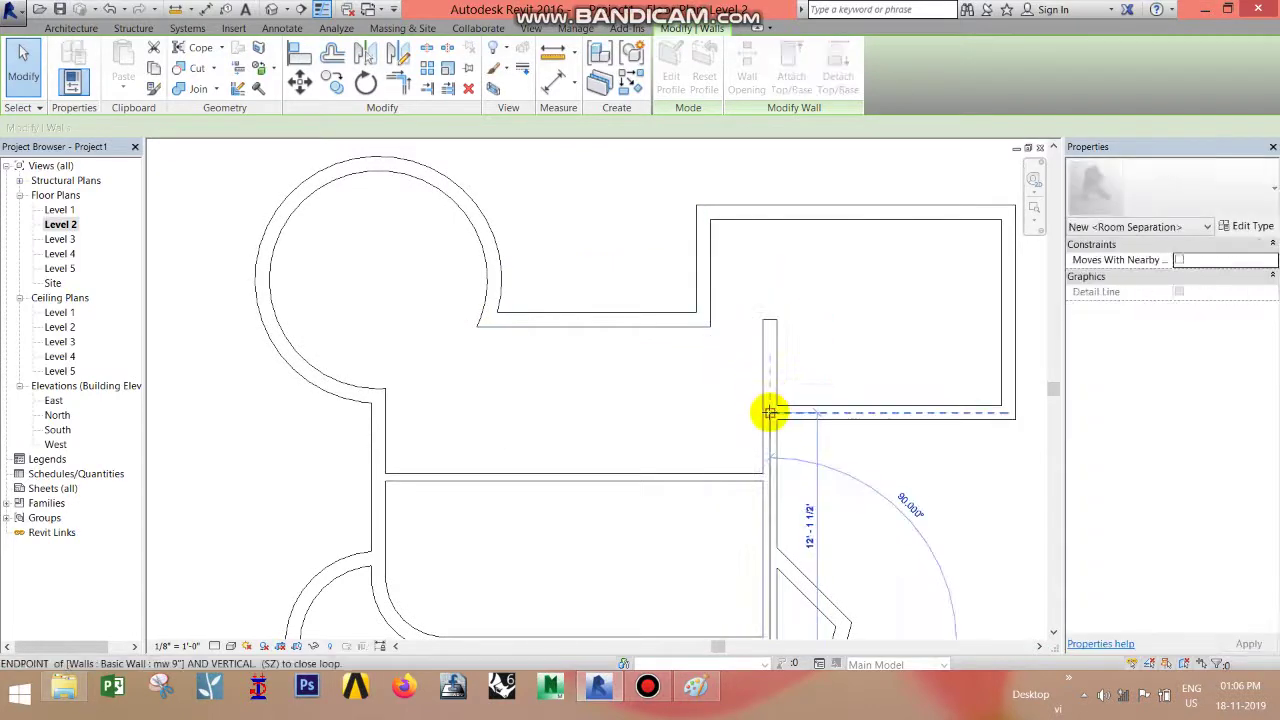
key(Escape)
click(774, 289)
scroll(789, 366, down, 3)
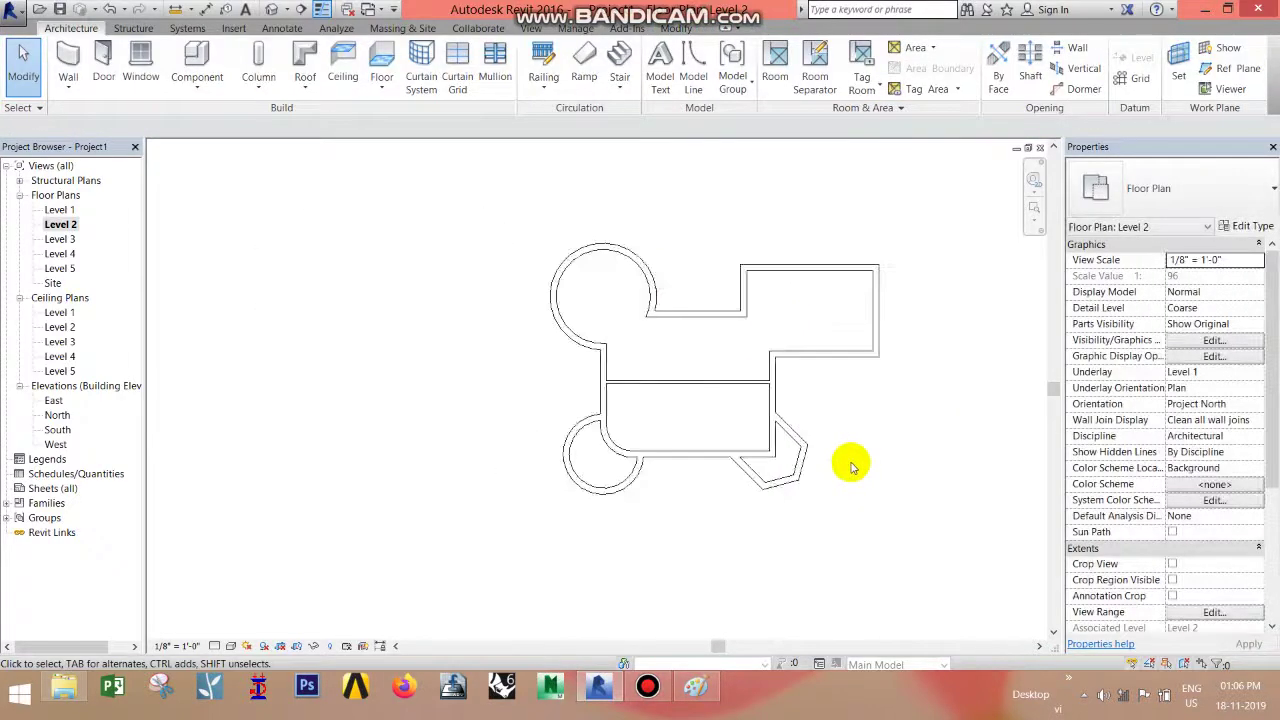
scroll(850, 467, up, 2)
Step: Add partition walls splitting the upper-right block, including its narrow right room
click(68, 60)
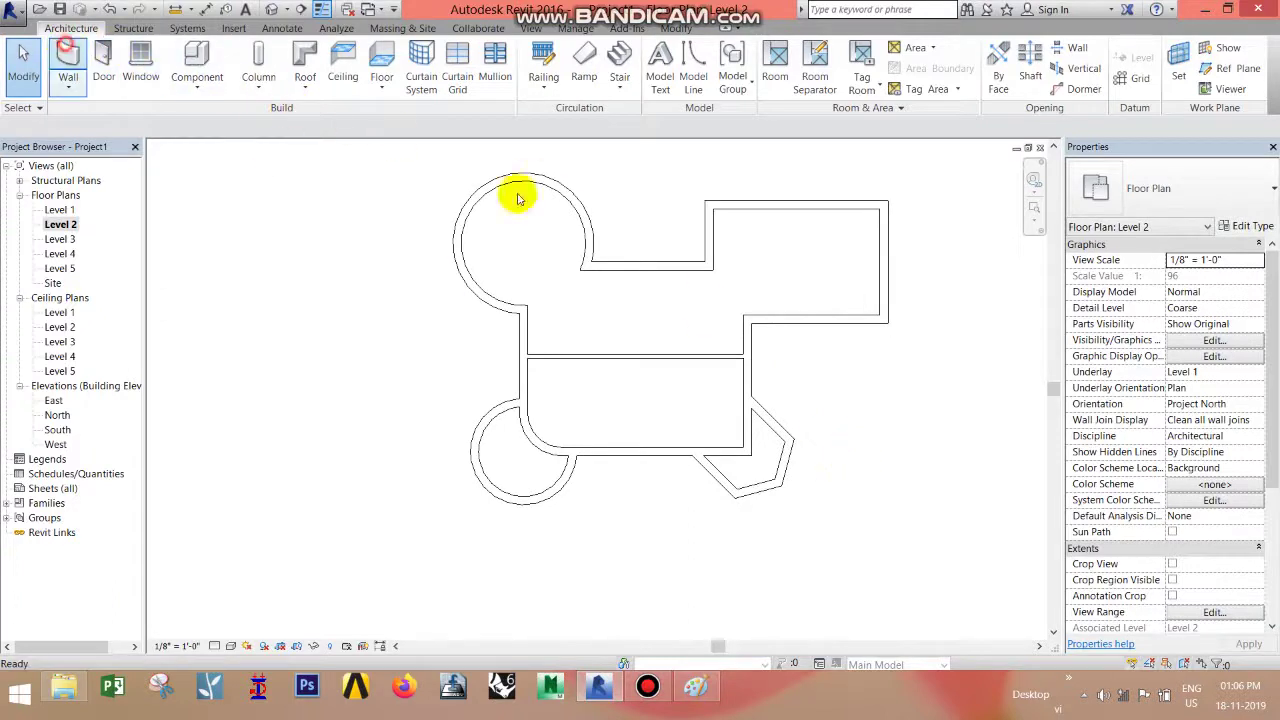
click(815, 207)
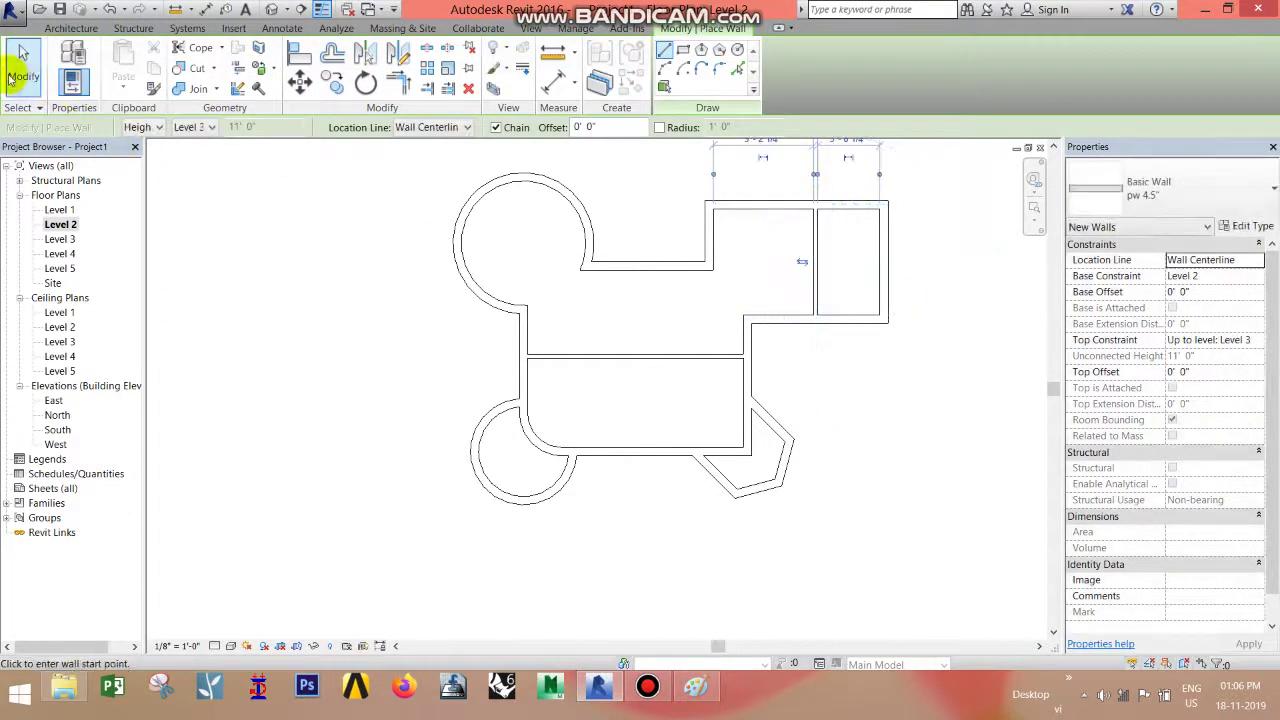
click(22, 62)
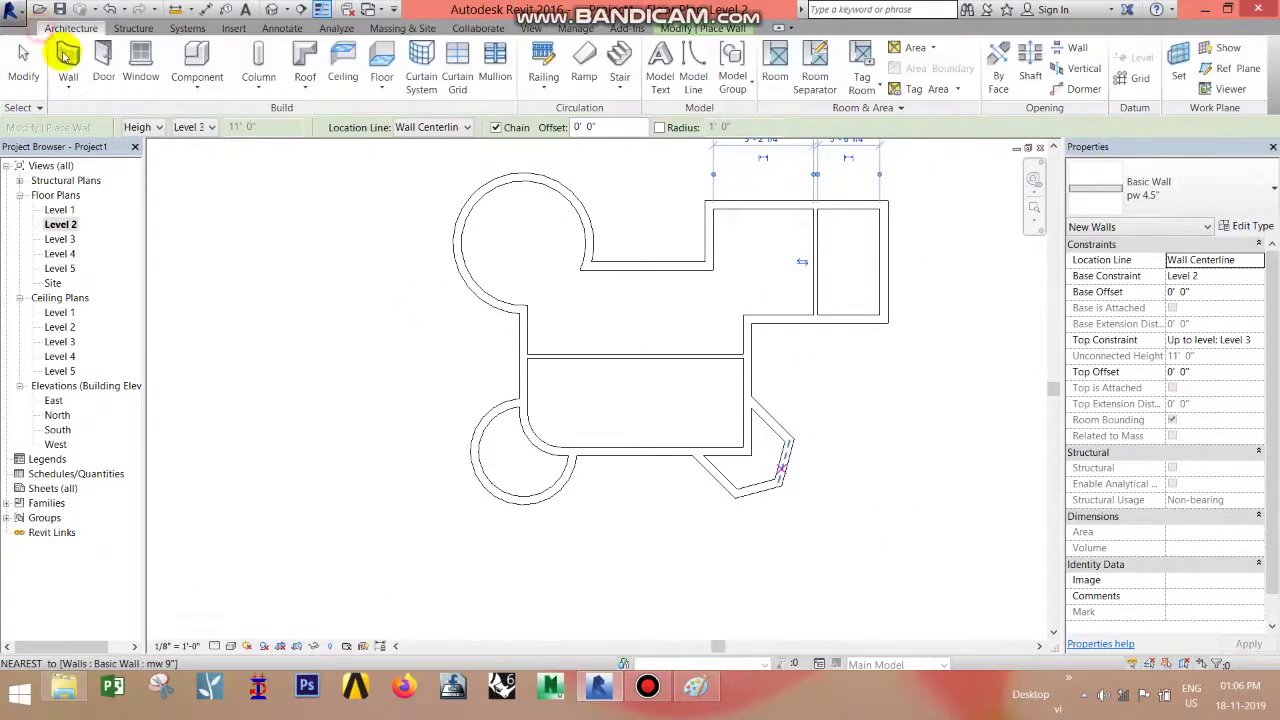
scroll(920, 293, up, 1)
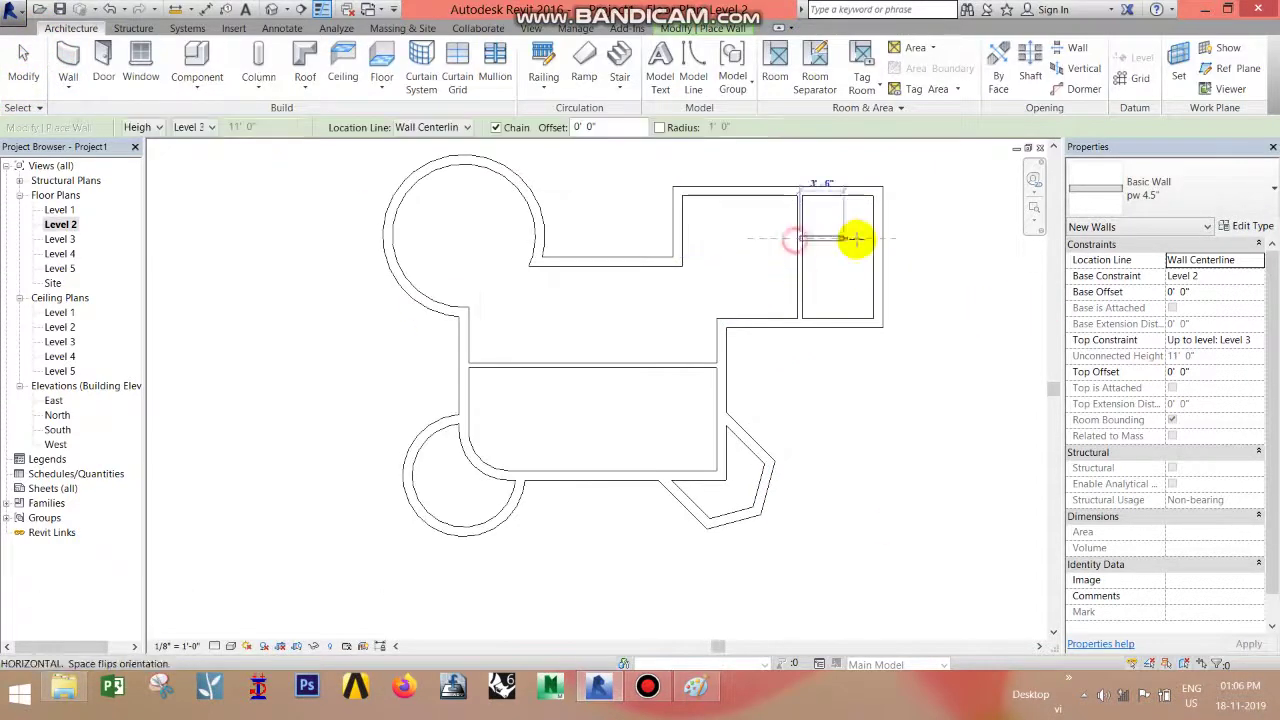
click(874, 240)
right_click(848, 270)
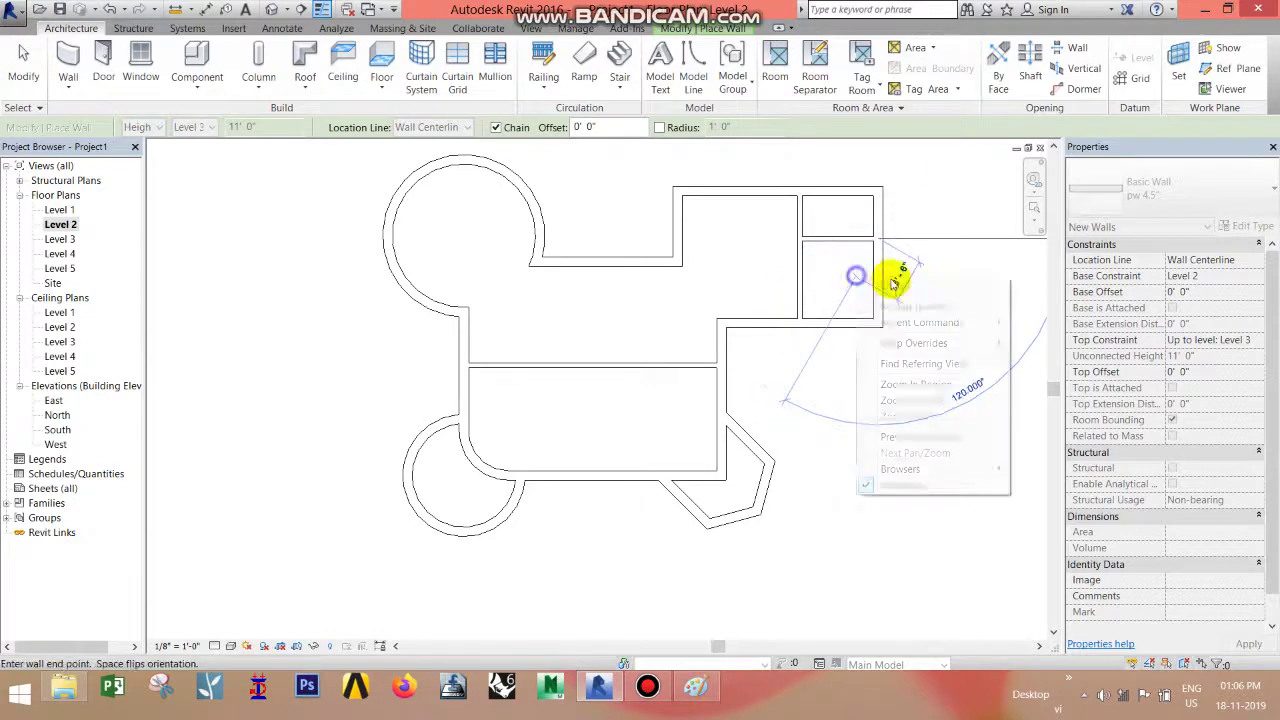
click(878, 283)
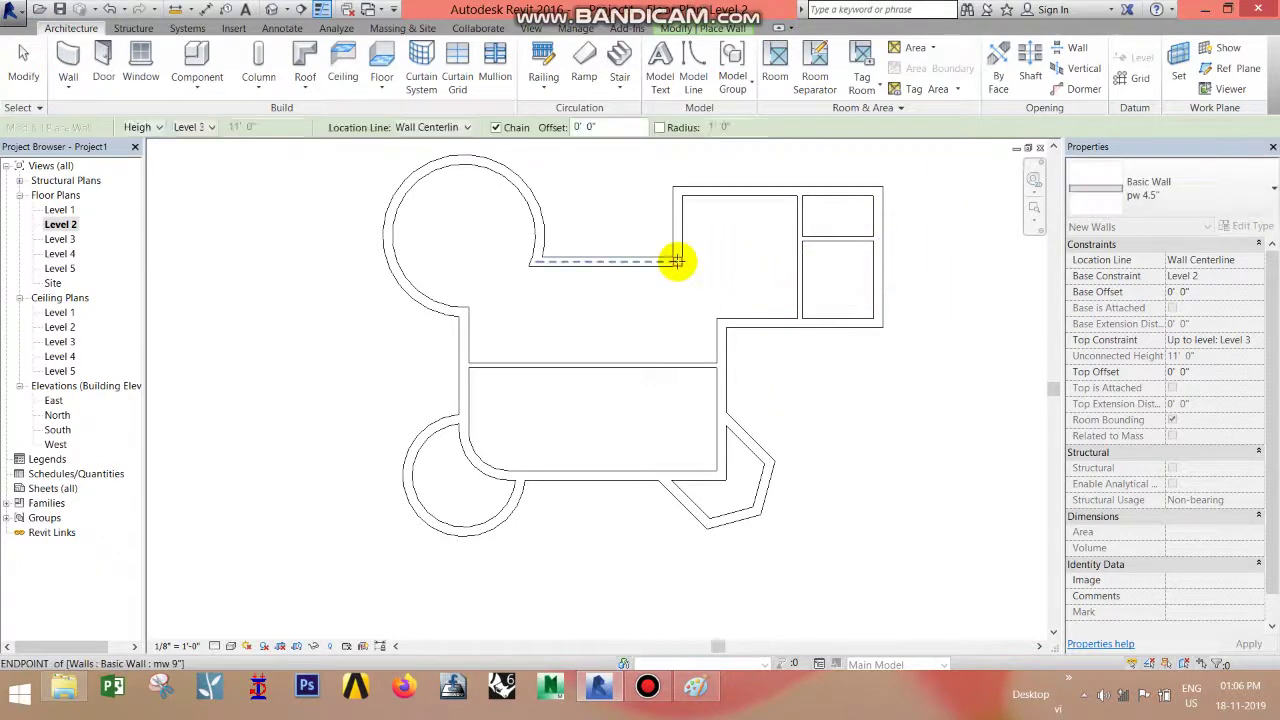
Step: Draw a vertical partition wall dividing the central upper room from top to bottom wall
click(590, 264)
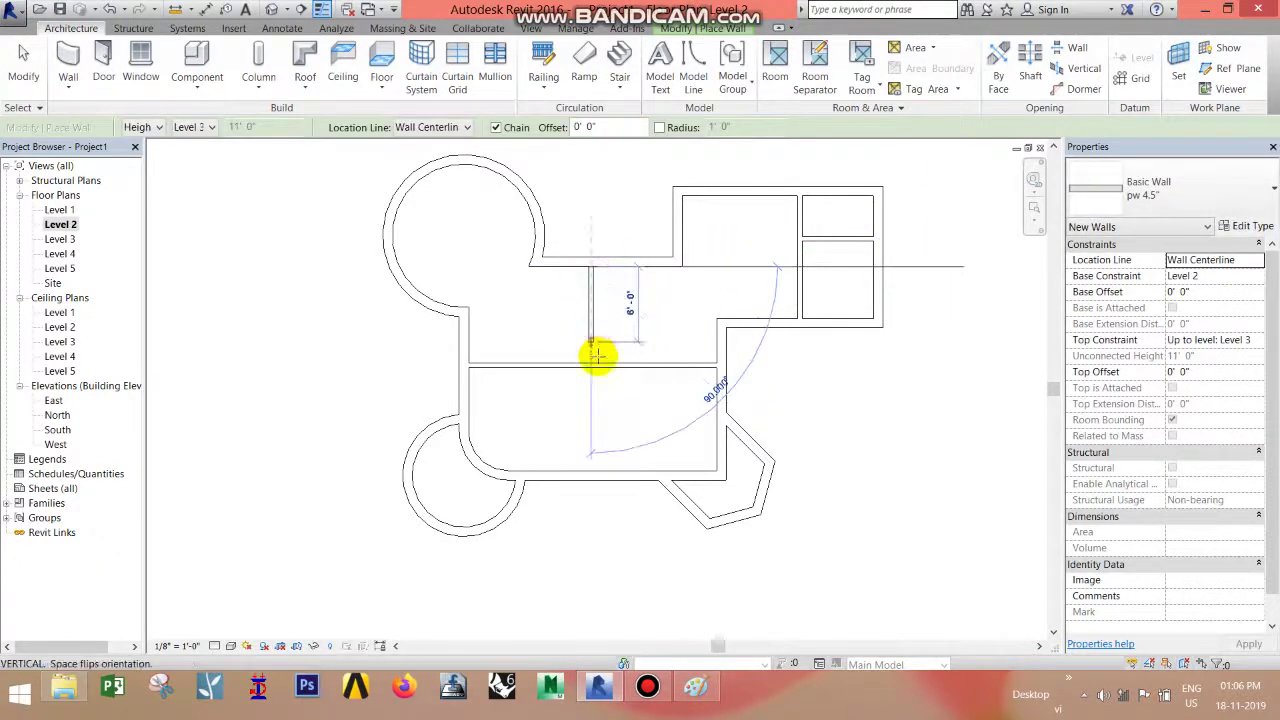
click(591, 364)
click(23, 65)
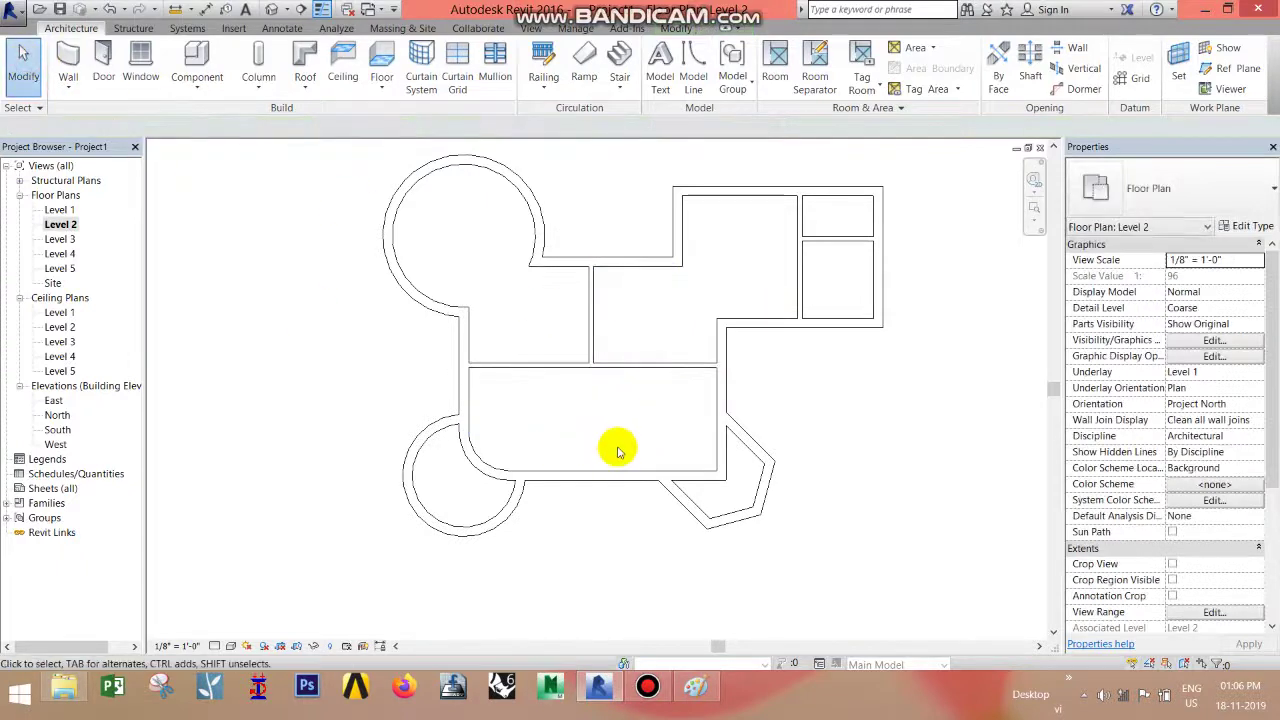
scroll(618, 446, down, 2)
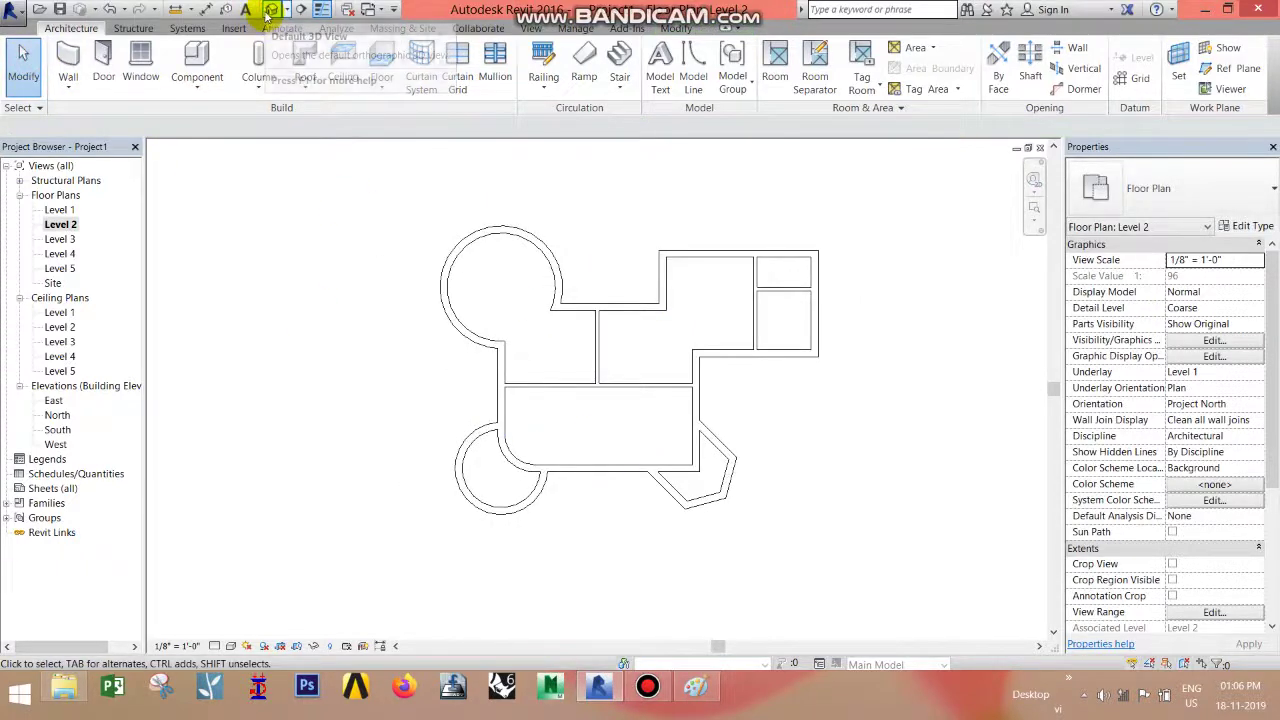
Step: Open the Default 3D View and set its visual style to Realistic
click(529, 28)
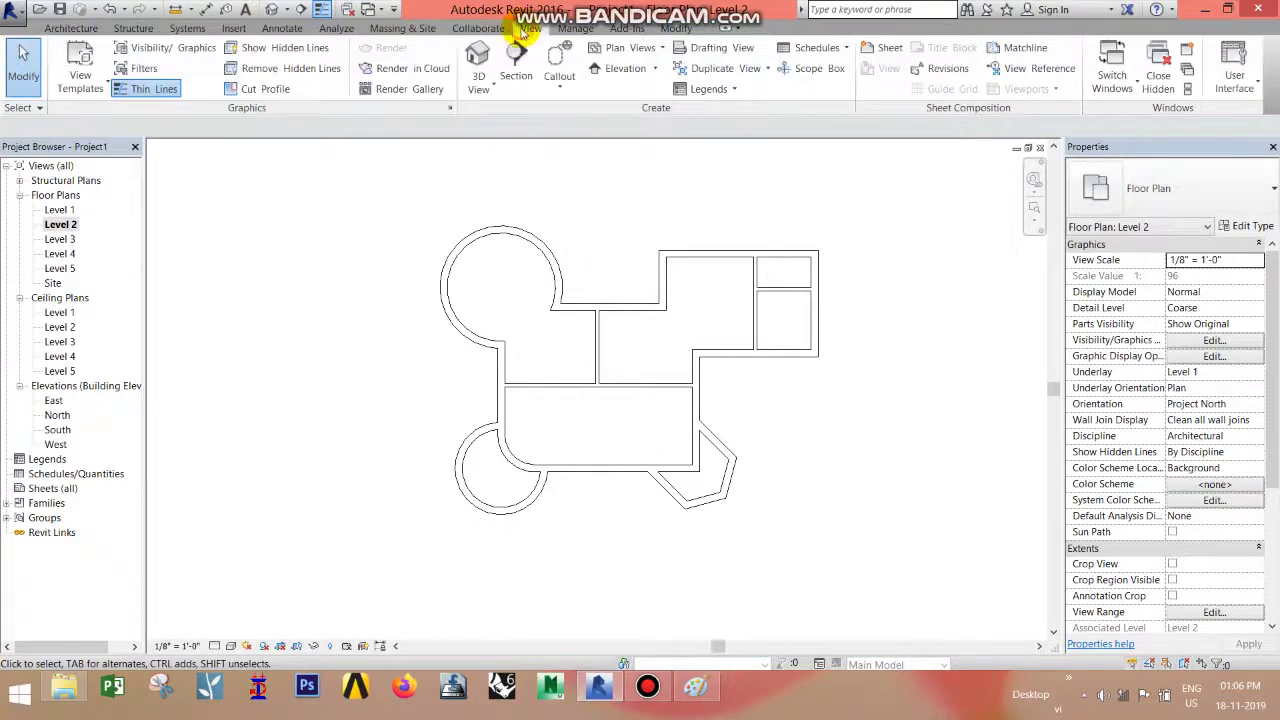
click(478, 85)
click(490, 120)
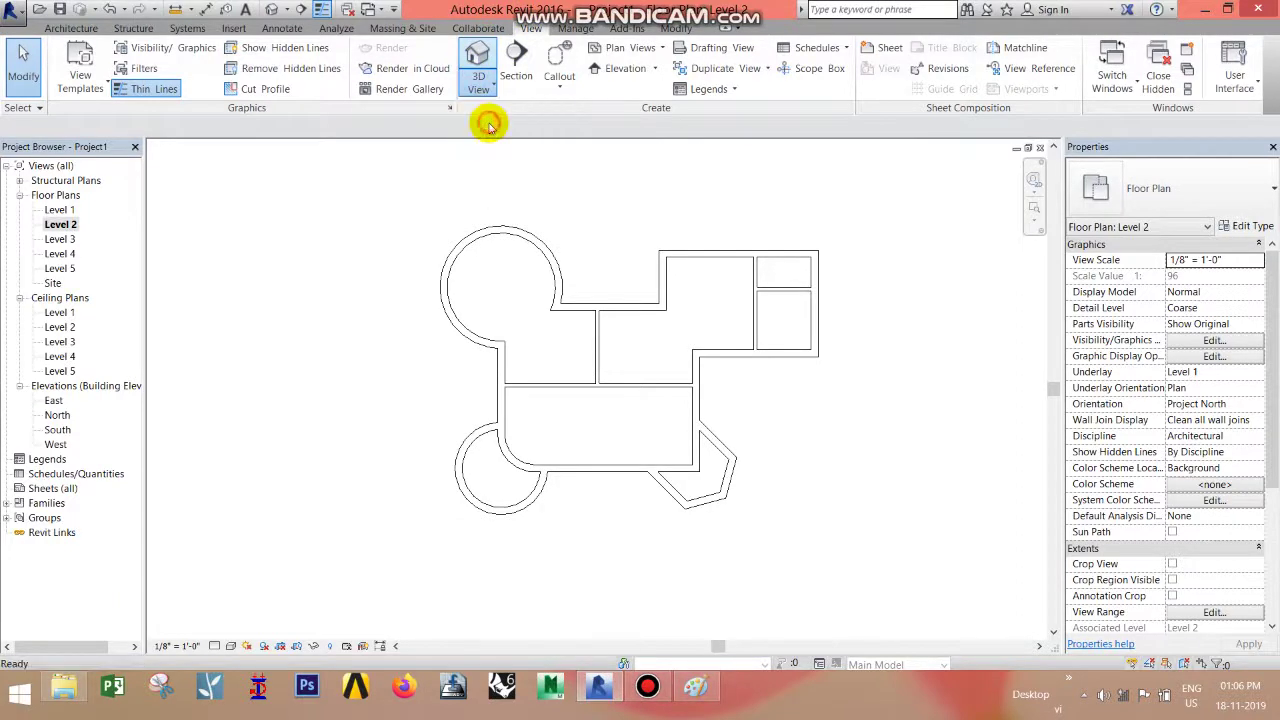
click(231, 646)
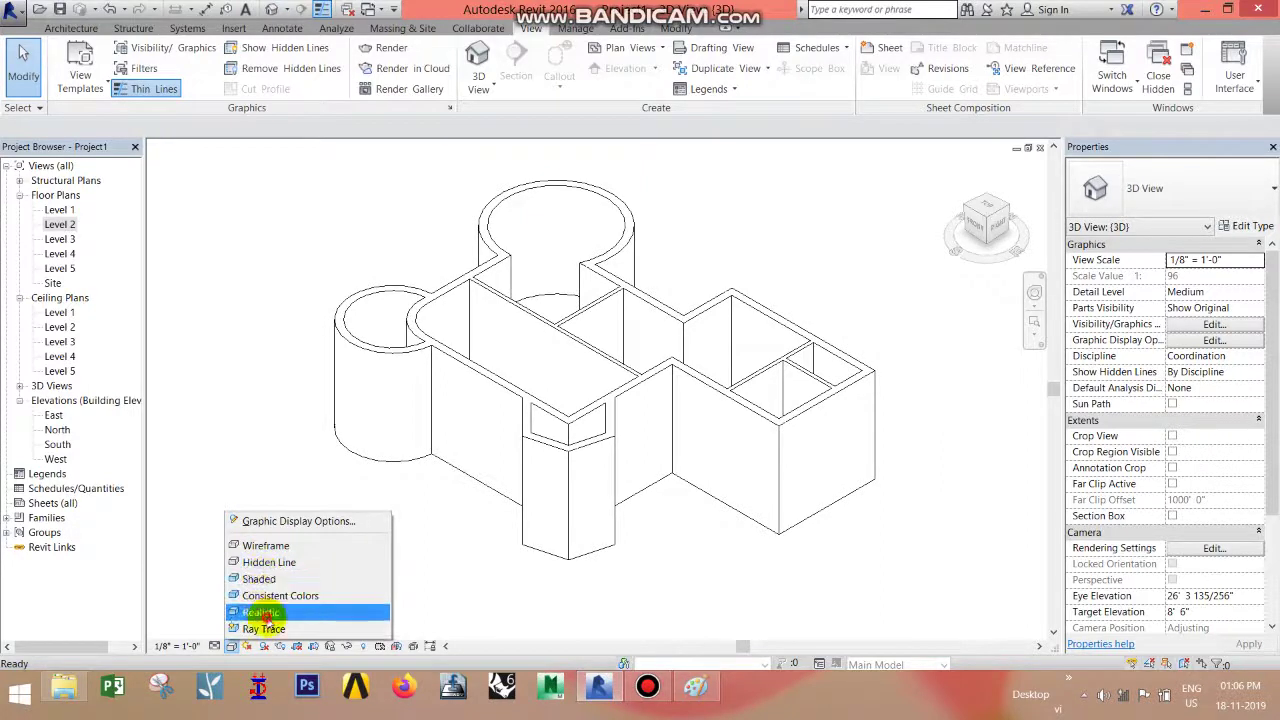
click(264, 612)
Step: Compare Wireframe, Hidden Line, Shaded and Consistent Colors styles, ending on Realistic
click(233, 645)
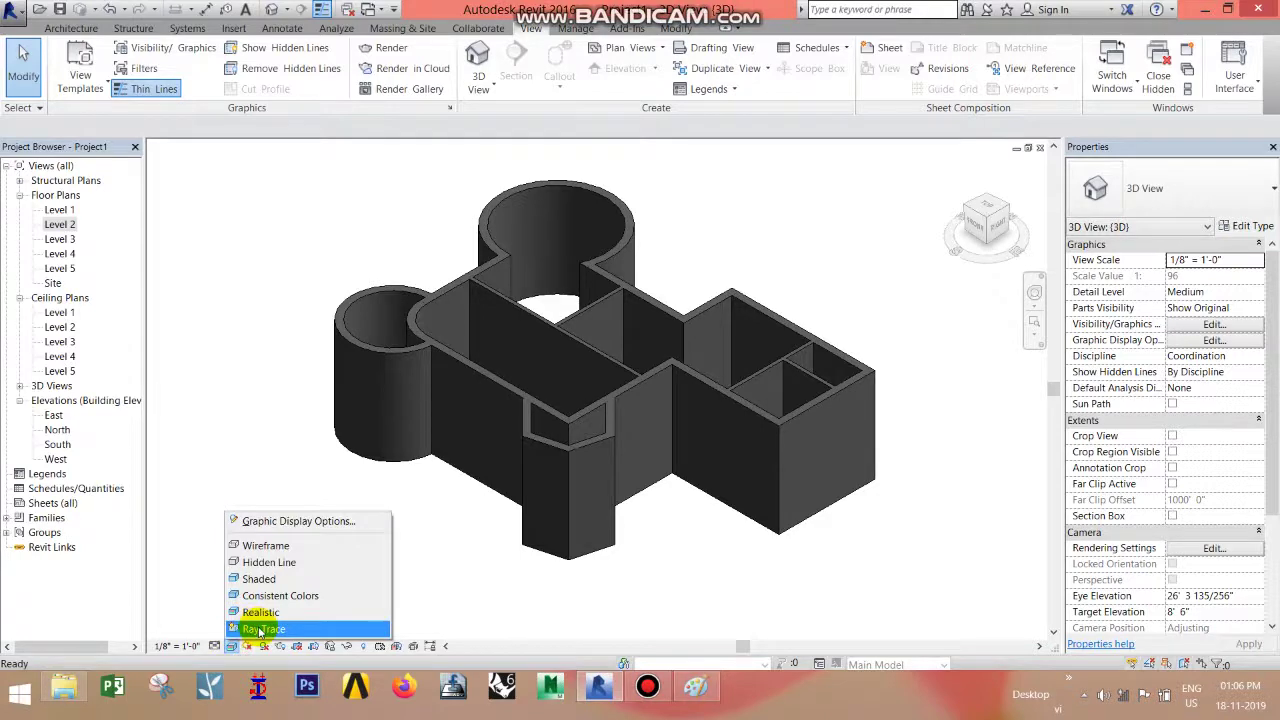
click(278, 547)
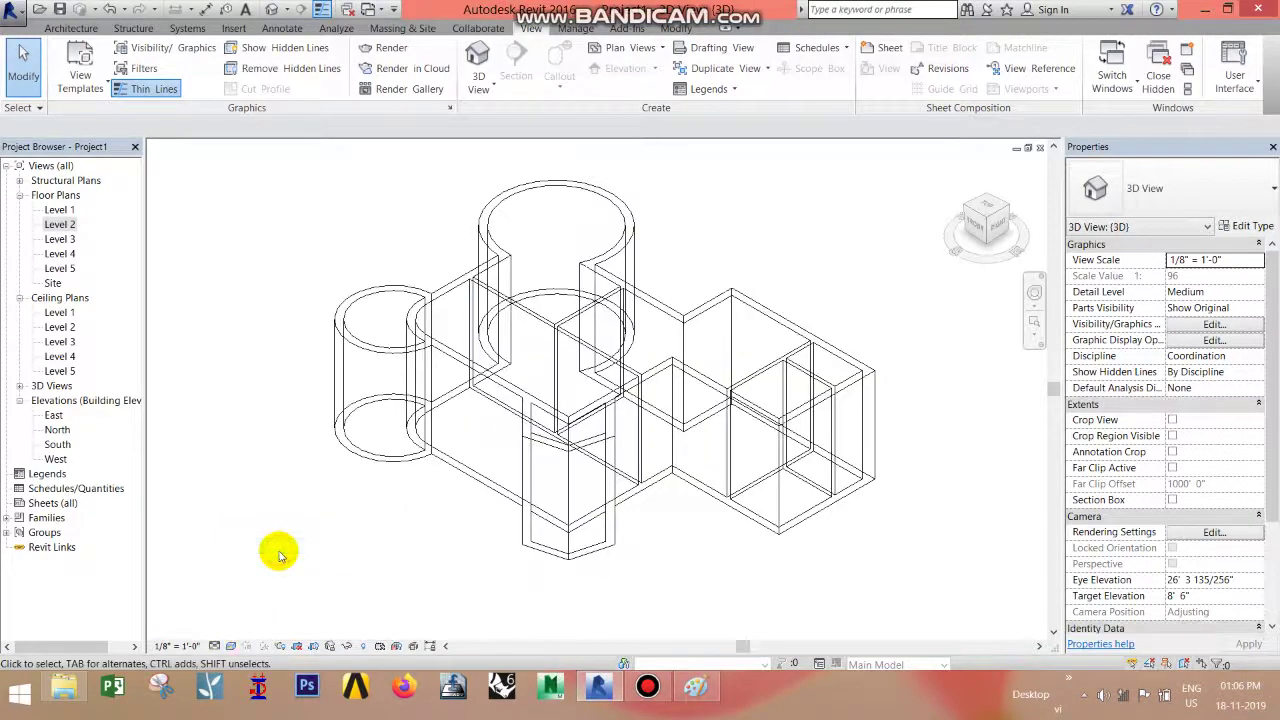
click(229, 645)
click(266, 566)
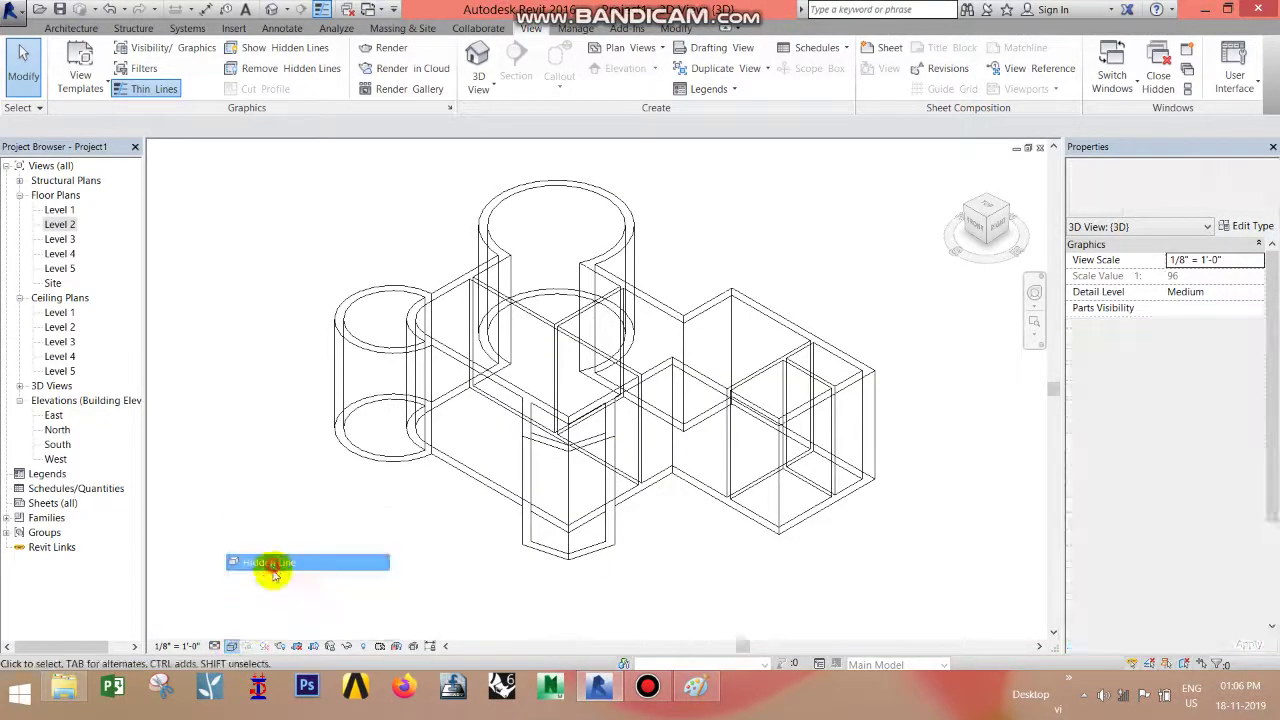
click(229, 645)
click(258, 579)
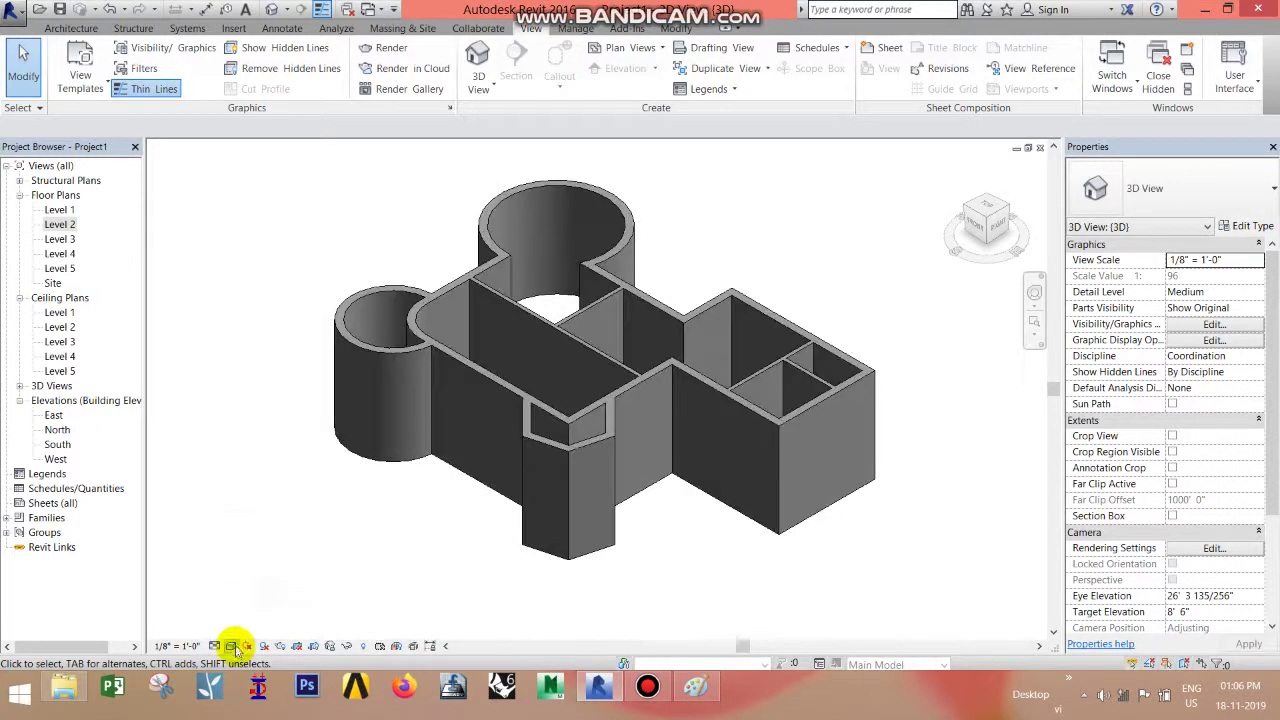
click(229, 645)
click(280, 595)
click(229, 645)
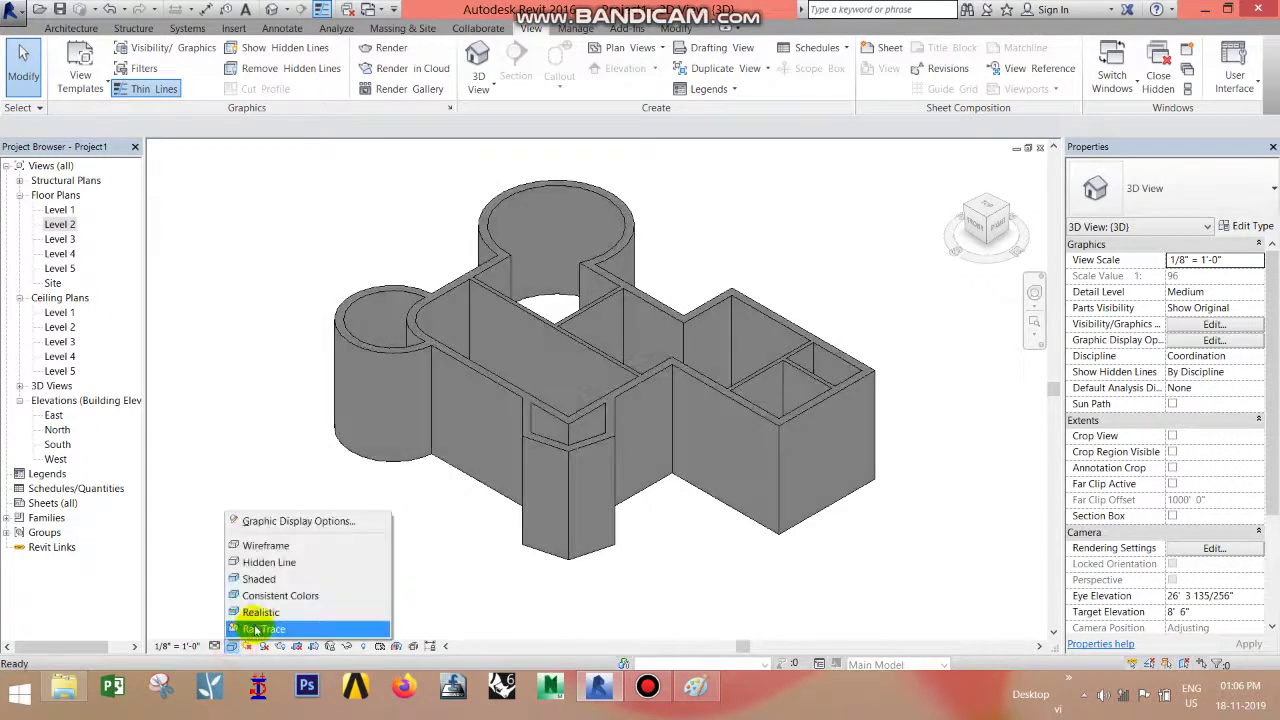
click(260, 612)
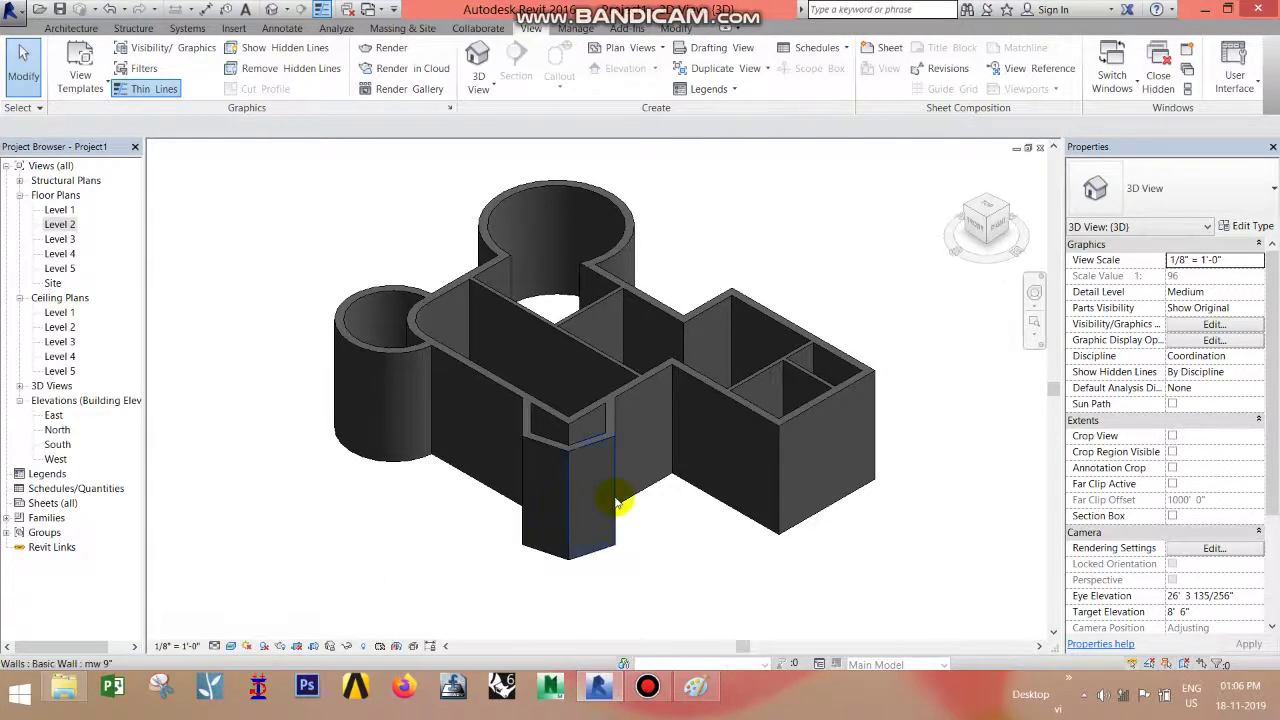
Step: Orbit to a steep top-down angle, zoom in, then return the model to Home
mouse_move(618, 447)
shift+middle_down()
mouse_move(508, 486)
mouse_move(300, 514)
mouse_move(331, 377)
mouse_move(548, 383)
mouse_move(640, 450)
shift+middle_up()
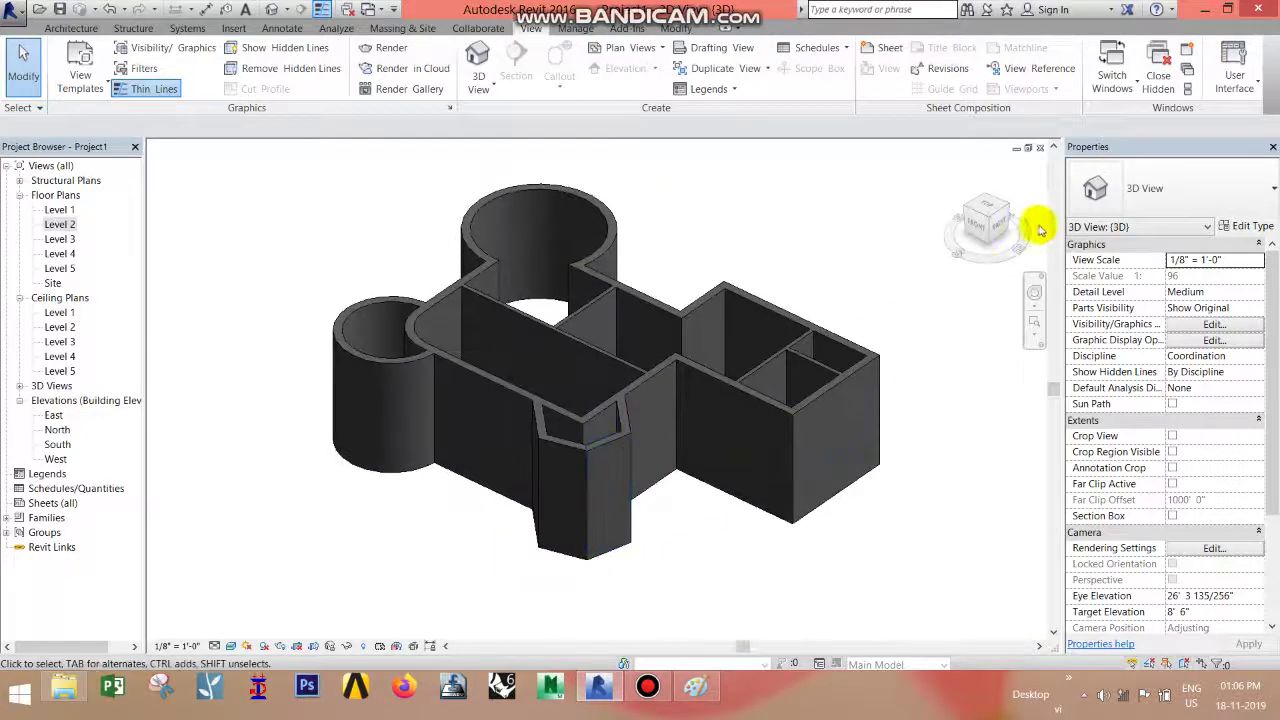
click(1033, 300)
mouse_move(702, 306)
mouse_down()
mouse_move(545, 400)
mouse_move(517, 287)
mouse_move(709, 343)
mouse_move(645, 282)
mouse_move(656, 370)
mouse_move(617, 473)
mouse_up()
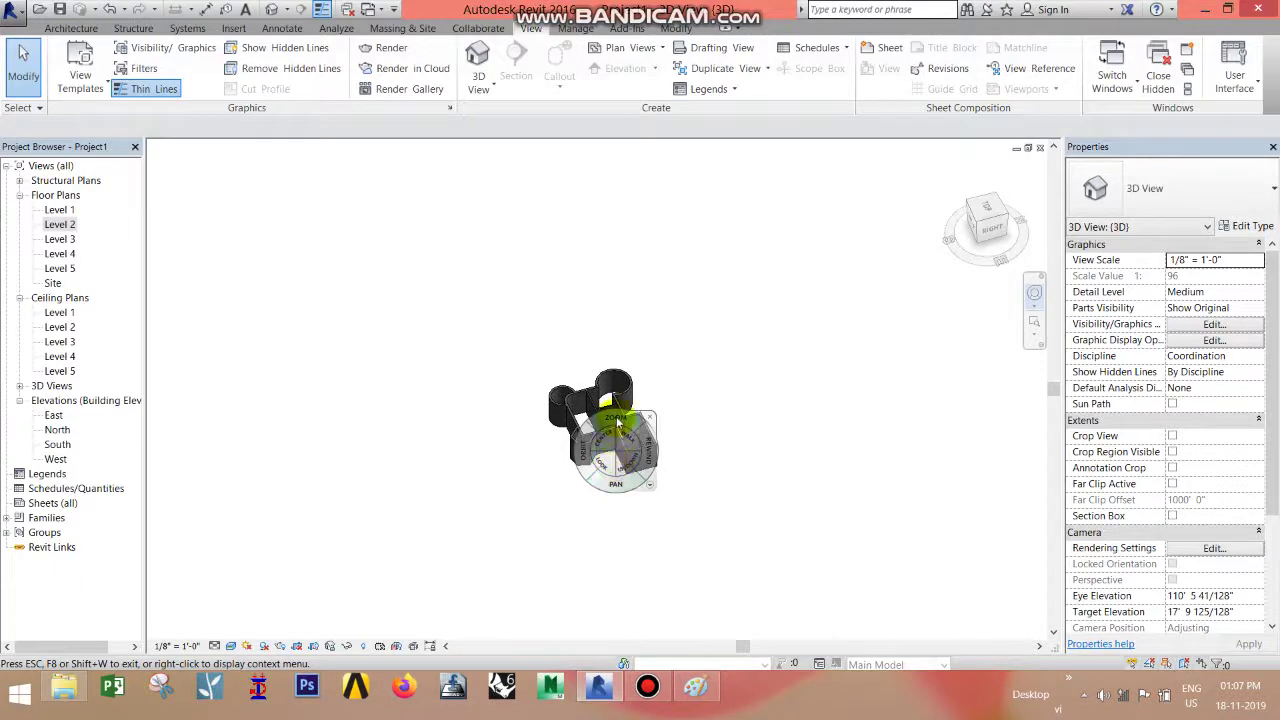
mouse_move(617, 423)
mouse_down()
mouse_move(623, 357)
mouse_move(651, 366)
mouse_up()
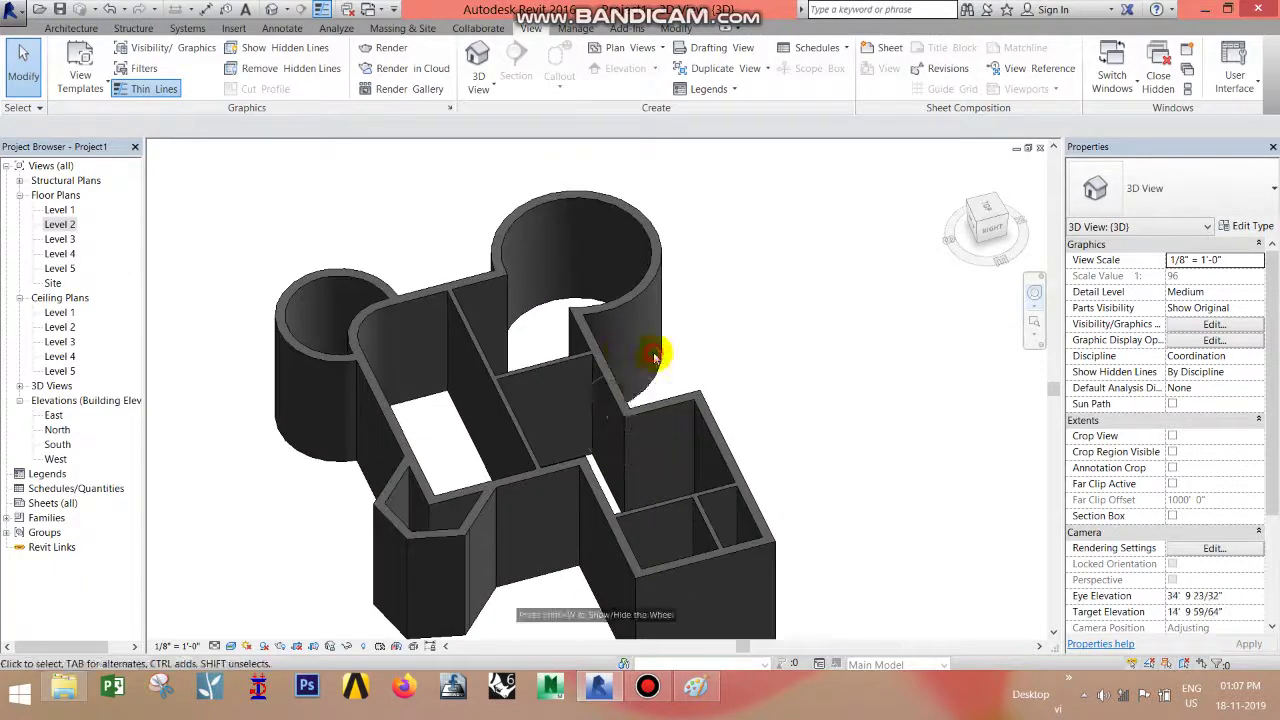
click(957, 168)
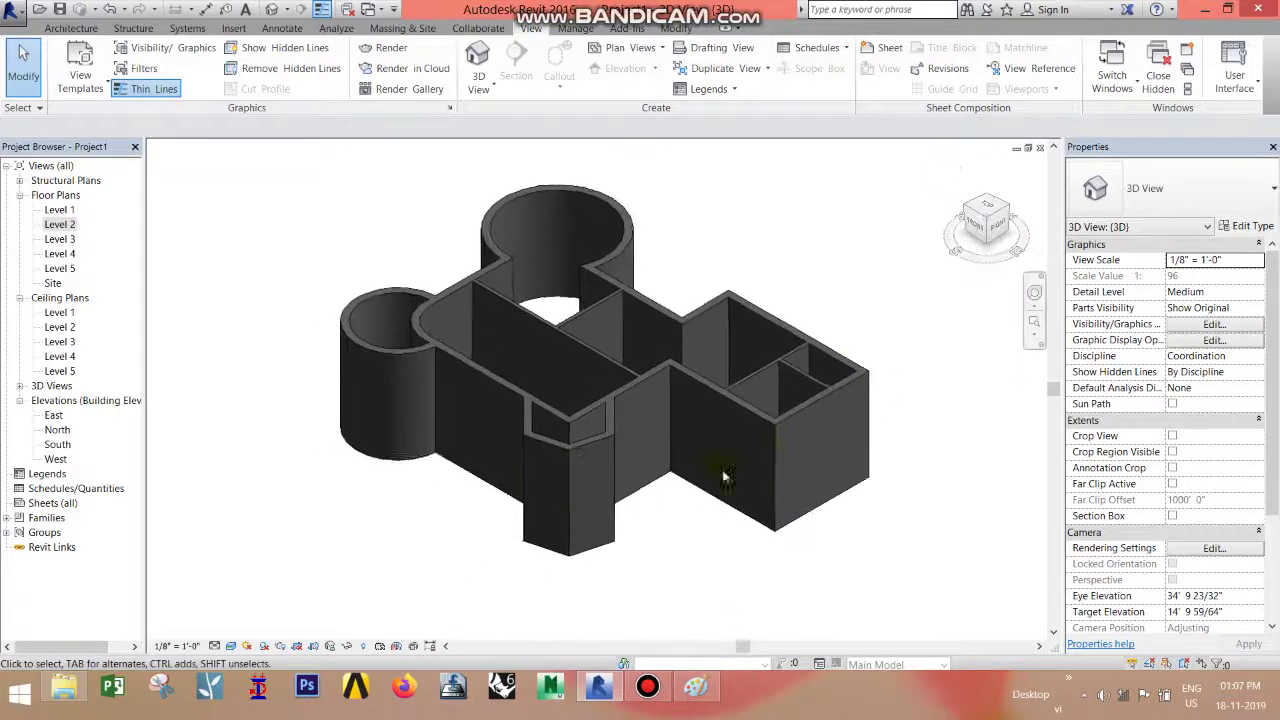
double_click(60, 225)
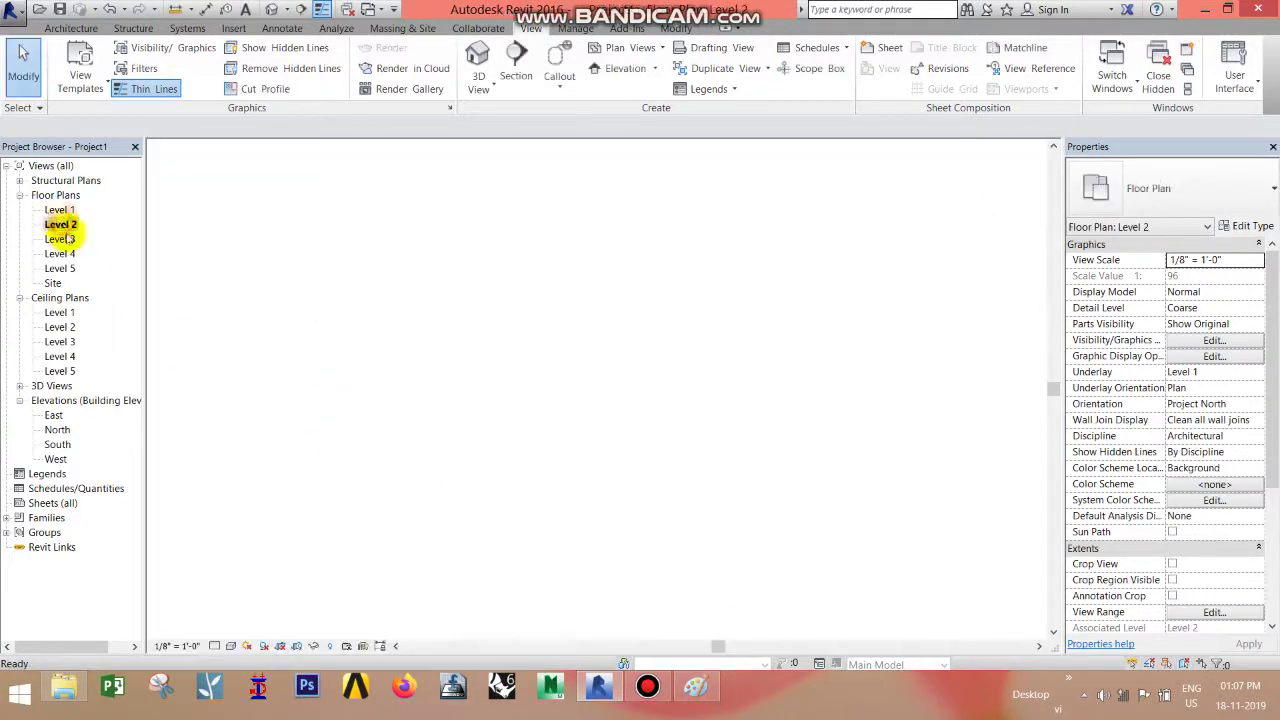
click(617, 318)
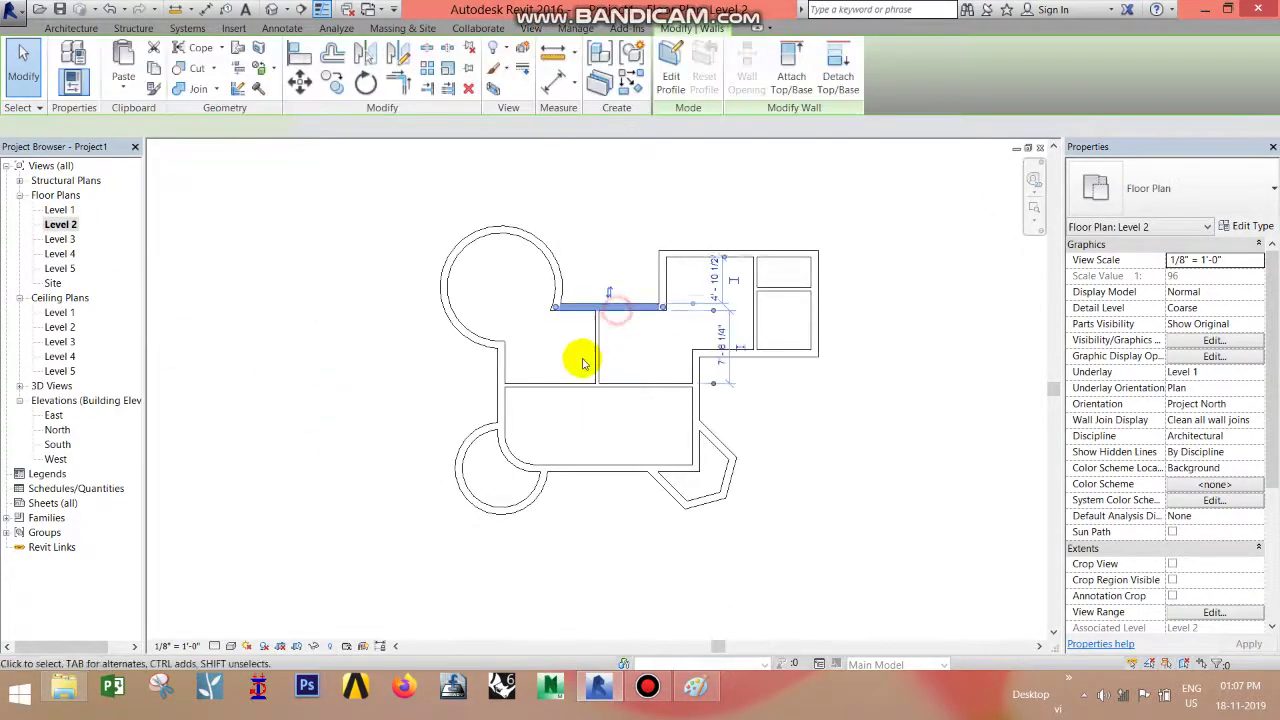
scroll(580, 357, up, 2)
click(805, 420)
scroll(880, 260, up, 2)
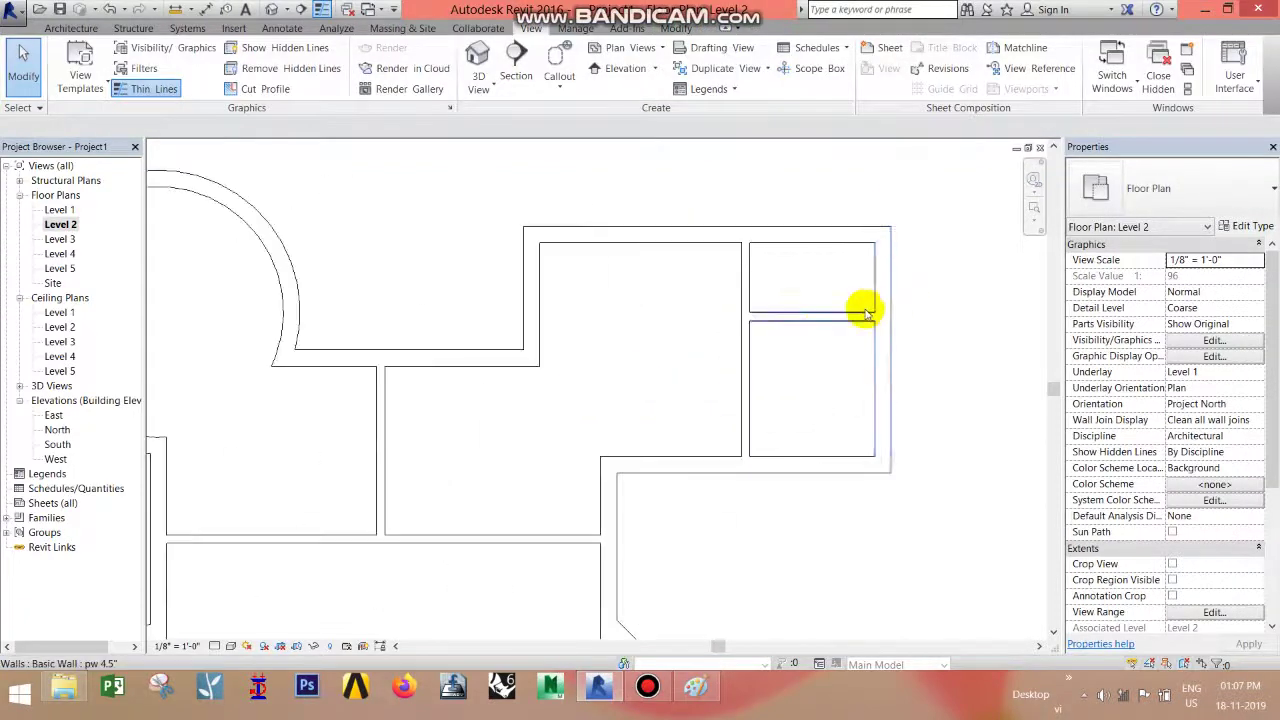
scroll(800, 330, up, 1)
click(791, 322)
scroll(870, 262, up, 2)
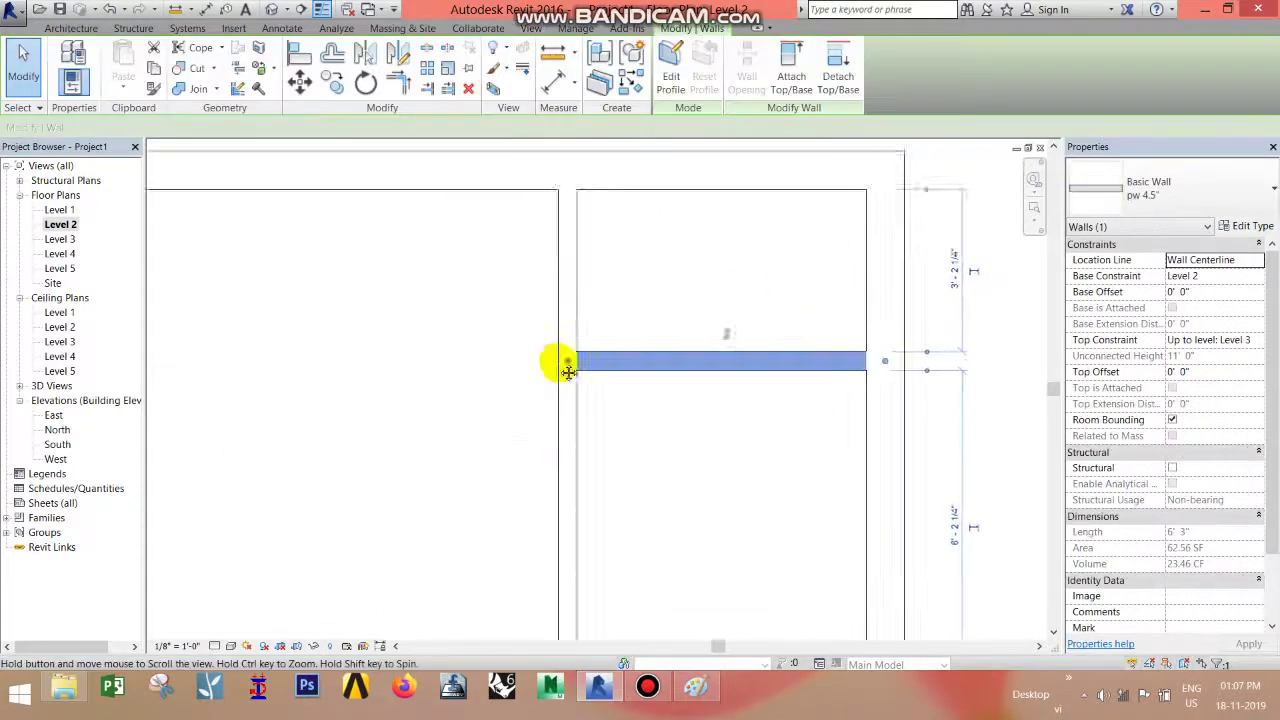
middle_drag(851, 195, 523, 309)
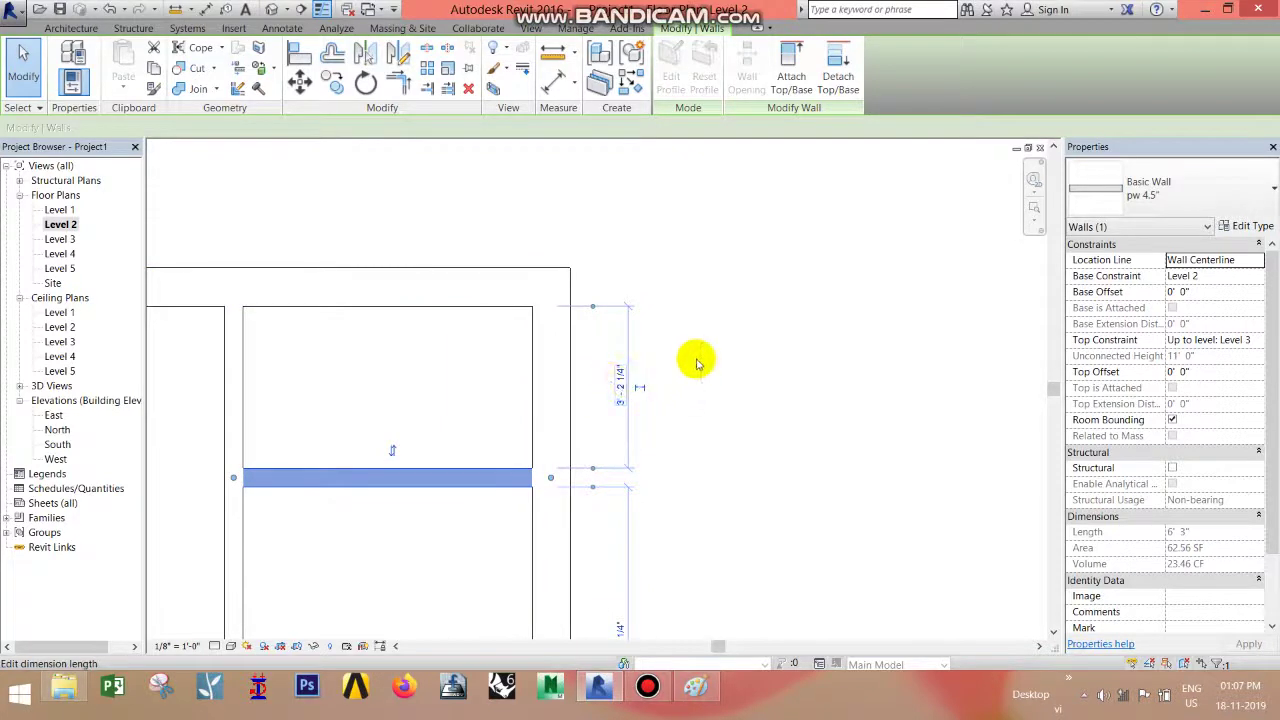
scroll(697, 363, down, 1)
middle_drag(694, 423, 776, 387)
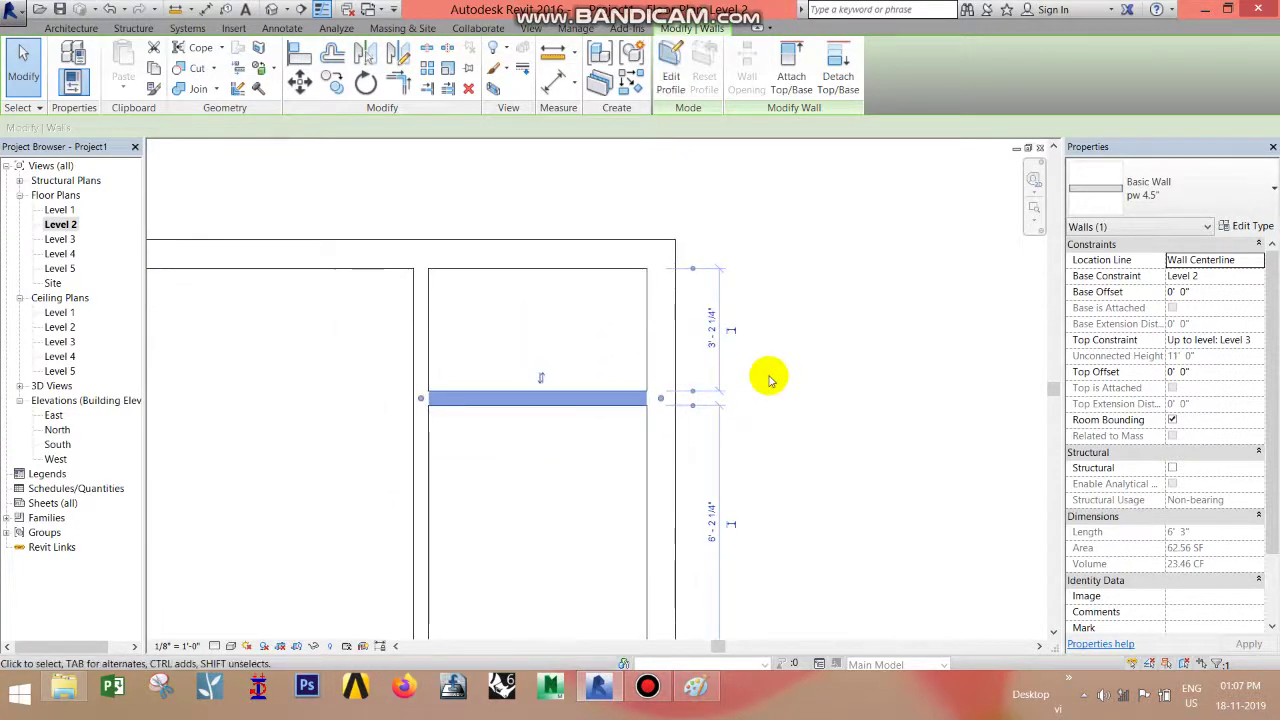
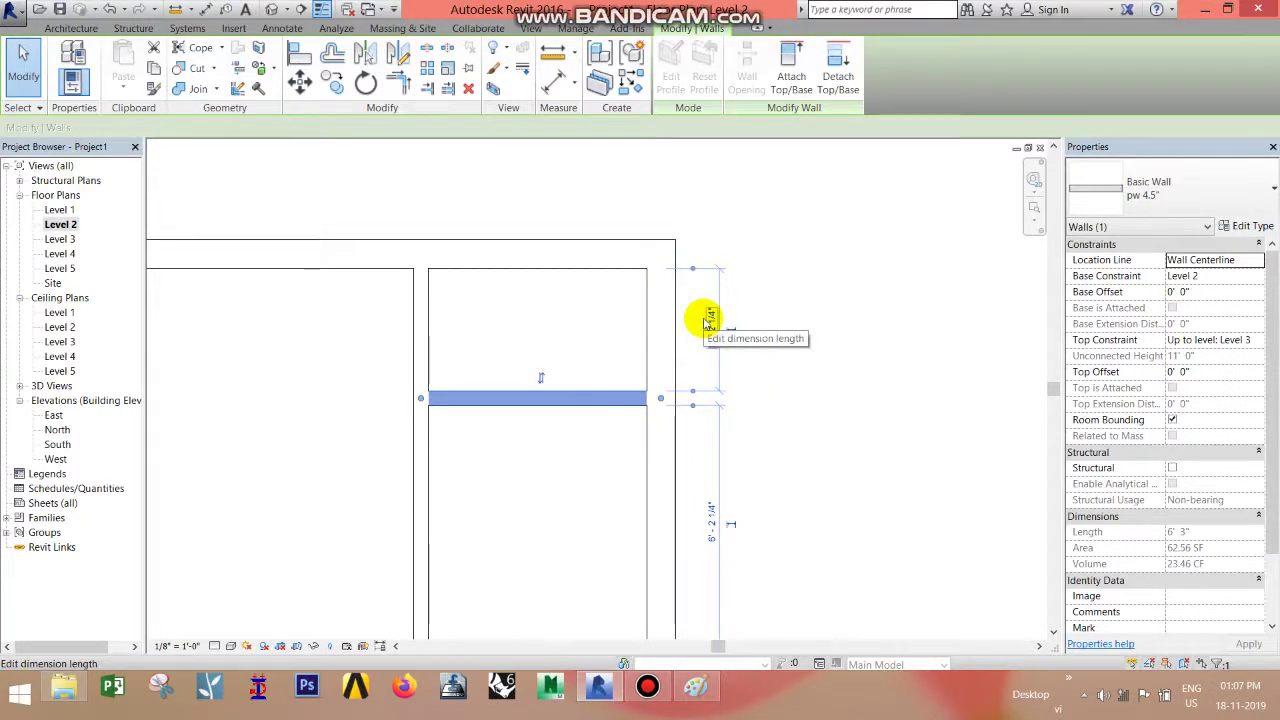
Step: Leave the Level 2 plan for the default 3D view and check the building's right-end wall
click(912, 390)
scroll(517, 423, down, 2)
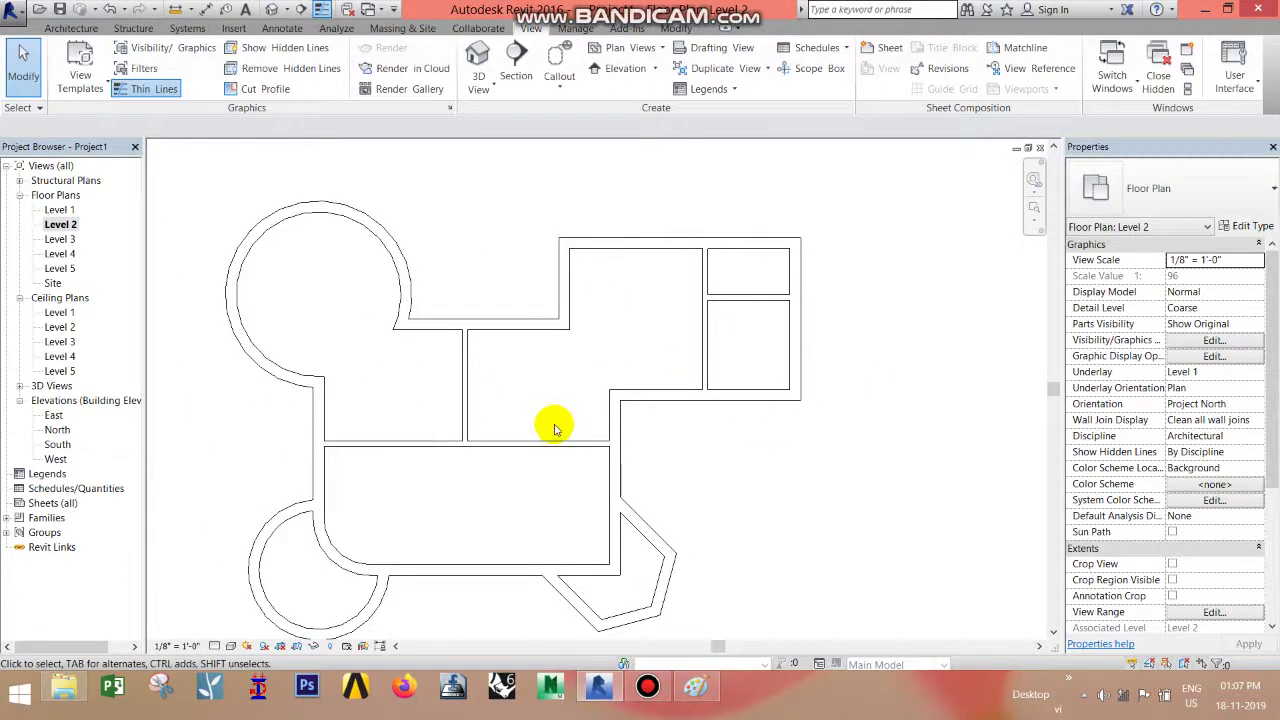
middle_drag(555, 428, 571, 351)
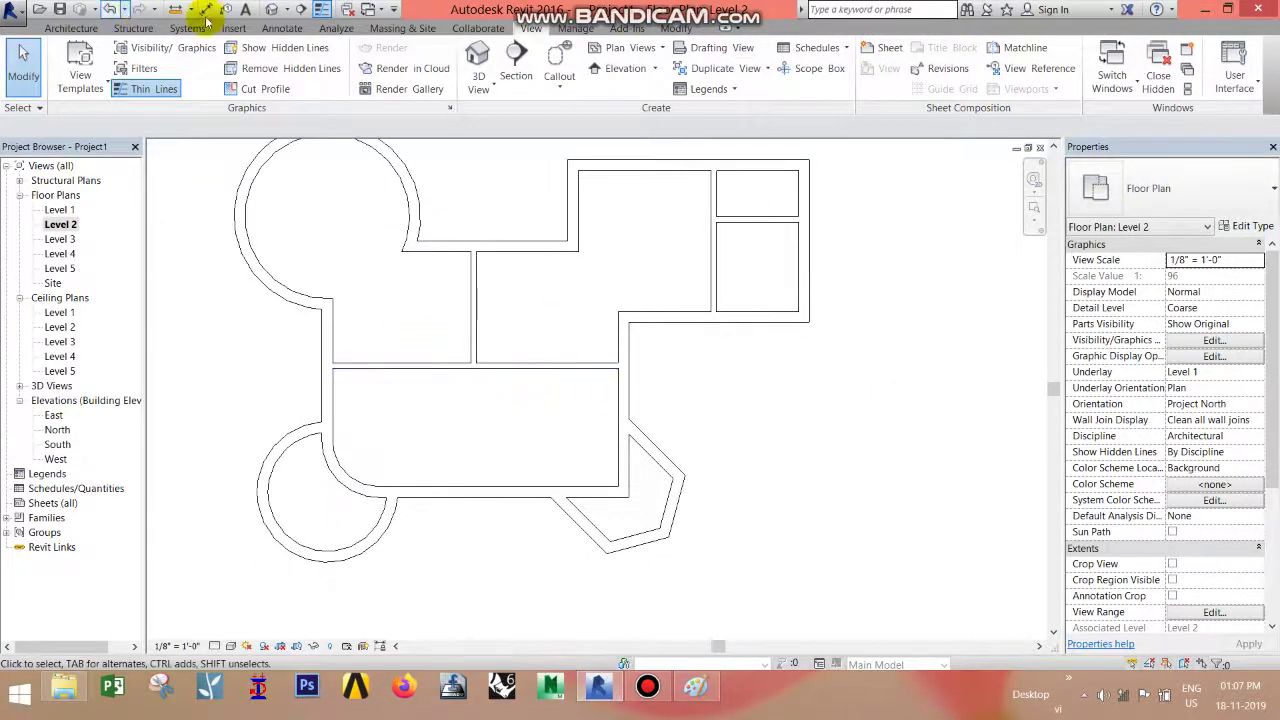
click(270, 10)
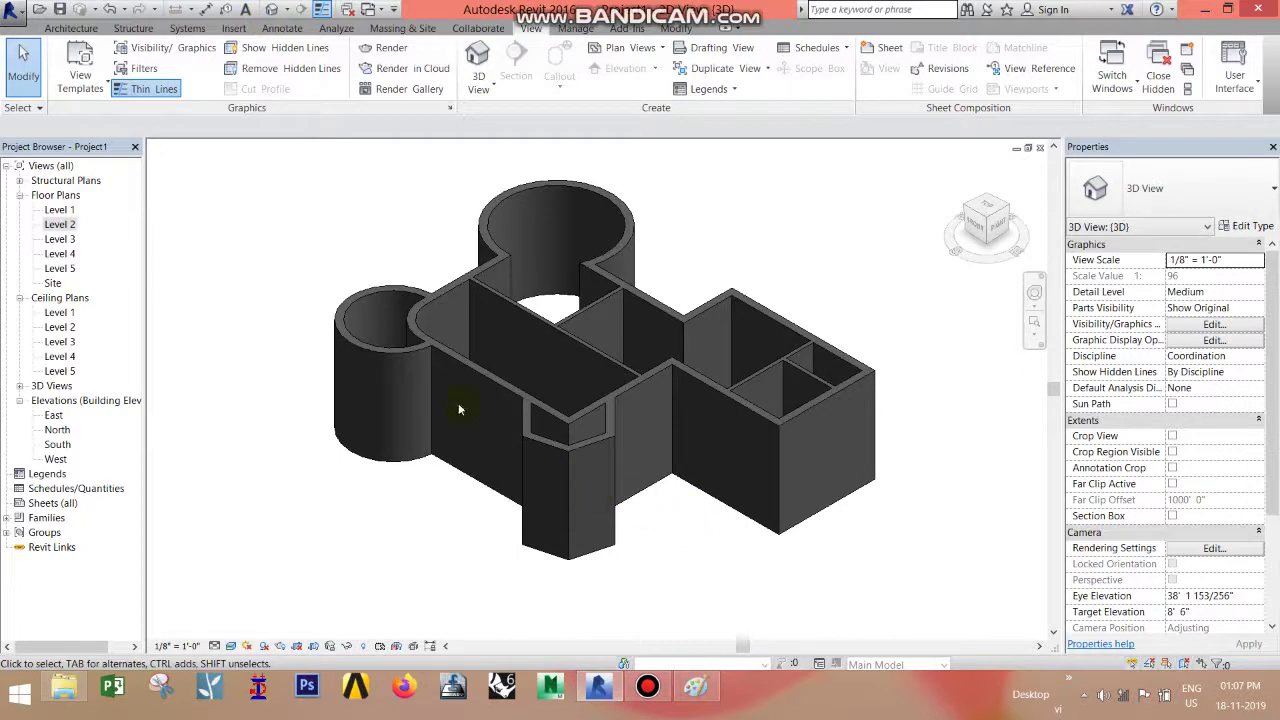
scroll(853, 468, up, 1)
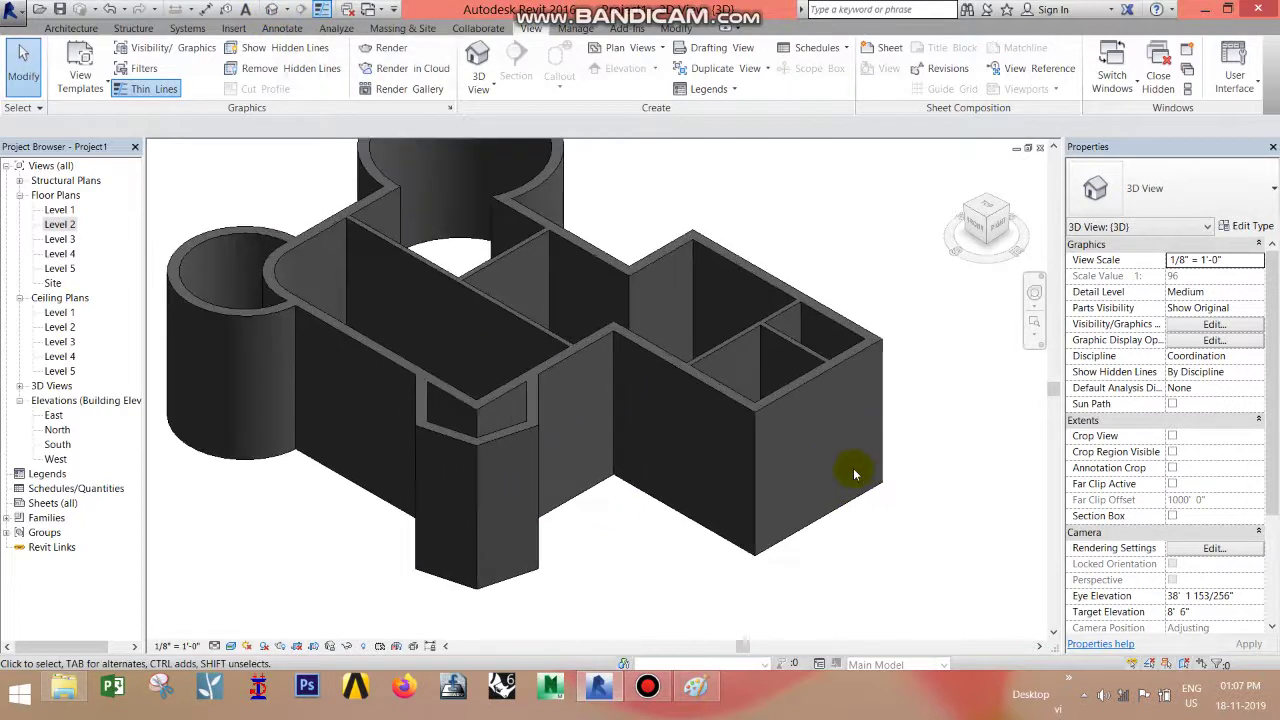
click(804, 387)
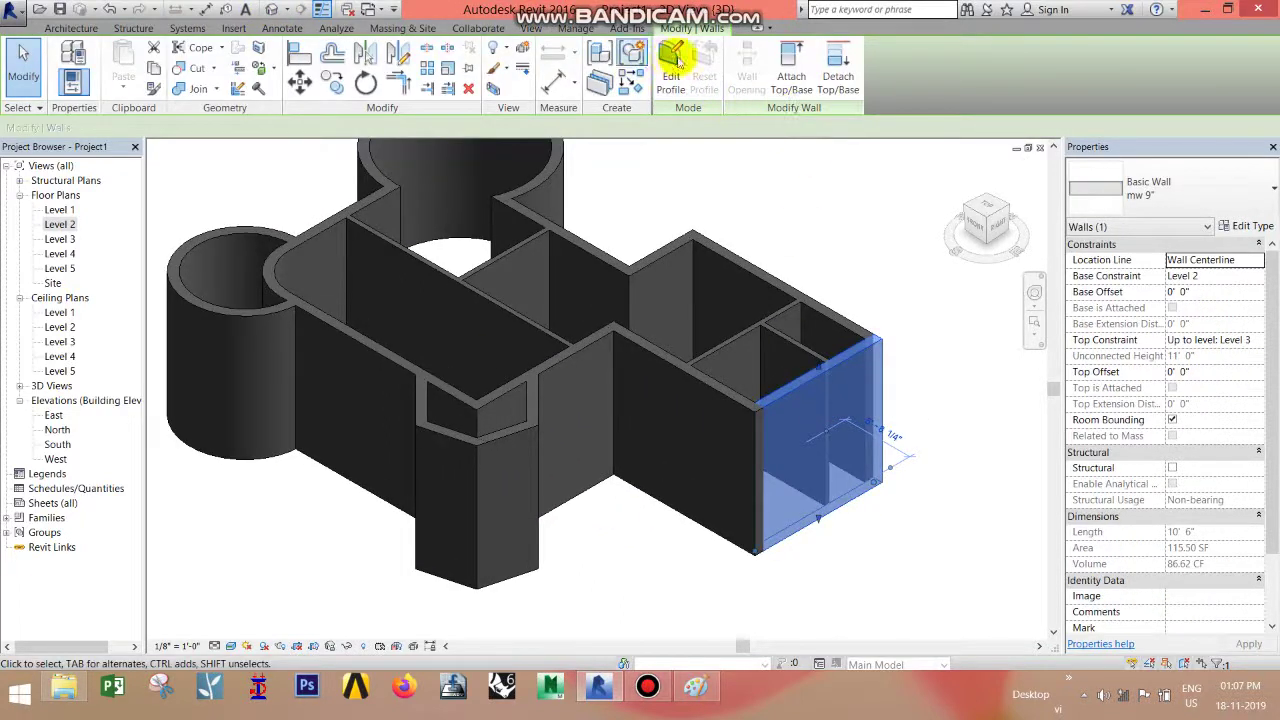
click(729, 200)
click(97, 28)
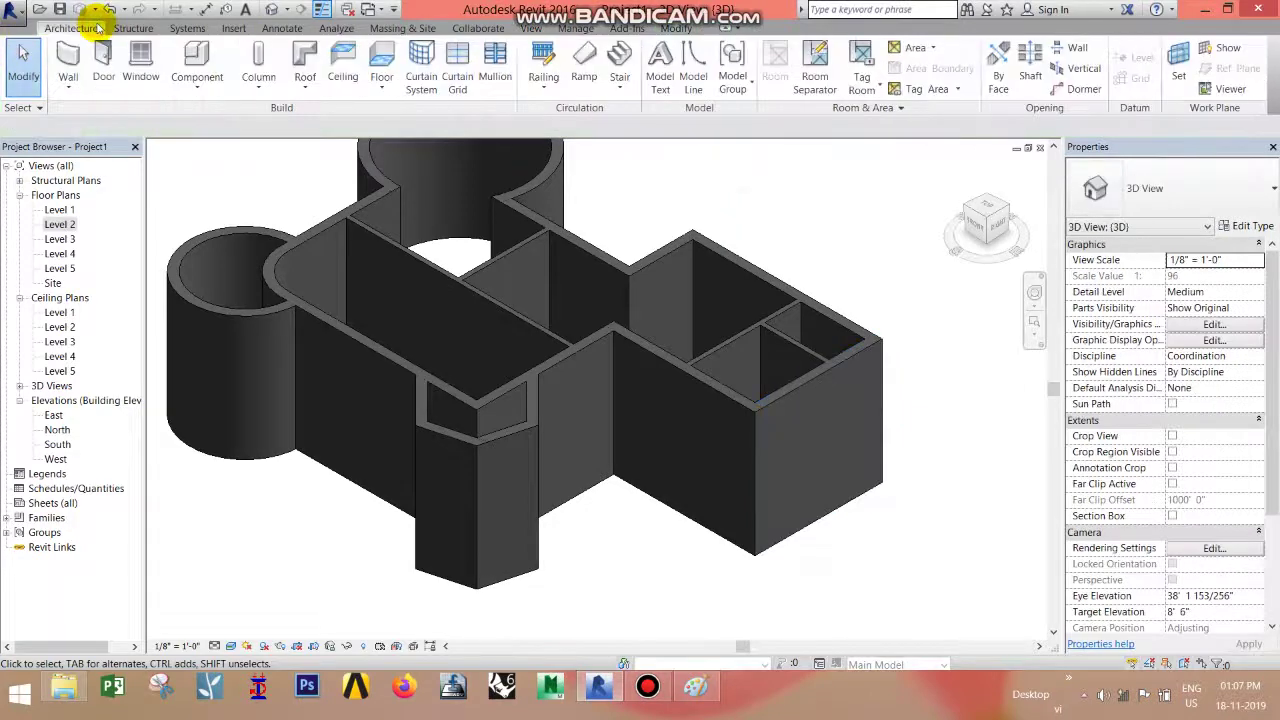
scroll(600, 457, up, 1)
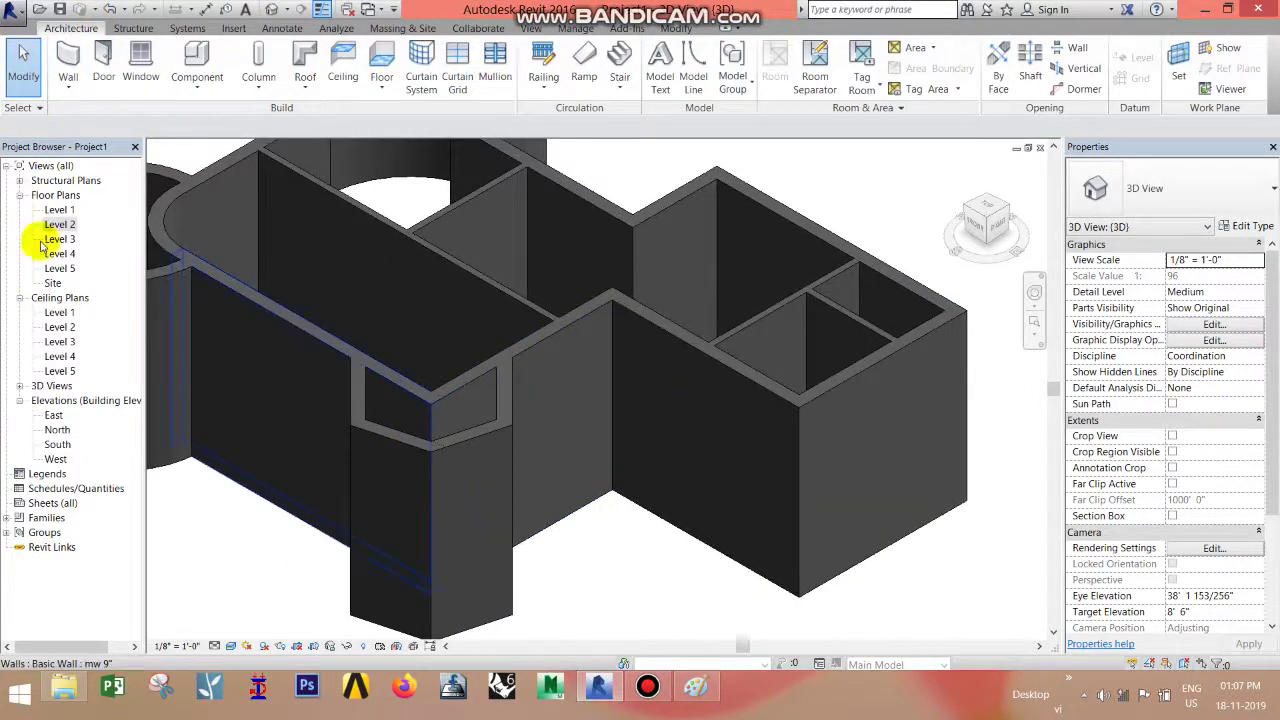
Step: Check the interior wall in the Level 1 plan, then return to 3D and zoom out to the whole building
double_click(59, 210)
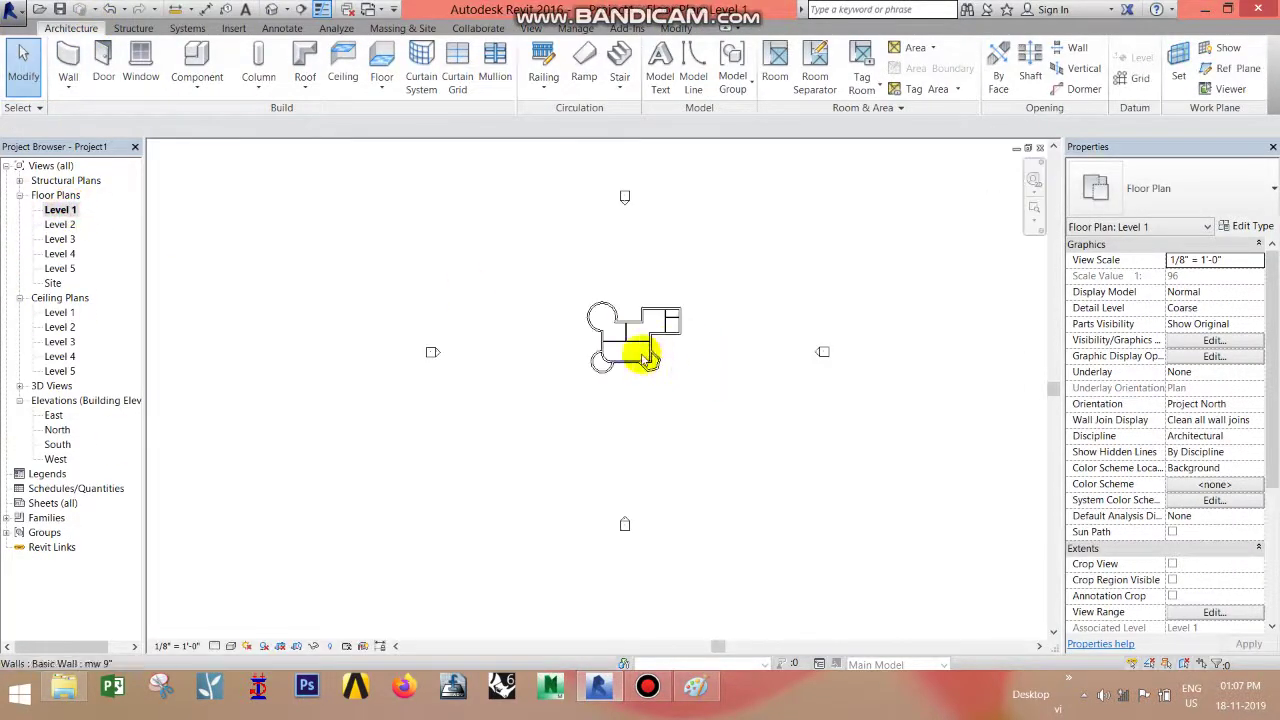
scroll(665, 330, up, 4)
click(663, 330)
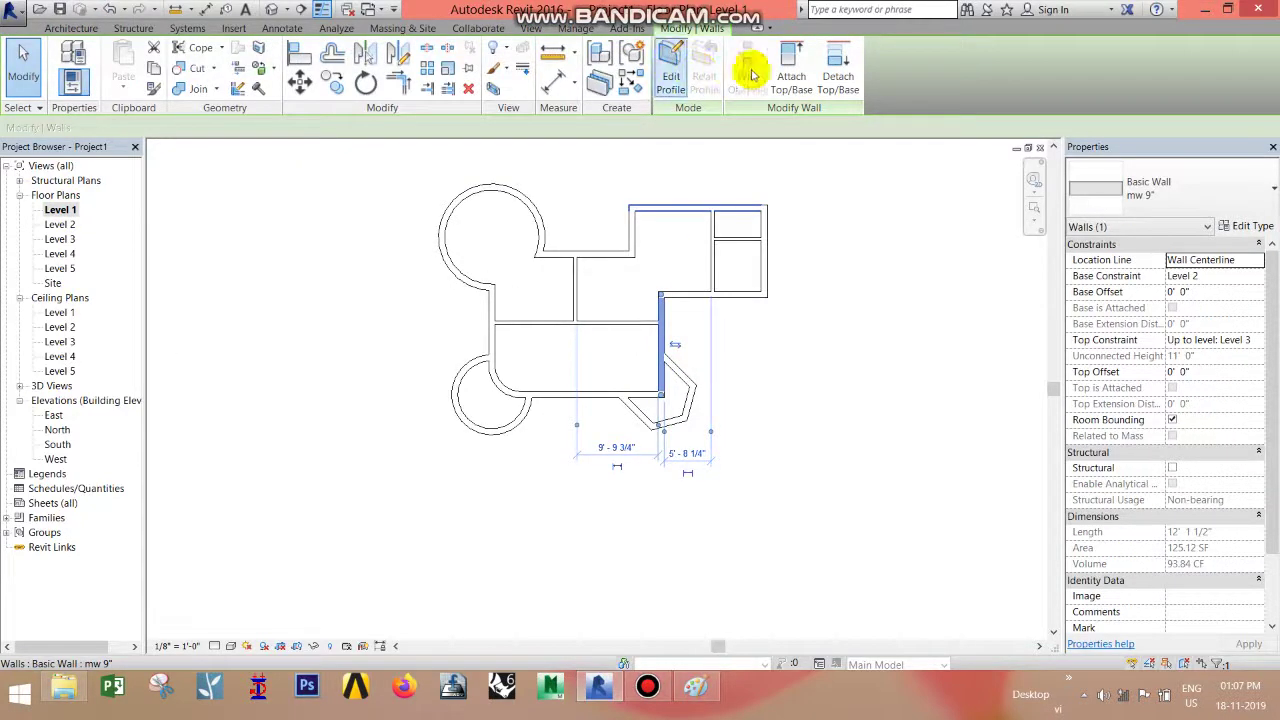
click(760, 360)
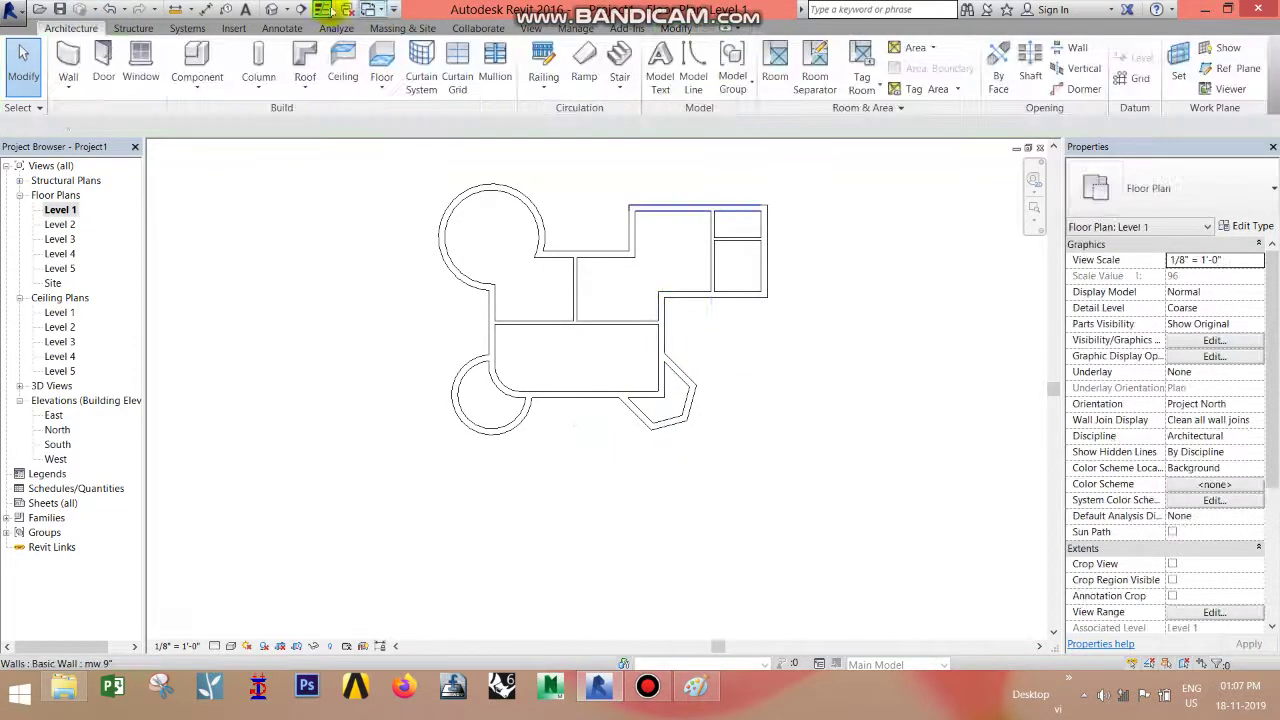
click(271, 10)
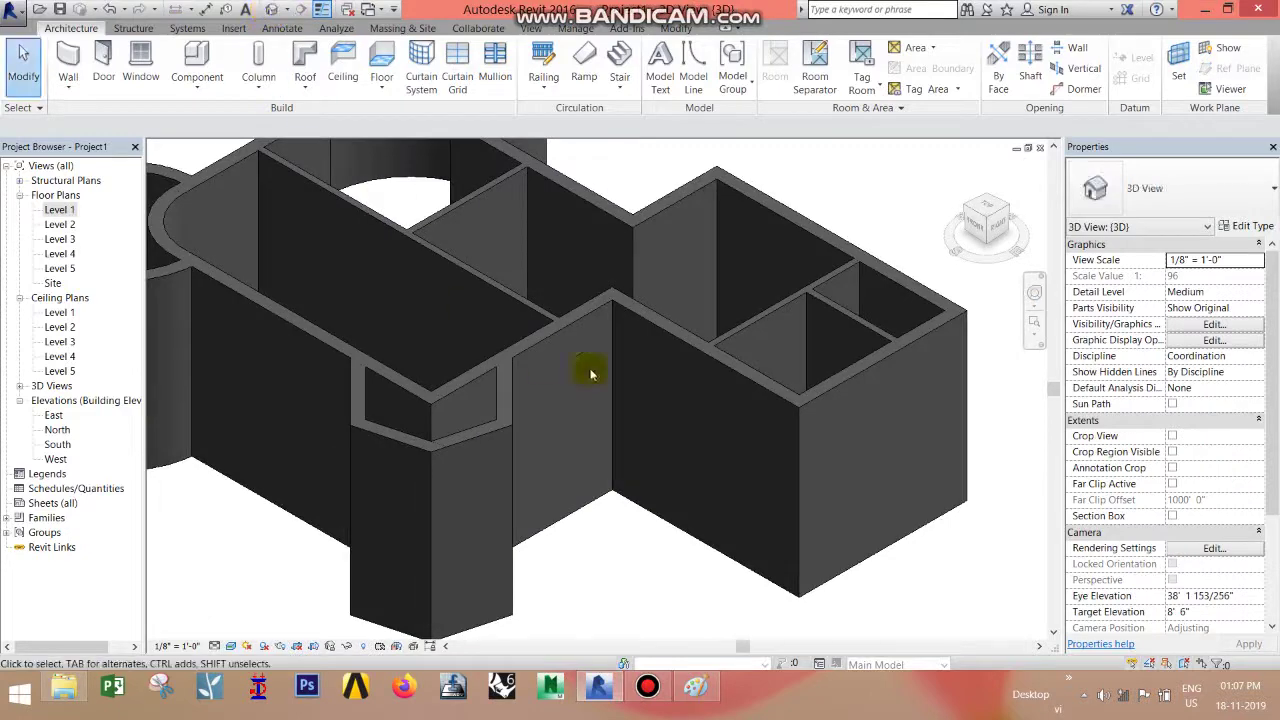
click(649, 328)
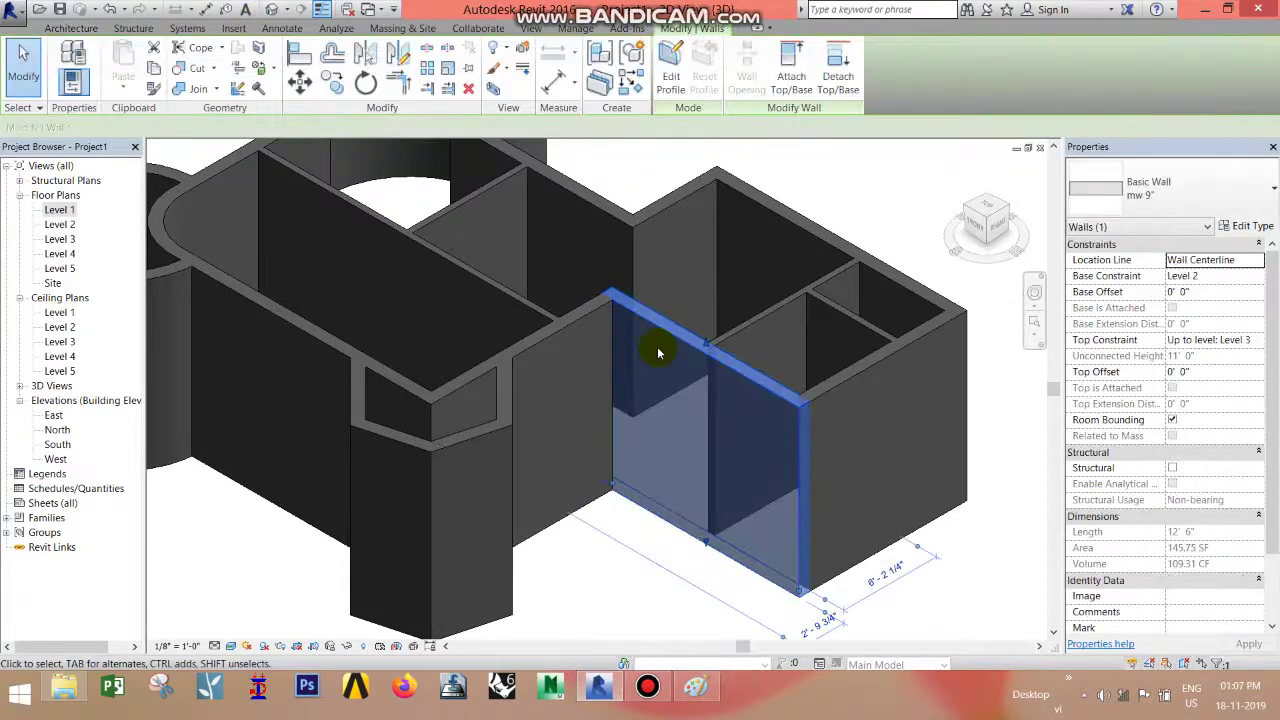
scroll(660, 350, up, 2)
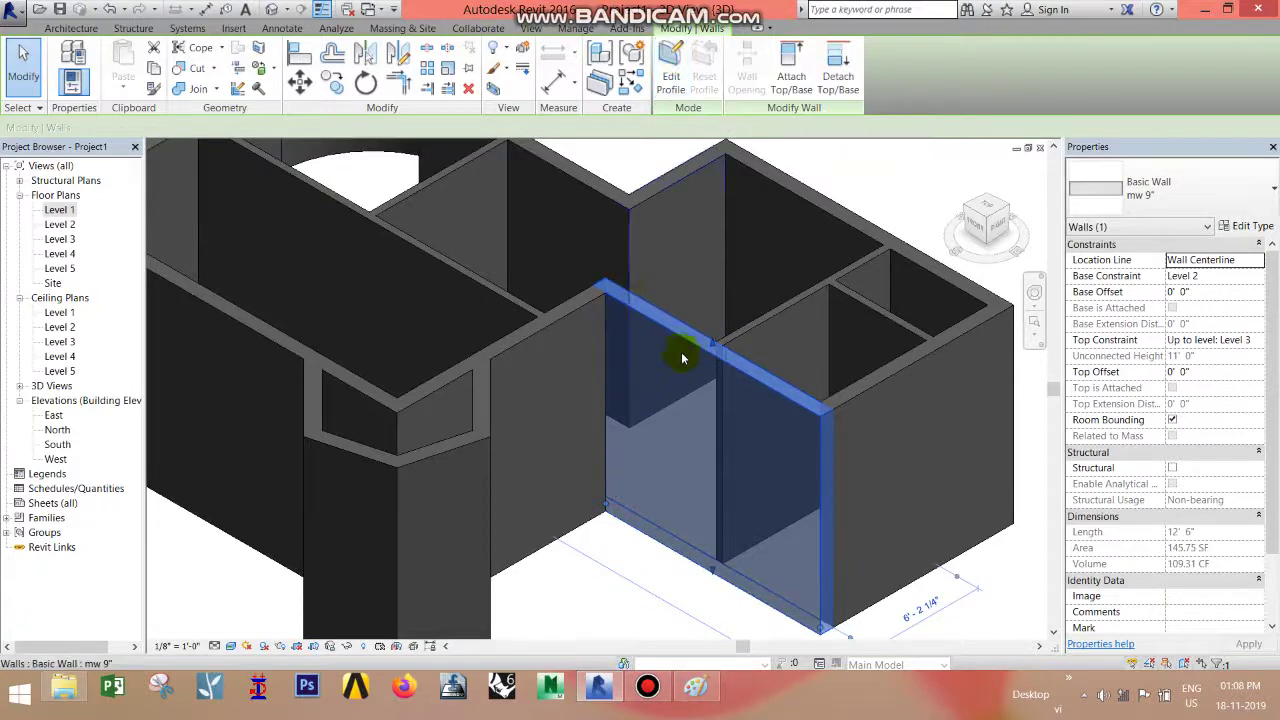
scroll(681, 352, down, 2)
scroll(650, 400, down, 3)
scroll(600, 480, down, 3)
click(543, 531)
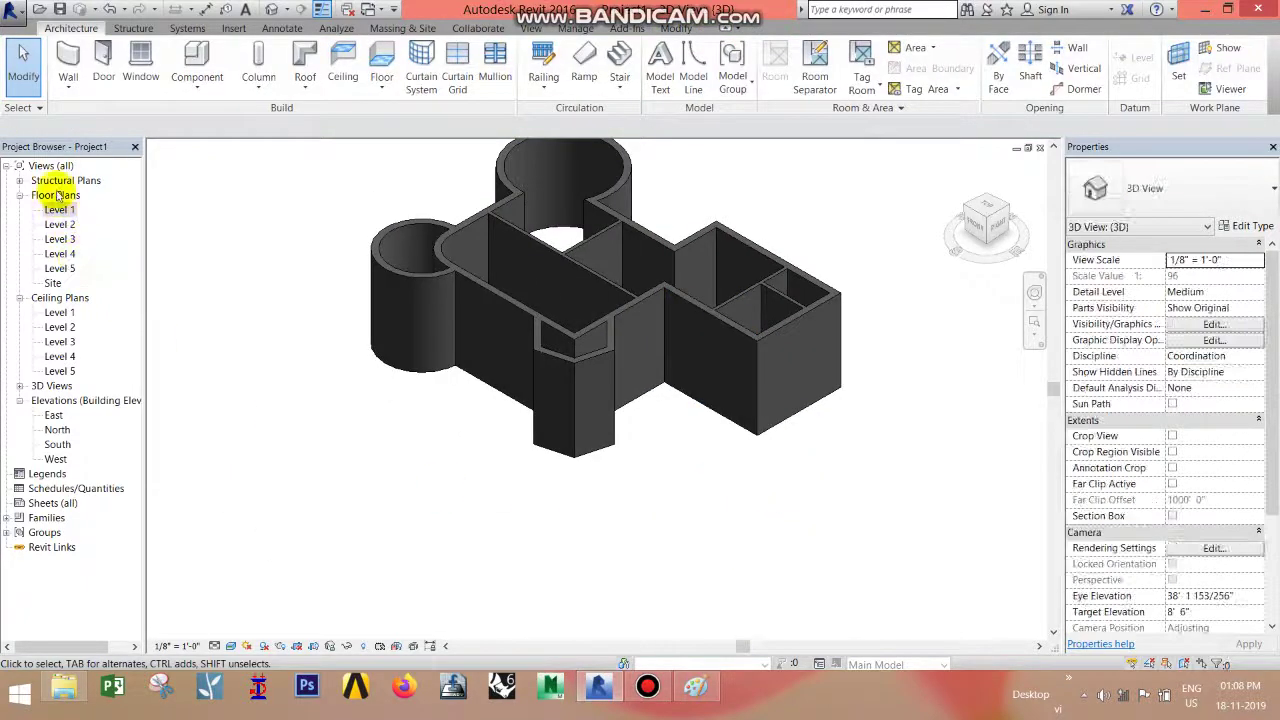
Step: Draw a freestanding 20'-6" straight wall in front of the building
click(72, 66)
click(341, 482)
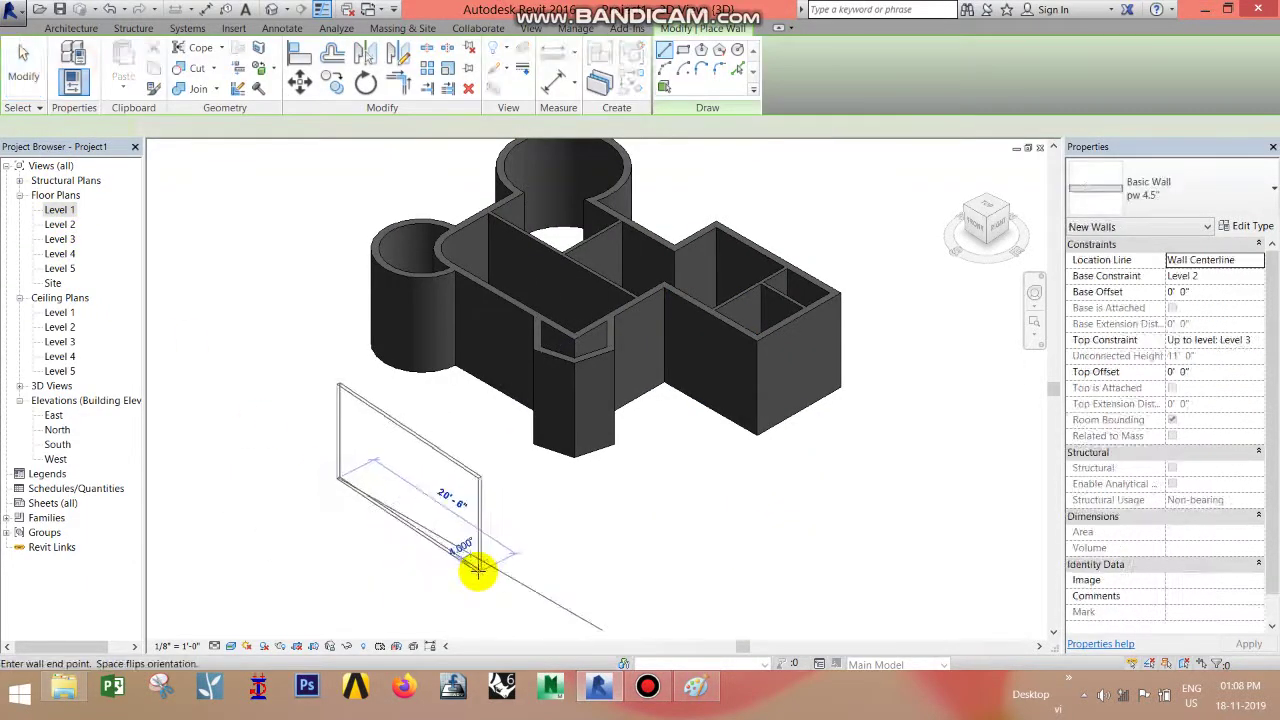
click(478, 570)
right_click(553, 352)
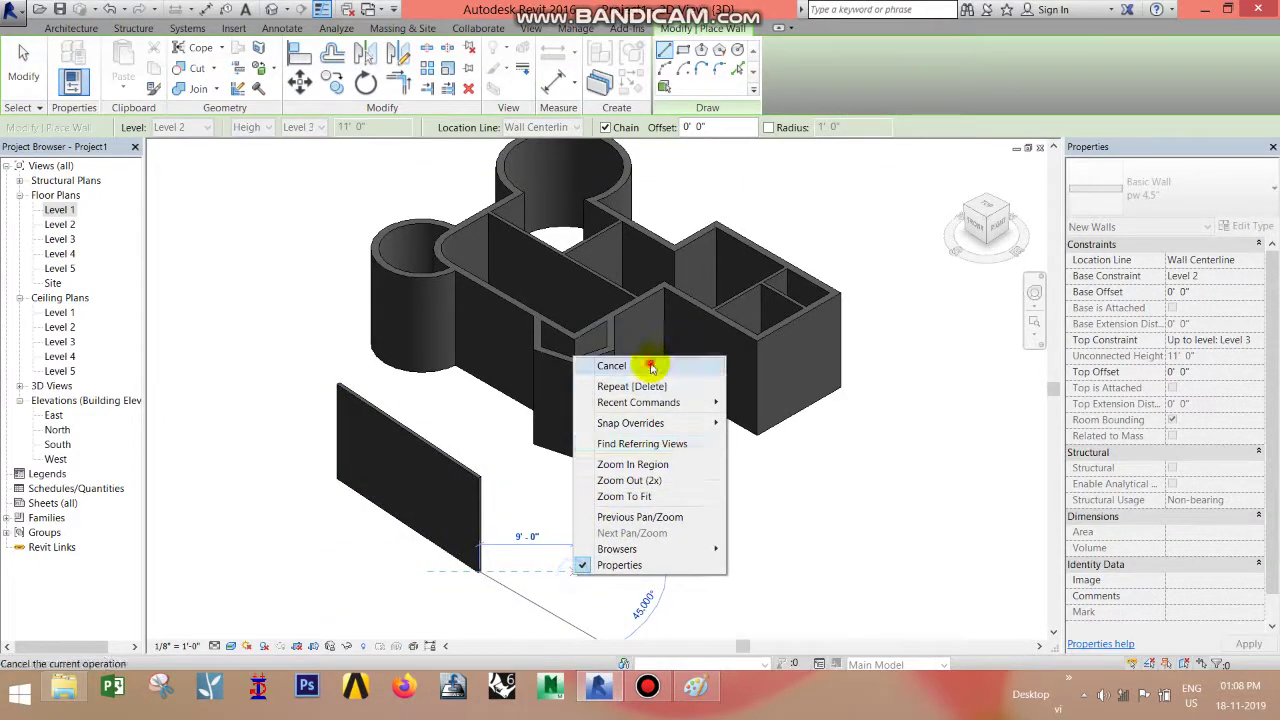
click(571, 363)
Step: Draw a separate Start-End-Radius curved wall beside it, then select the straight wall
click(663, 70)
scroll(543, 400, up, 2)
scroll(530, 420, up, 2)
click(524, 428)
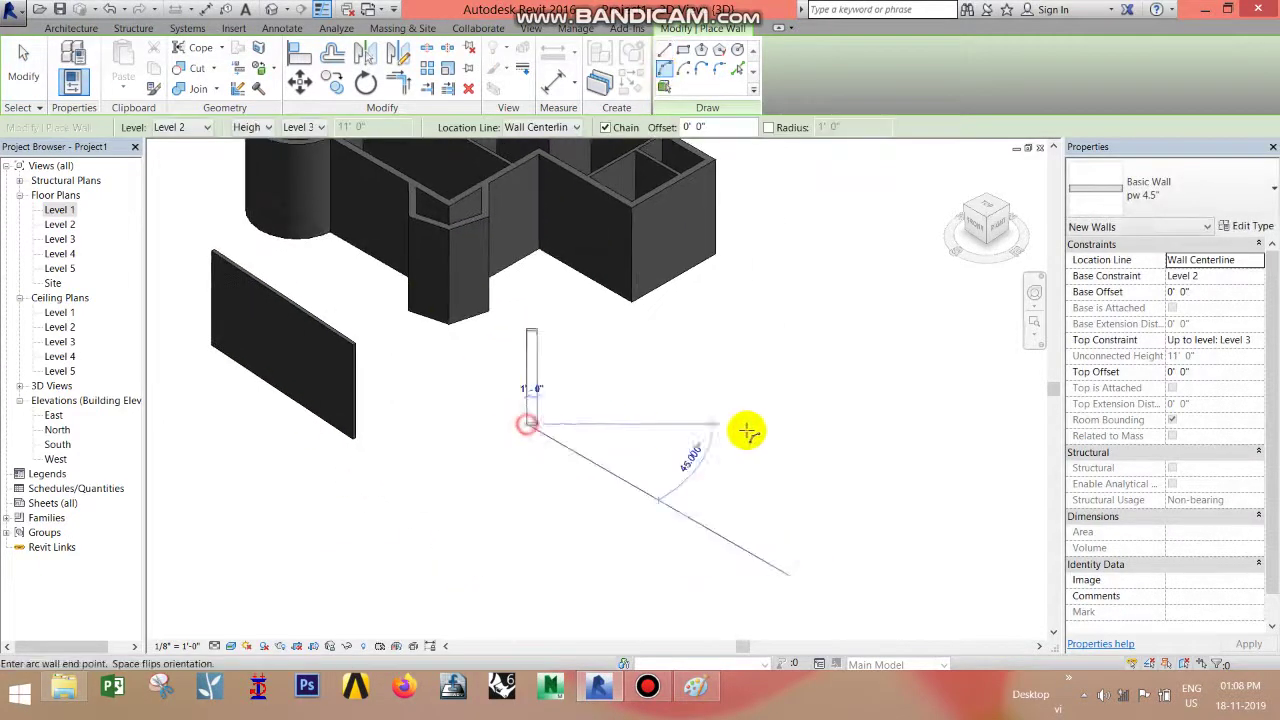
click(754, 432)
shift+middle_drag(332, 418, 457, 434)
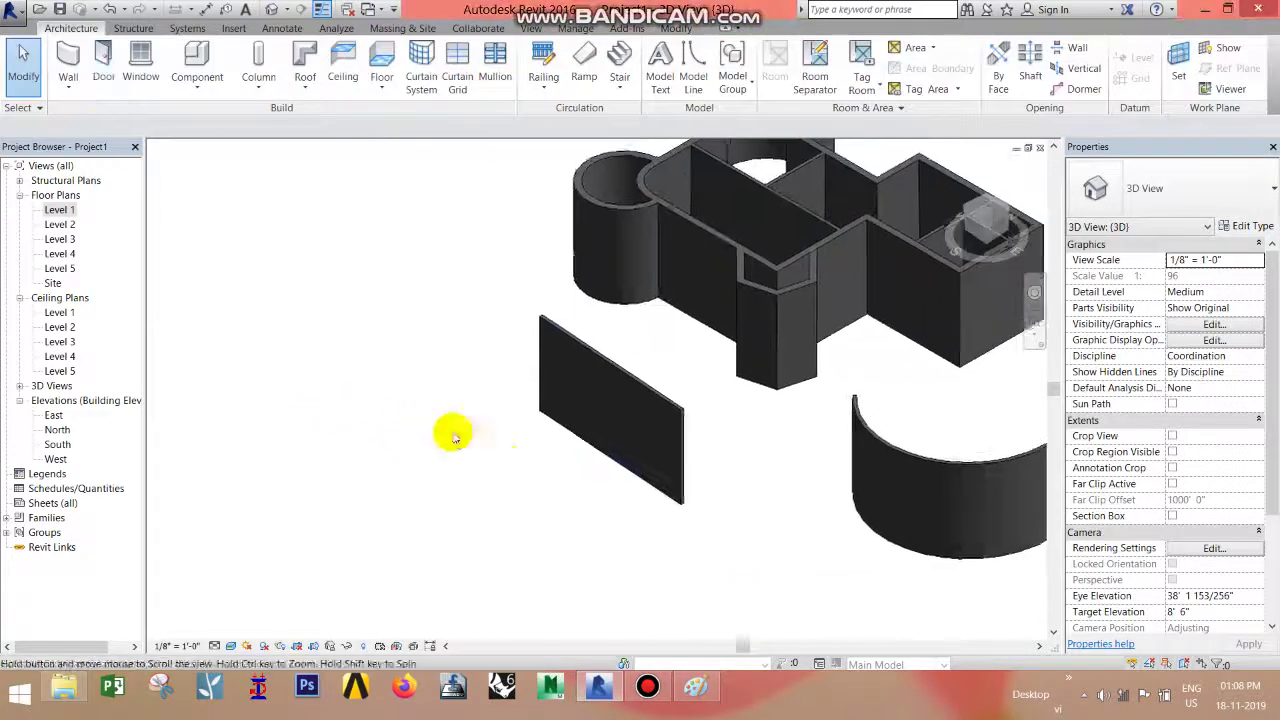
click(619, 366)
scroll(659, 408, up, 2)
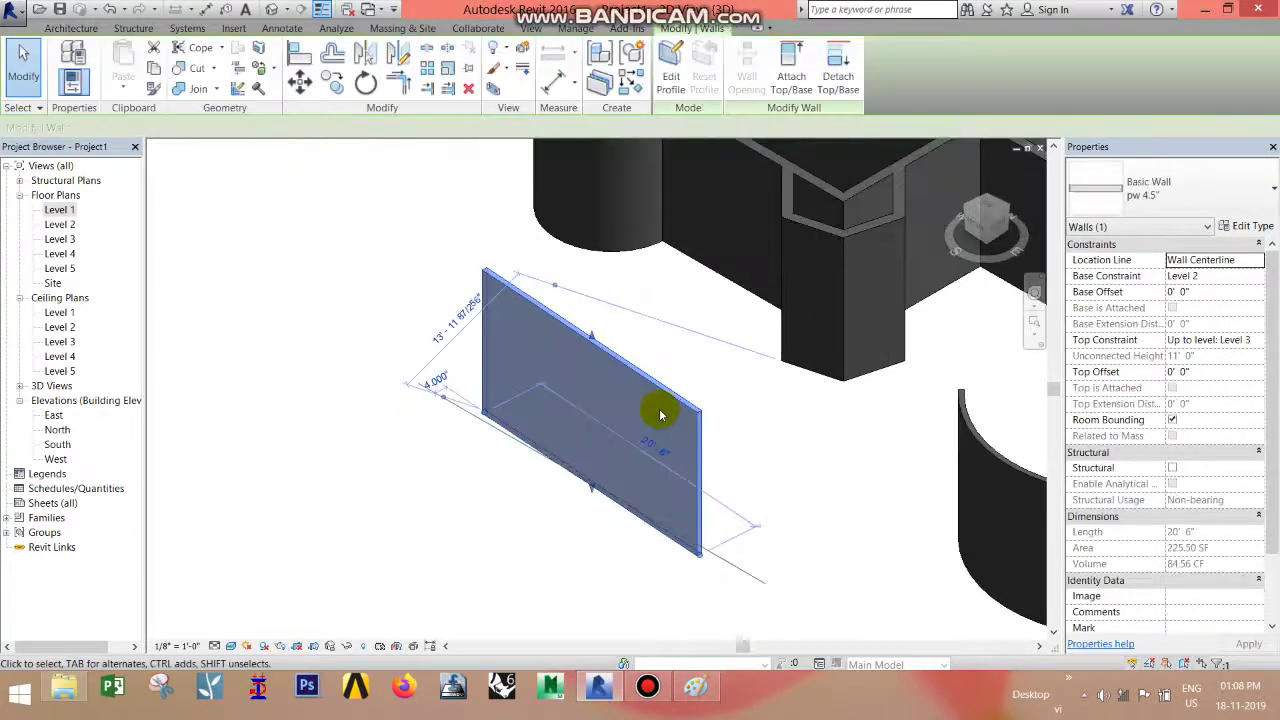
Step: Edit the straight wall's profile and sketch a rectangular opening inside it
click(671, 57)
click(719, 50)
scroll(581, 426, up, 1)
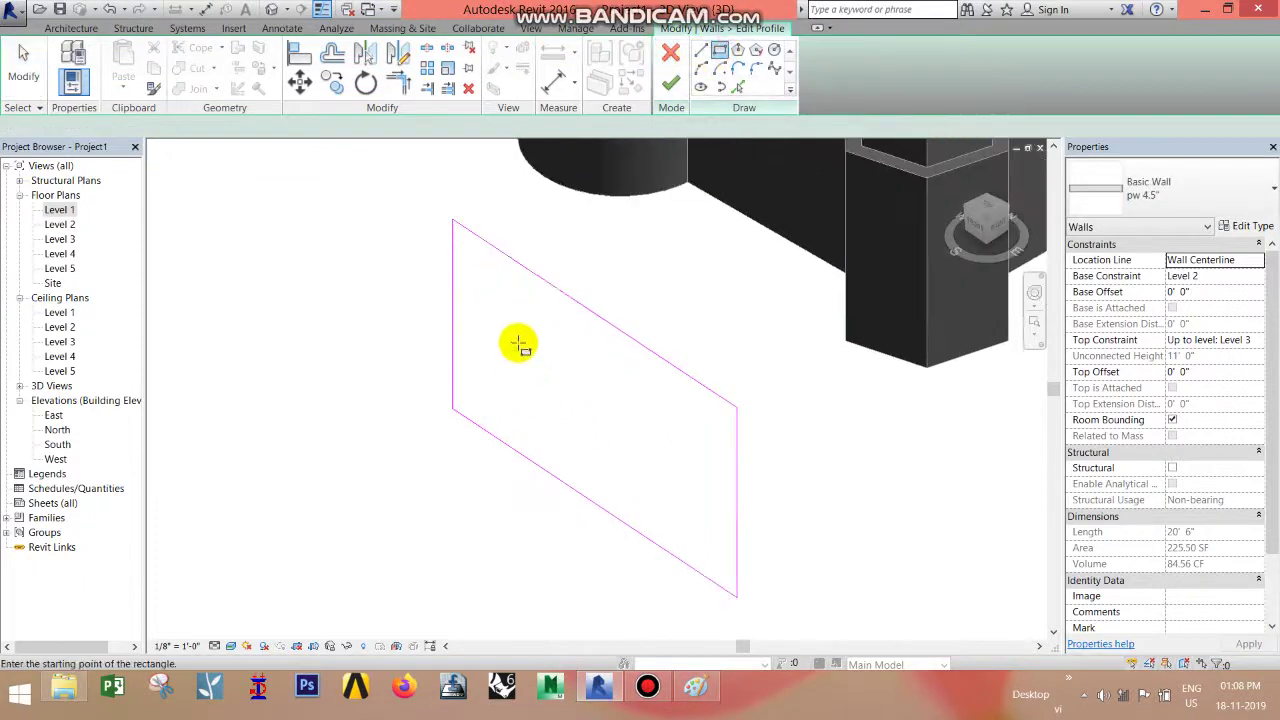
click(480, 270)
click(514, 378)
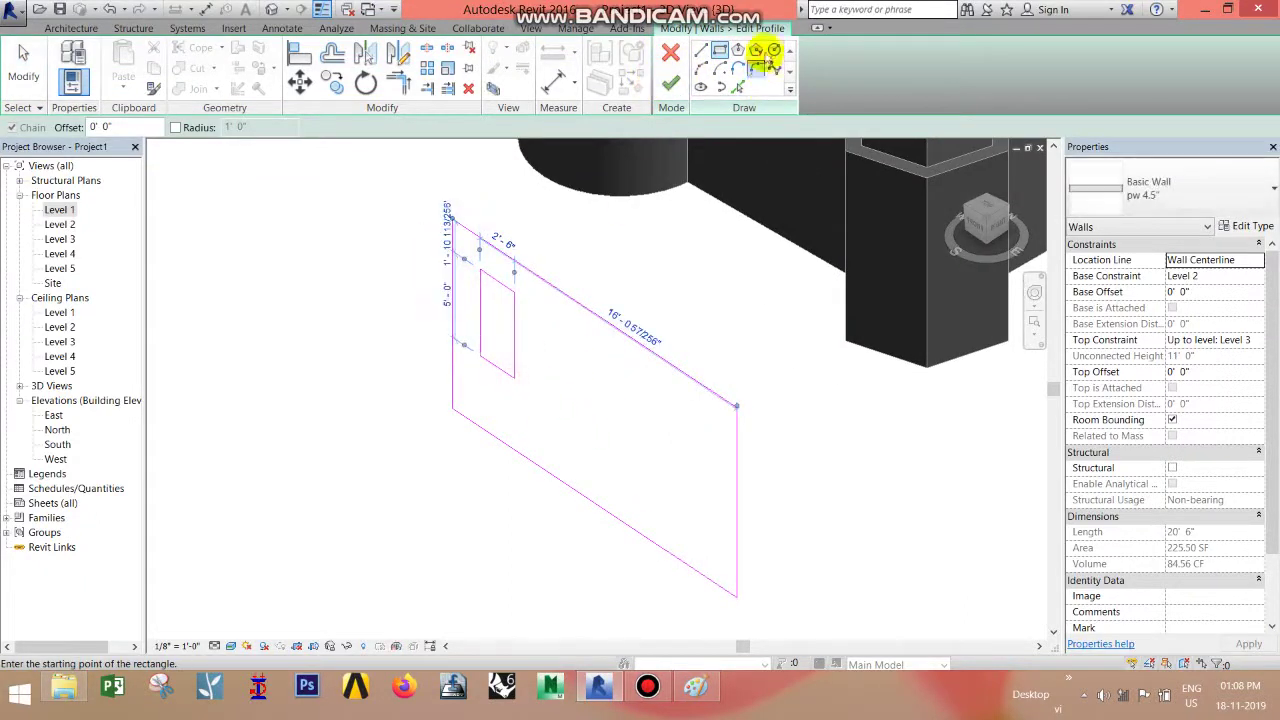
Step: Sketch a circular opening next to the rectangle
click(774, 49)
click(560, 366)
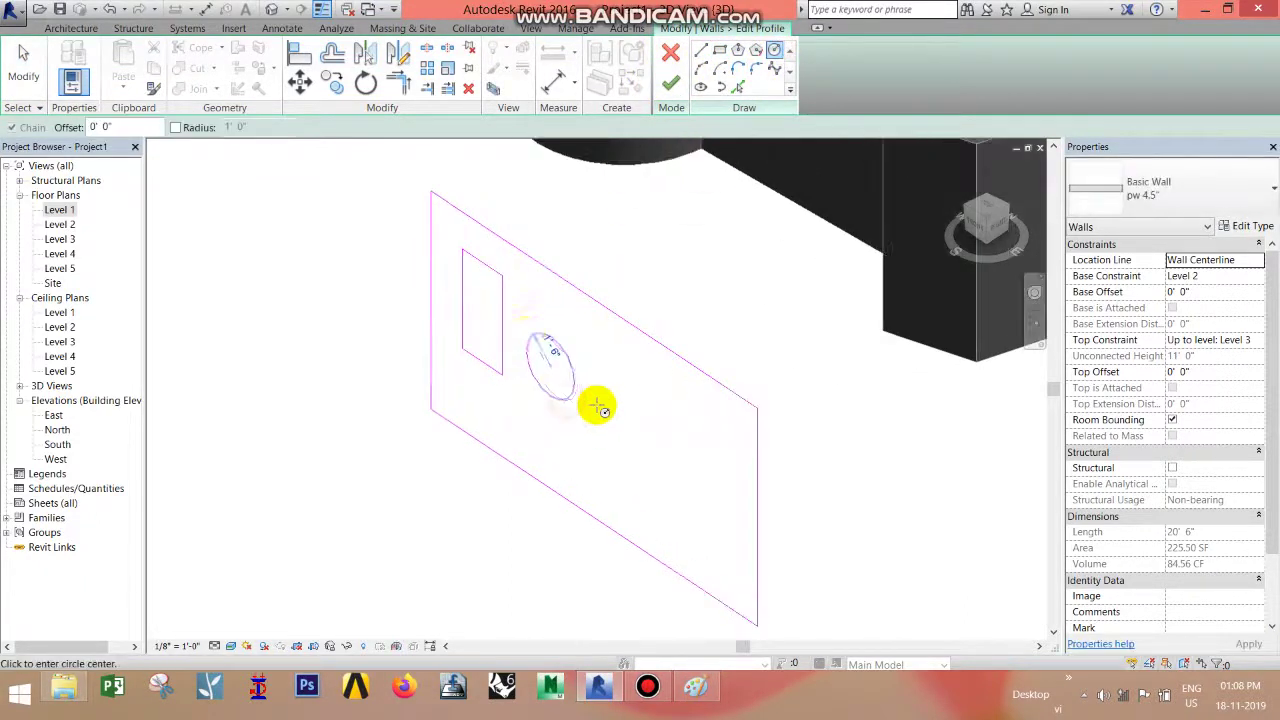
scroll(595, 402, up, 1)
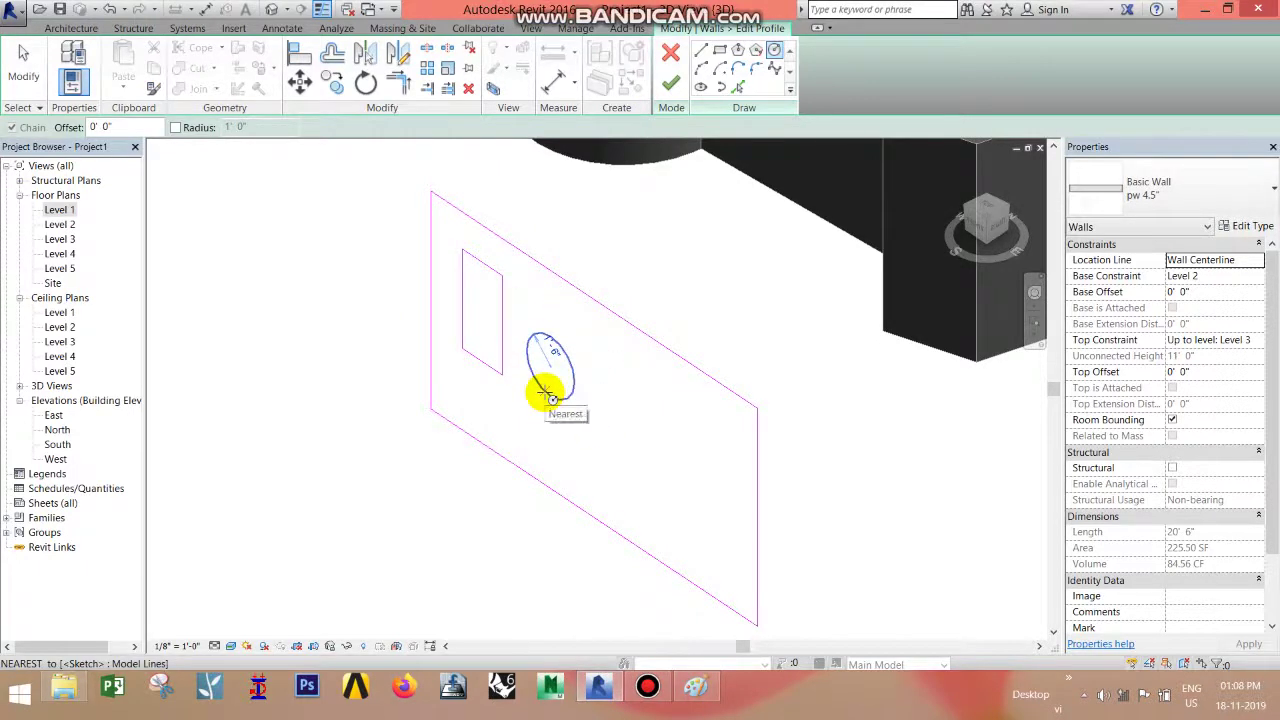
click(550, 397)
Step: Sketch a half-moon opening from an arc closed by a straight chord, then finish the profile
click(701, 68)
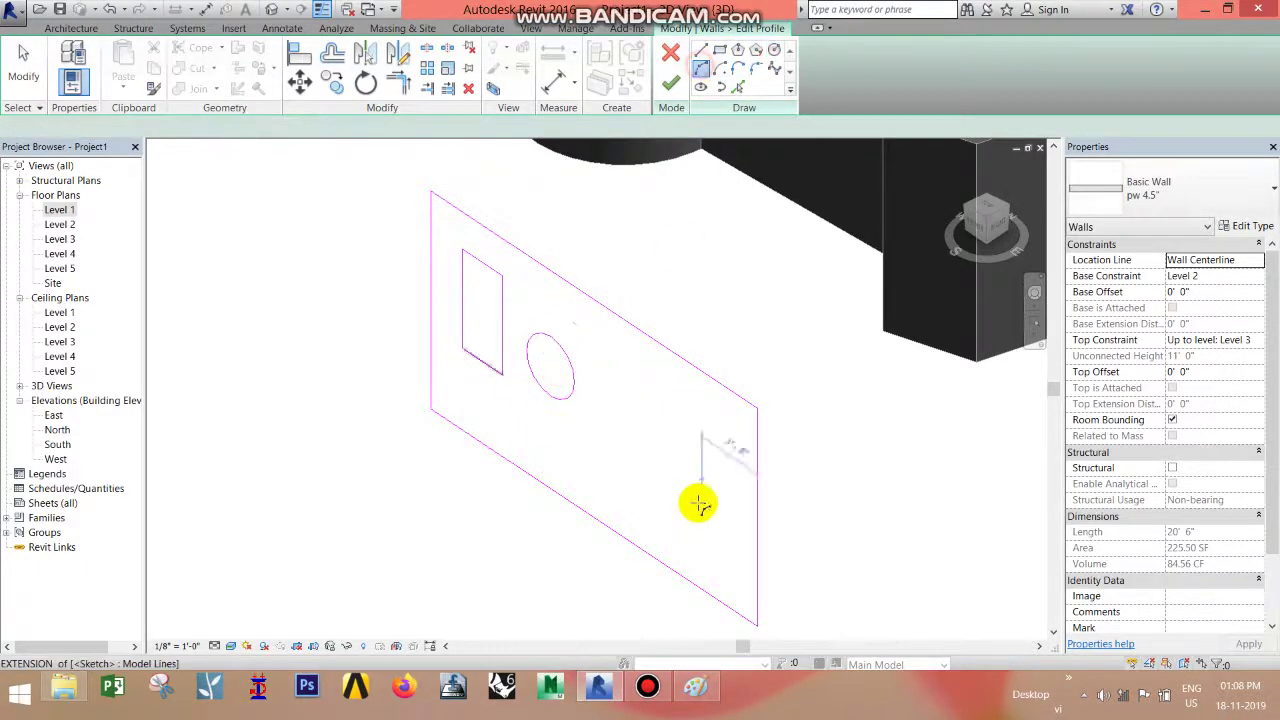
scroll(694, 506, up, 1)
click(568, 258)
click(815, 440)
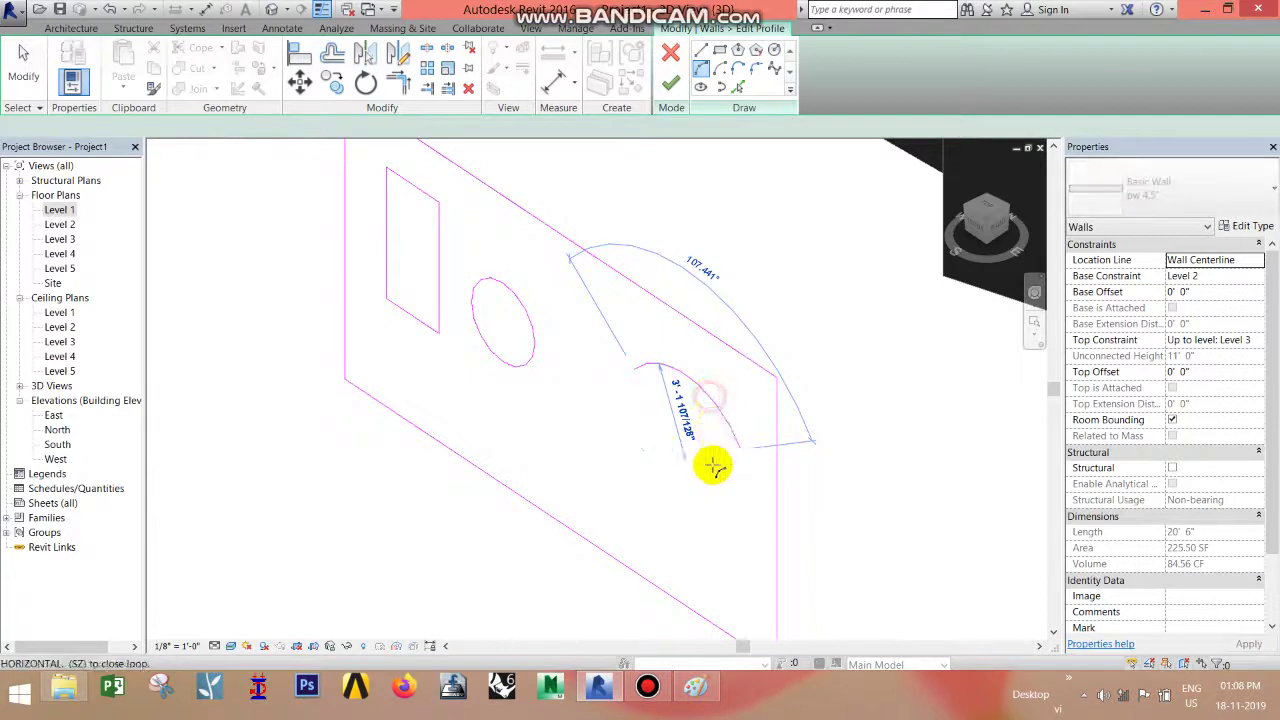
click(709, 470)
click(704, 52)
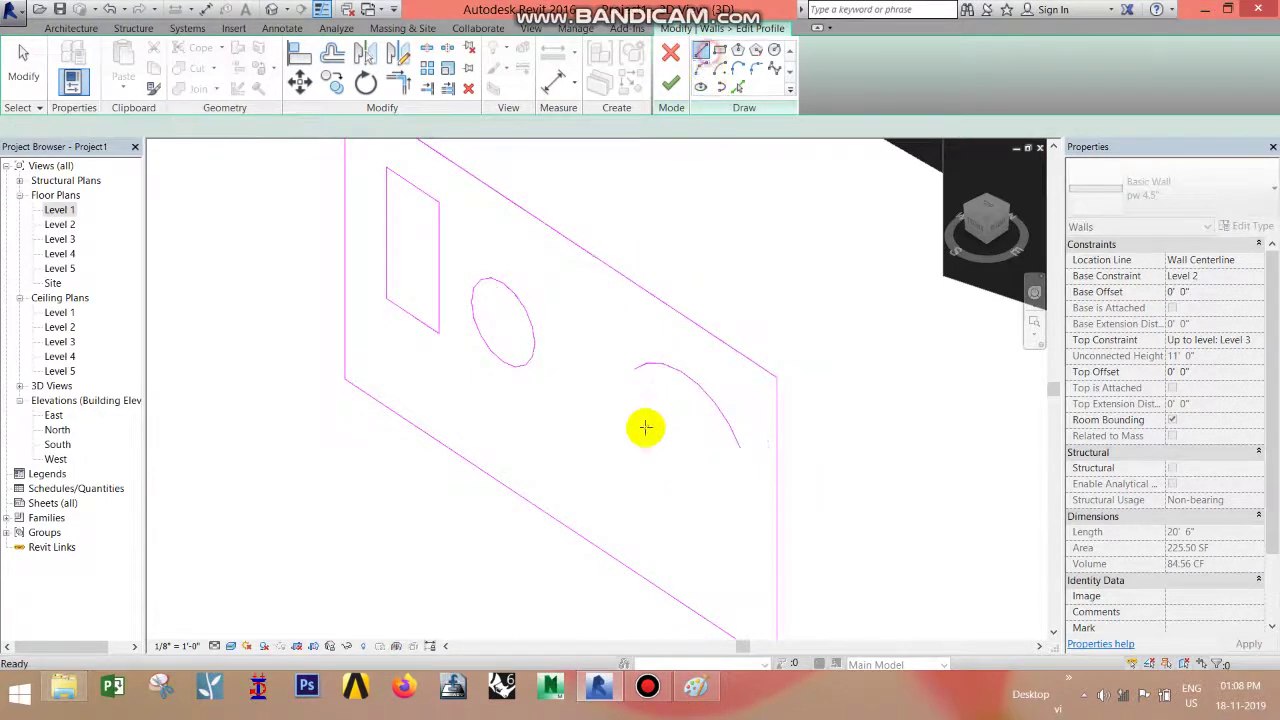
click(632, 370)
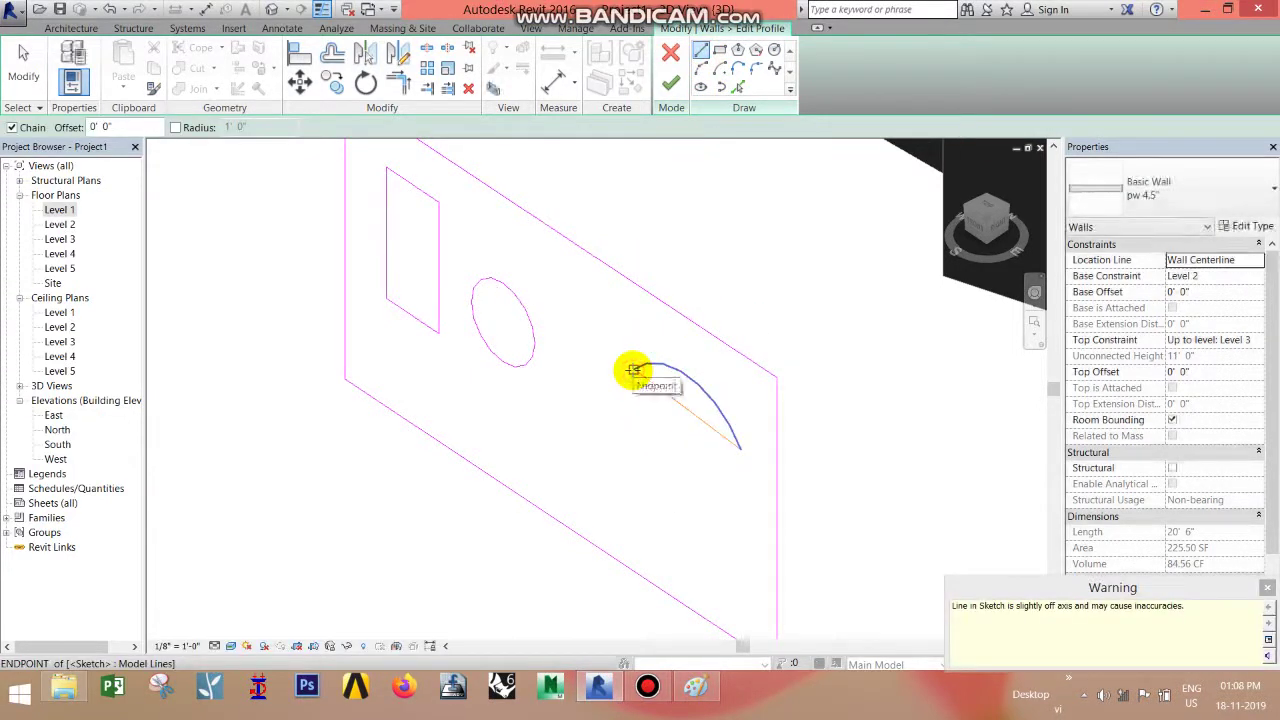
click(1268, 590)
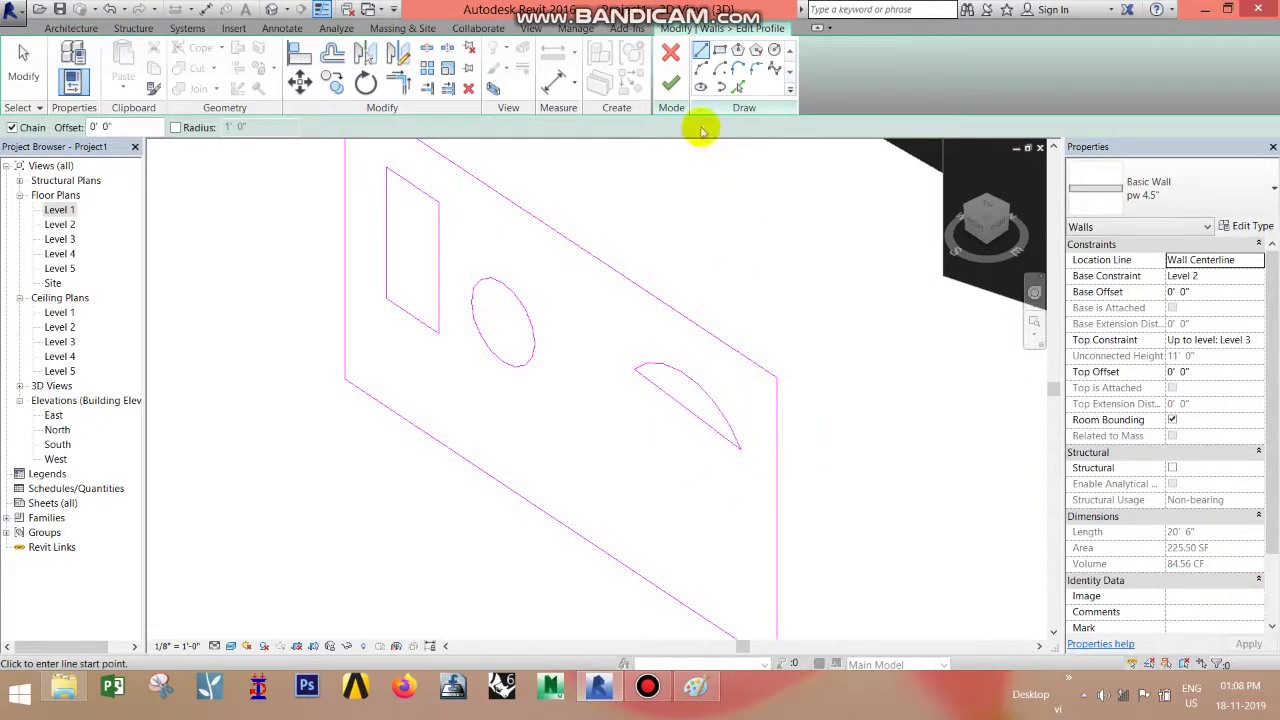
click(667, 88)
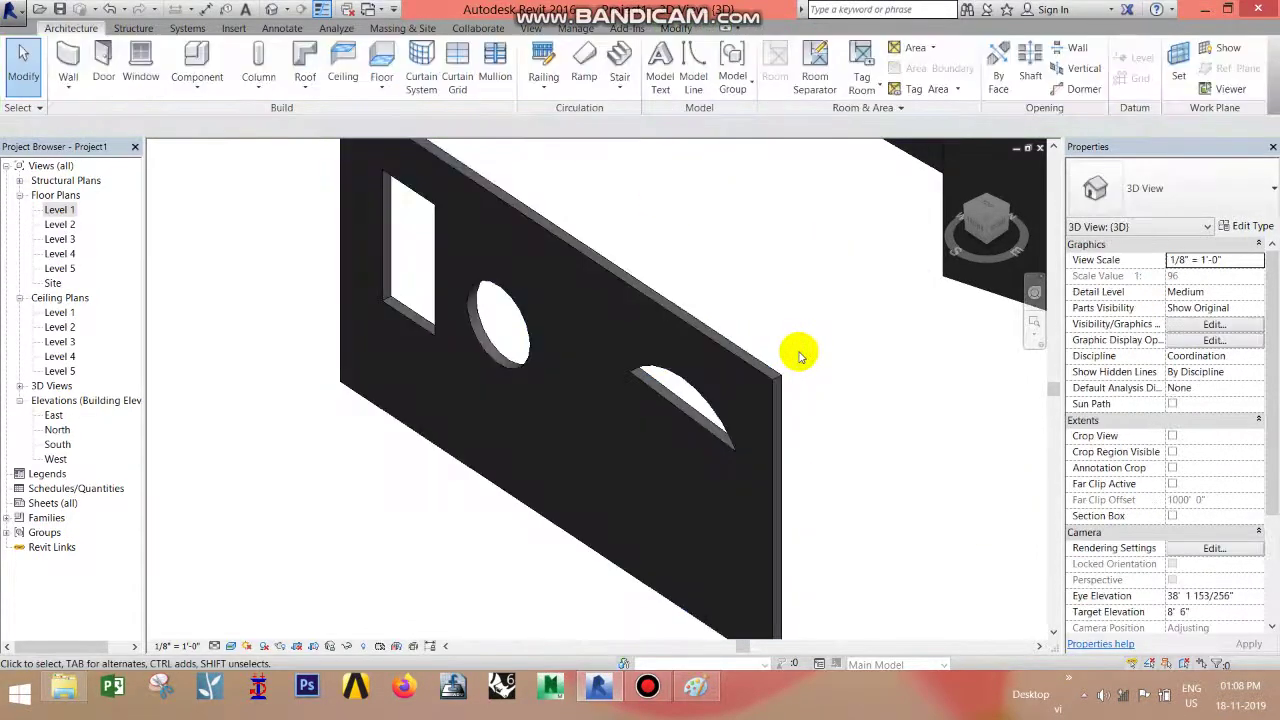
Step: Reopen the wall's profile sketch and delete its straight top edge
click(651, 294)
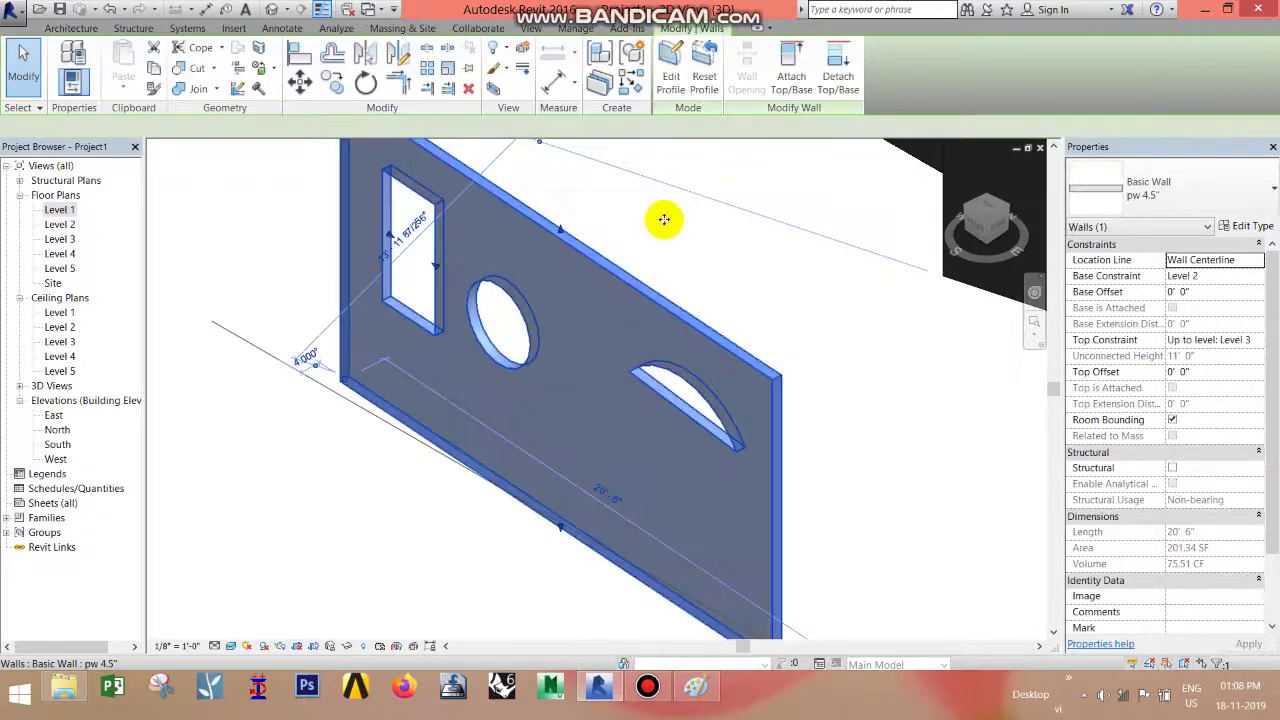
double_click(518, 245)
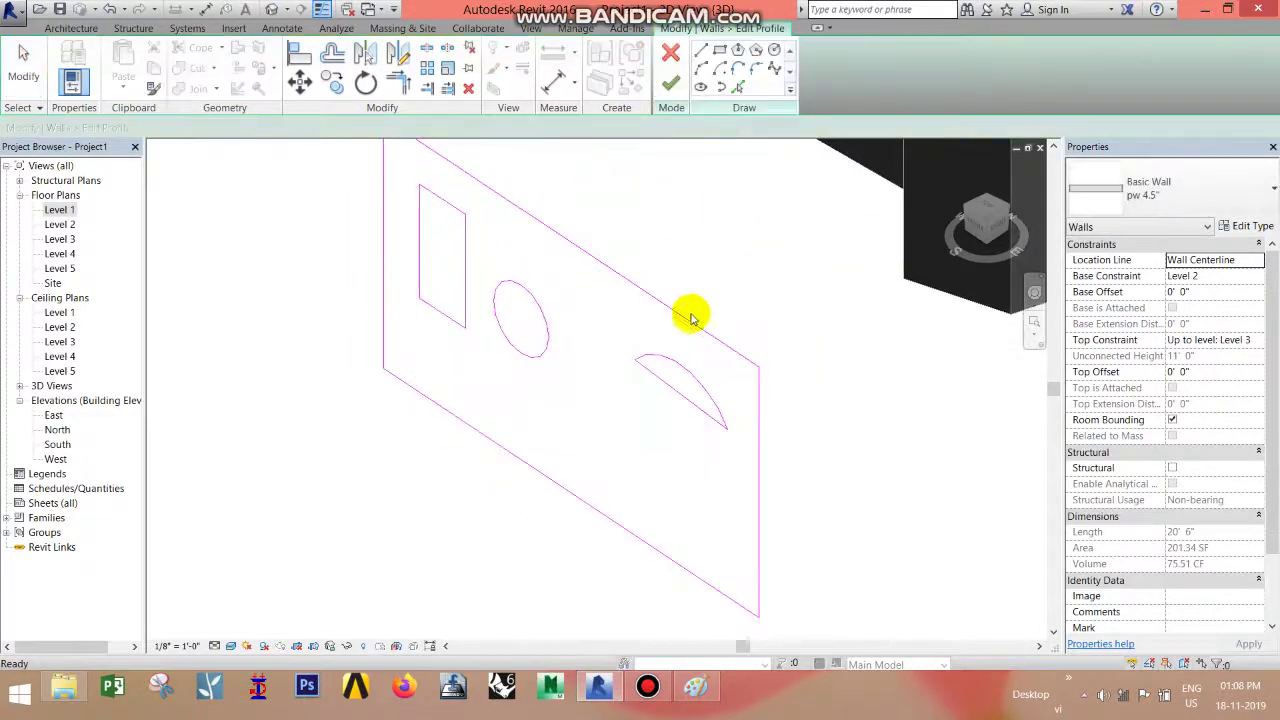
click(638, 288)
key(Delete)
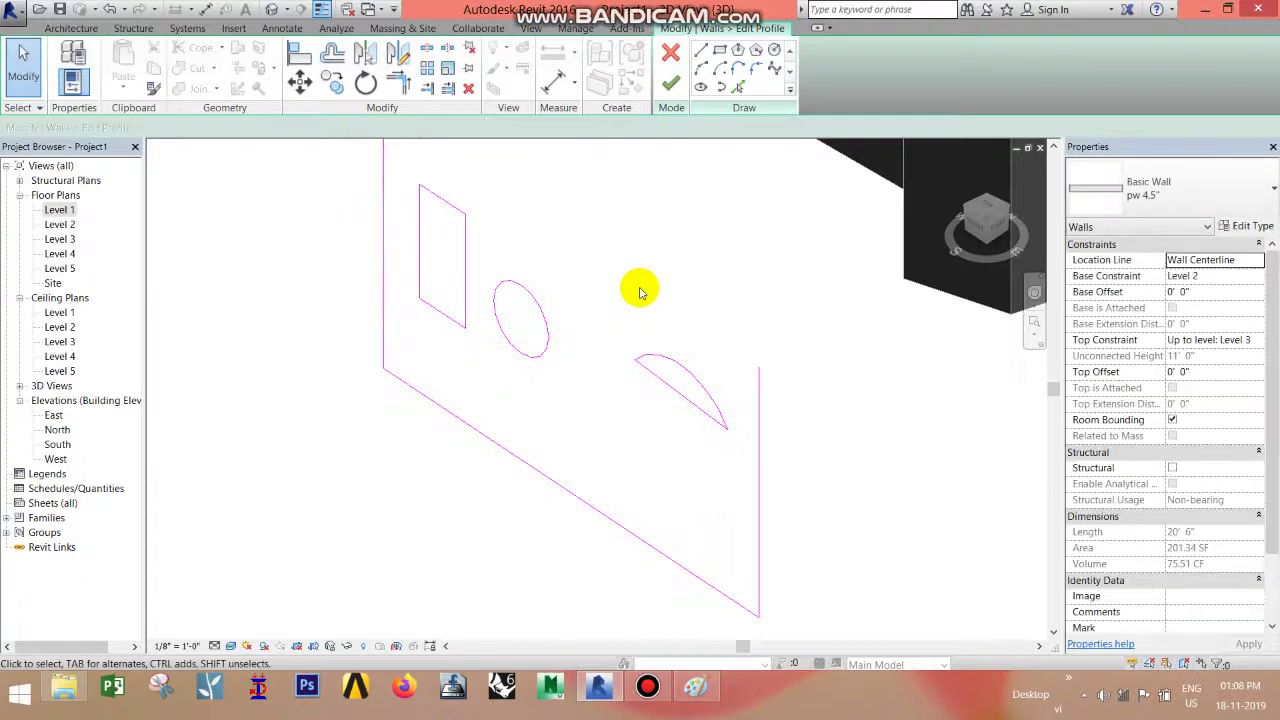
middle_drag(640, 292, 658, 367)
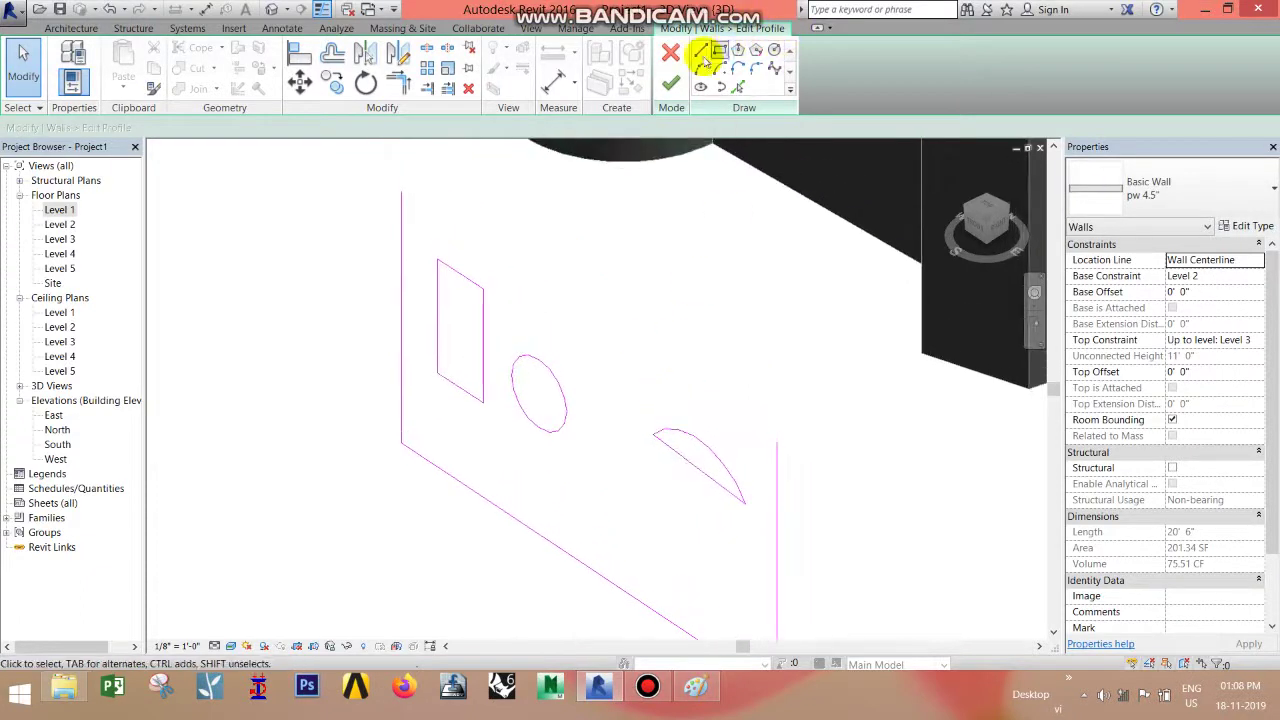
Step: Sketch a new wavy top edge from the right side using a line and tangent arcs
click(701, 55)
click(402, 194)
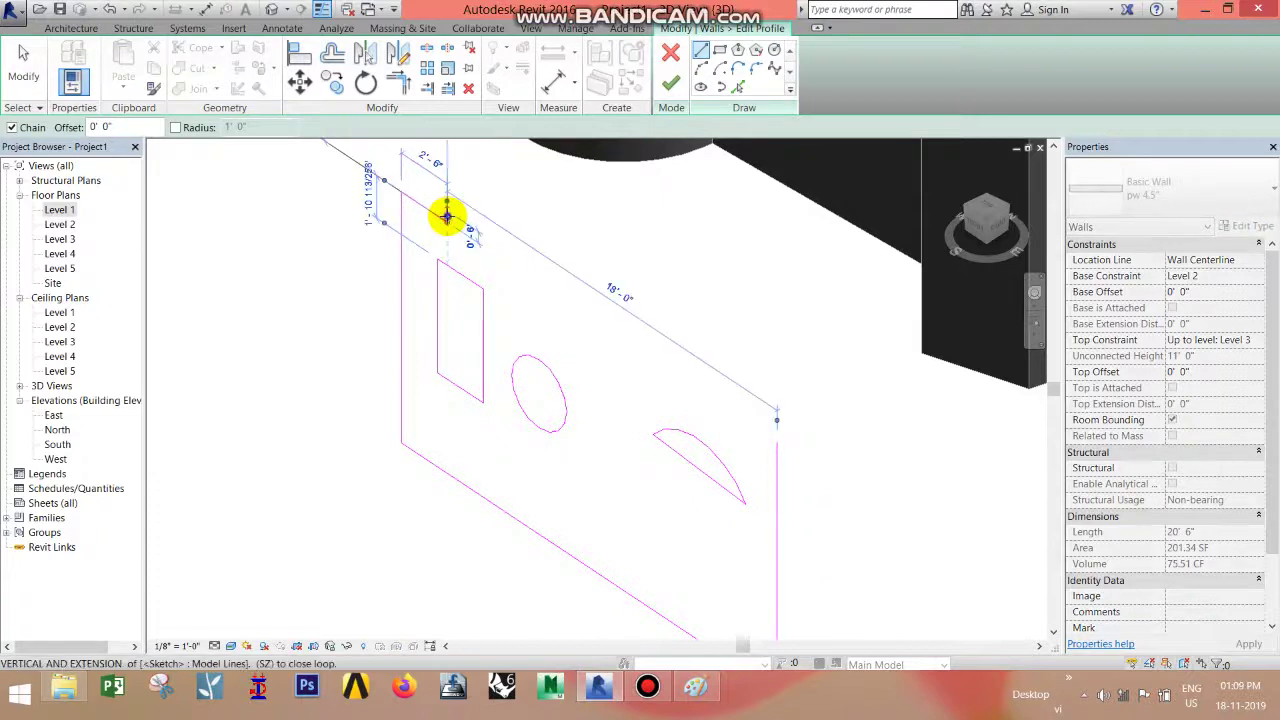
right_click(446, 217)
click(491, 232)
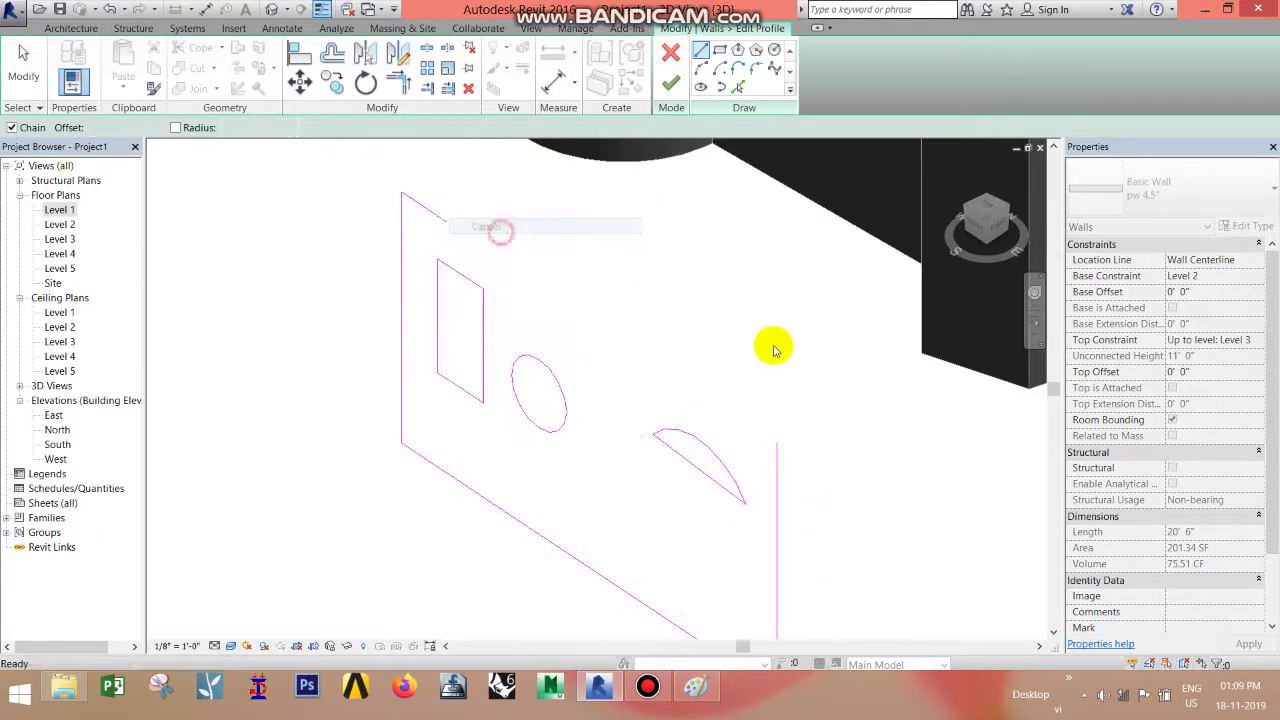
click(776, 442)
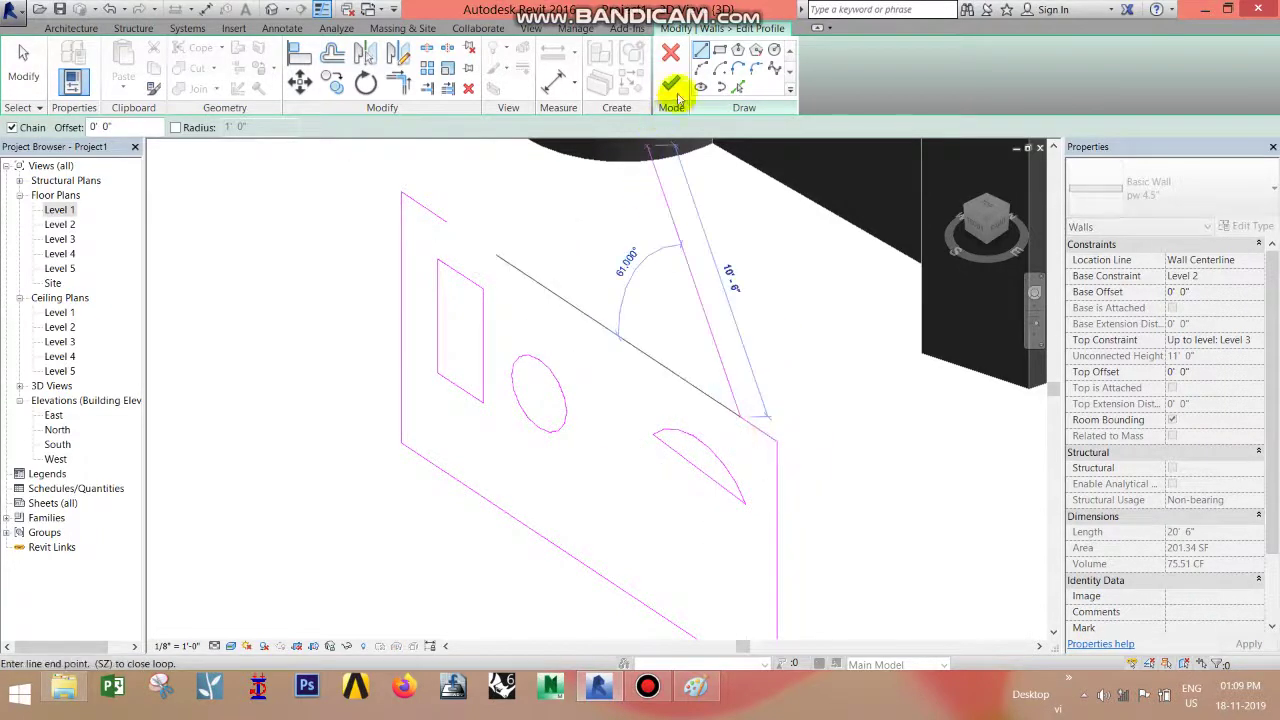
click(701, 67)
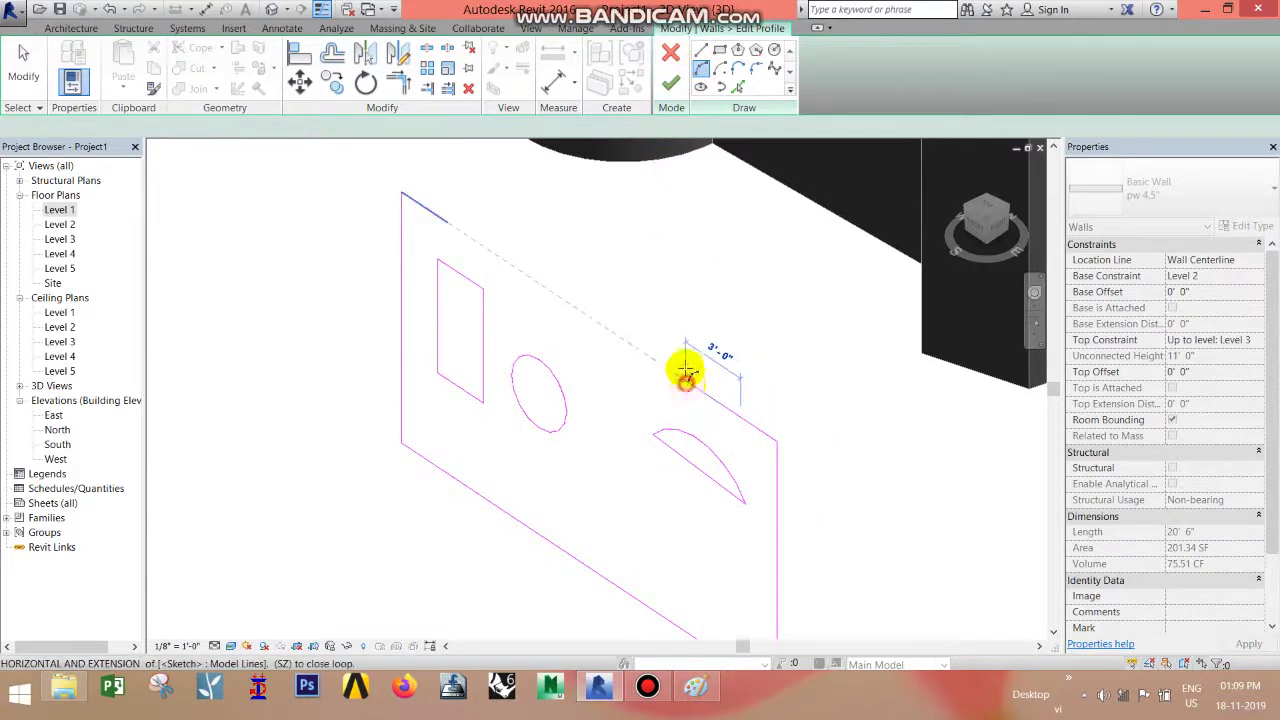
click(690, 378)
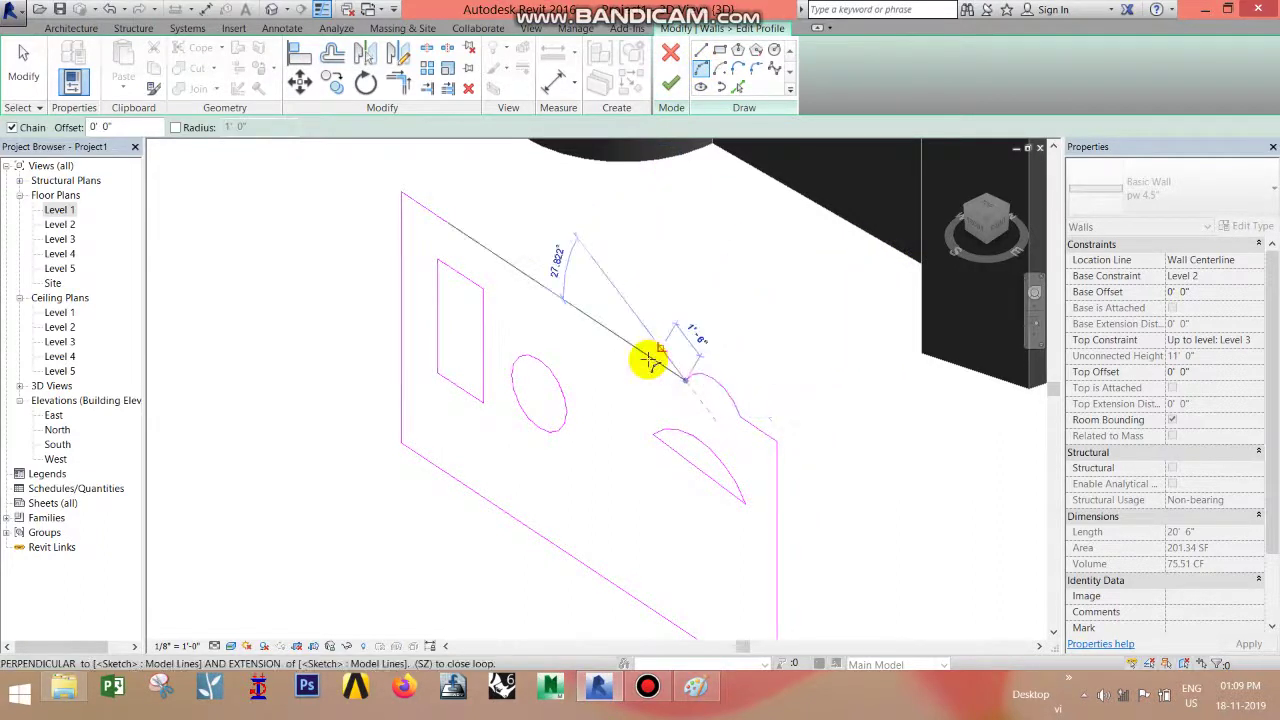
click(648, 346)
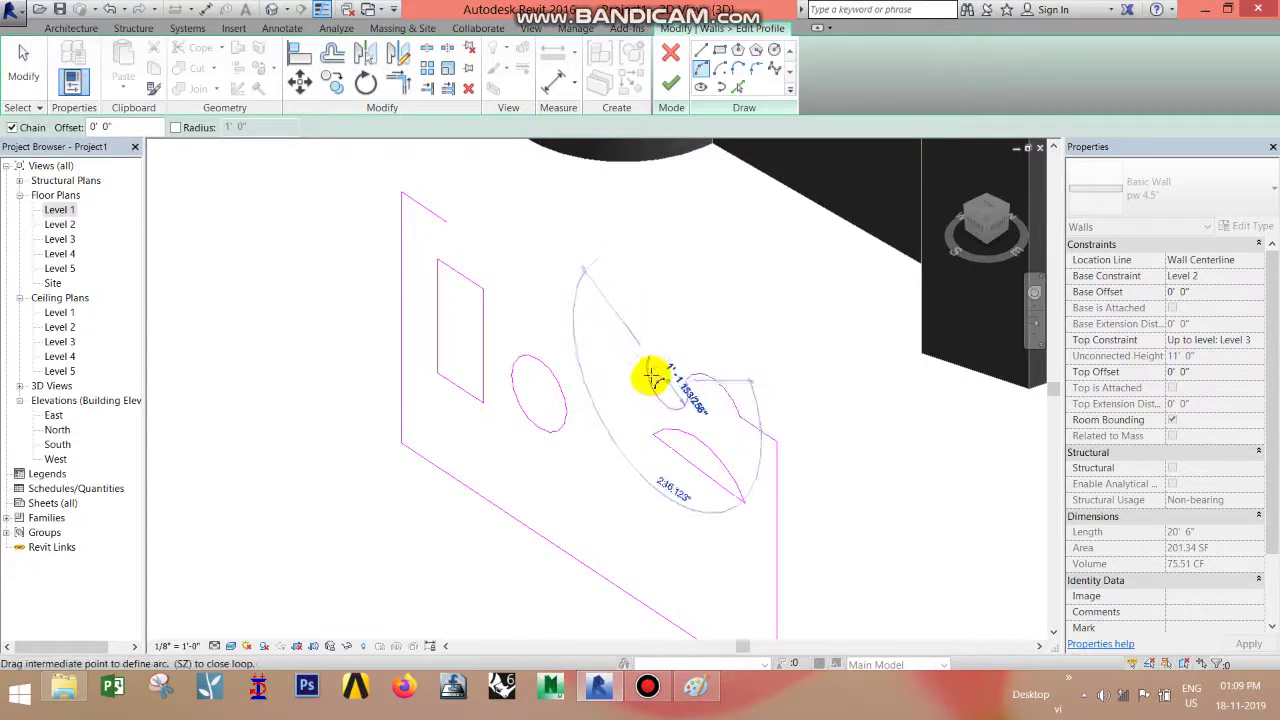
click(615, 350)
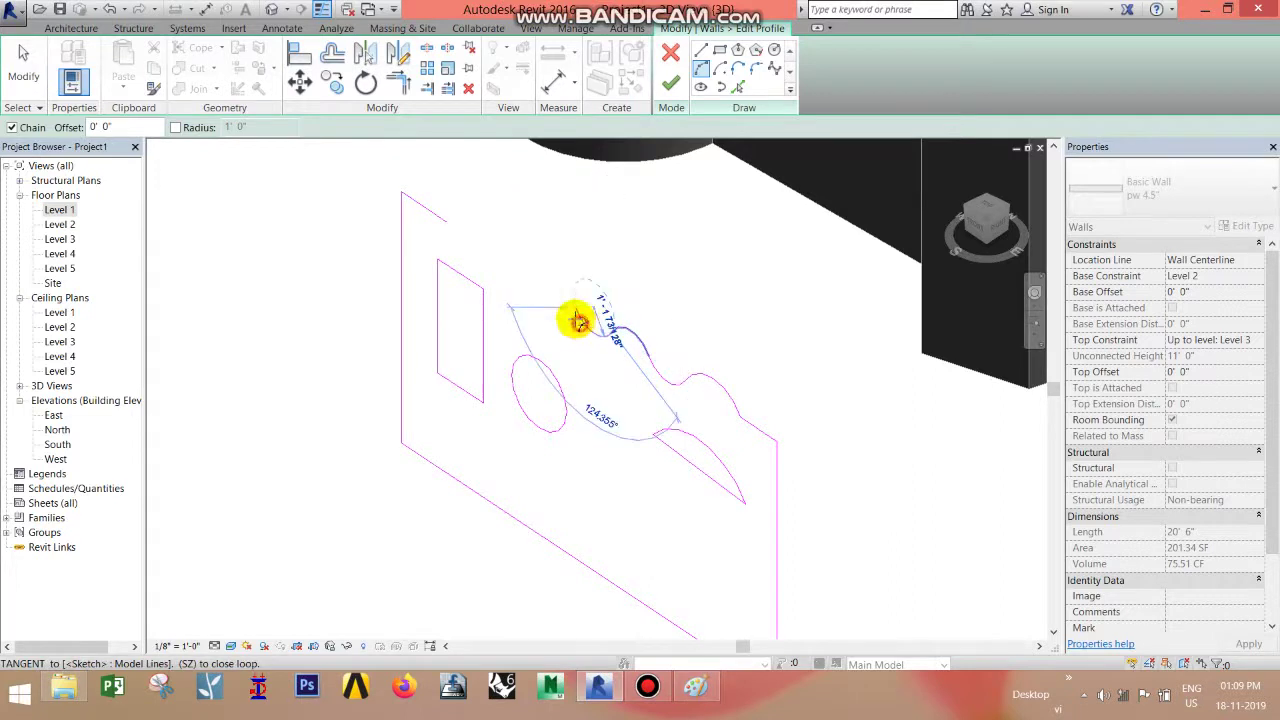
key(Escape)
click(720, 72)
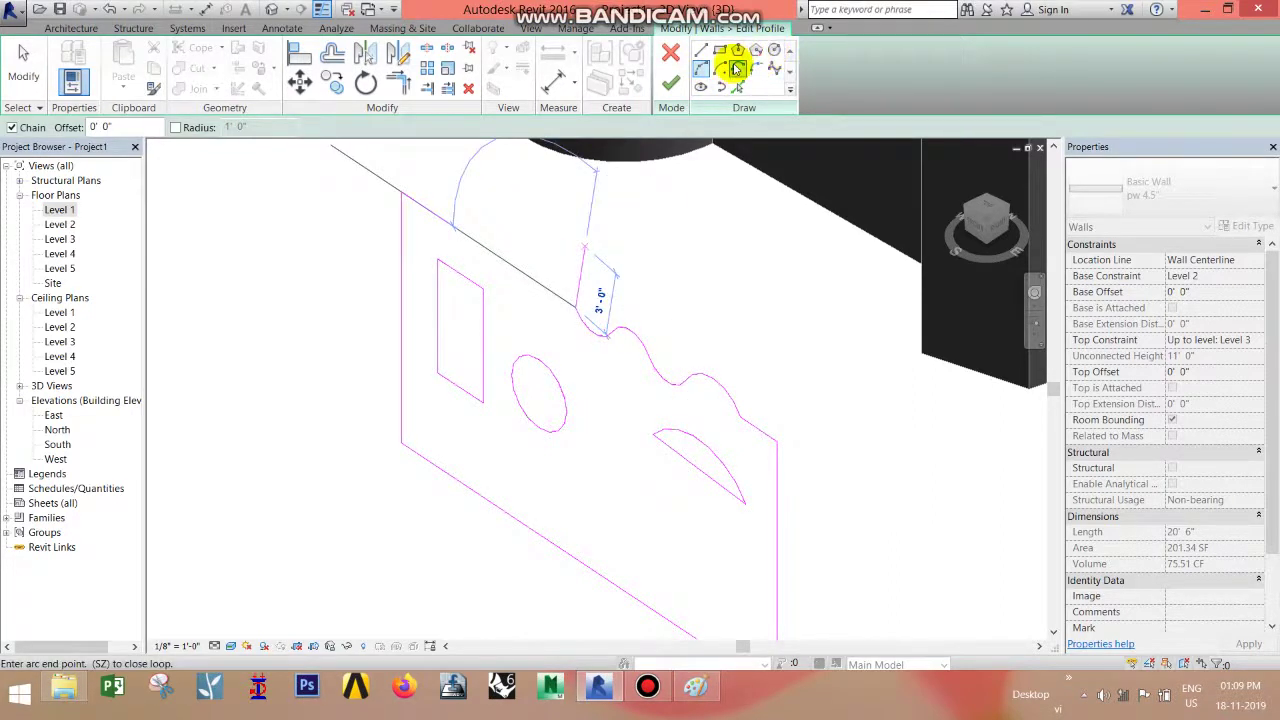
click(697, 73)
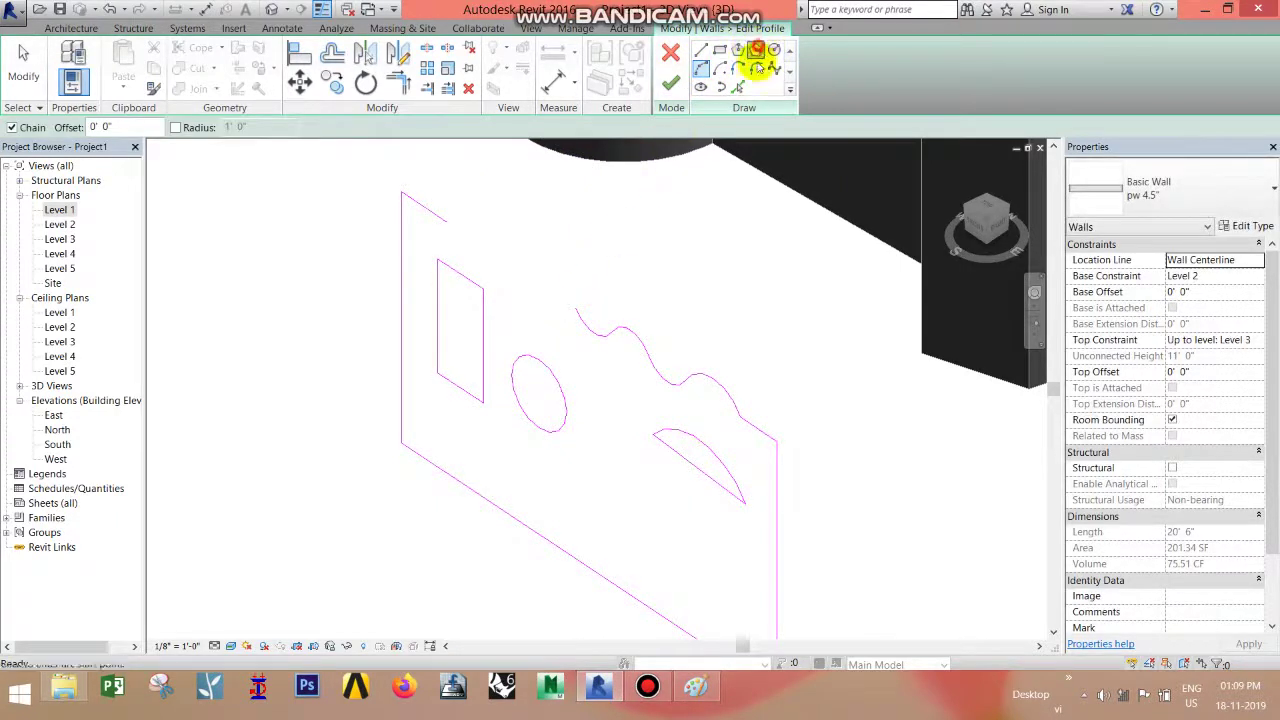
Step: Add a top-edge curve near the wall's left side, discarding a started polygon opening
click(756, 52)
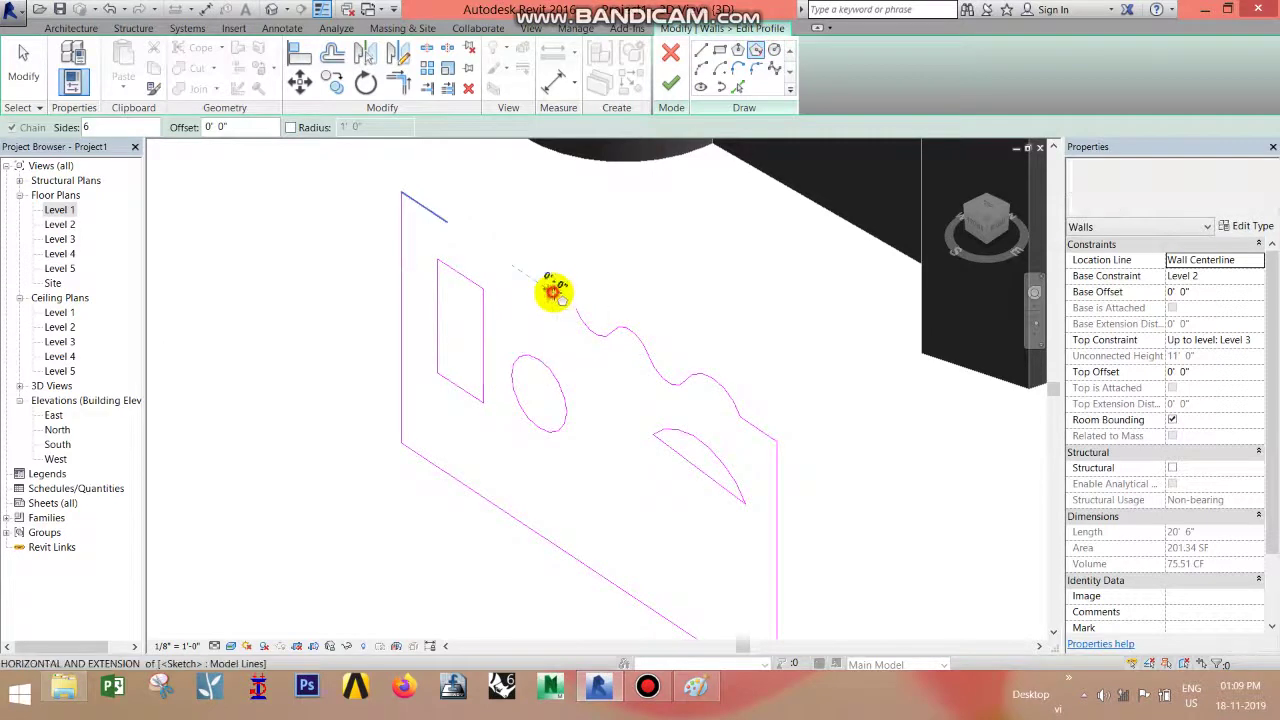
click(571, 305)
key(Escape)
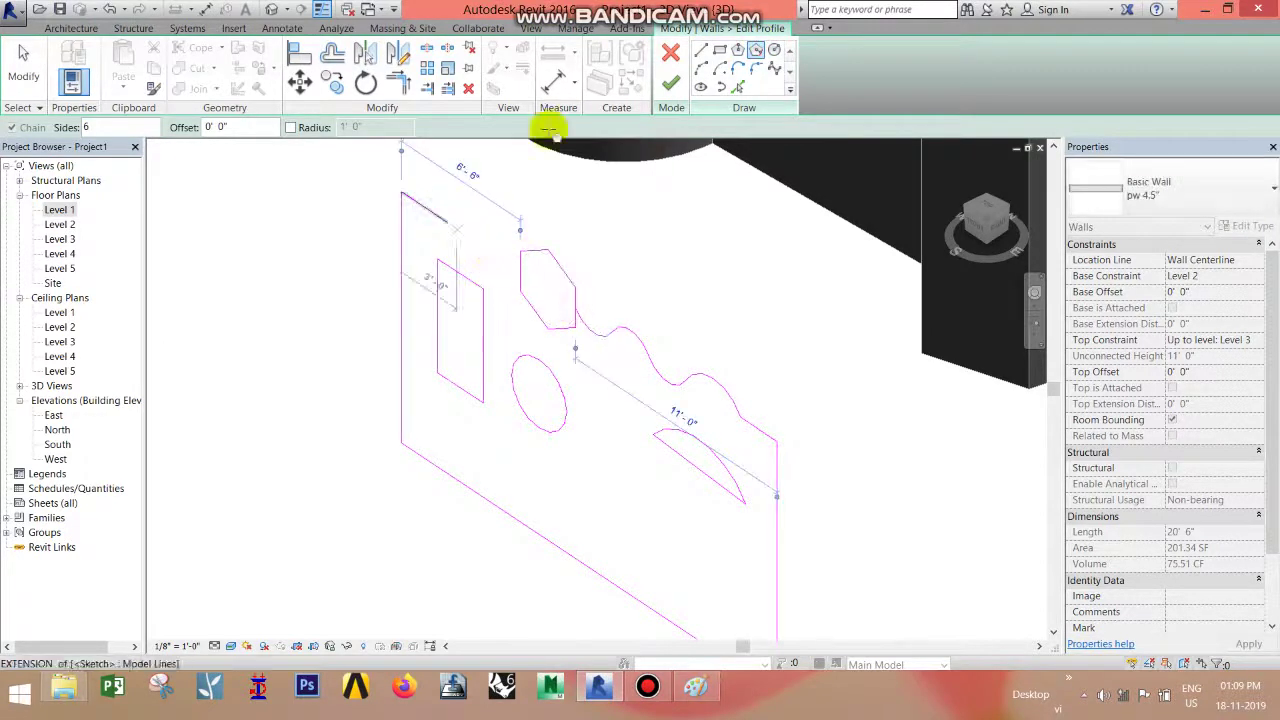
key(Escape)
click(446, 221)
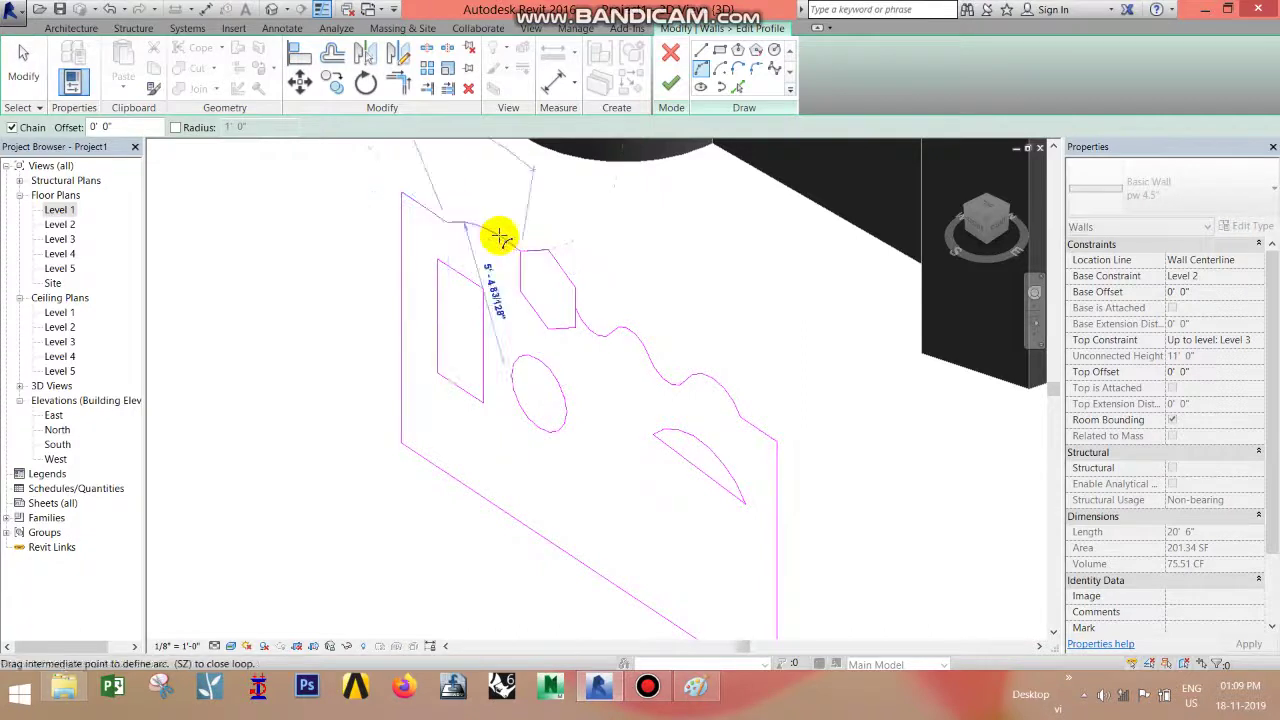
click(500, 242)
right_click(625, 248)
click(650, 257)
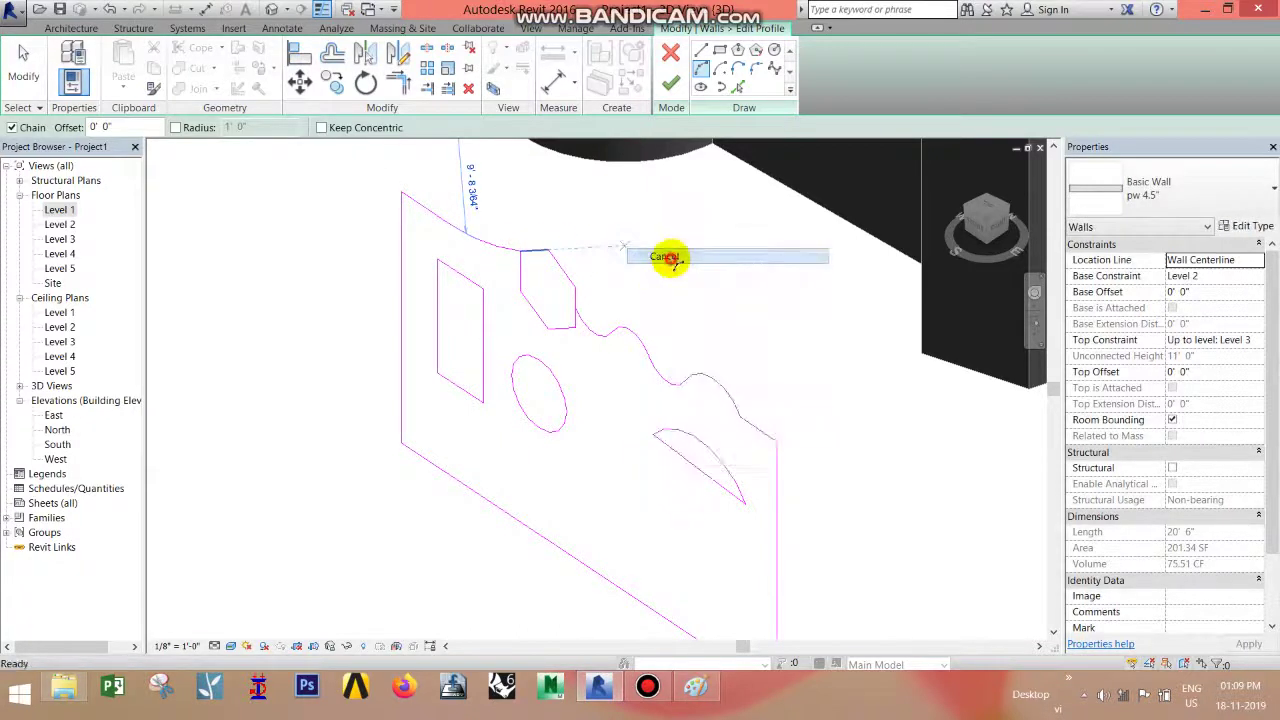
right_click(681, 254)
click(690, 262)
Step: Drag the top sketch line's endpoint to reshape the peak corner, then finish the profile
click(522, 288)
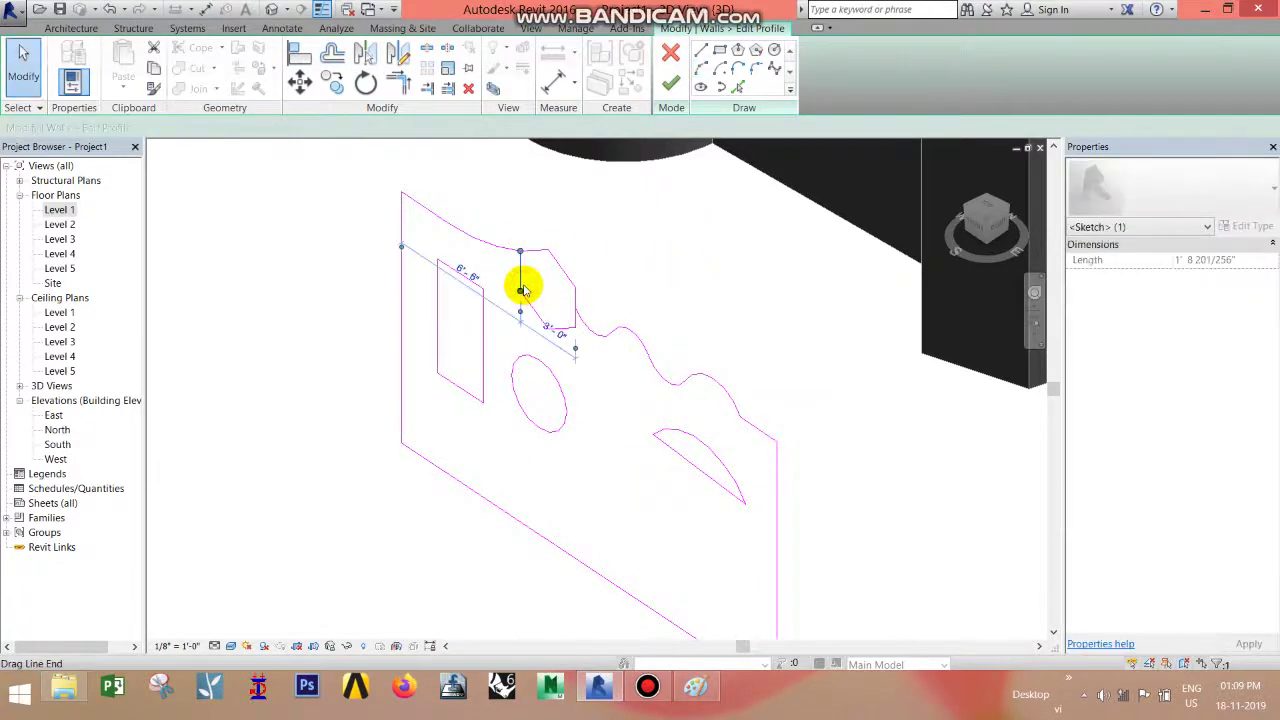
drag(522, 291, 535, 310)
key(Escape)
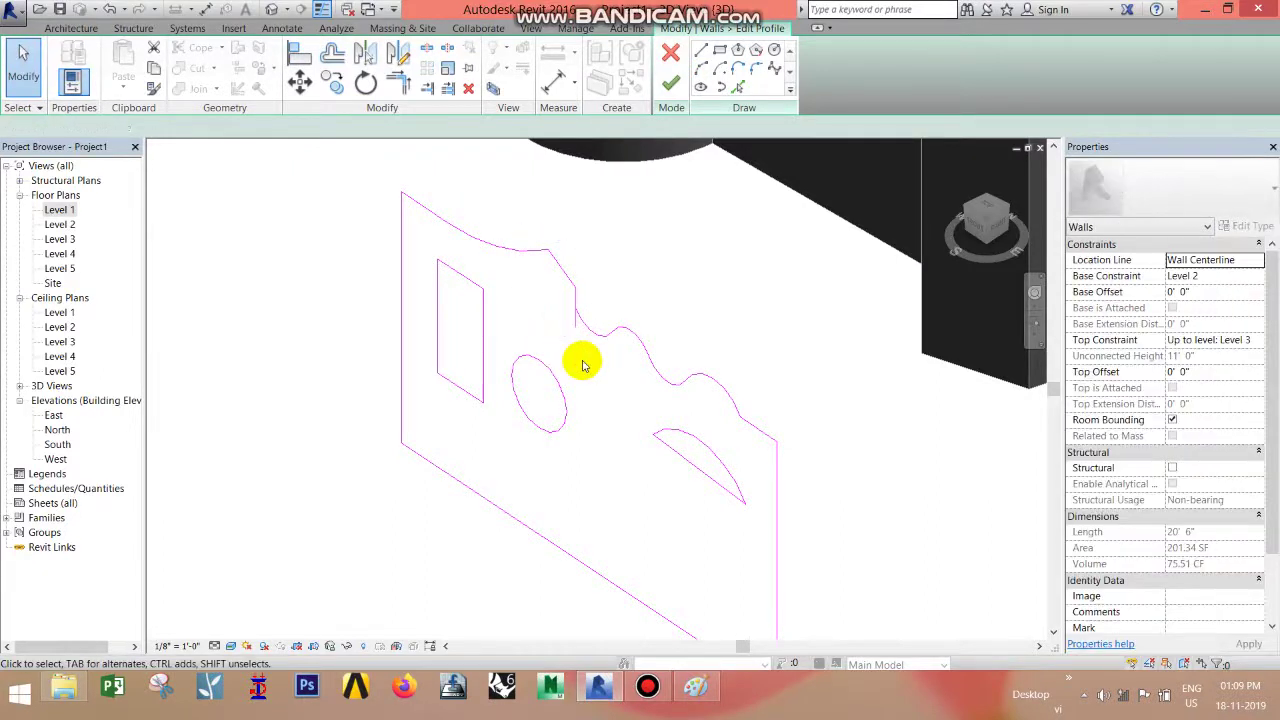
shift+middle_drag(551, 323, 585, 326)
click(583, 323)
key(Escape)
click(583, 312)
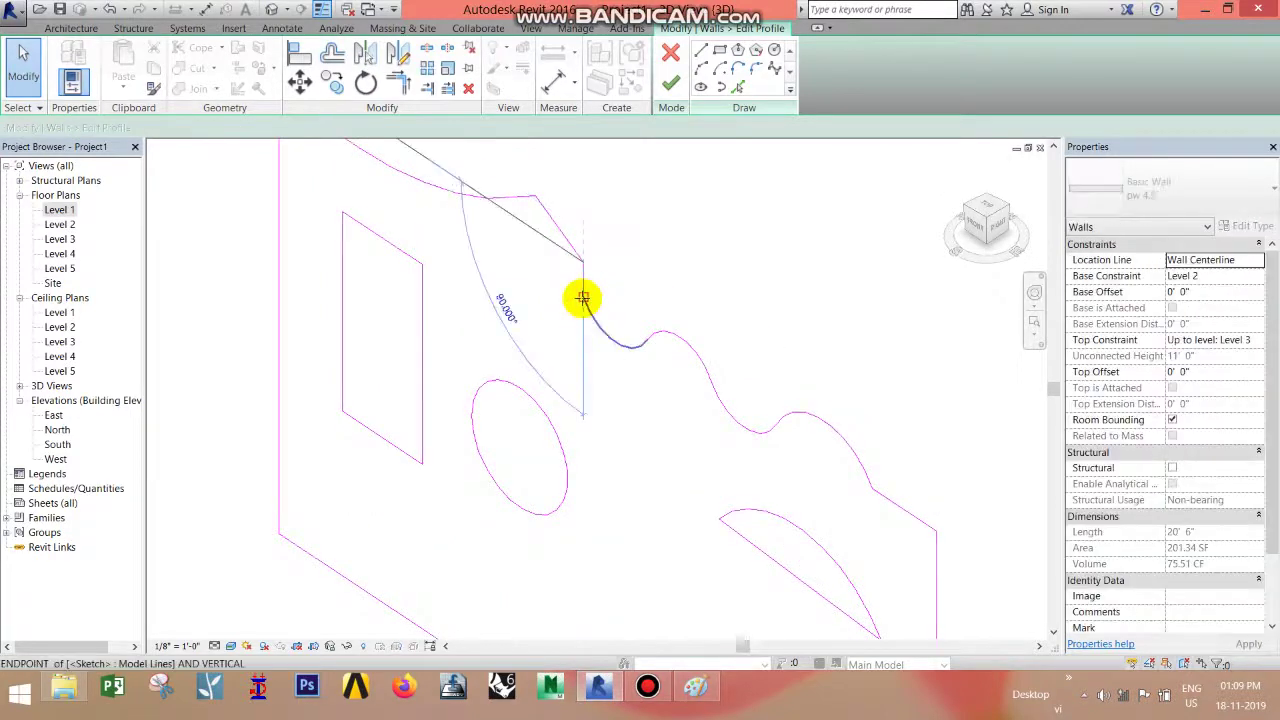
scroll(657, 320, down, 5)
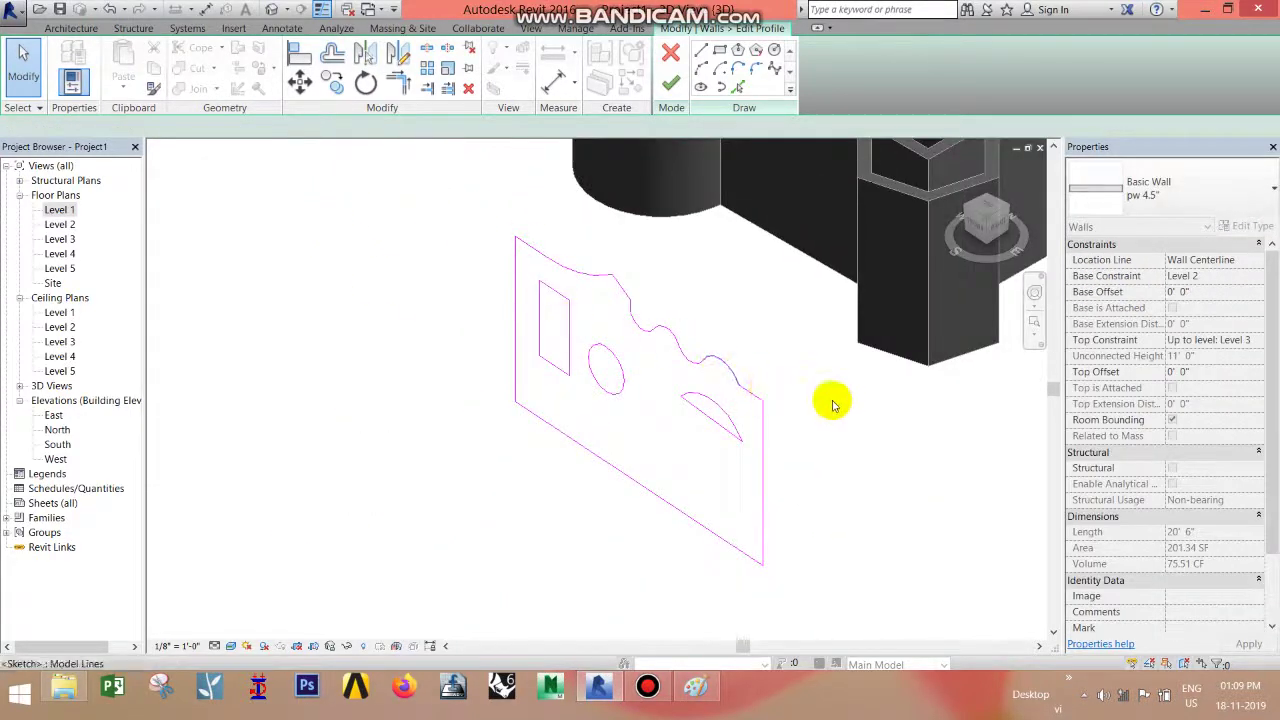
scroll(829, 400, up, 2)
click(680, 85)
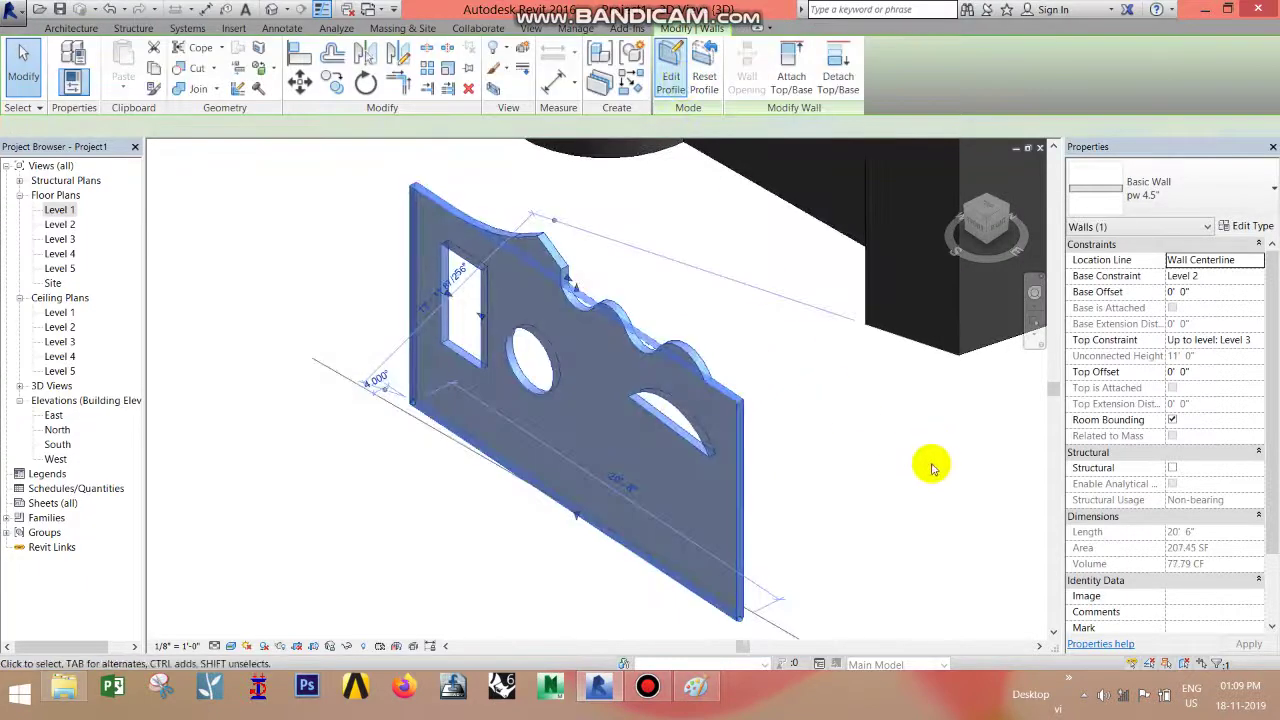
Step: Reopen the wavy-topped wall's profile and delete its straight right end line
click(930, 470)
shift+middle_drag(885, 462, 757, 386)
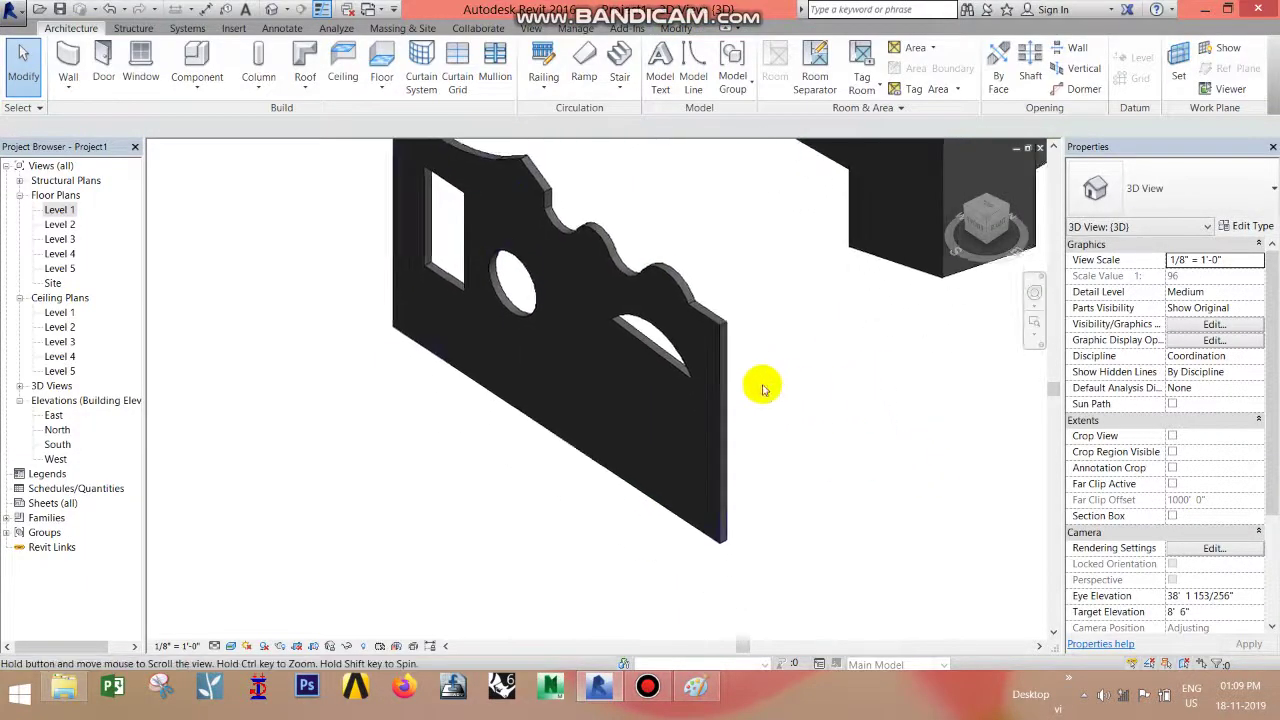
click(720, 323)
double_click(722, 360)
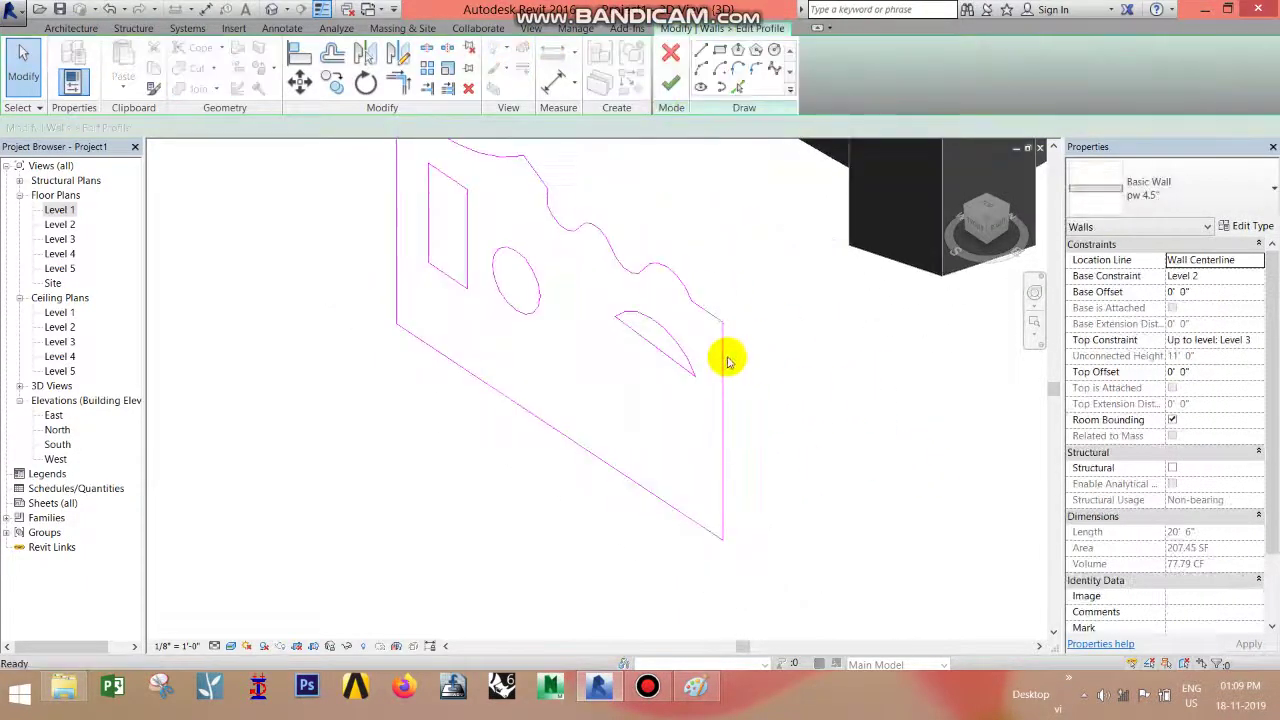
click(724, 352)
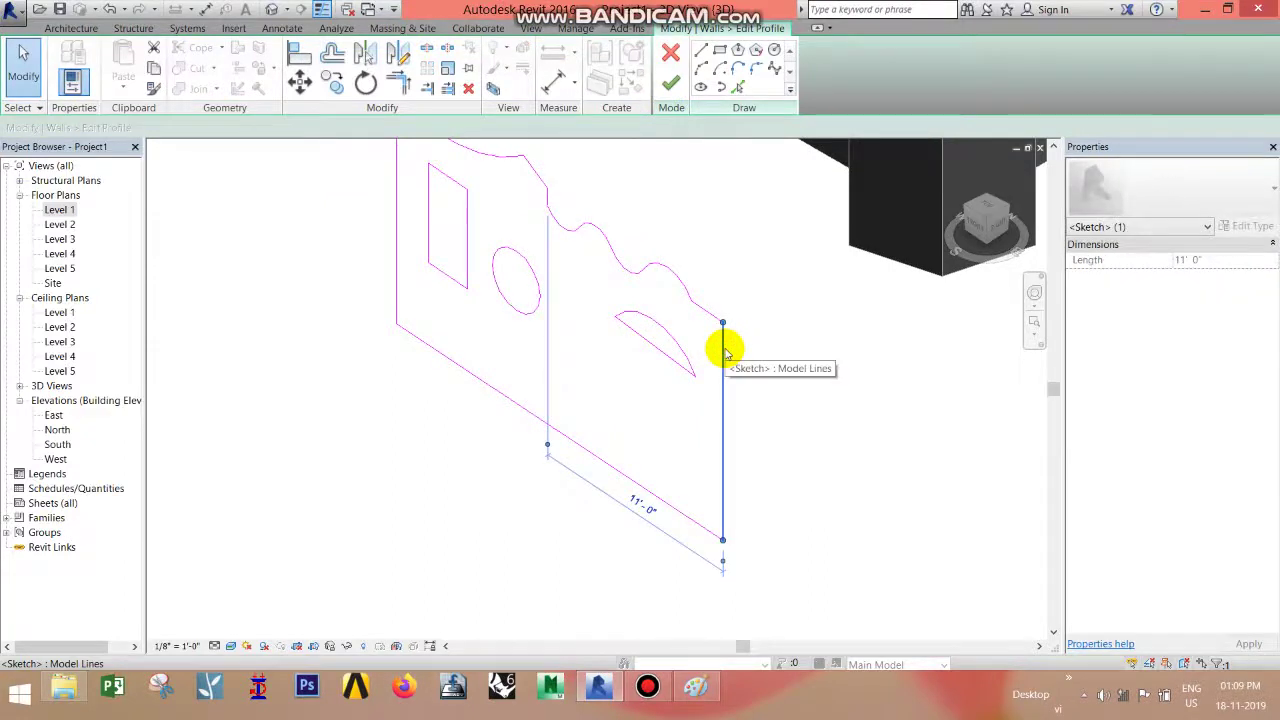
key(Delete)
Step: Draw an arc from the top-right to bottom-right corner bulging outward, then finish the profile
click(702, 70)
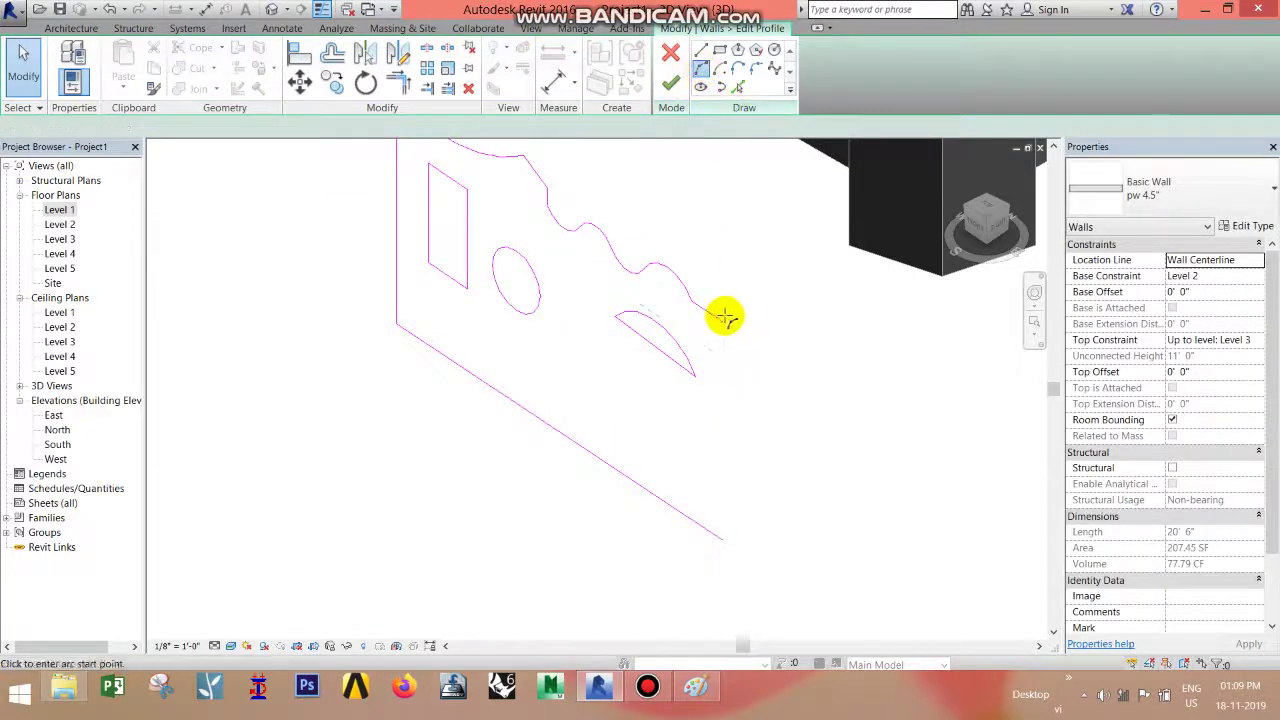
click(723, 322)
click(724, 542)
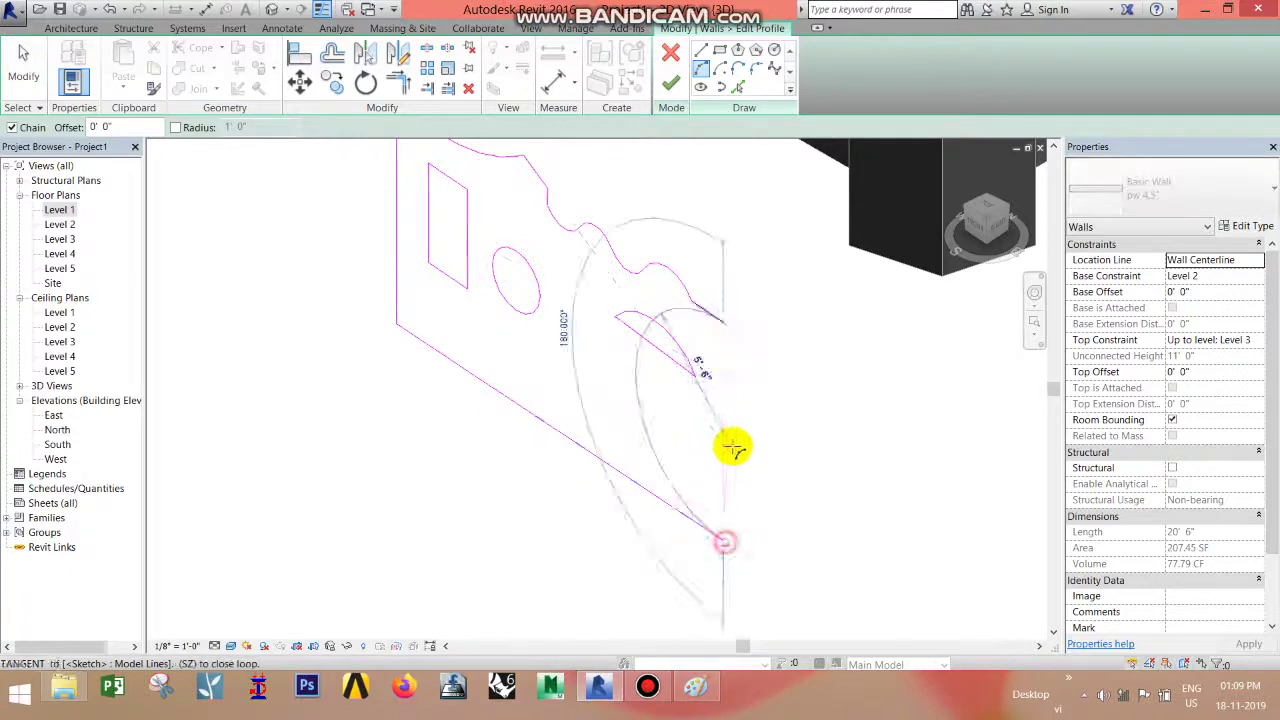
click(737, 438)
mouse_move(610, 507)
shift+middle_down()
mouse_move(623, 471)
mouse_move(471, 400)
mouse_move(443, 234)
shift+middle_up()
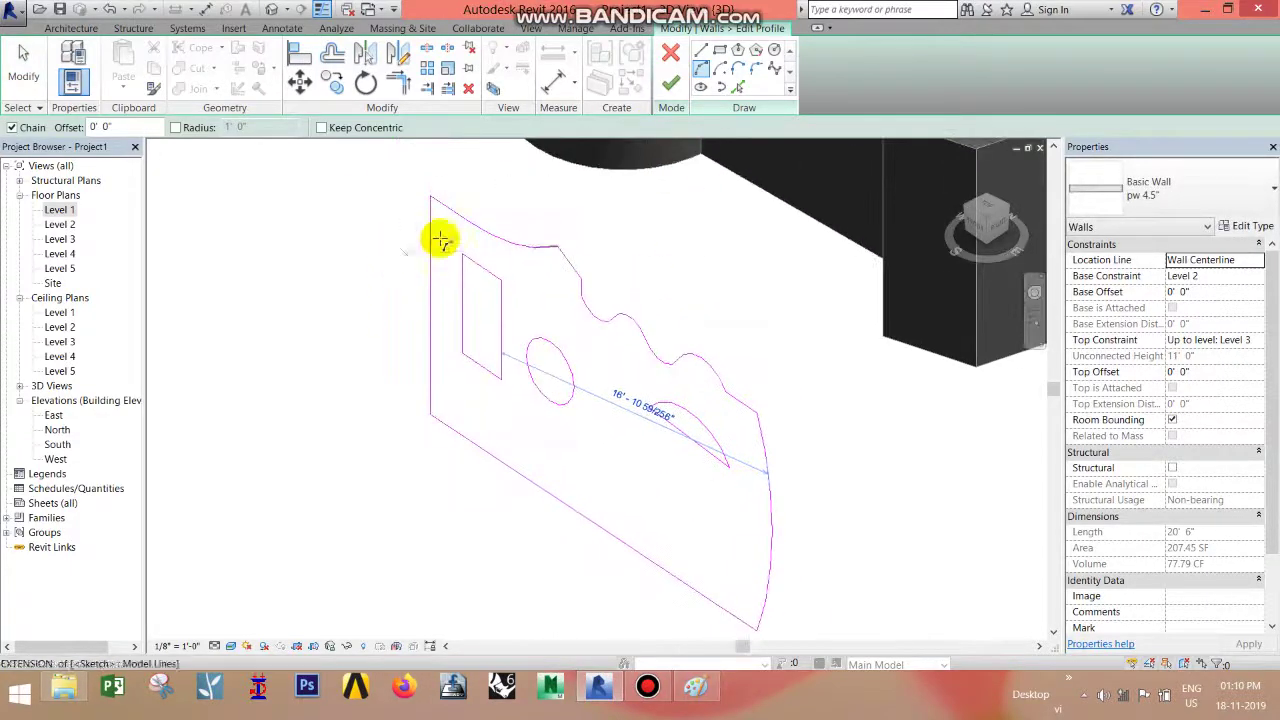
click(670, 90)
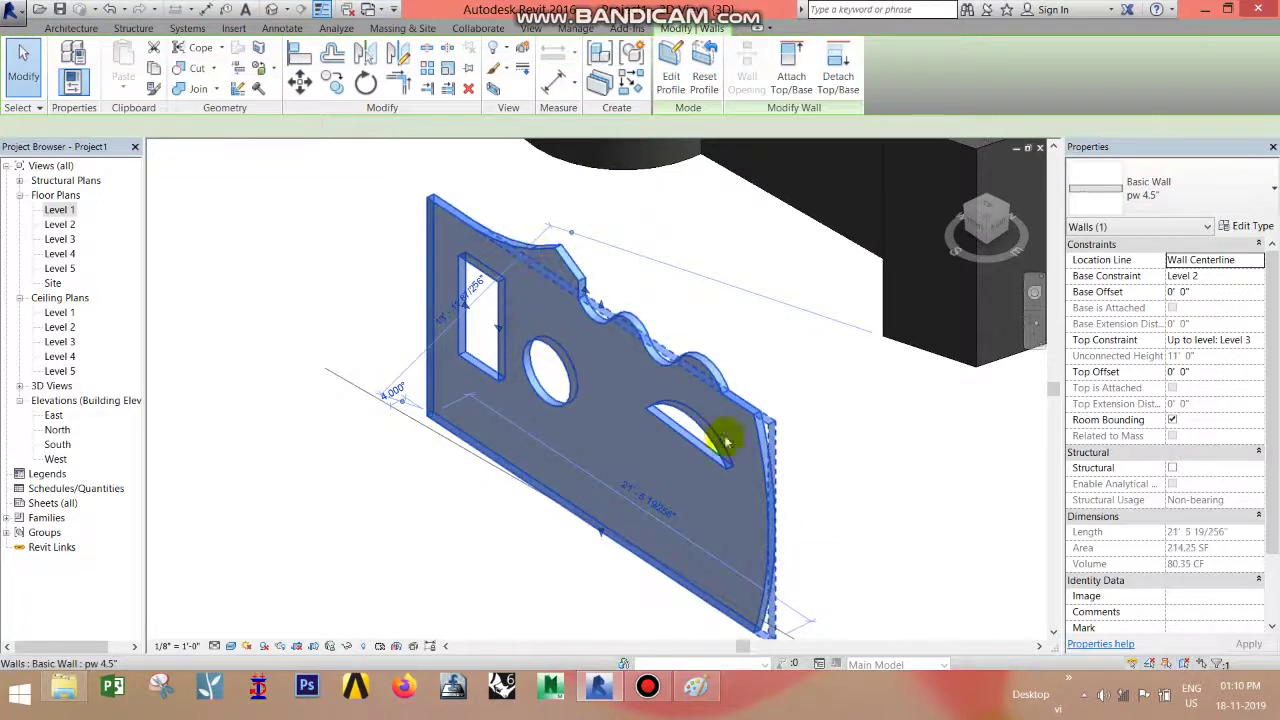
mouse_move(726, 441)
shift+middle_down()
mouse_move(829, 486)
mouse_move(737, 357)
mouse_move(600, 391)
mouse_move(705, 418)
mouse_move(580, 374)
mouse_move(714, 366)
shift+middle_up()
Step: Cut a tall rectangular opening and a wide opening on the right side of the curved wall
click(705, 418)
click(714, 366)
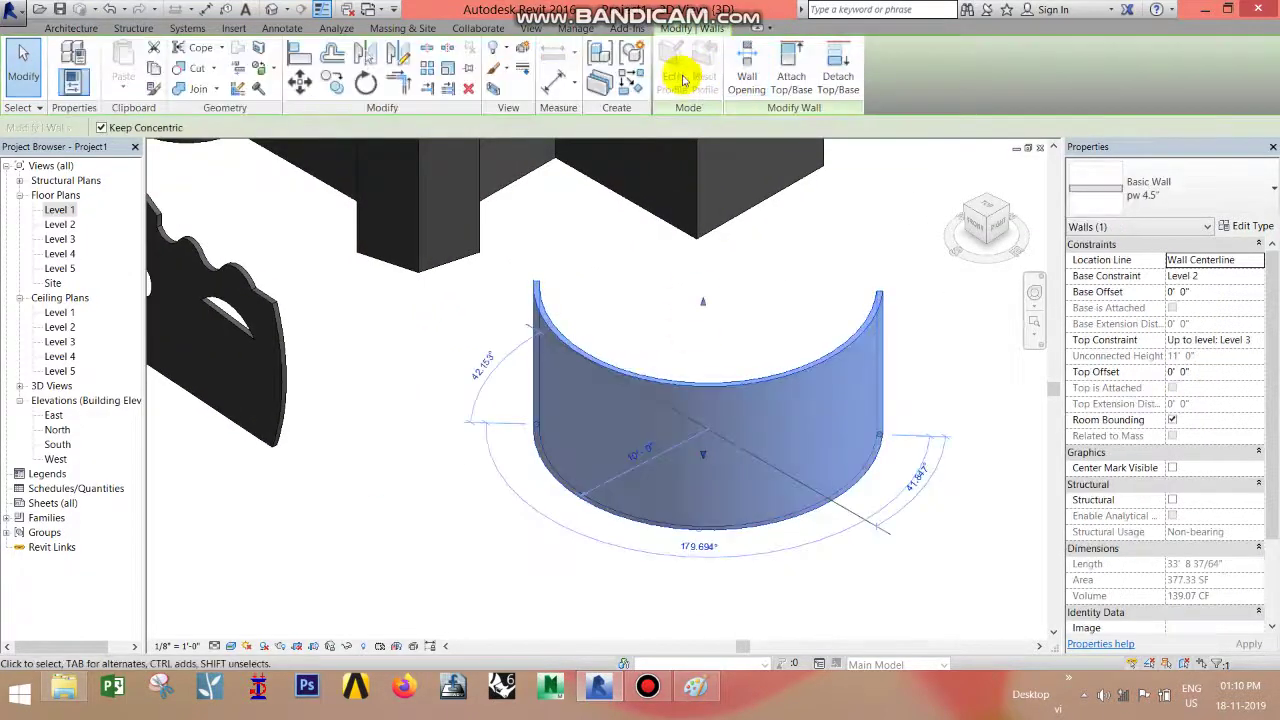
click(749, 74)
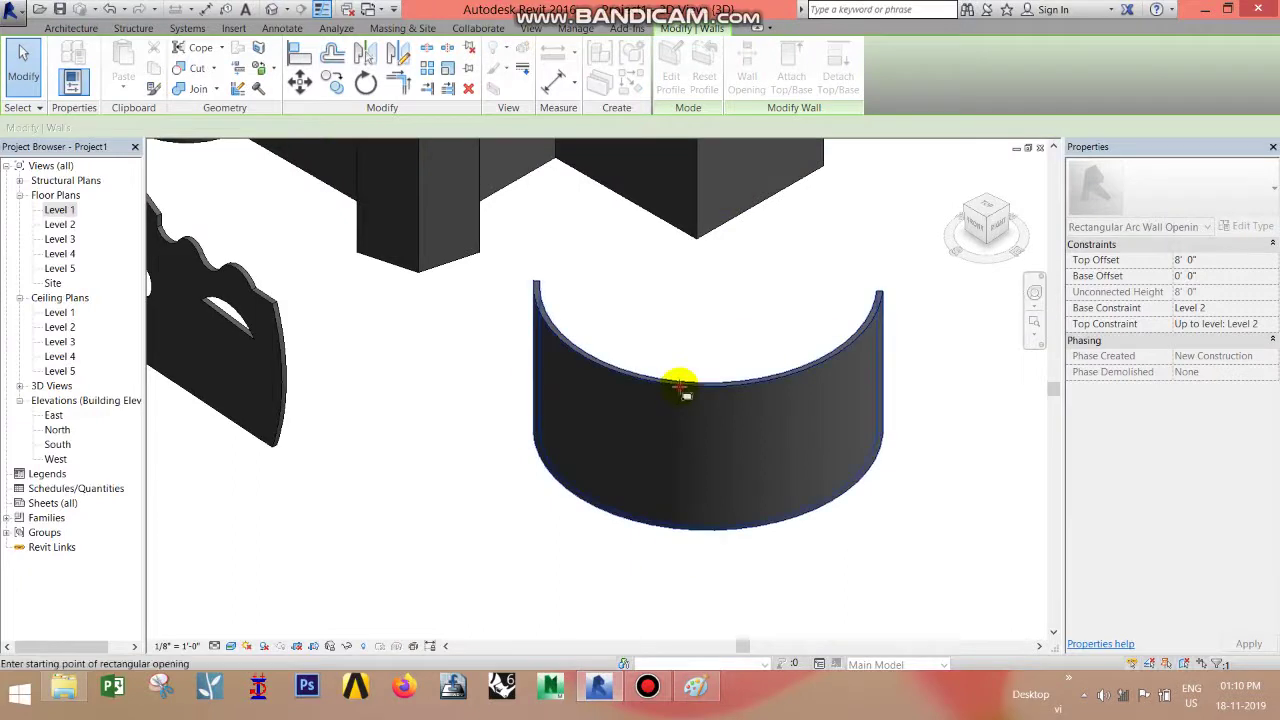
scroll(685, 408, up, 3)
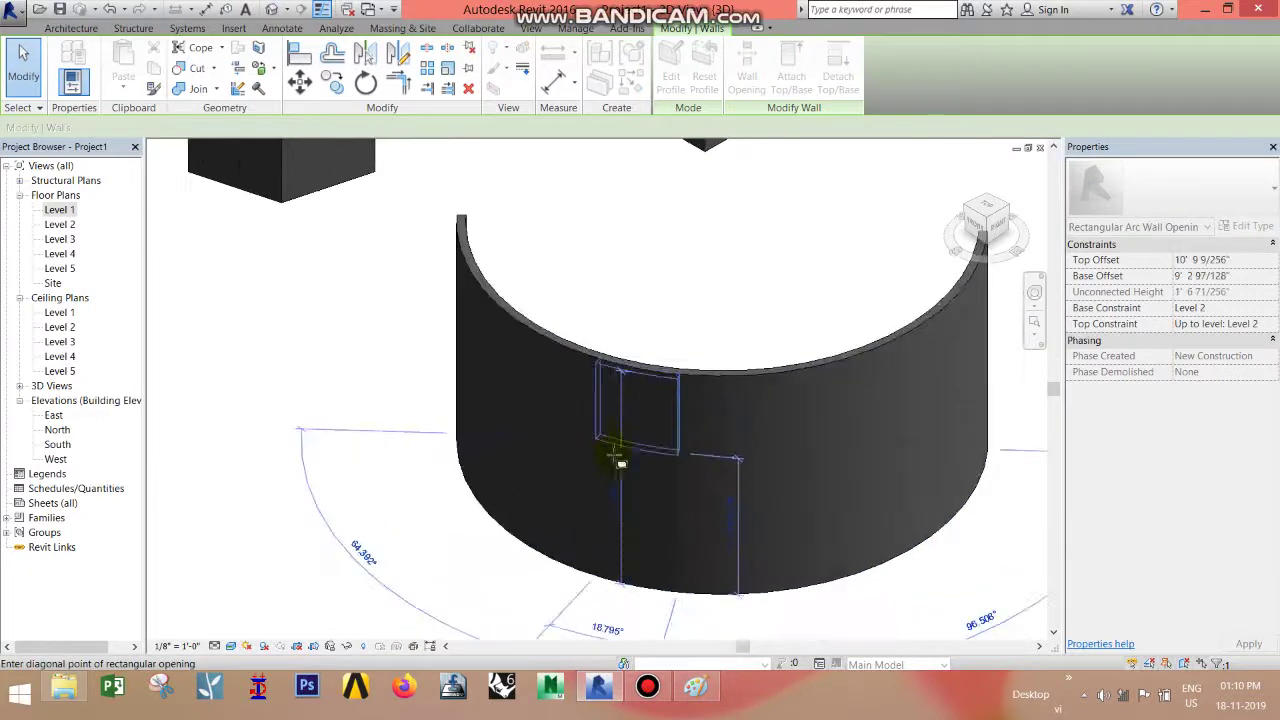
click(570, 538)
scroll(729, 486, down, 3)
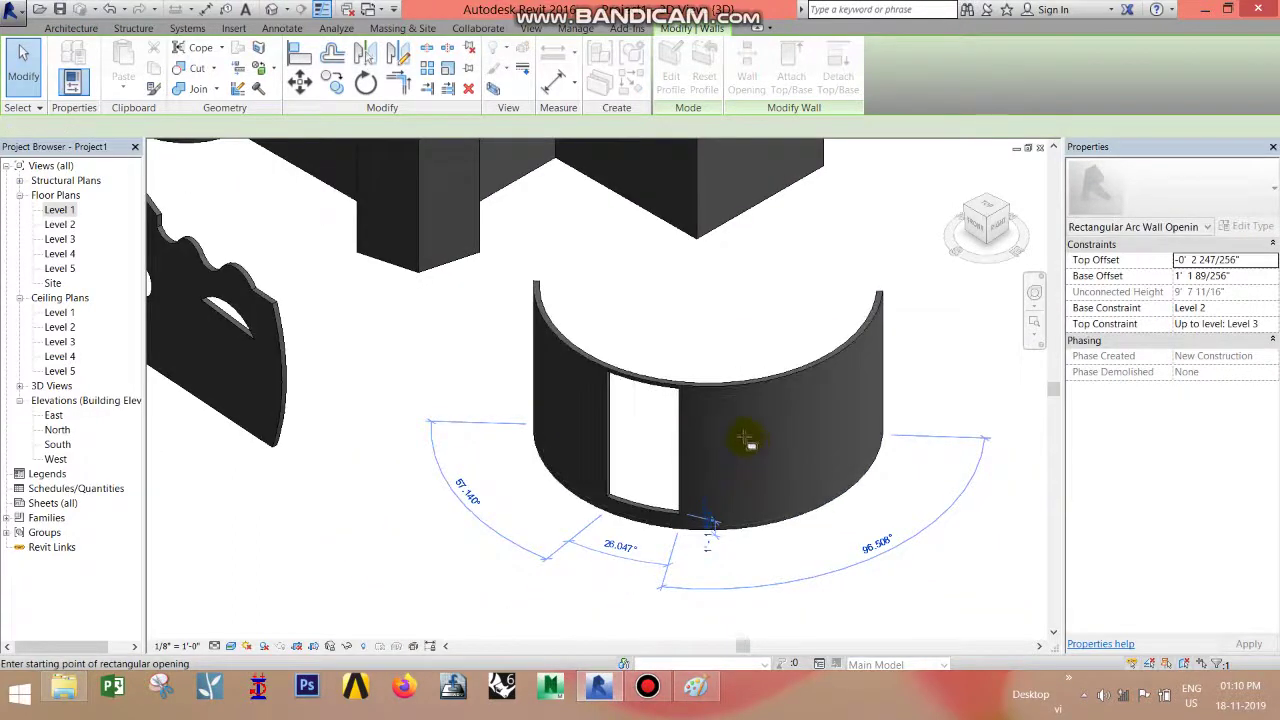
scroll(745, 432, up, 2)
click(897, 417)
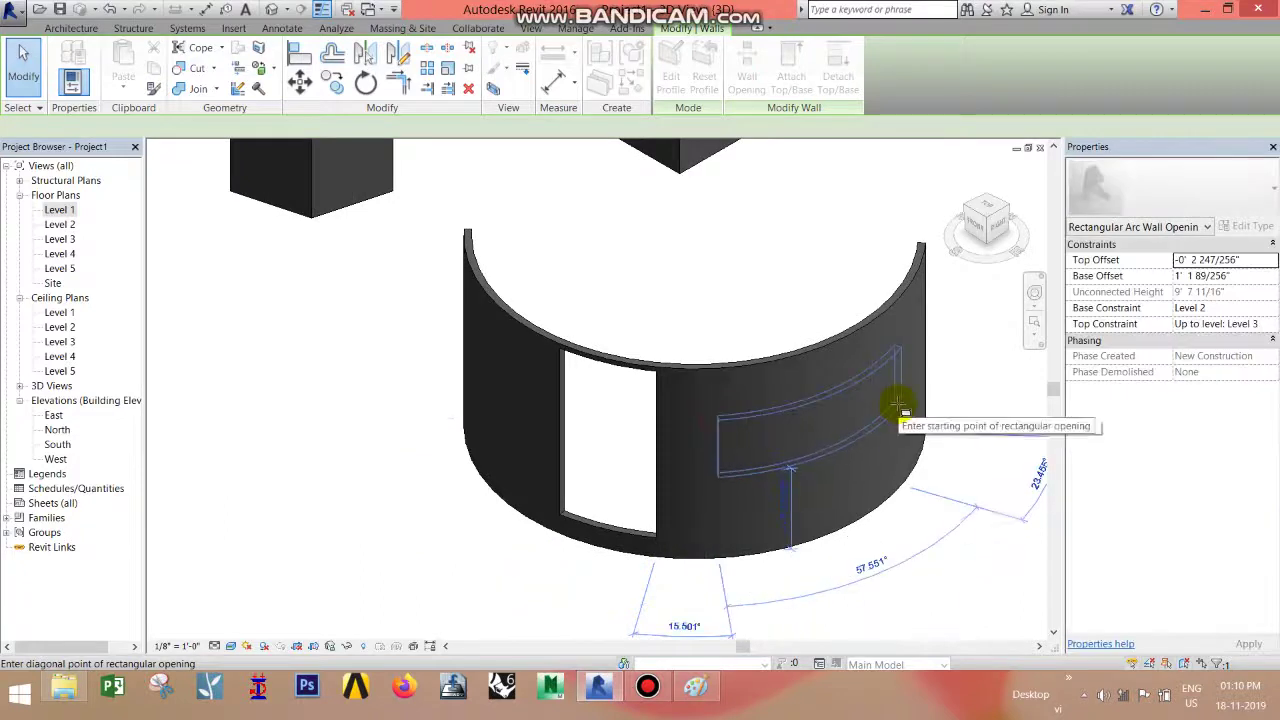
click(22, 60)
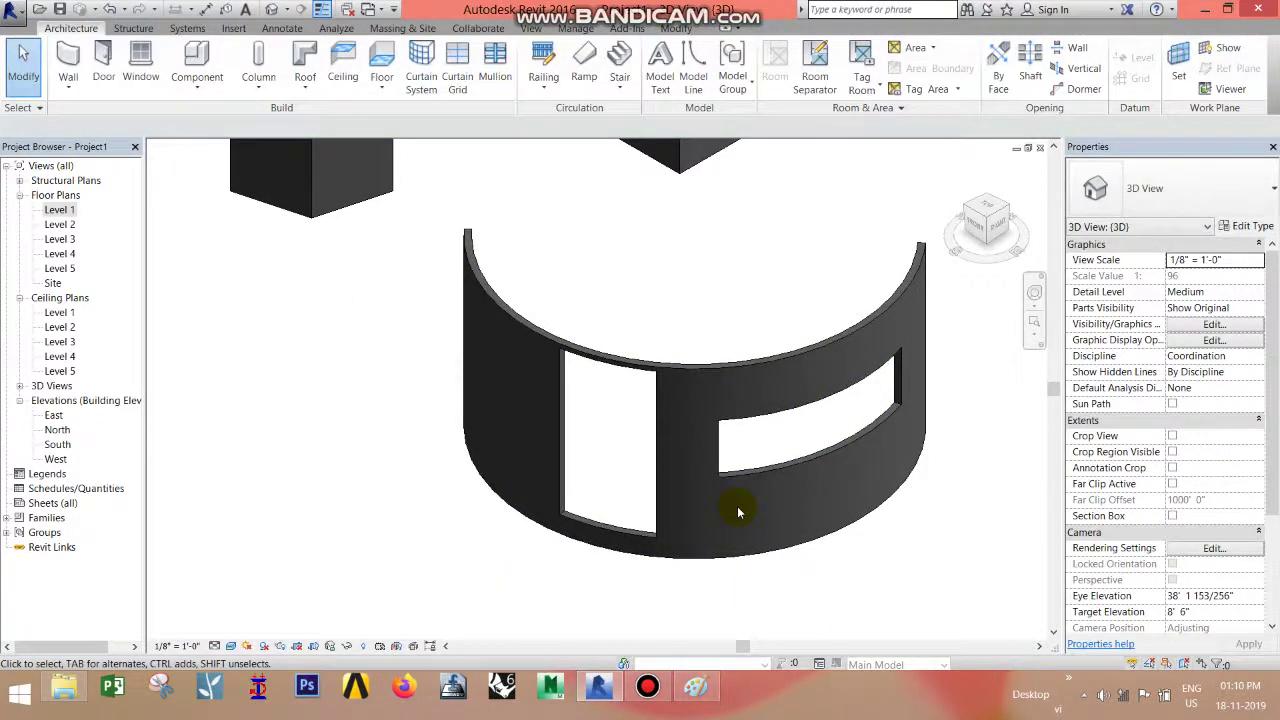
Step: Open the component placement choices and scroll through them
click(197, 84)
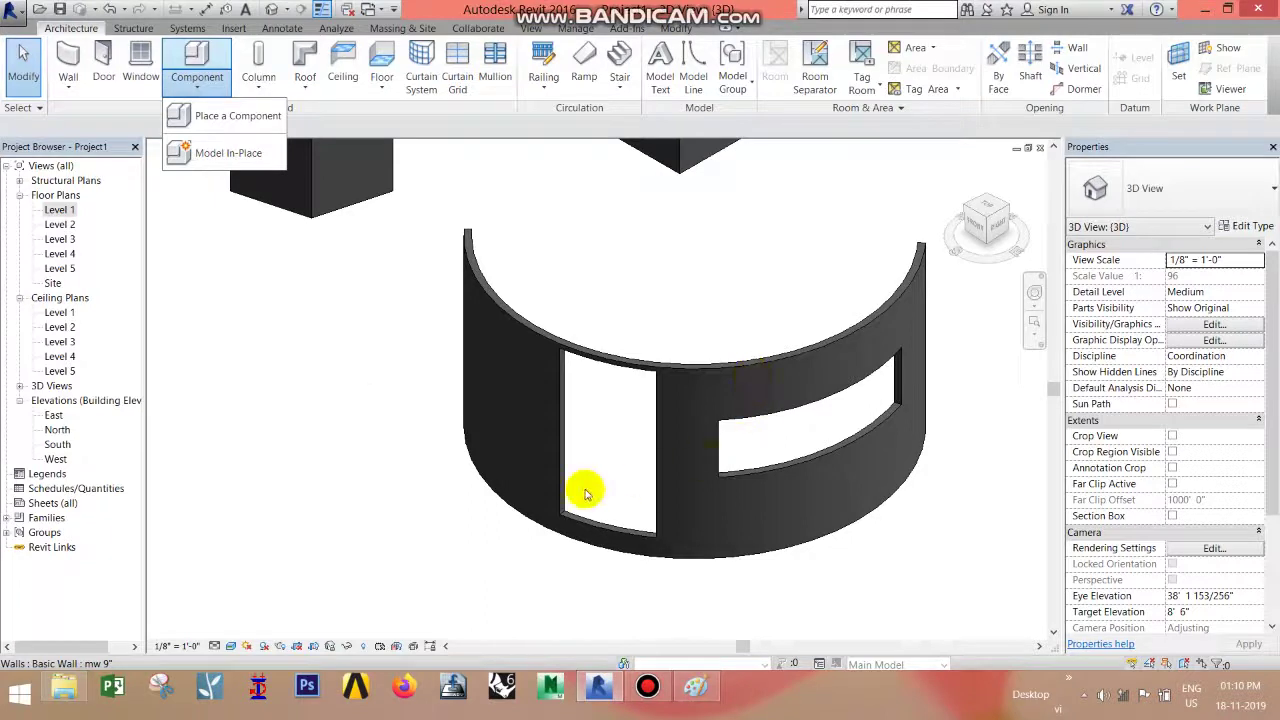
scroll(470, 440, down, 3)
scroll(500, 457, down, 2)
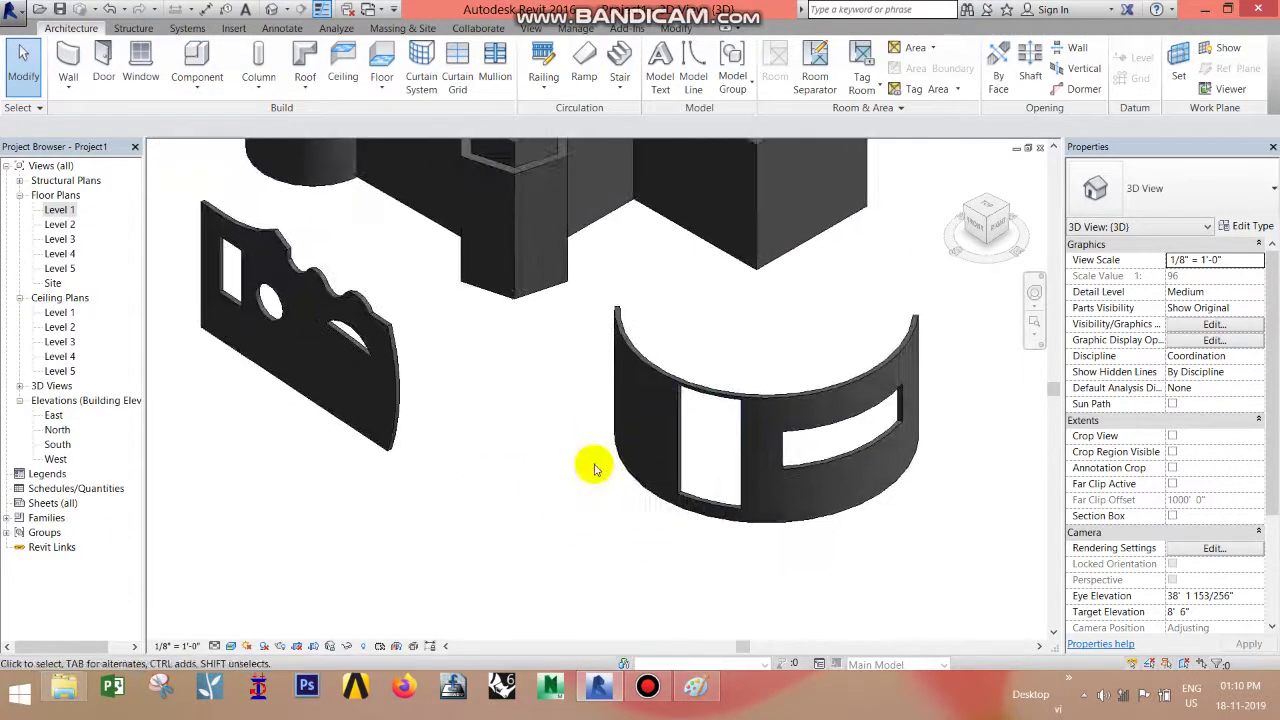
mouse_move(696, 687)
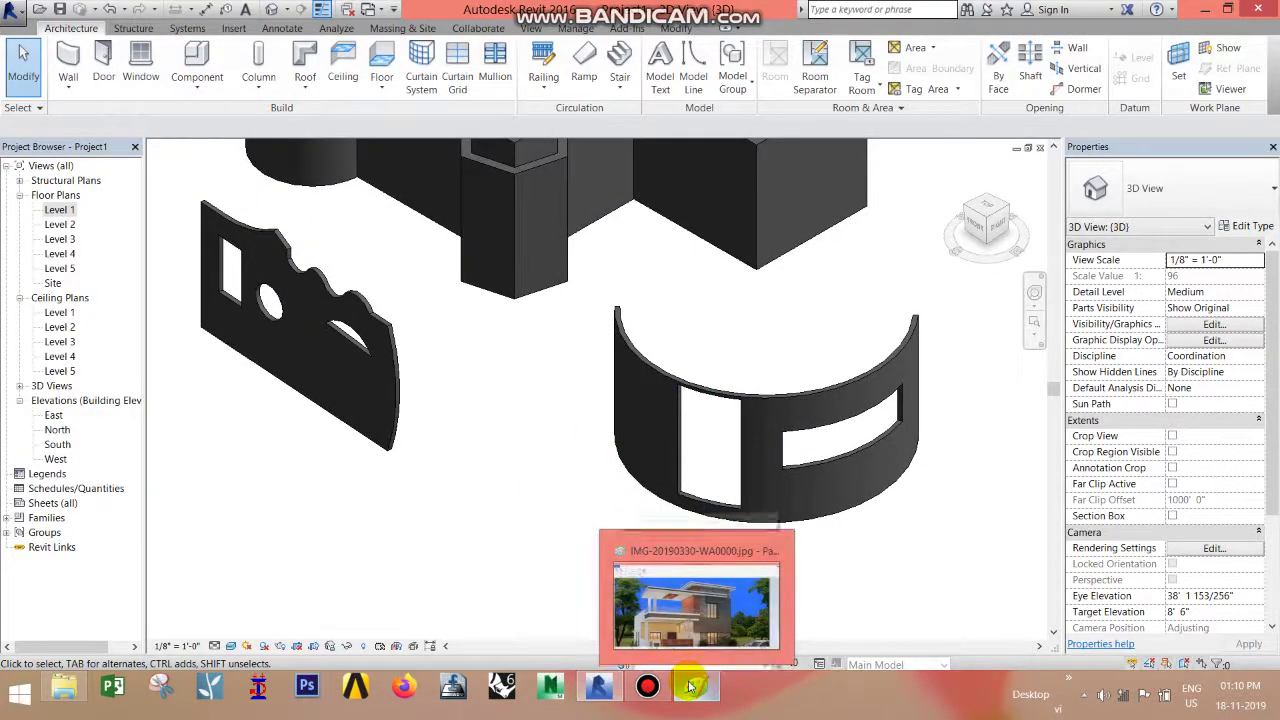
click(648, 688)
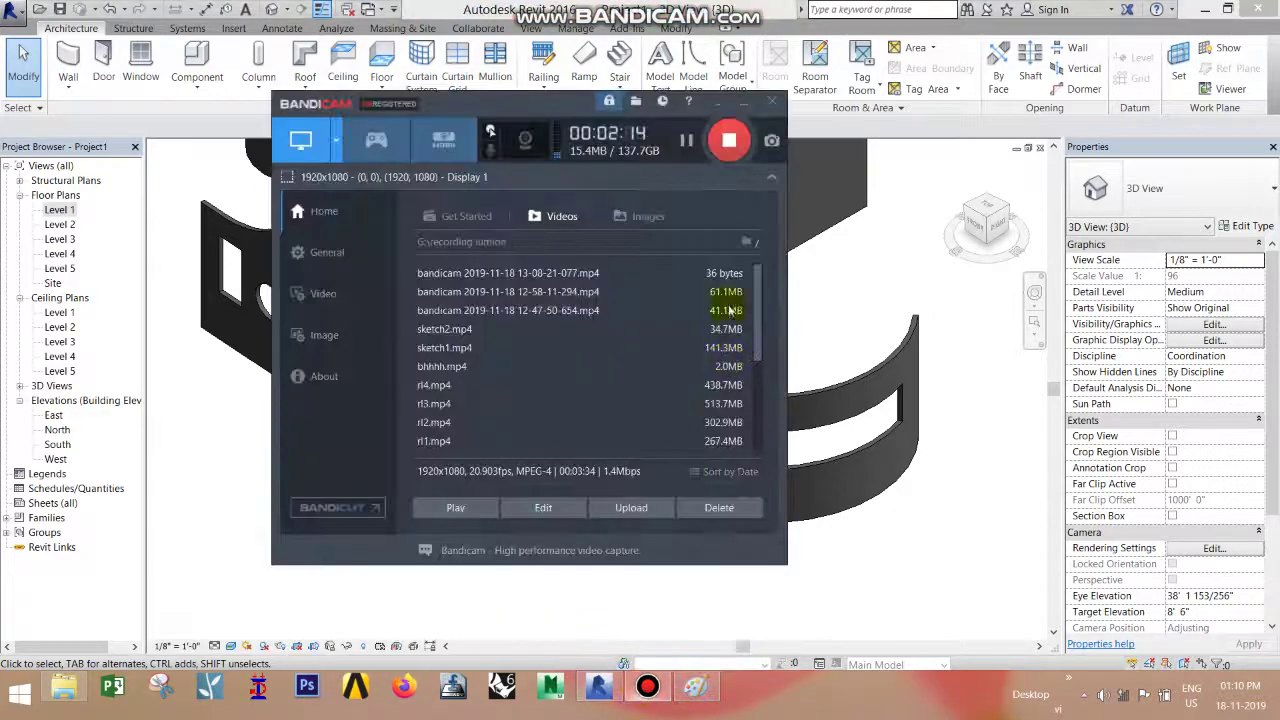